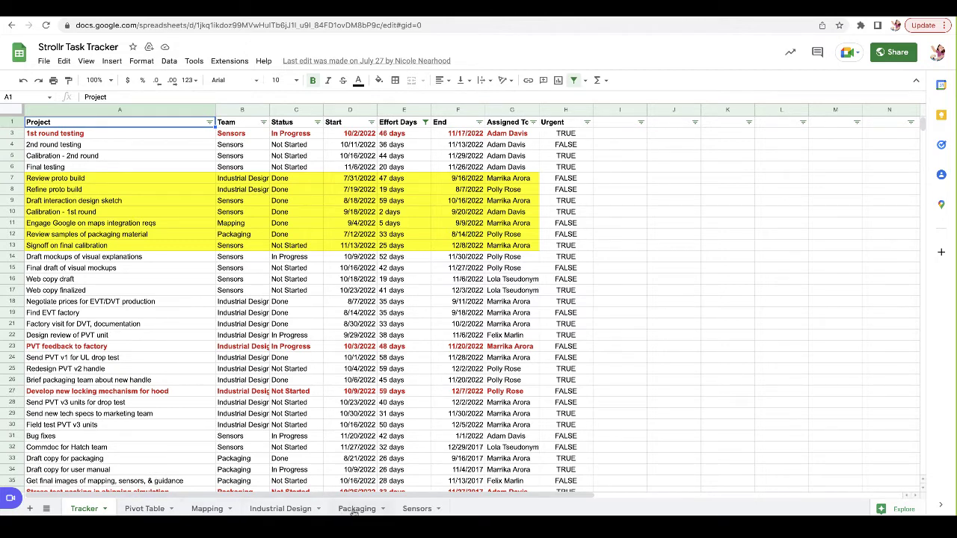
# - Look through the Sensors, Packaging, Industrial Design, Mapping and Pivot Table sheets, and return to the Tracker sheet
pyautogui.click(417, 508)
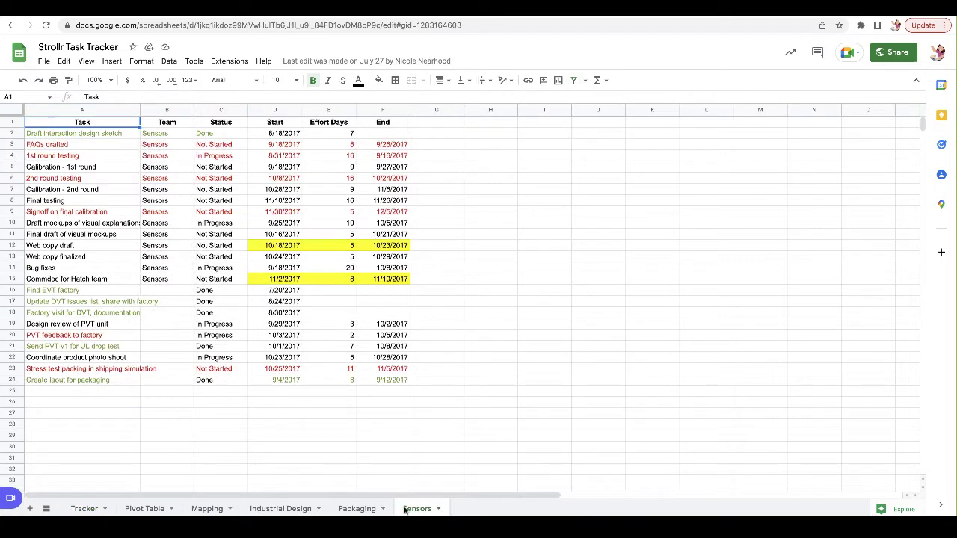
pyautogui.click(368, 509)
pyautogui.click(290, 509)
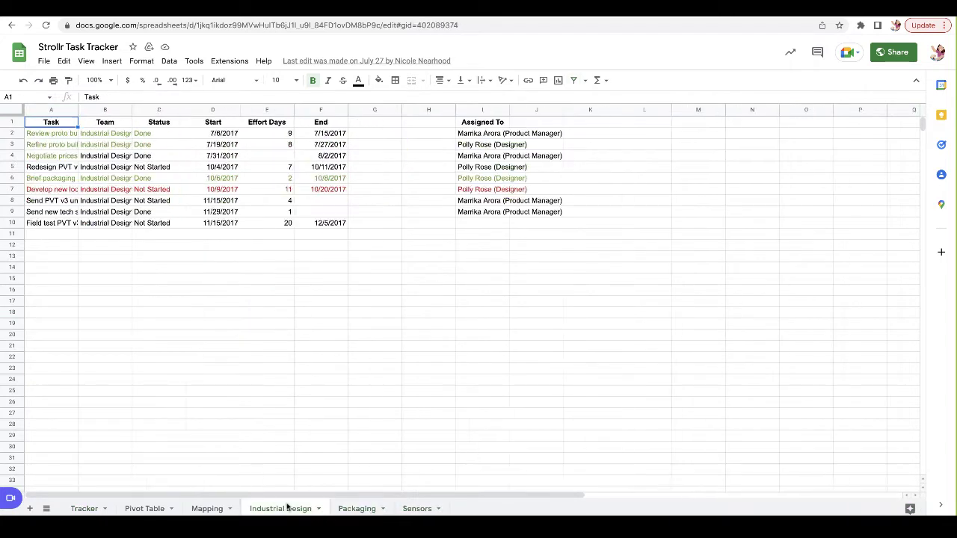
pyautogui.click(210, 509)
pyautogui.click(142, 509)
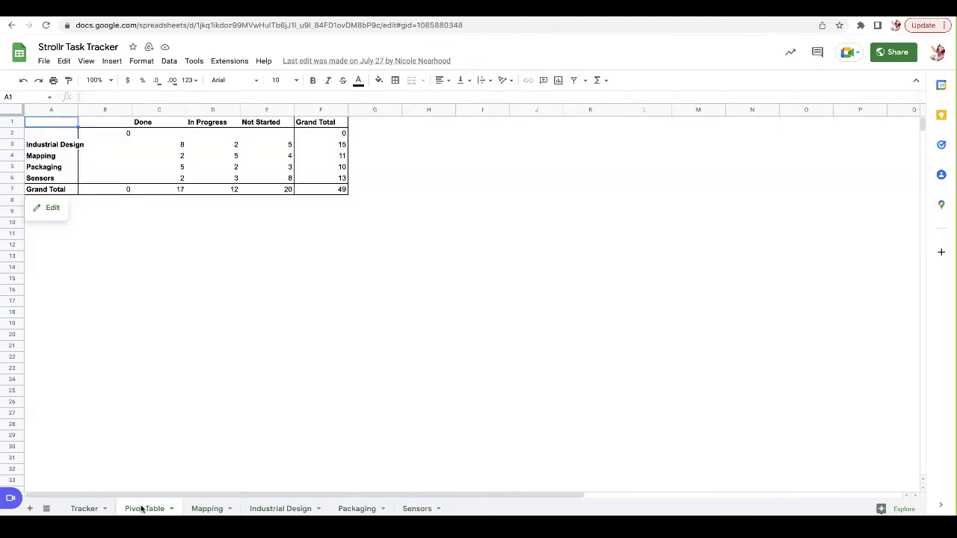
pyautogui.click(80, 508)
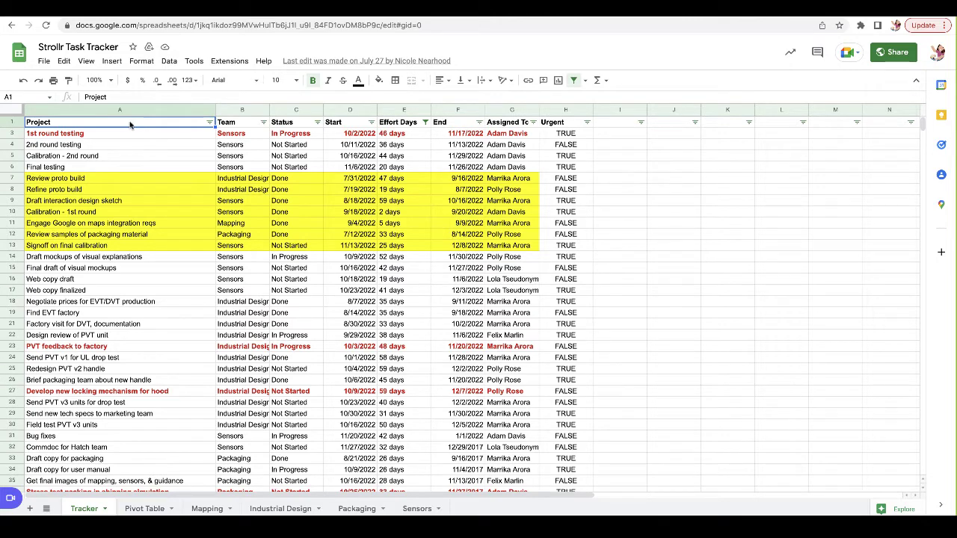
# - Copy the Tracker range A1:H50 into the body of the blank Coda page and collapse the page list
pyautogui.moveTo(129, 125); pyautogui.dragTo(580, 290)
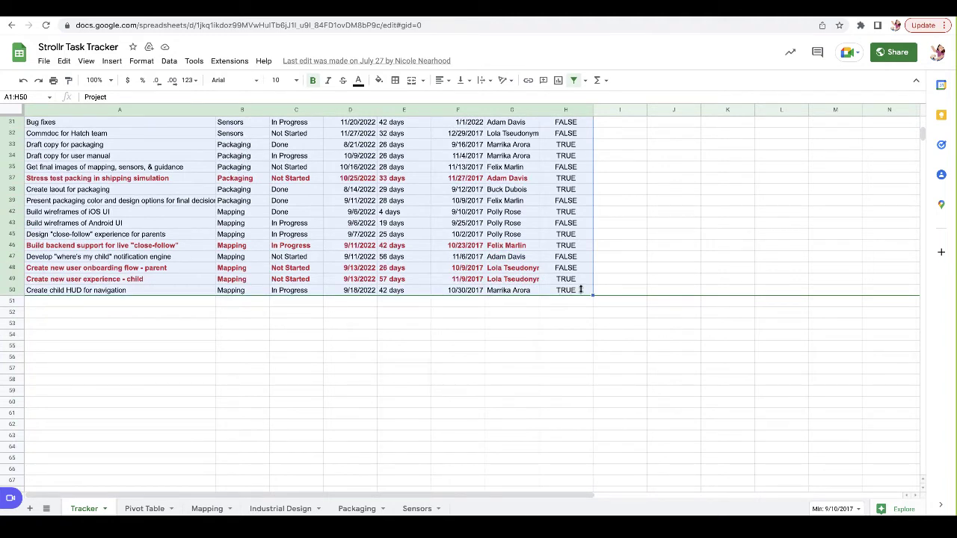
pyautogui.hotkey('ctrl', 'c')
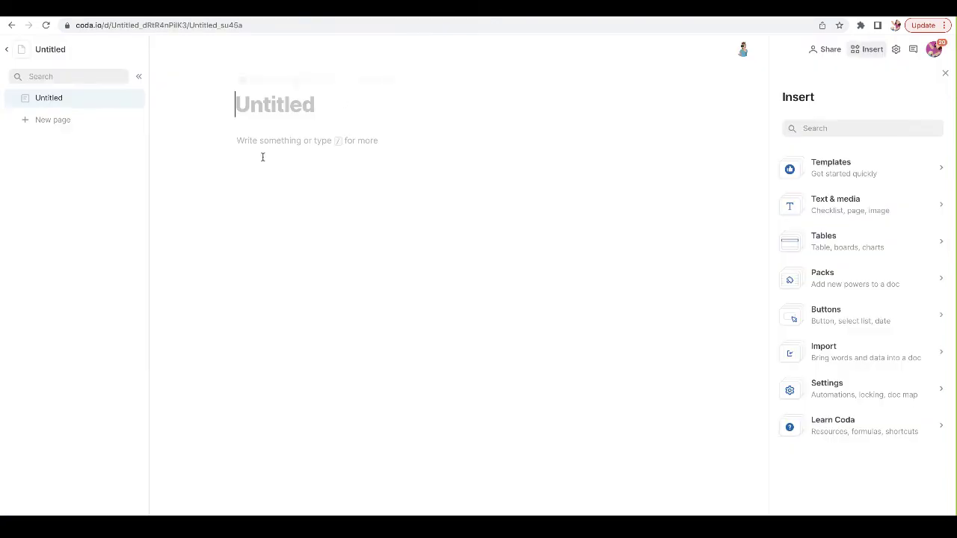
pyautogui.click(247, 142)
pyautogui.hotkey('ctrl', 'v')
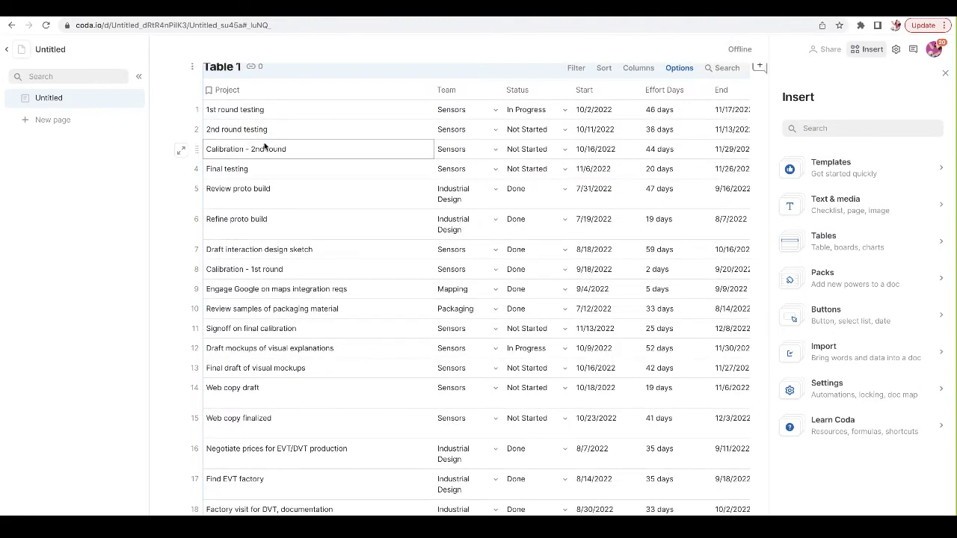
pyautogui.scroll(1, 307, 164)
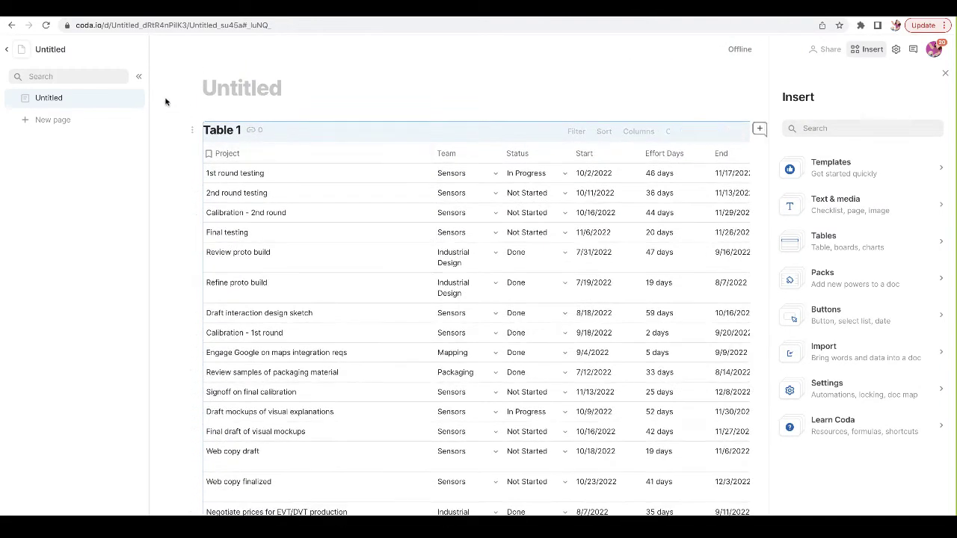
pyautogui.click(141, 77)
# - Examine the choices and date pickers in the pasted table's Team, Status, Start, End and Assigned To columns
pyautogui.click(173, 177)
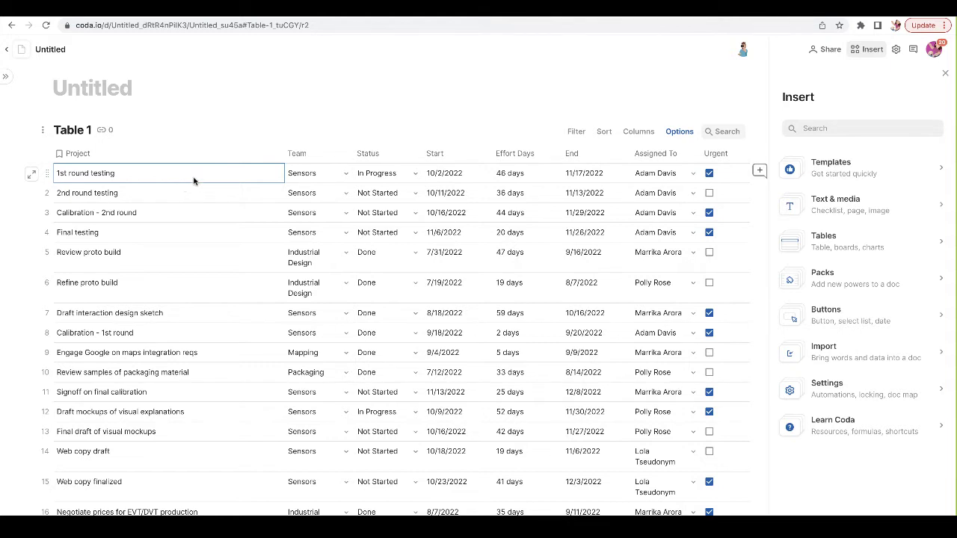
pyautogui.click(345, 177)
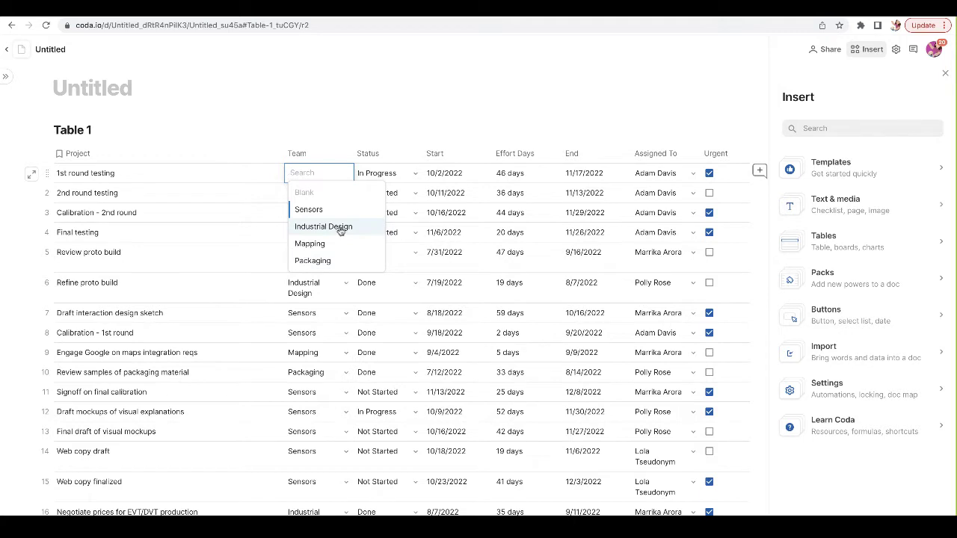
pyautogui.click(308, 209)
pyautogui.click(416, 173)
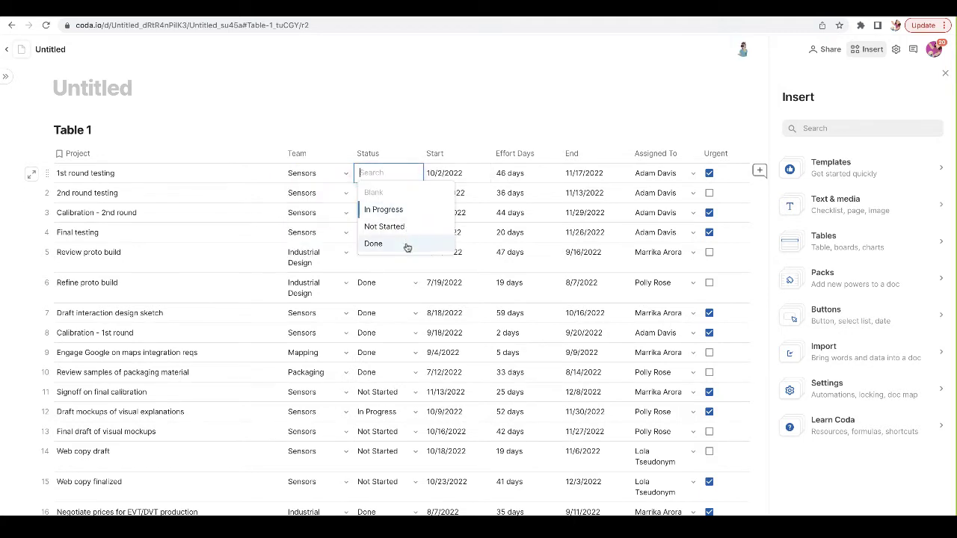
pyautogui.click(480, 180)
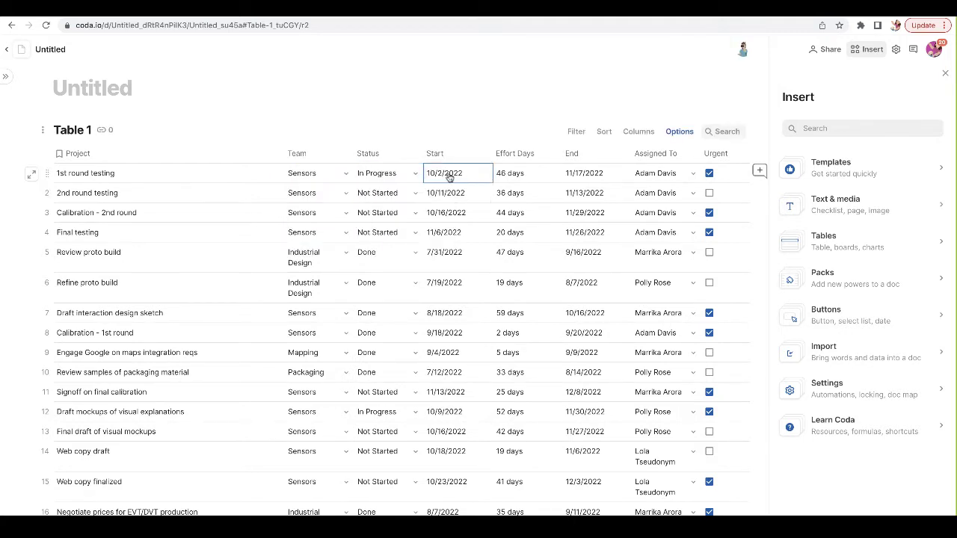
pyautogui.click(458, 176)
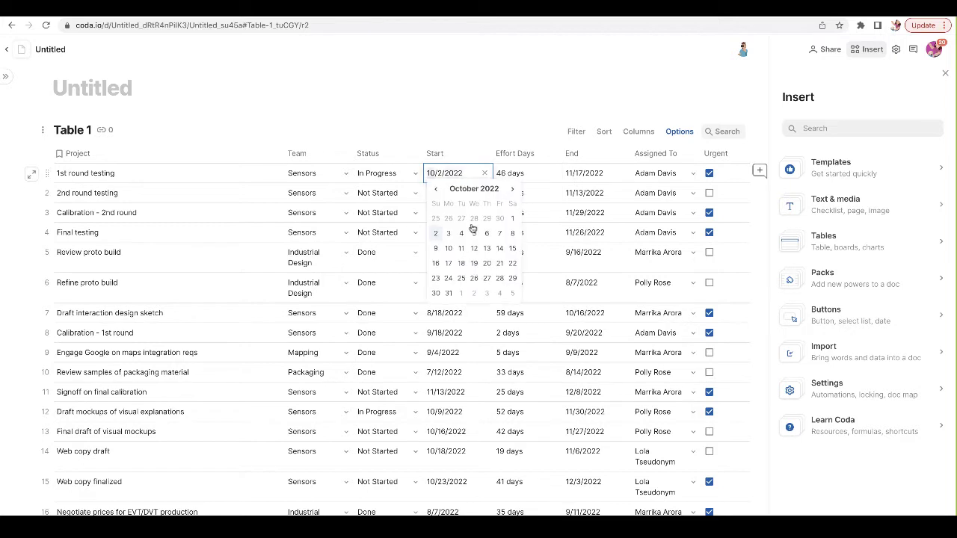
pyautogui.click(591, 174)
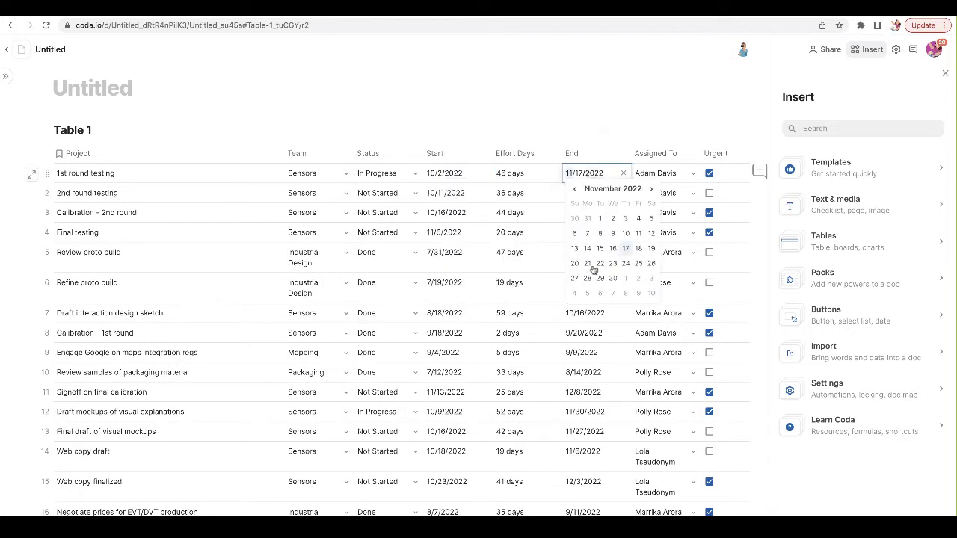
pyautogui.click(527, 213)
pyautogui.click(680, 177)
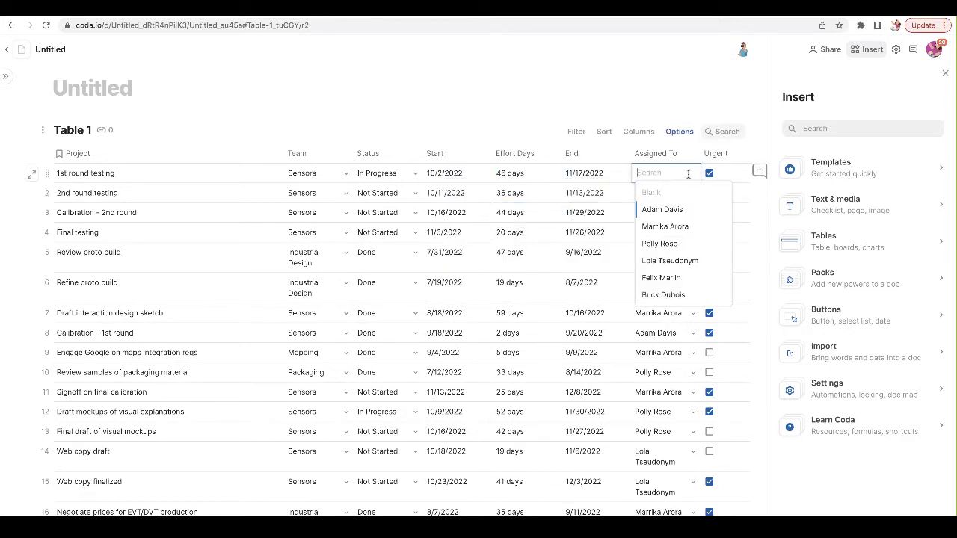
pyautogui.click(599, 234)
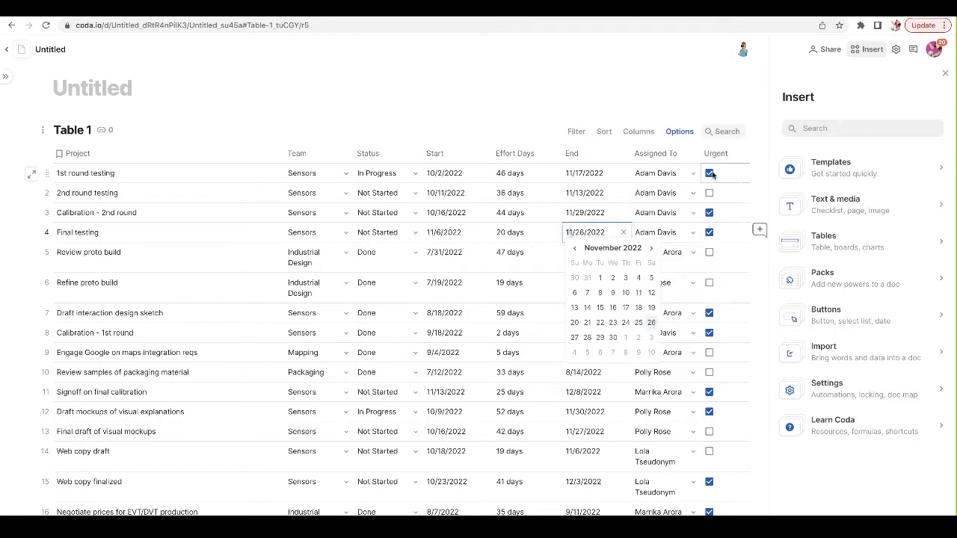
pyautogui.click(544, 181)
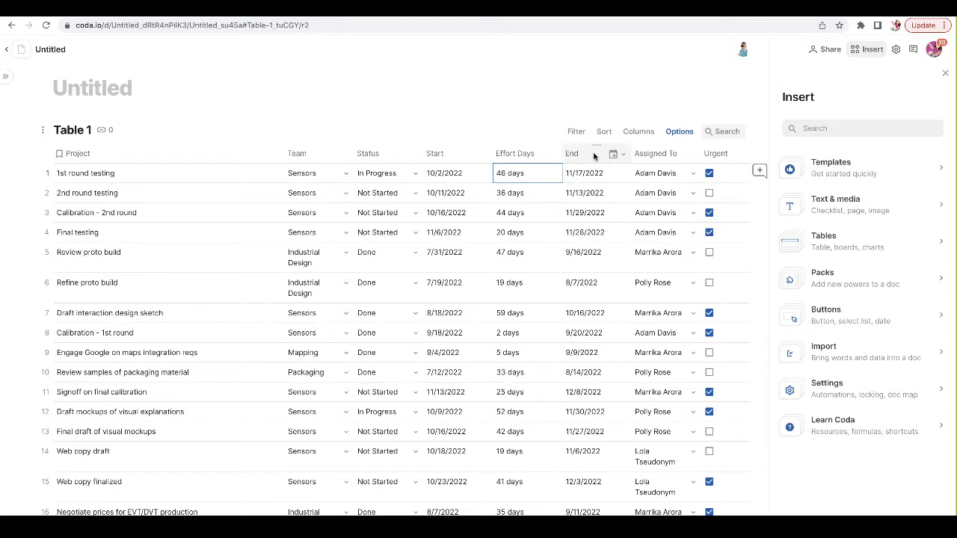
# - Reorder the table columns so End comes before Effort Days and Assigned To sits between Team and Status
pyautogui.moveTo(596, 152); pyautogui.dragTo(495, 158)
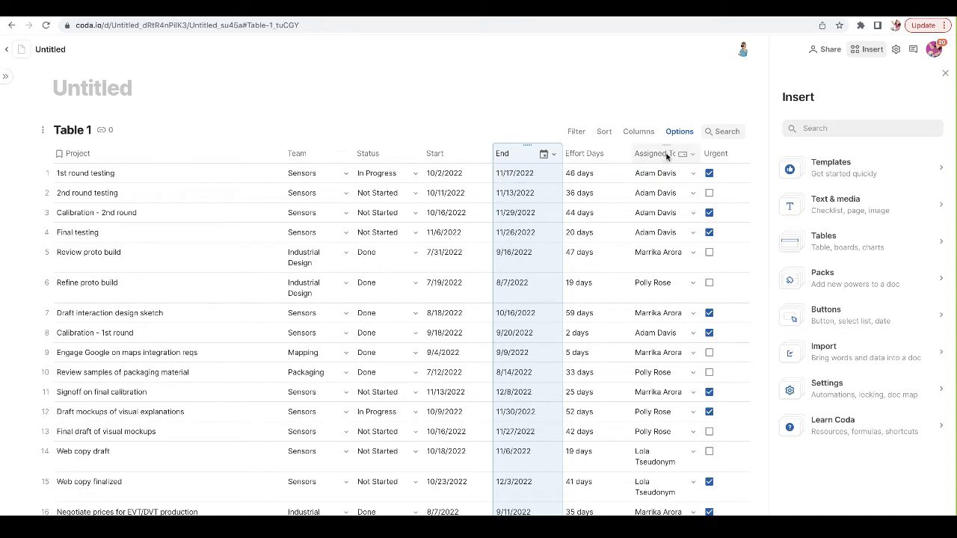
pyautogui.moveTo(666, 154); pyautogui.dragTo(365, 153)
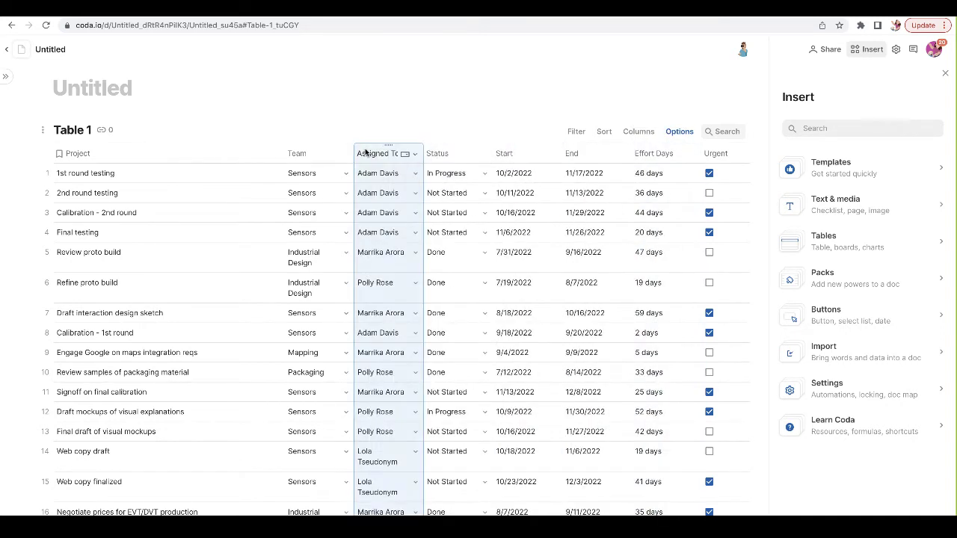
pyautogui.click(647, 216)
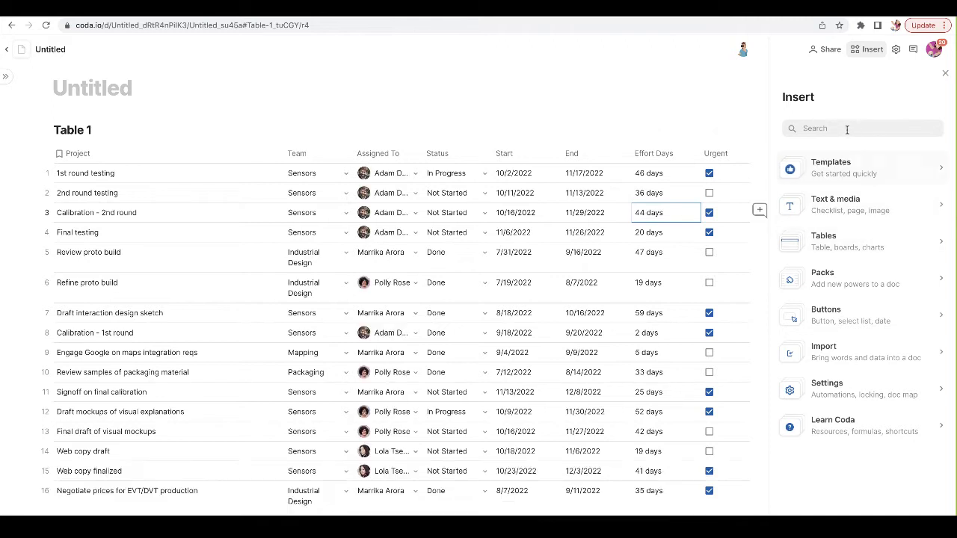
# - Look over the sources available for importing content into the doc, and return to the main insert options
pyautogui.click(871, 355)
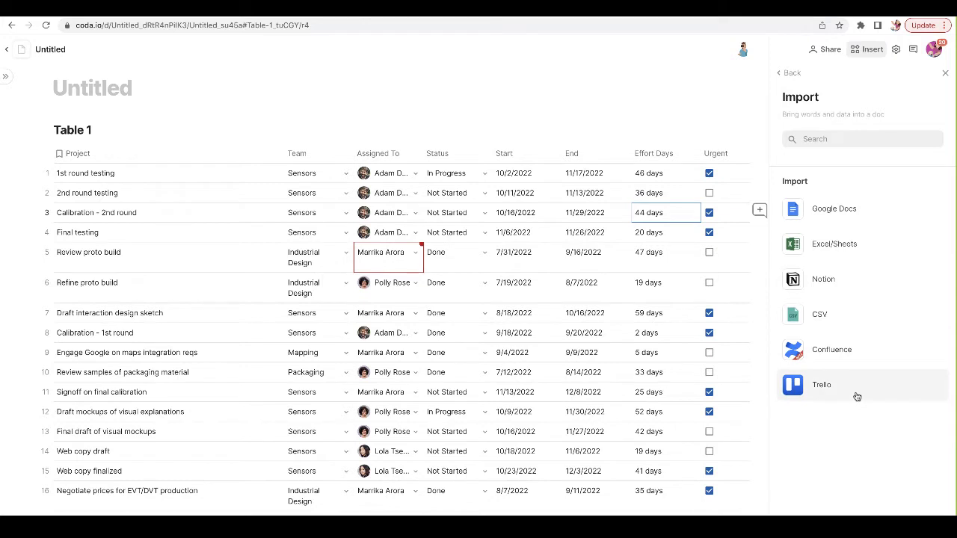
pyautogui.click(789, 73)
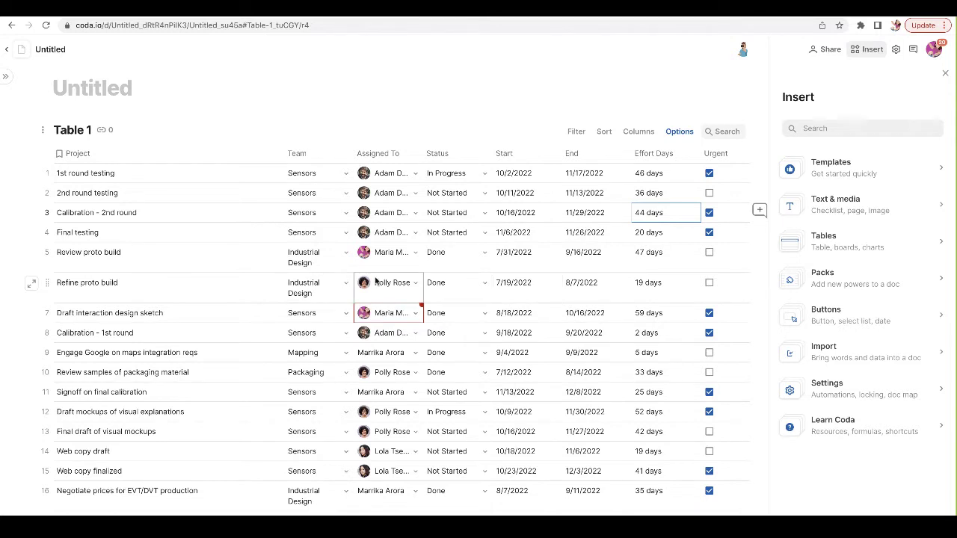
# - Examine the People column type available for Assigned To and the list of people selectable for the Final testing row
pyautogui.moveTo(377, 281)
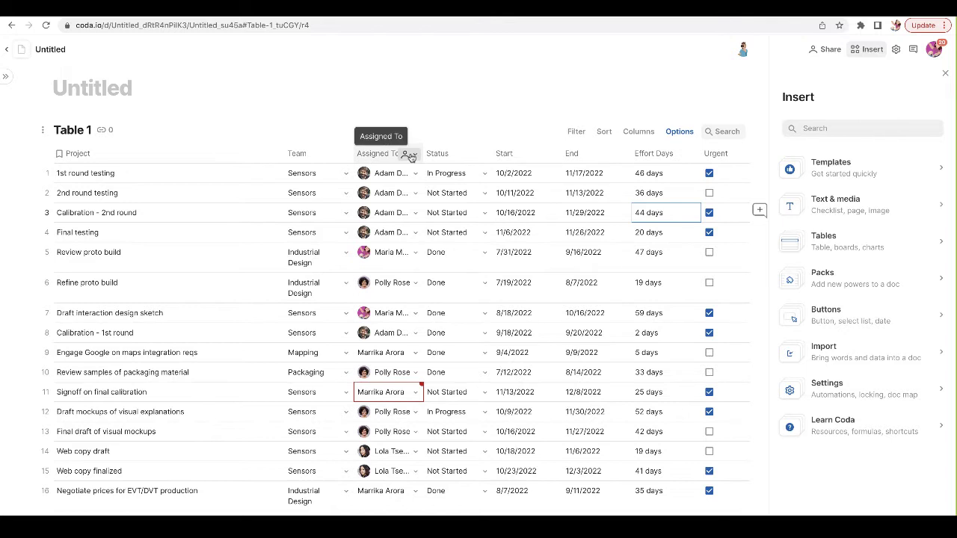
pyautogui.click(410, 155)
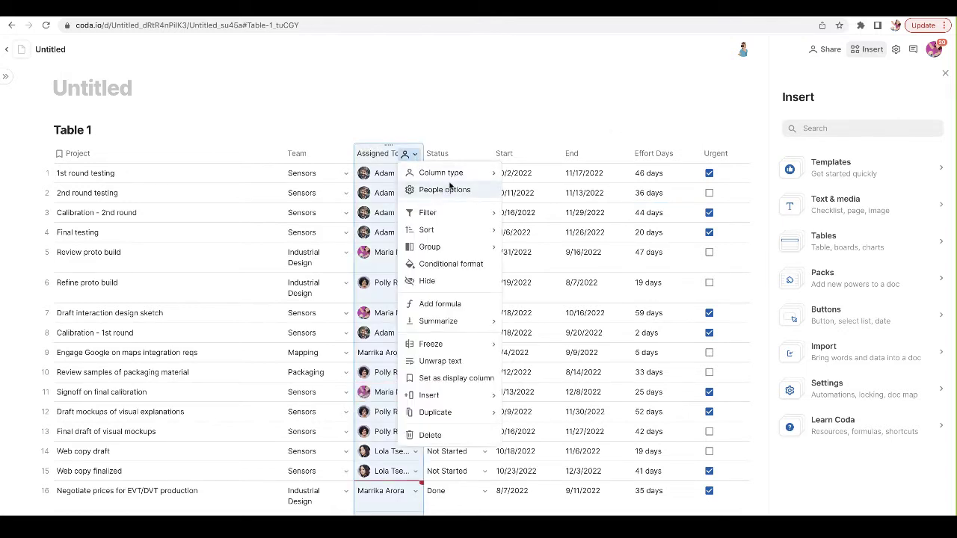
pyautogui.moveTo(462, 177)
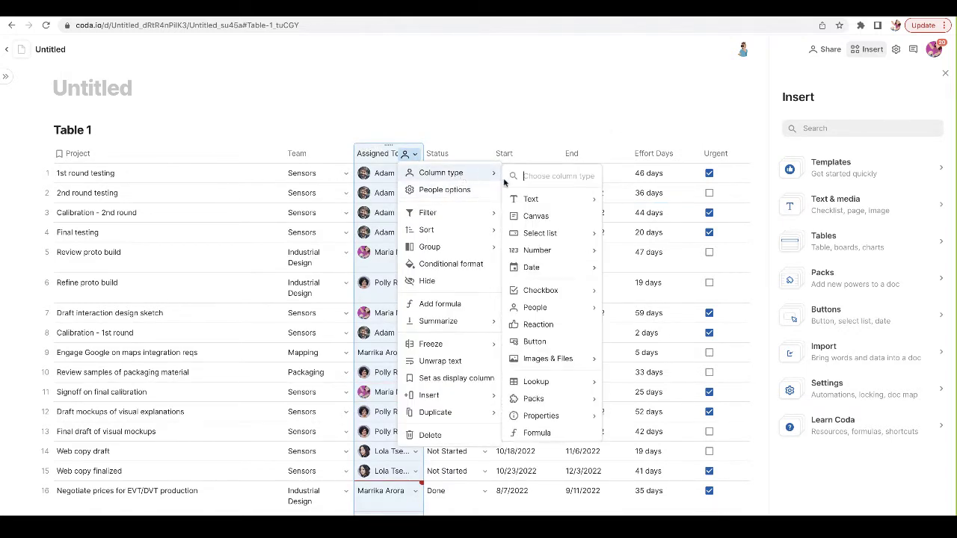
pyautogui.moveTo(539, 309)
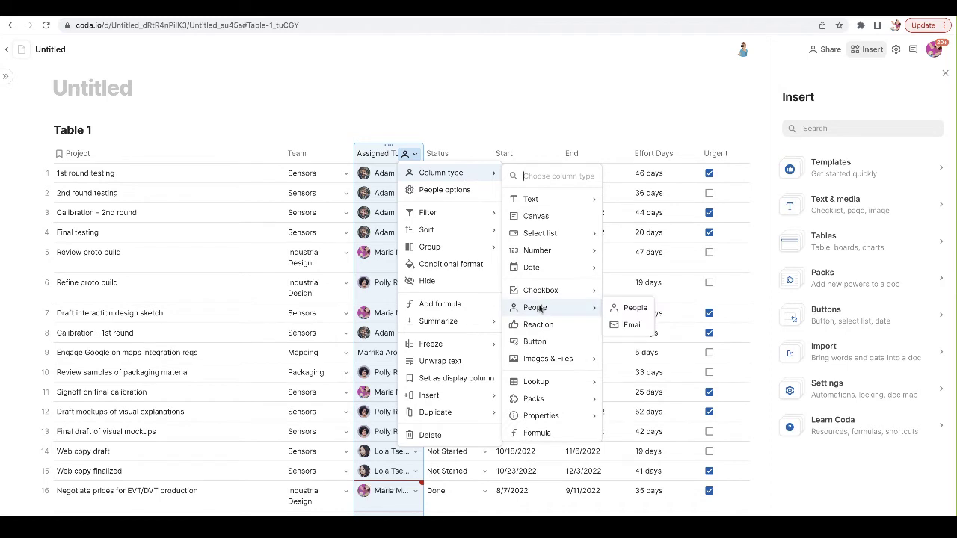
pyautogui.click(349, 288)
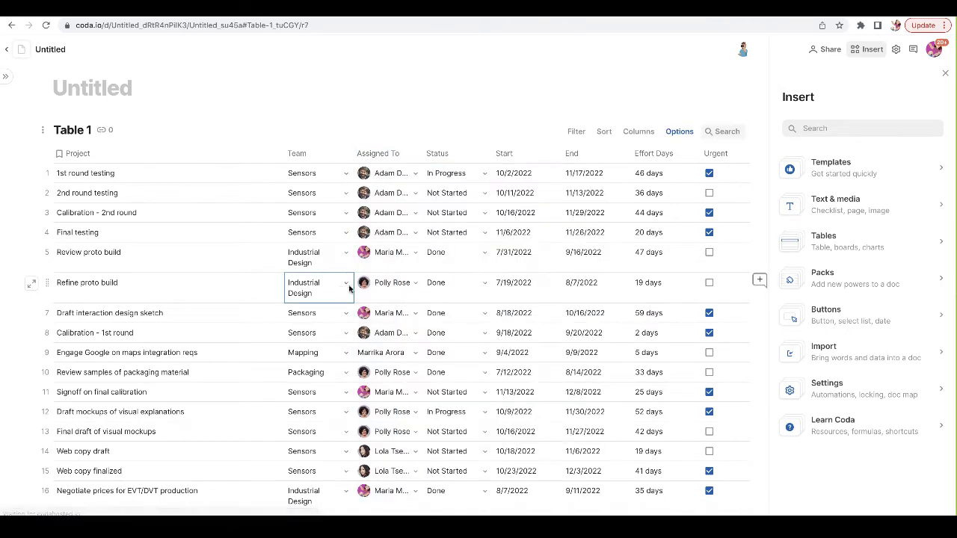
pyautogui.click(418, 232)
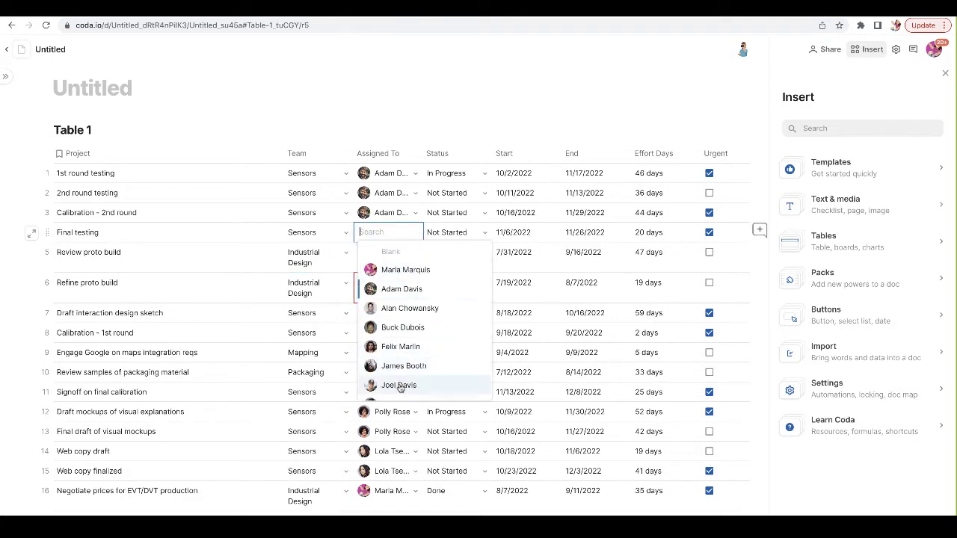
pyautogui.click(314, 266)
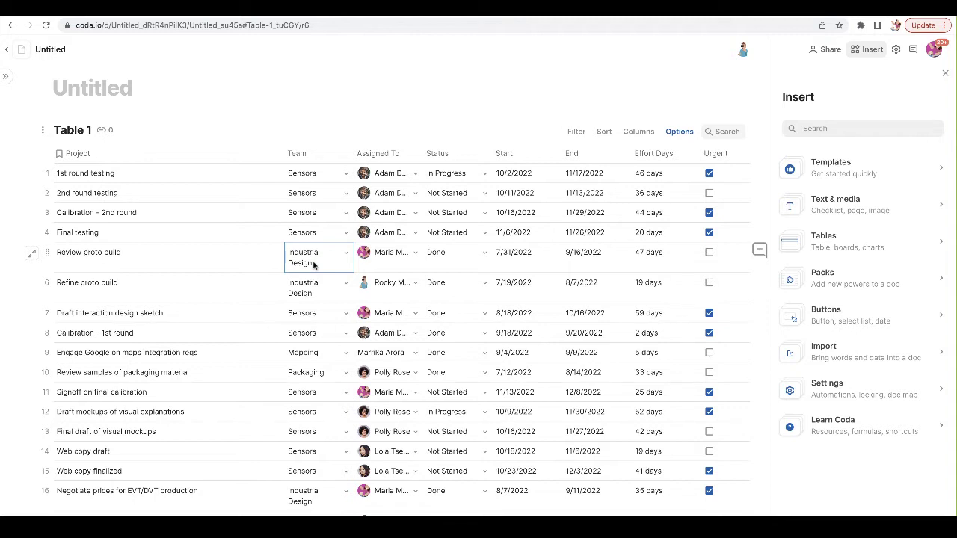
# - Rename the table and title its page, both as "All Tasks"
pyautogui.click(75, 130)
pyautogui.write('All Tasks')
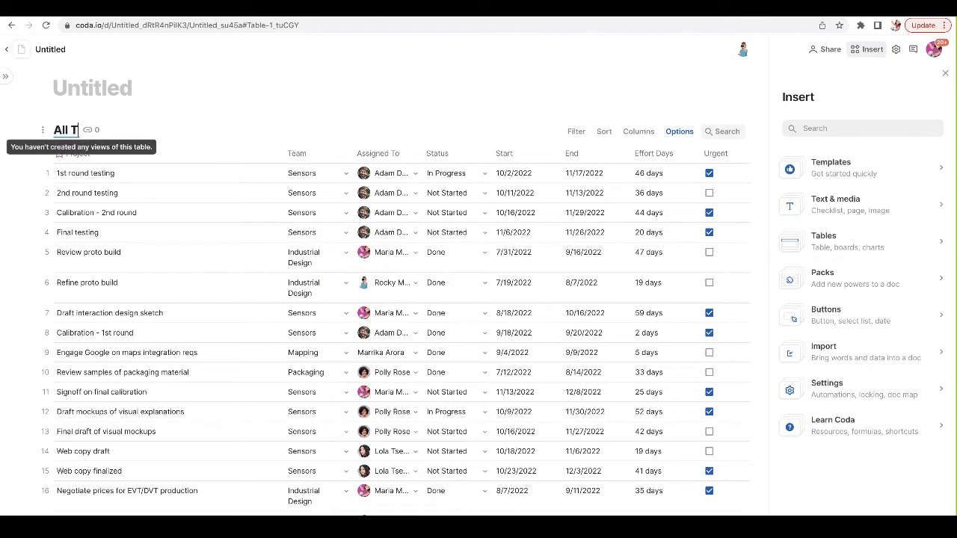
pyautogui.click(110, 93)
pyautogui.write('All Tasks')
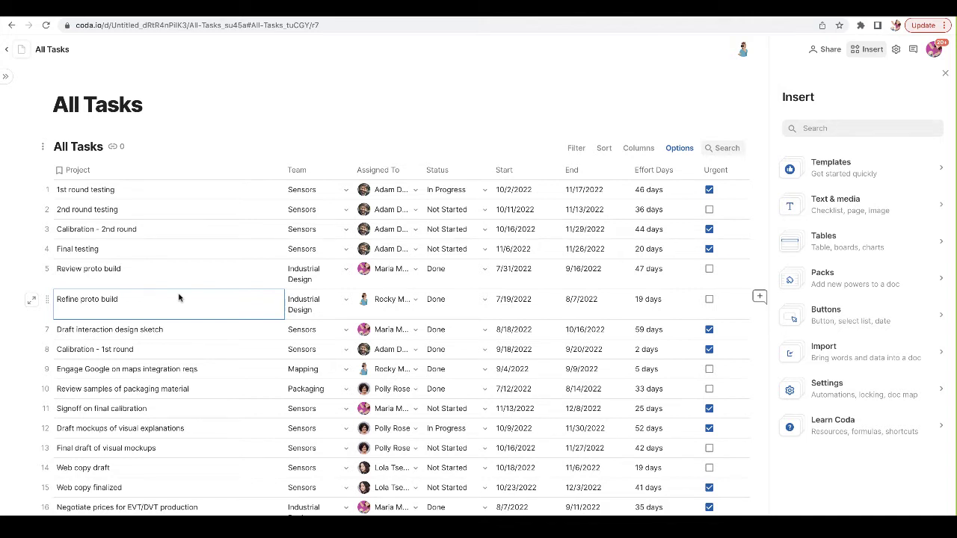
# - Close the insert options, show the page list and title the untitled second page "My View of Tasks"
pyautogui.click(945, 72)
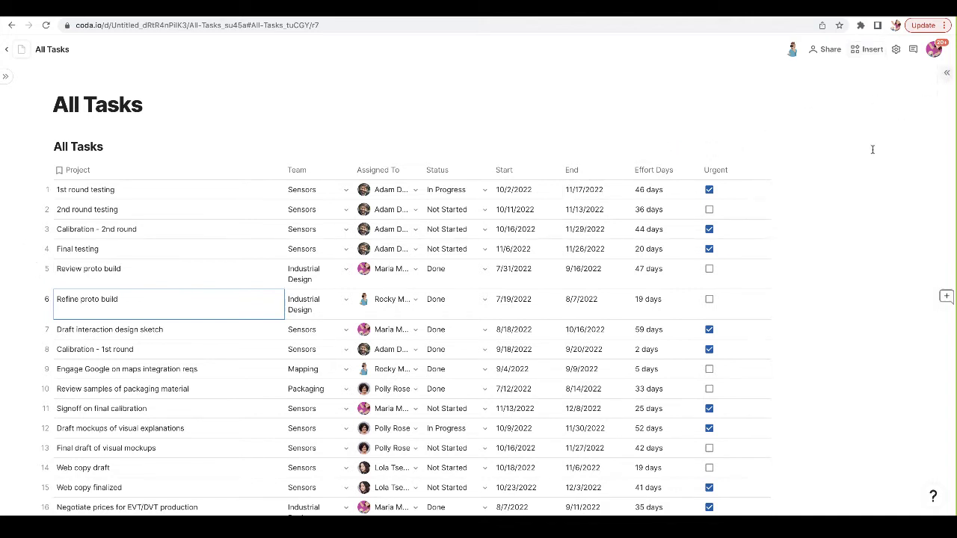
pyautogui.click(6, 77)
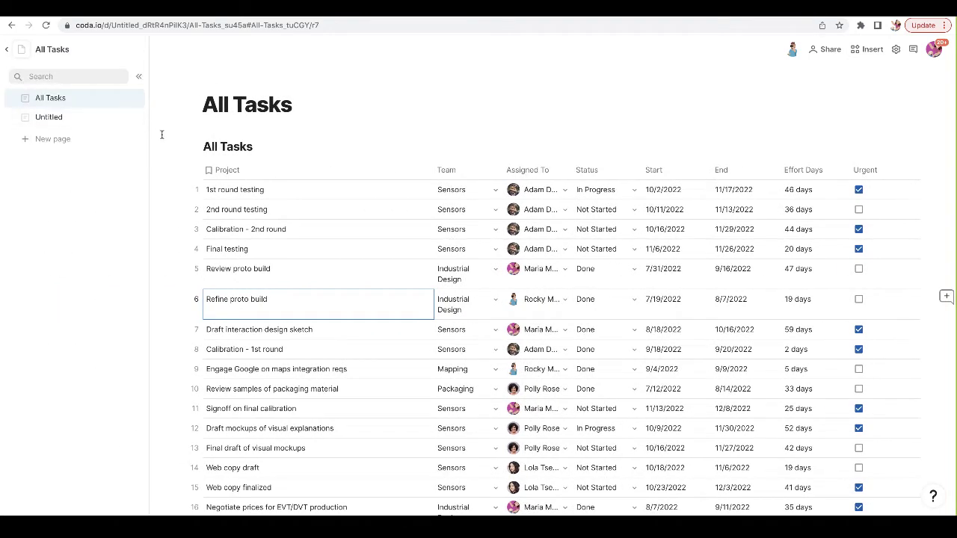
pyautogui.click(87, 121)
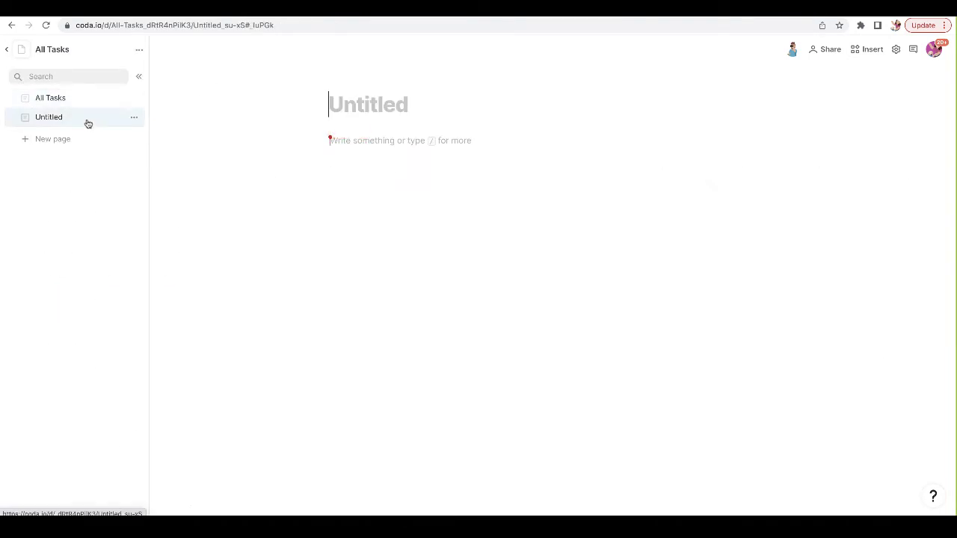
pyautogui.write('My View of Tasks')
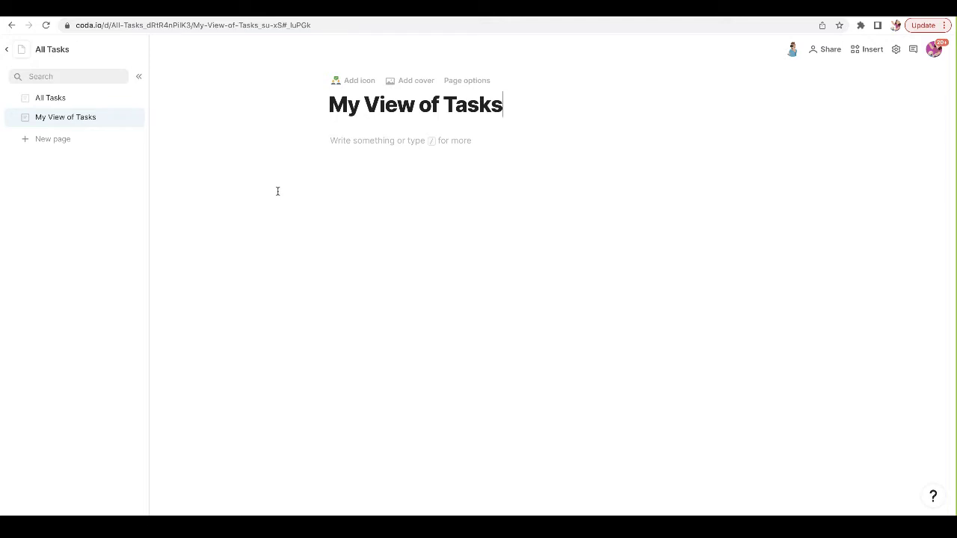
# - Insert a table on the My View of Tasks page connected to All Tasks, and name the view "My Tasks"
pyautogui.click(345, 138)
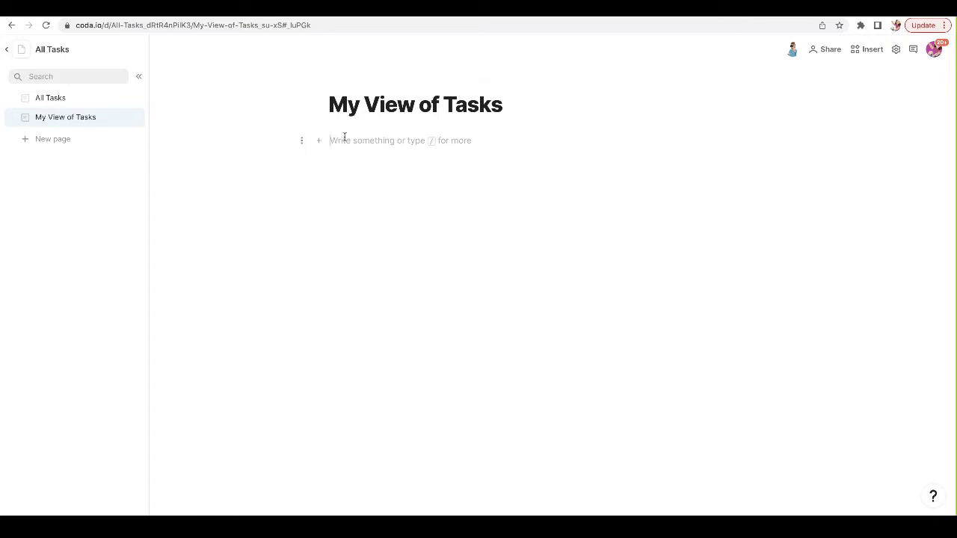
pyautogui.write('/tabl')
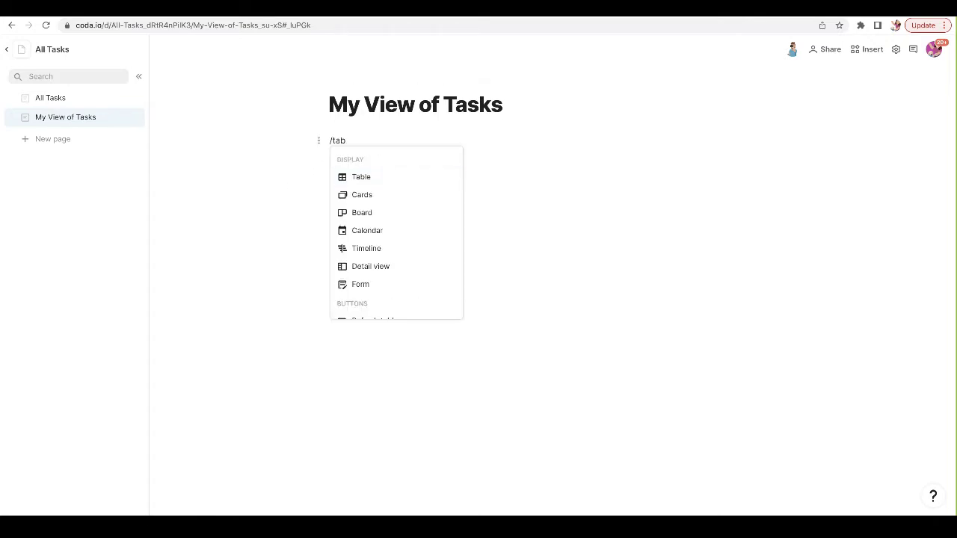
pyautogui.click(374, 179)
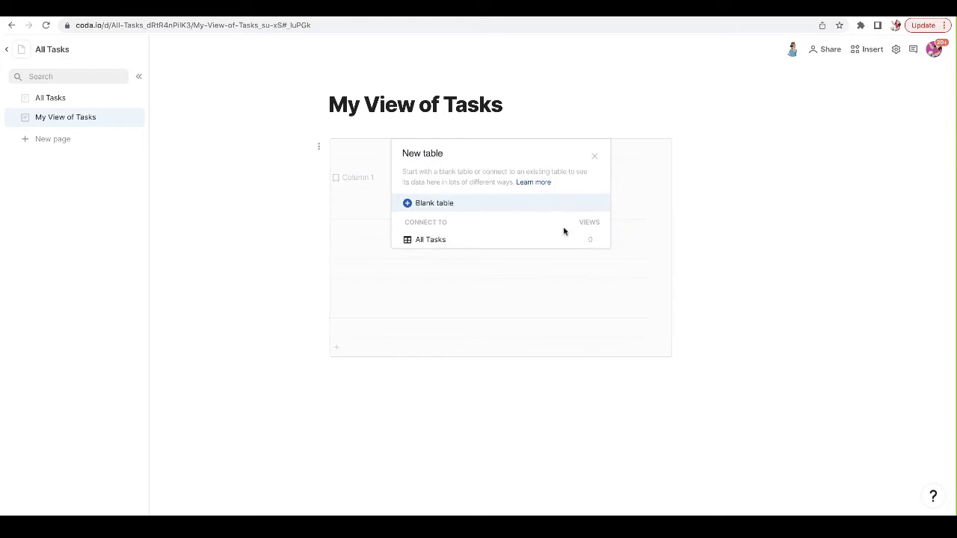
pyautogui.click(486, 244)
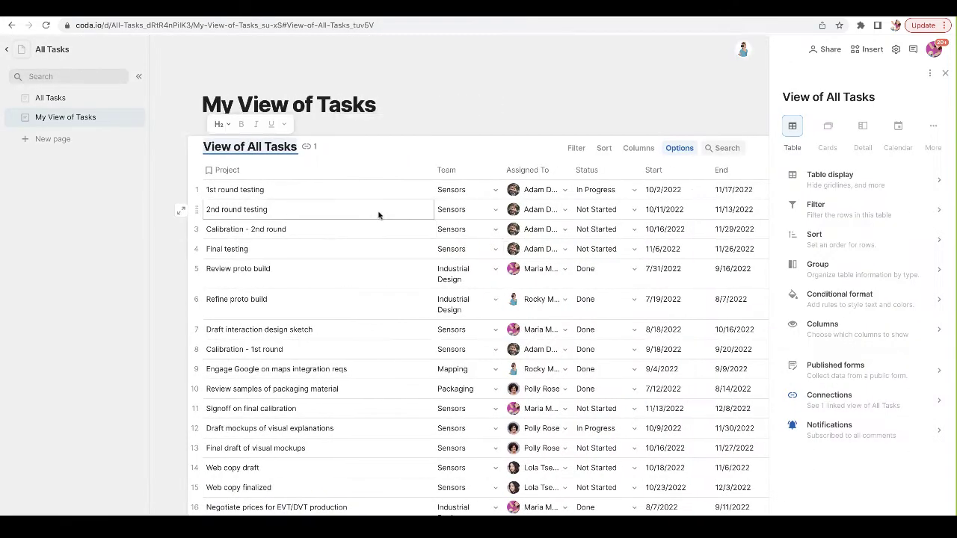
pyautogui.write('My Tasks')
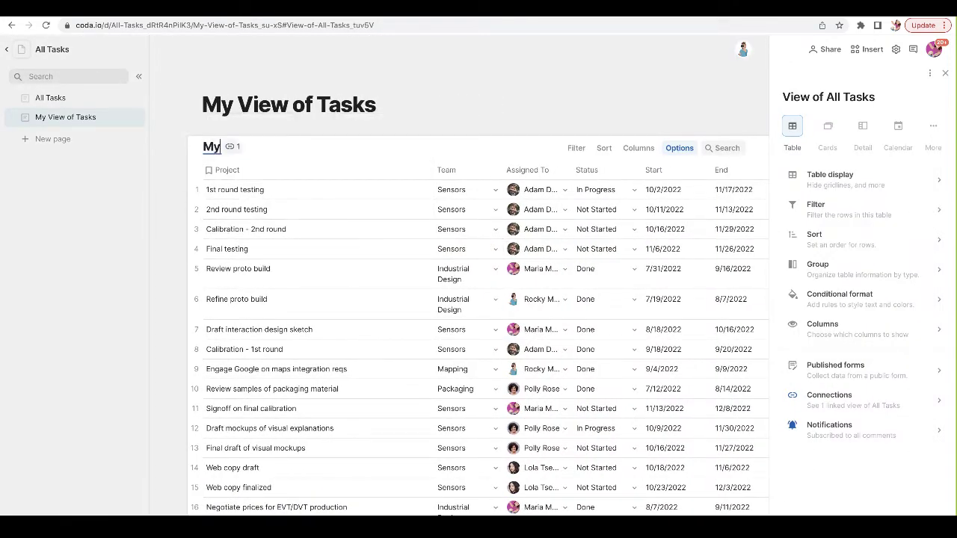
pyautogui.click(363, 285)
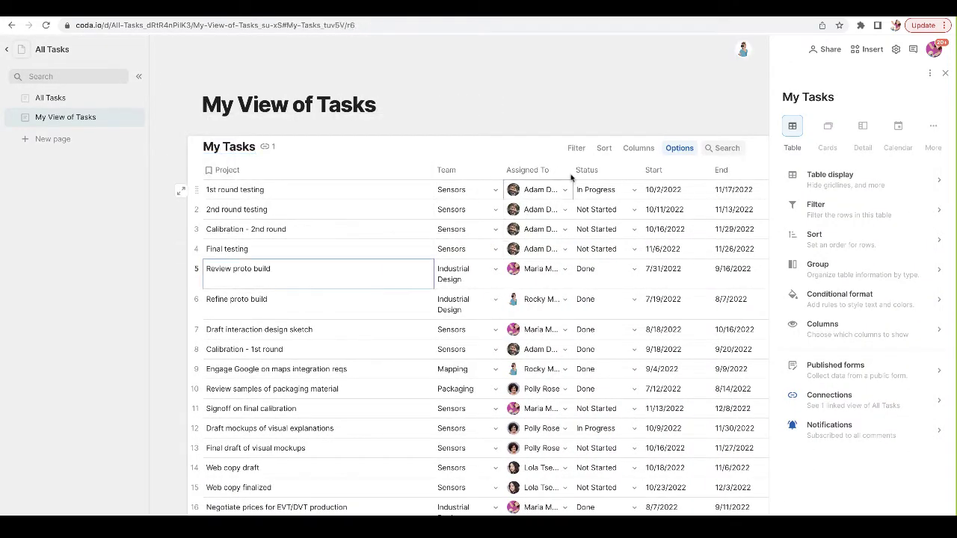
# - Filter My Tasks to rows where Assigned To is any of Current user, and close the filter settings
pyautogui.click(577, 149)
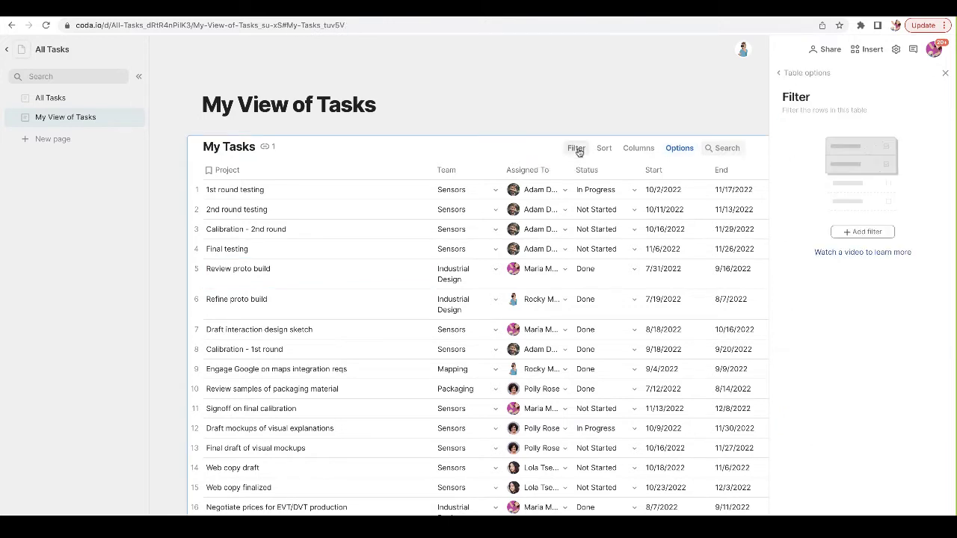
pyautogui.click(855, 234)
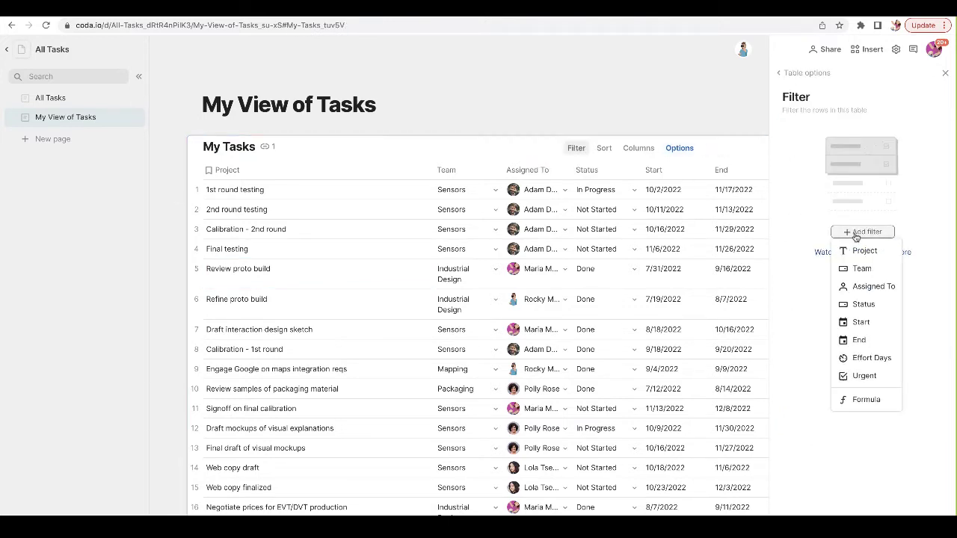
pyautogui.click(856, 289)
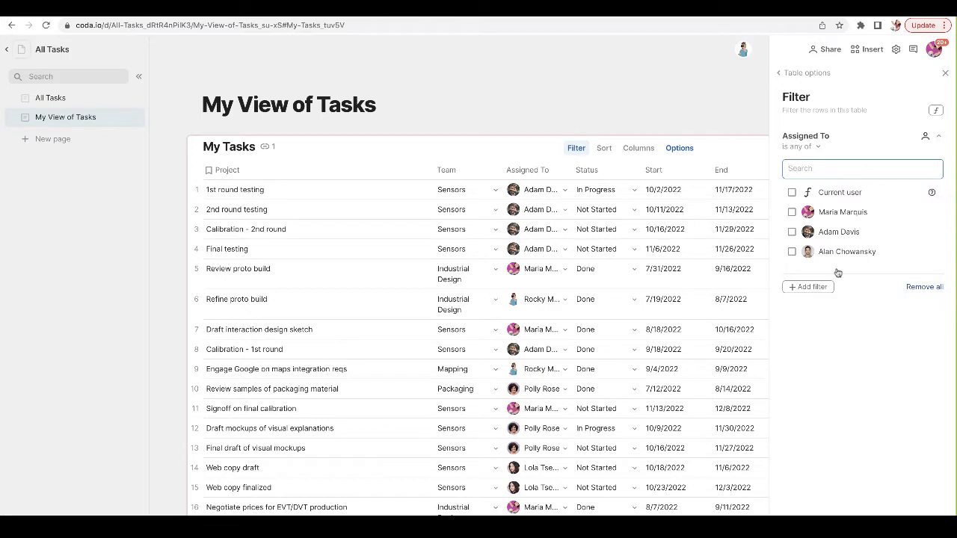
pyautogui.click(792, 195)
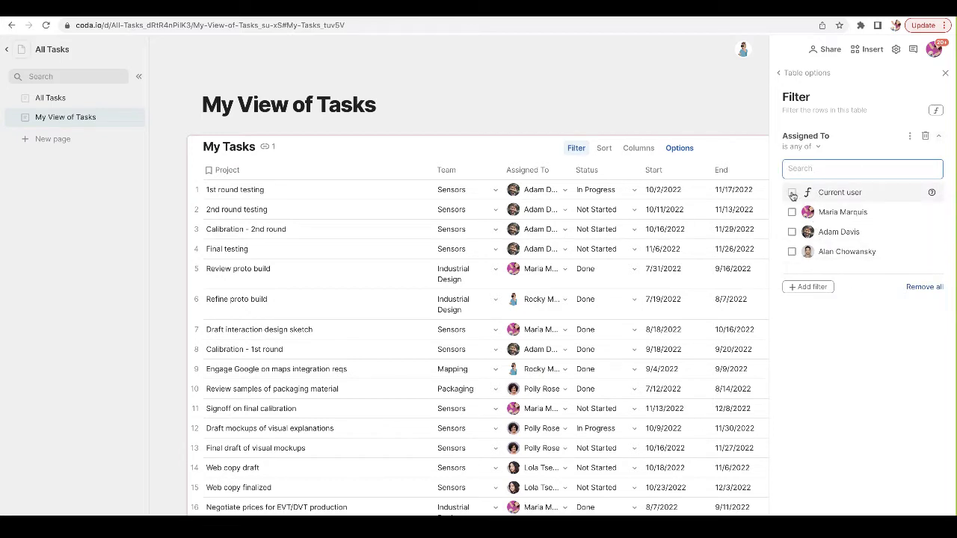
pyautogui.click(427, 290)
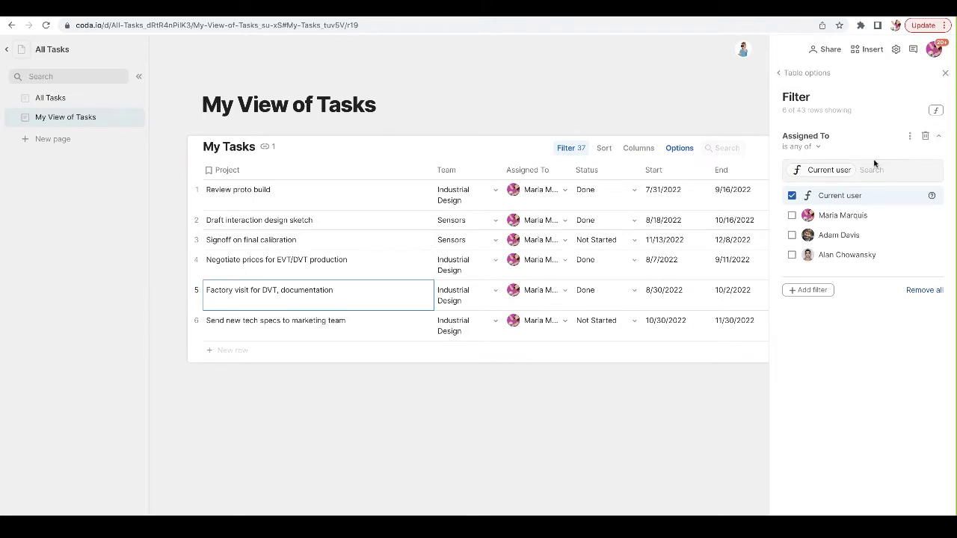
pyautogui.click(944, 72)
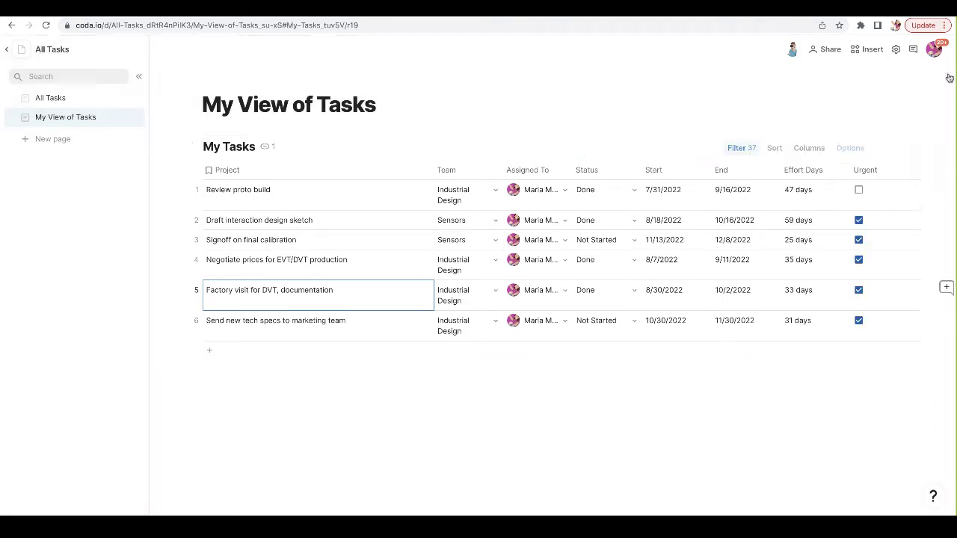
# - Compare the filtered My Tasks table with the image of a colleague's My Tasks view below it
pyautogui.click(375, 246)
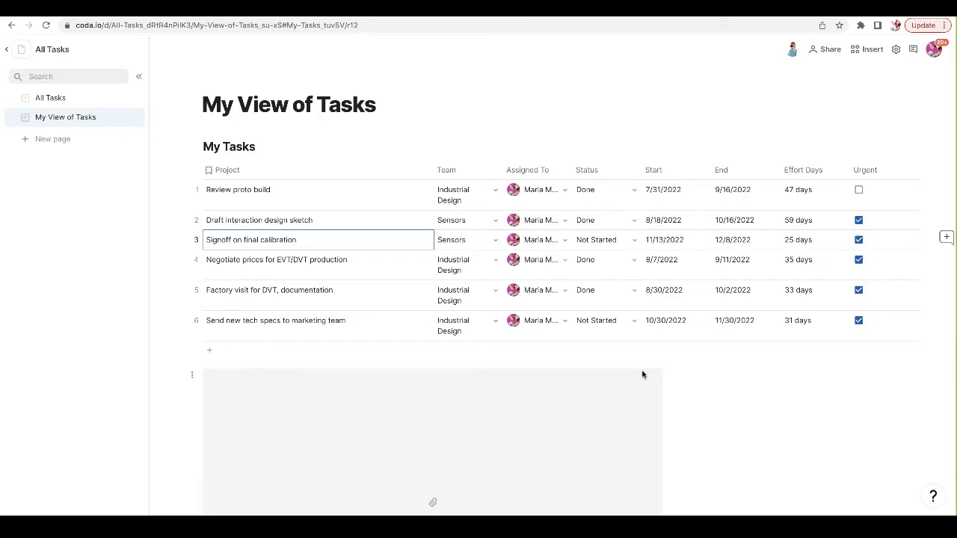
pyautogui.scroll(-5, 747, 391)
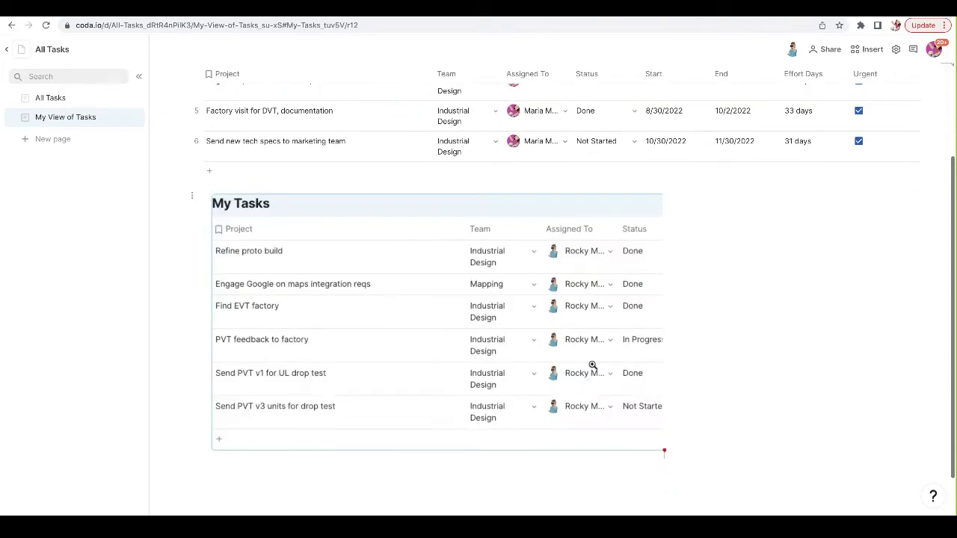
pyautogui.scroll(1, 764, 343)
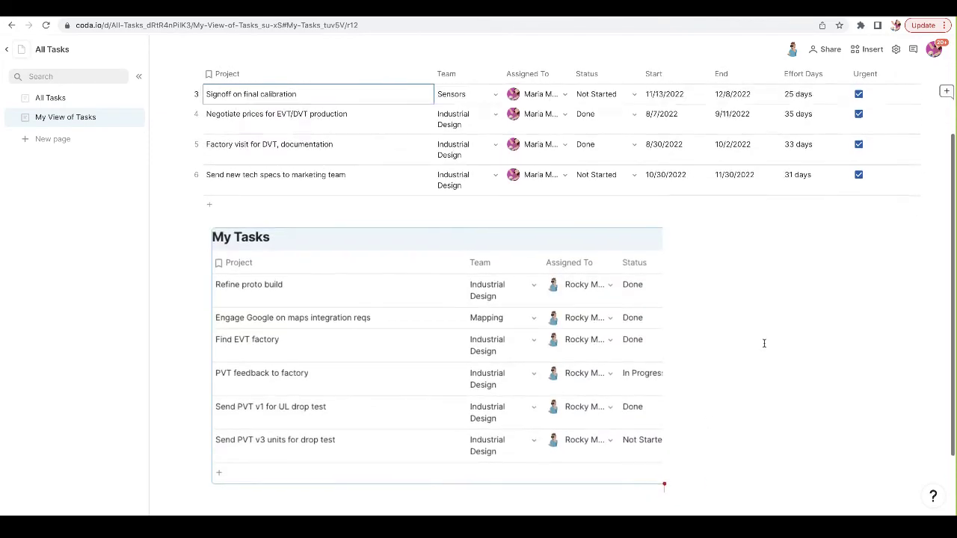
pyautogui.scroll(2, 763, 343)
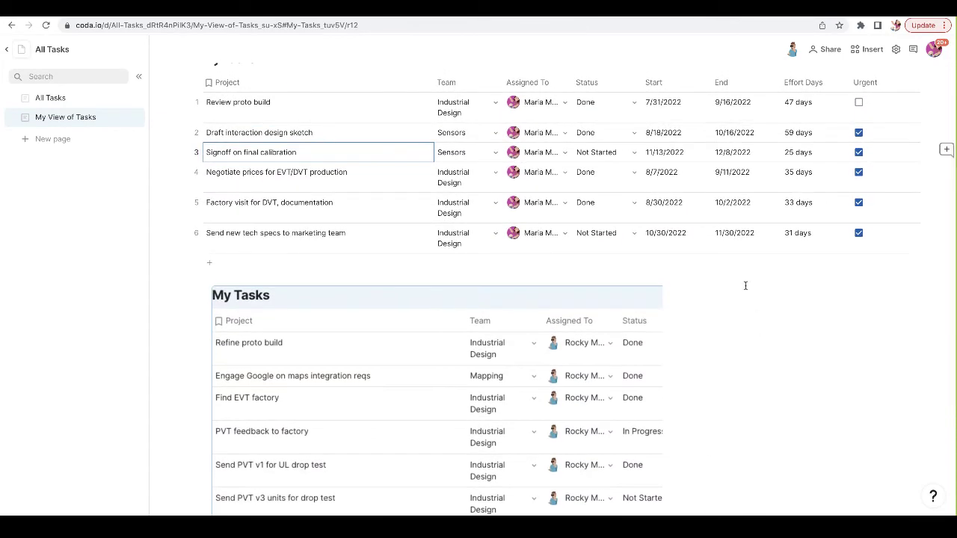
pyautogui.scroll(2, 745, 285)
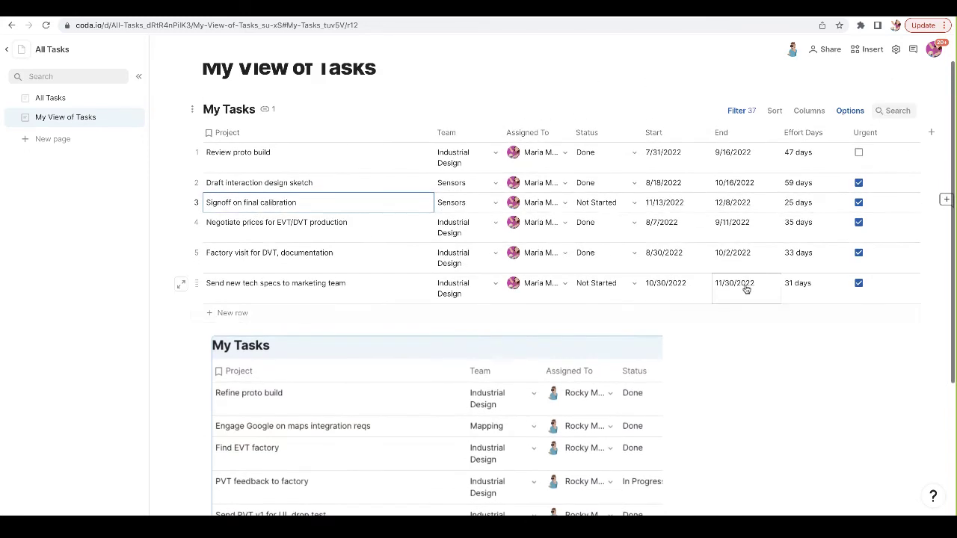
# - Reassign the "Send new tech specs to marketing team" task in My Tasks to the colleague whose view is pictured below
pyautogui.click(568, 286)
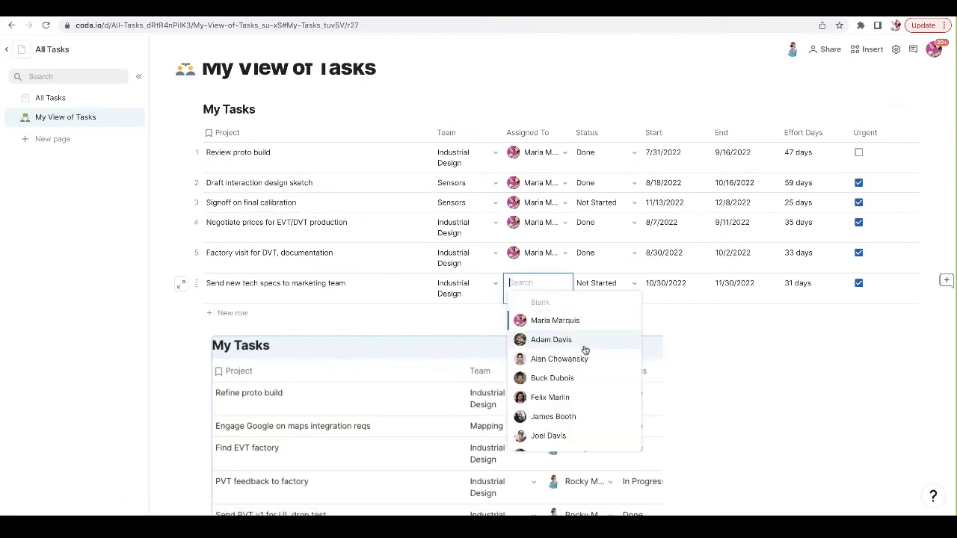
pyautogui.write('roc')
pyautogui.click(607, 320)
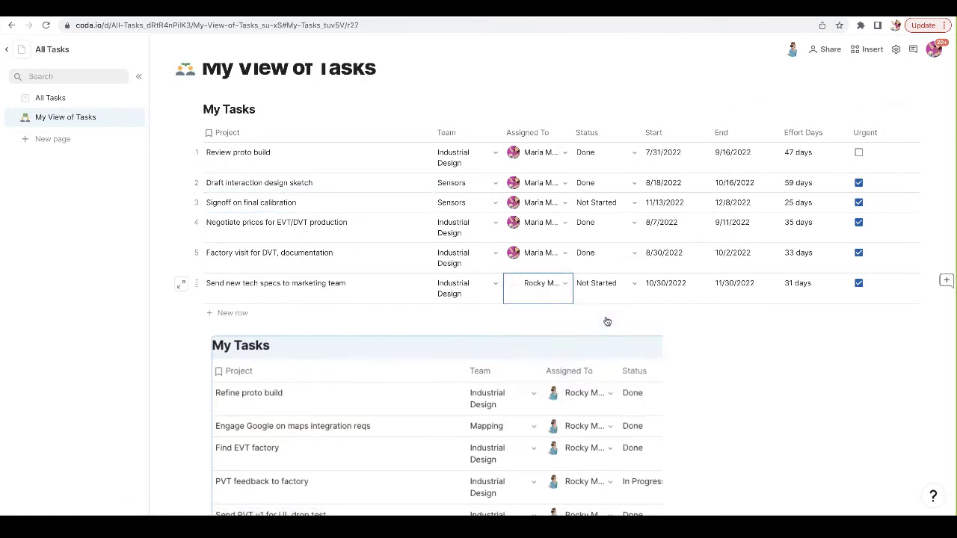
pyautogui.click(596, 242)
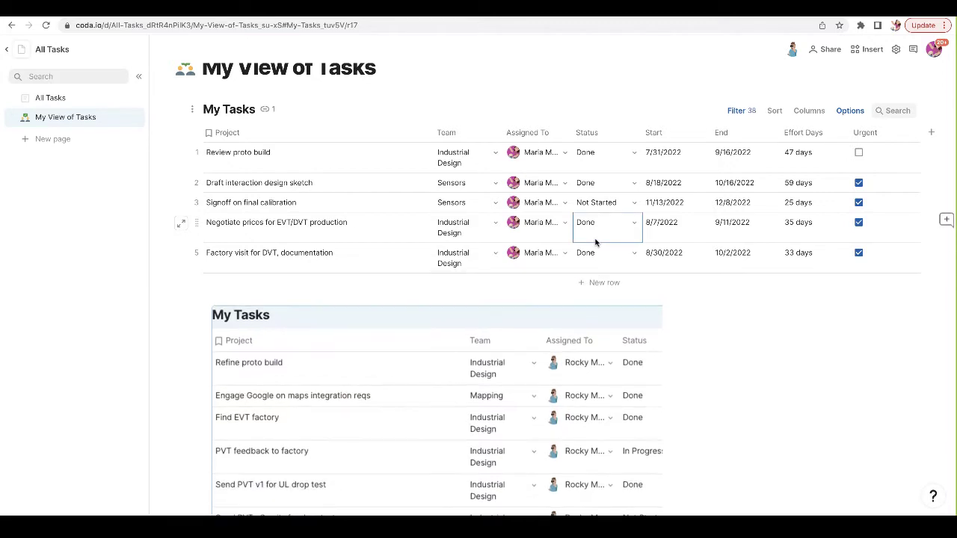
pyautogui.scroll(1, 596, 242)
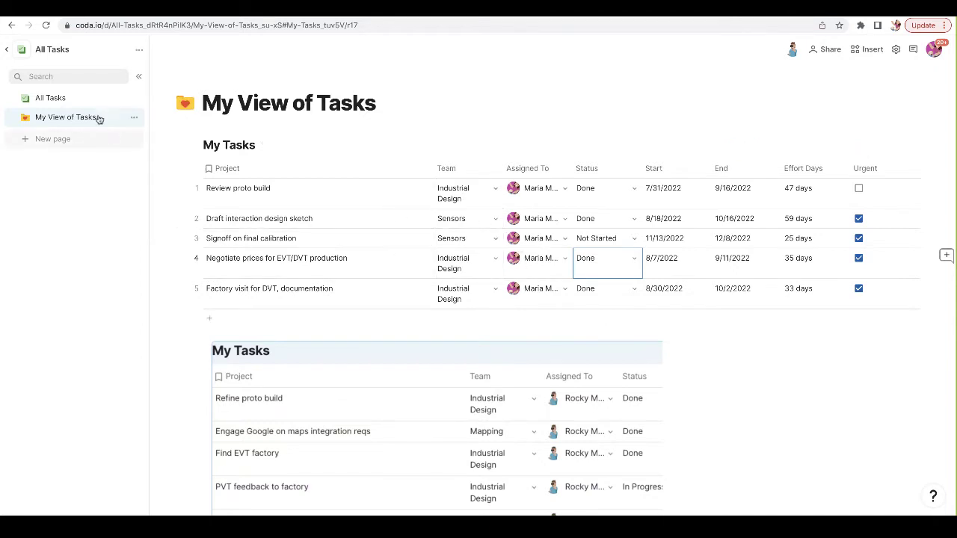
# - Reassign the 1st round testing task in the All Tasks table to the current user and check it in My View of Tasks
pyautogui.click(67, 98)
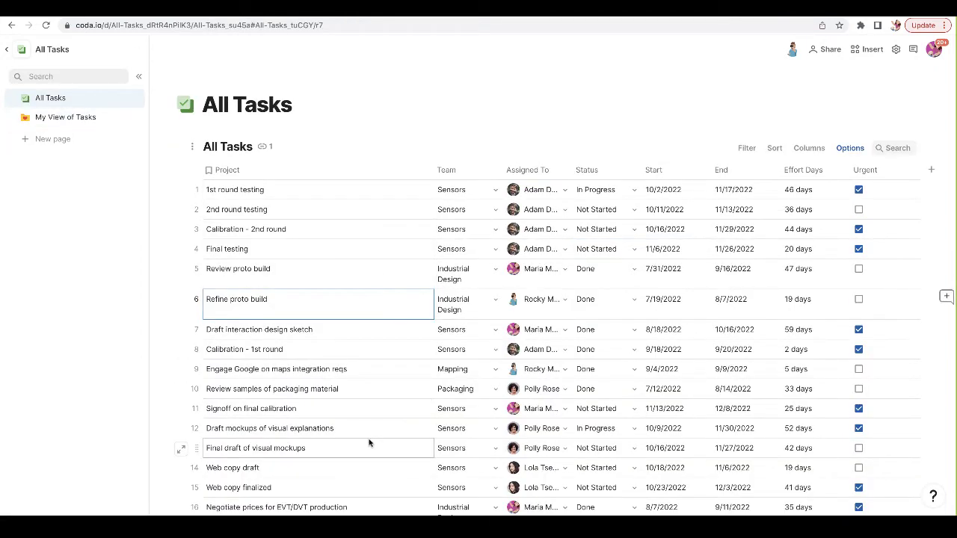
pyautogui.click(565, 191)
pyautogui.click(606, 230)
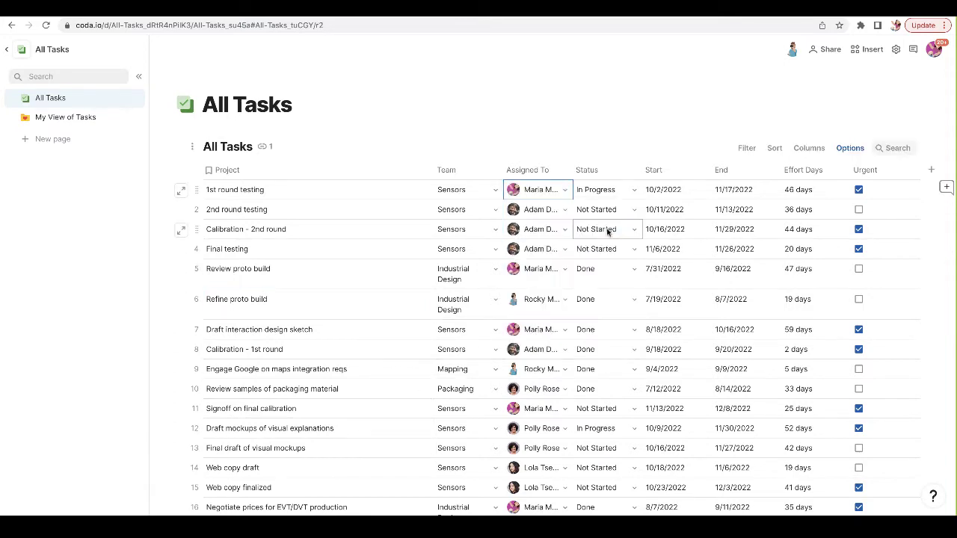
pyautogui.click(82, 118)
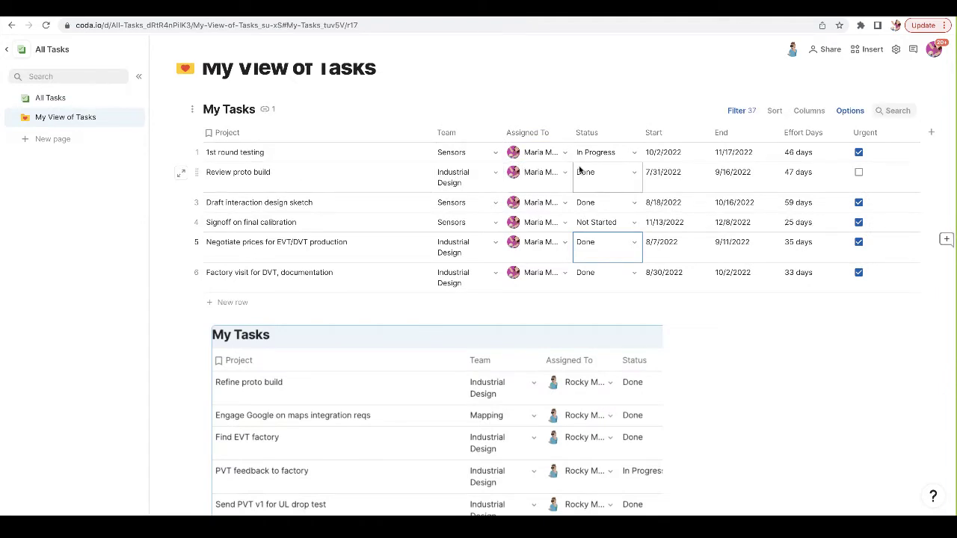
pyautogui.scroll(1, 378, 177)
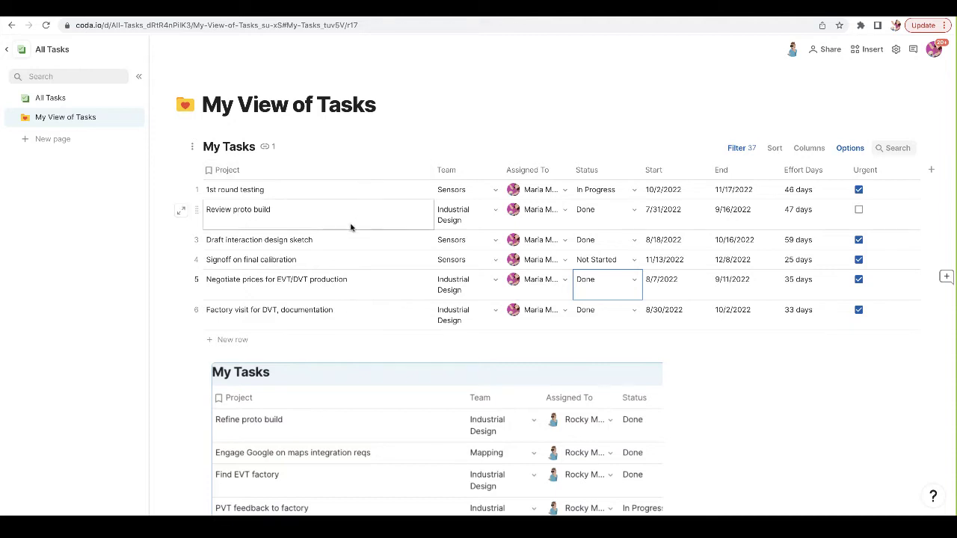
# - Switch to the Strollr Task Tracker in Google Sheets to review its row highlighting, and return to the All Tasks page in Coda
pyautogui.click(102, 99)
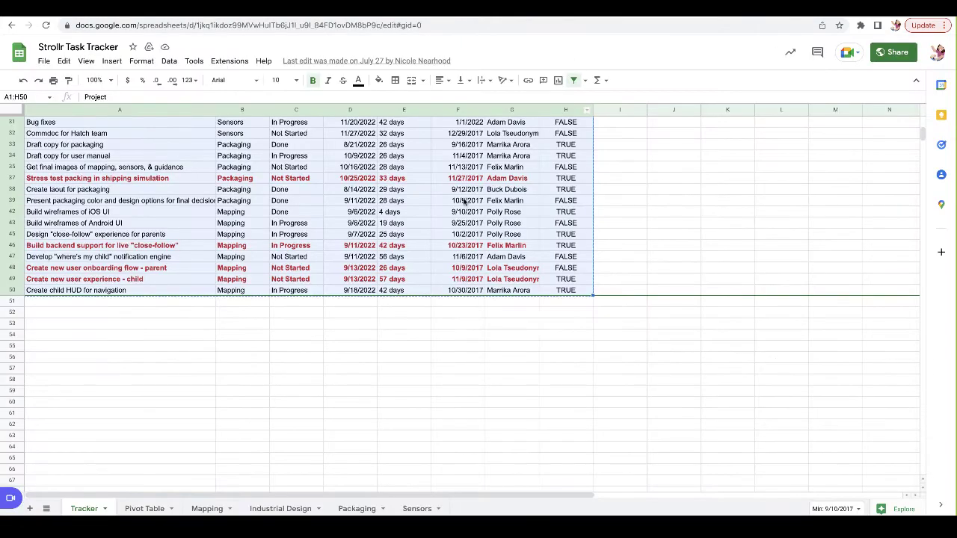
pyautogui.scroll(10, 464, 202)
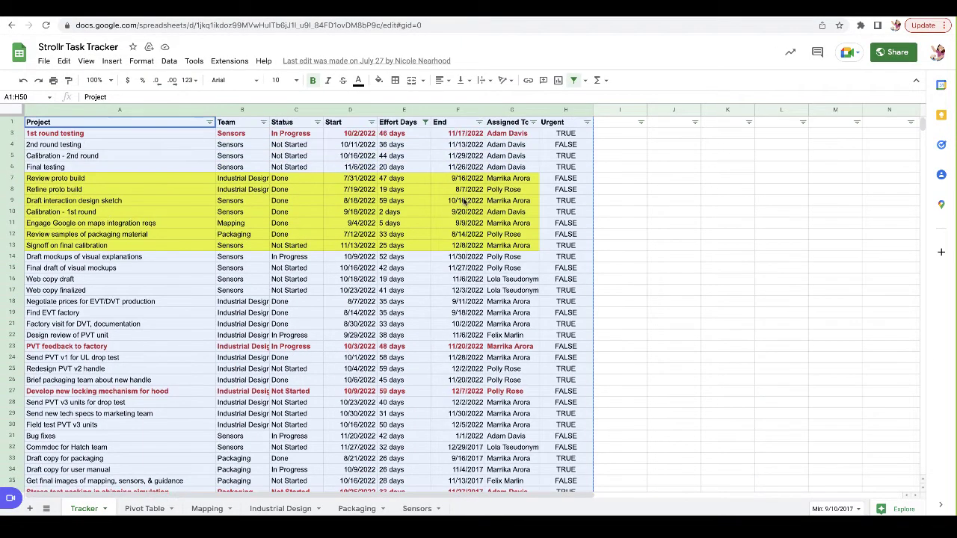
pyautogui.click(463, 201)
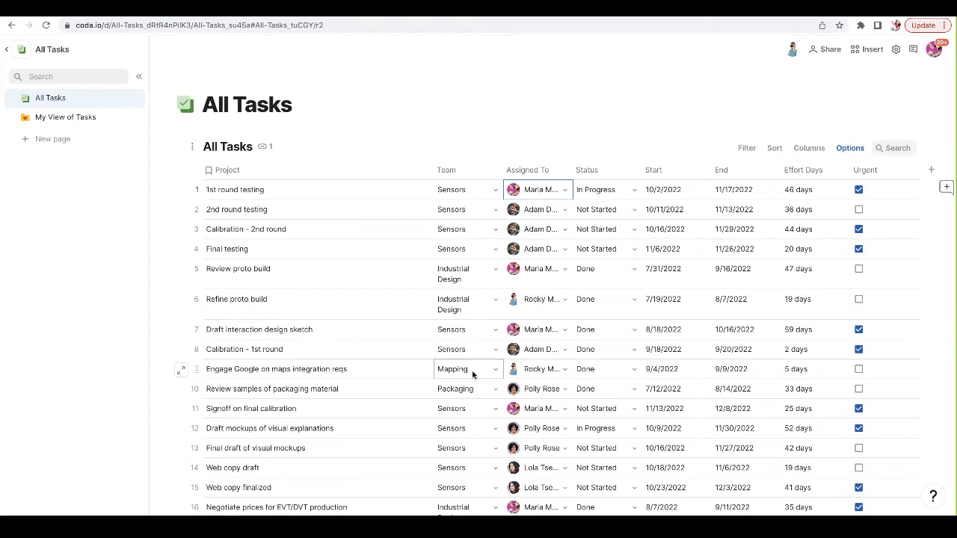
# - Add a conditional format rule to All Tasks that gives the Urgent column a light red fill when Urgent is checked
pyautogui.click(849, 150)
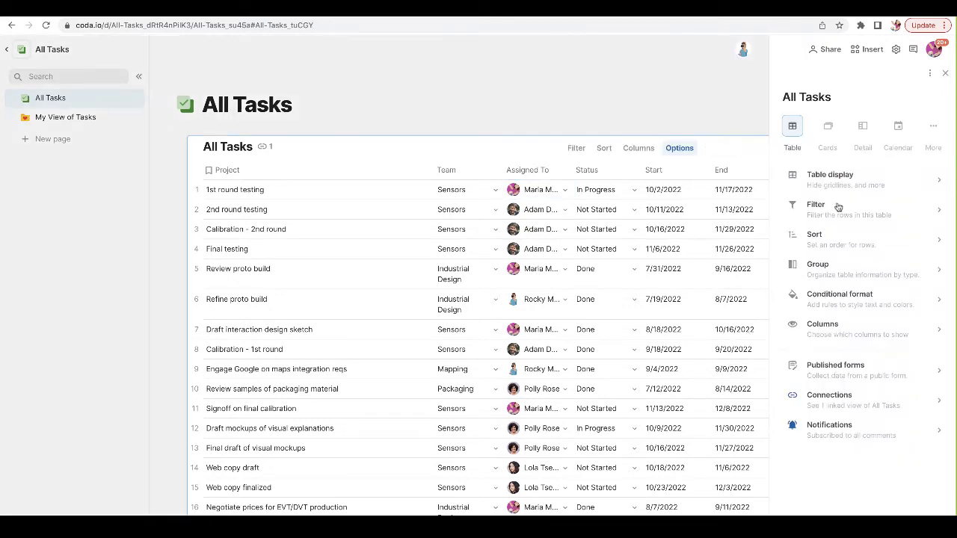
pyautogui.click(854, 295)
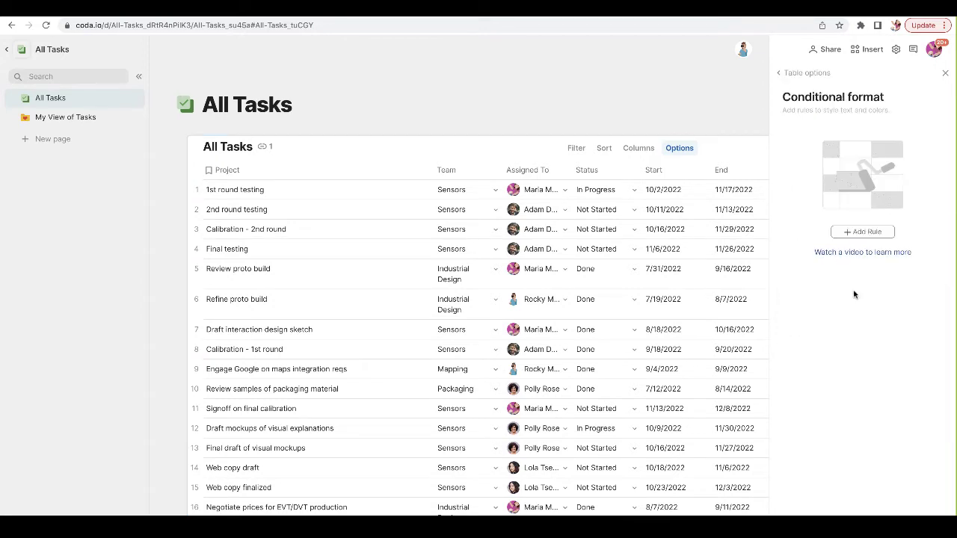
pyautogui.click(852, 232)
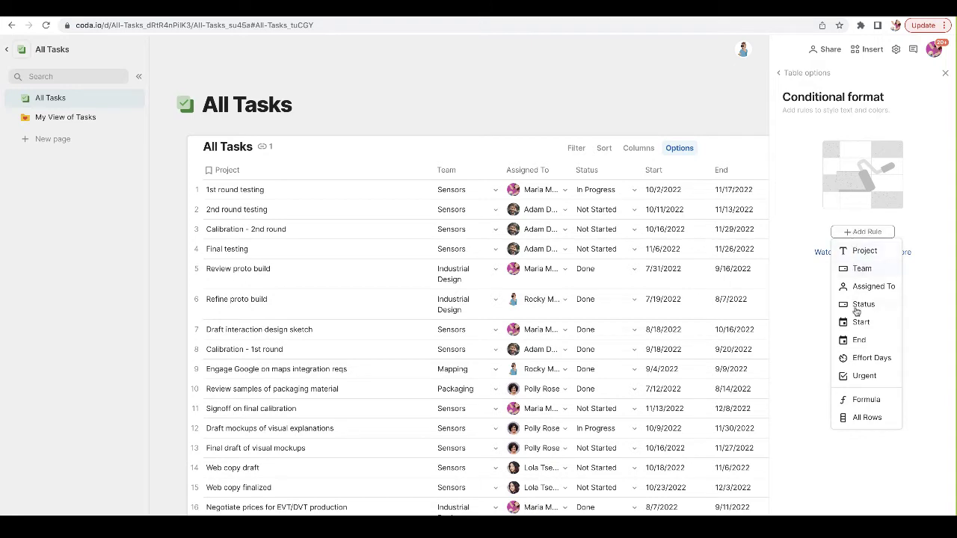
pyautogui.click(866, 377)
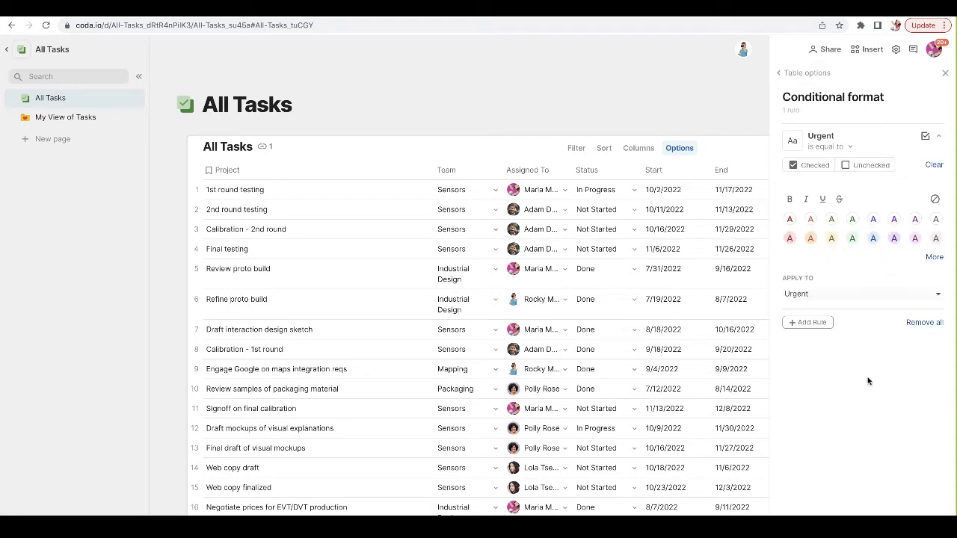
pyautogui.click(816, 166)
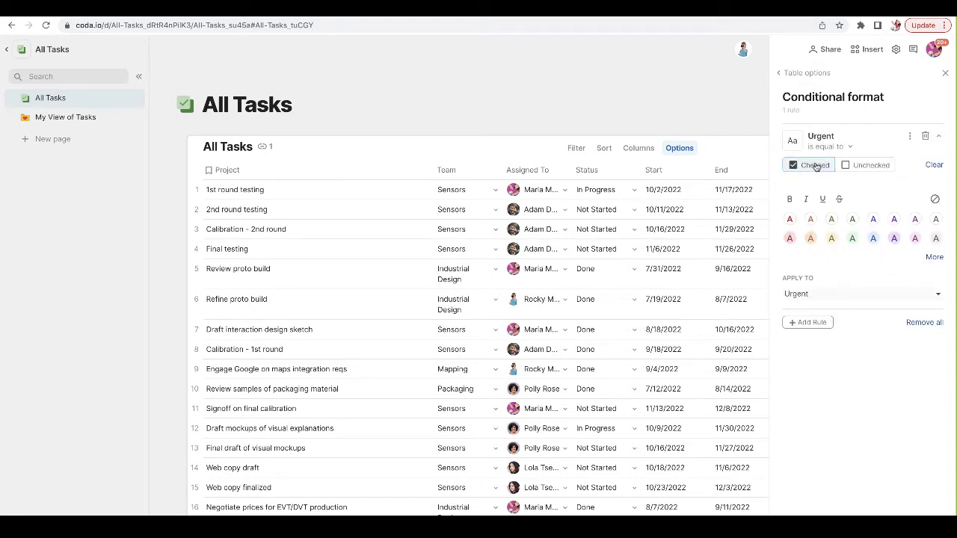
pyautogui.click(790, 239)
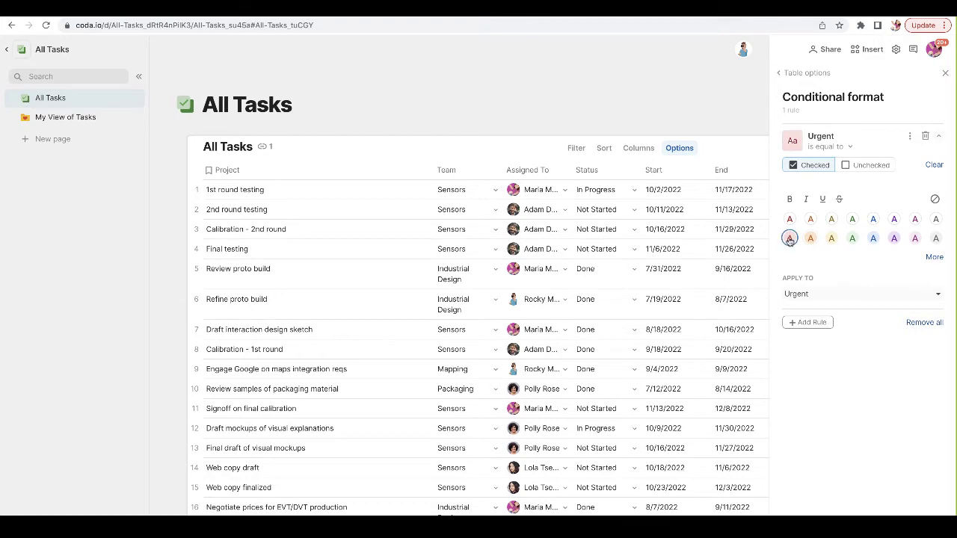
pyautogui.hscroll(5, 695, 280)
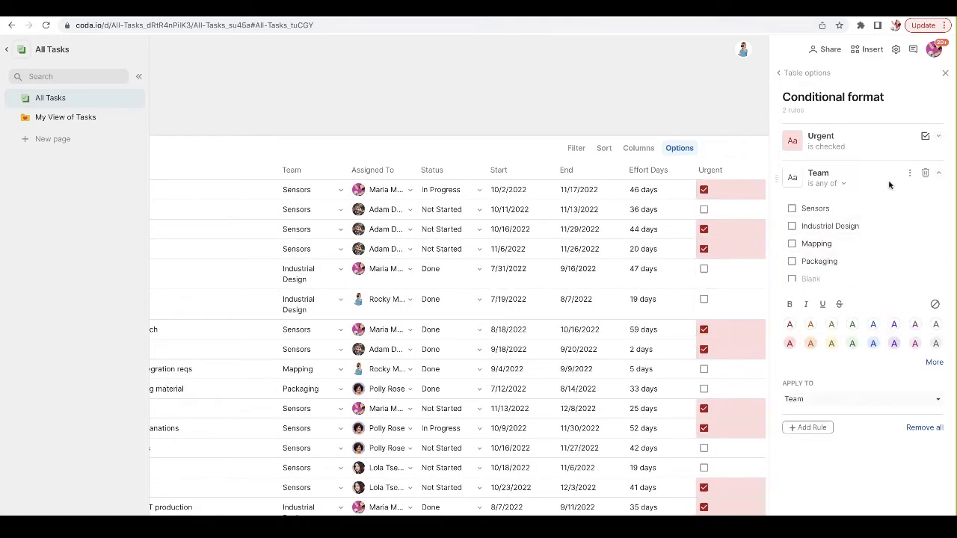
# - Try applying the Urgent rule's red fill to Project, Team, Assigned To and all columns, and restore it to the Urgent column only
pyautogui.click(883, 142)
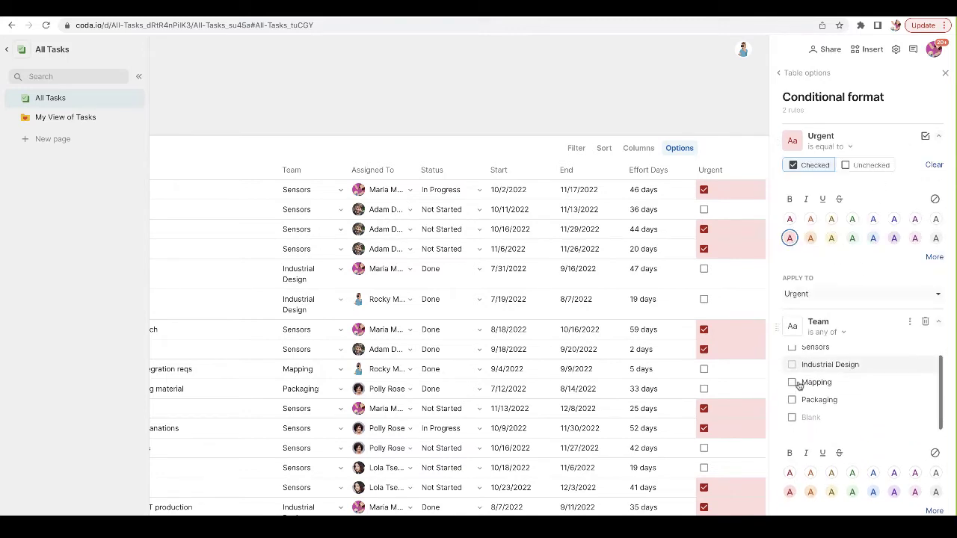
pyautogui.click(822, 295)
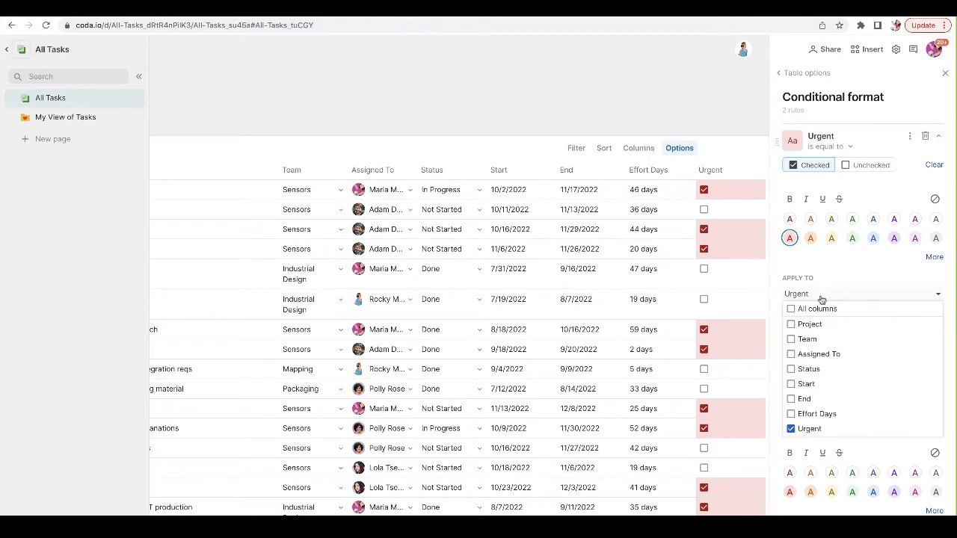
pyautogui.click(791, 324)
pyautogui.click(791, 339)
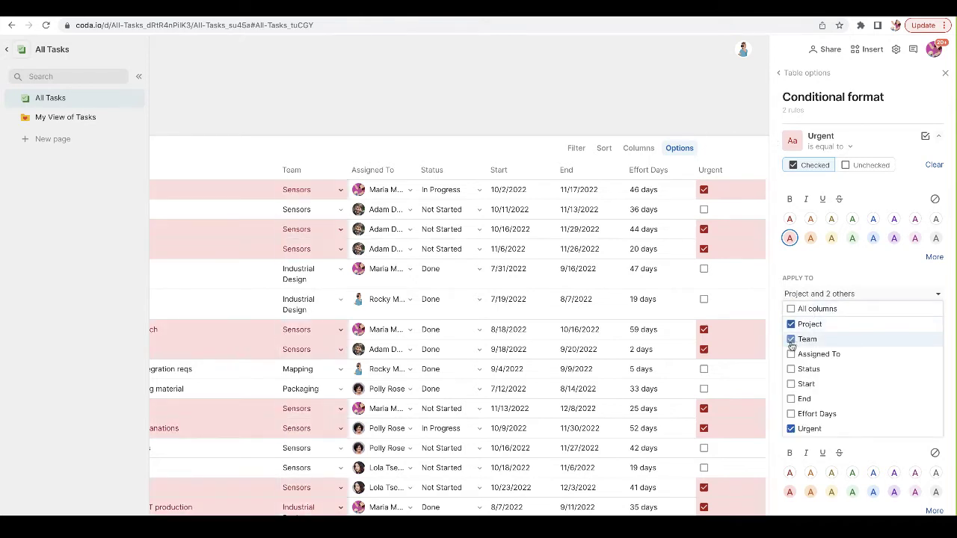
pyautogui.click(791, 354)
pyautogui.click(791, 310)
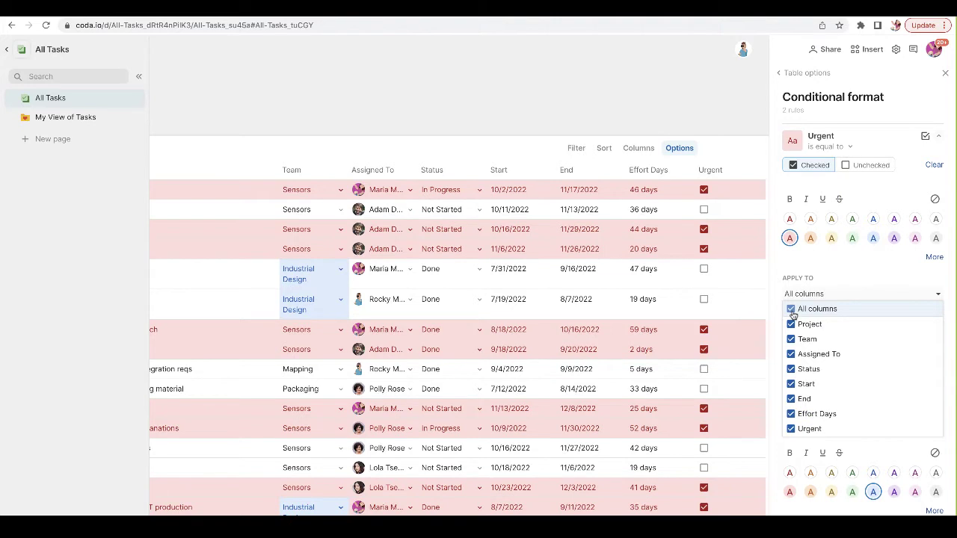
pyautogui.click(792, 311)
pyautogui.click(790, 447)
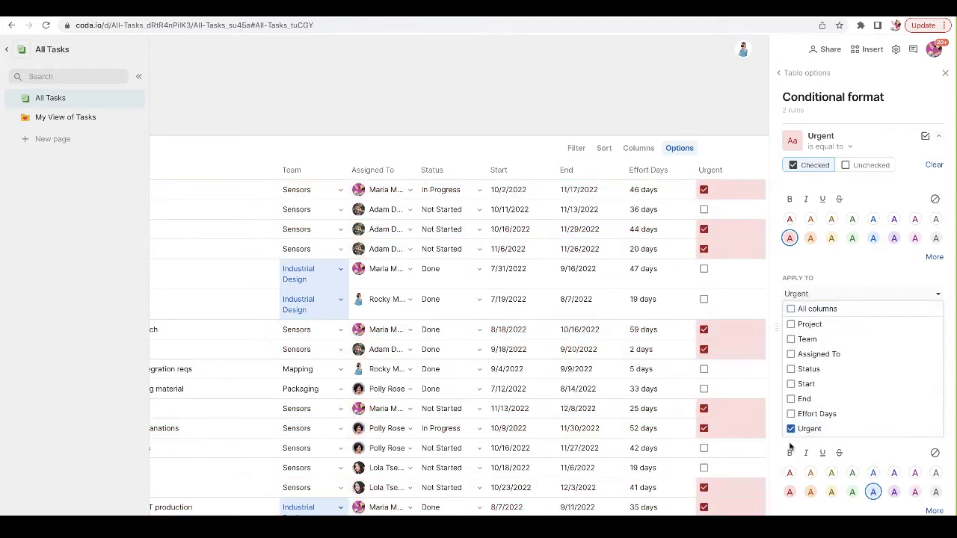
pyautogui.click(822, 273)
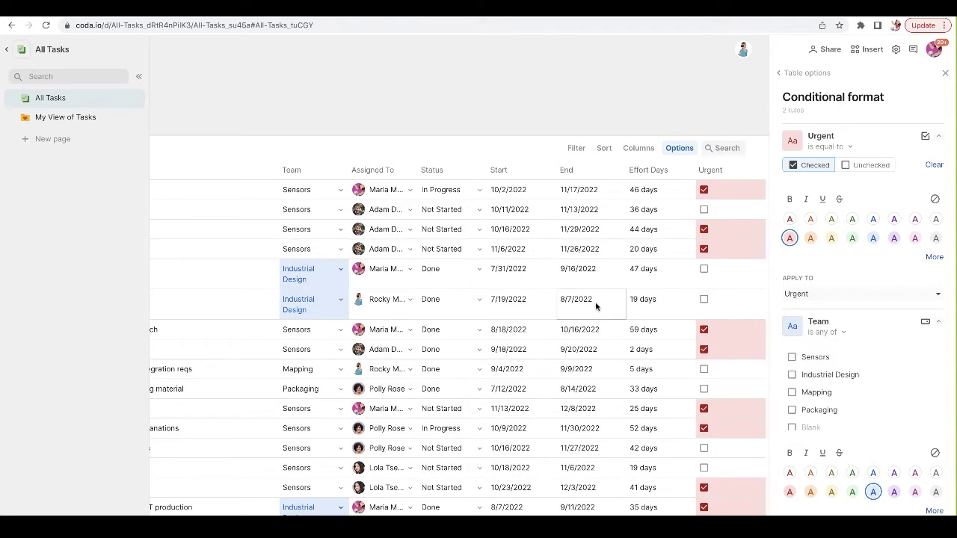
# - Review the Team rule's options and close the conditional format settings to examine the color coding in All Tasks
pyautogui.scroll(-1, 863, 355)
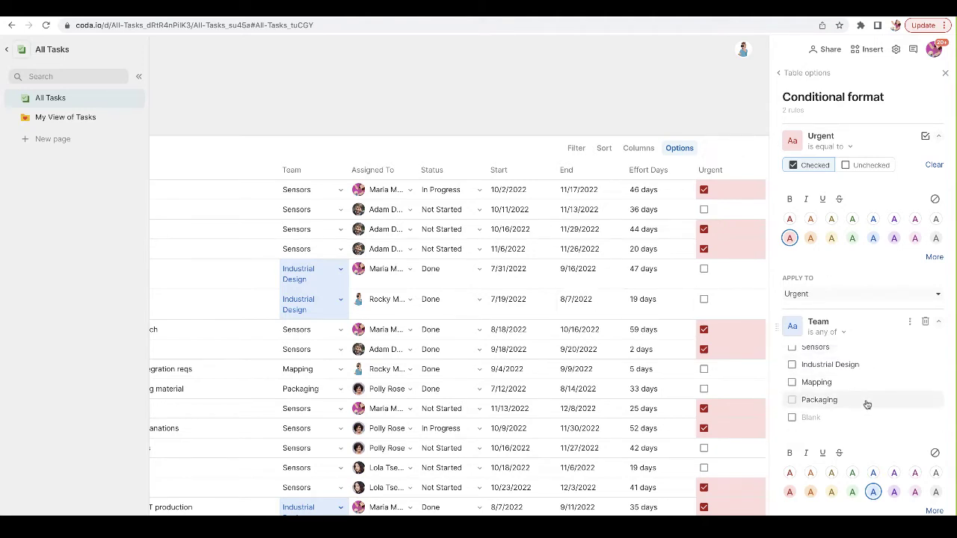
pyautogui.hscroll(-4, 523, 366)
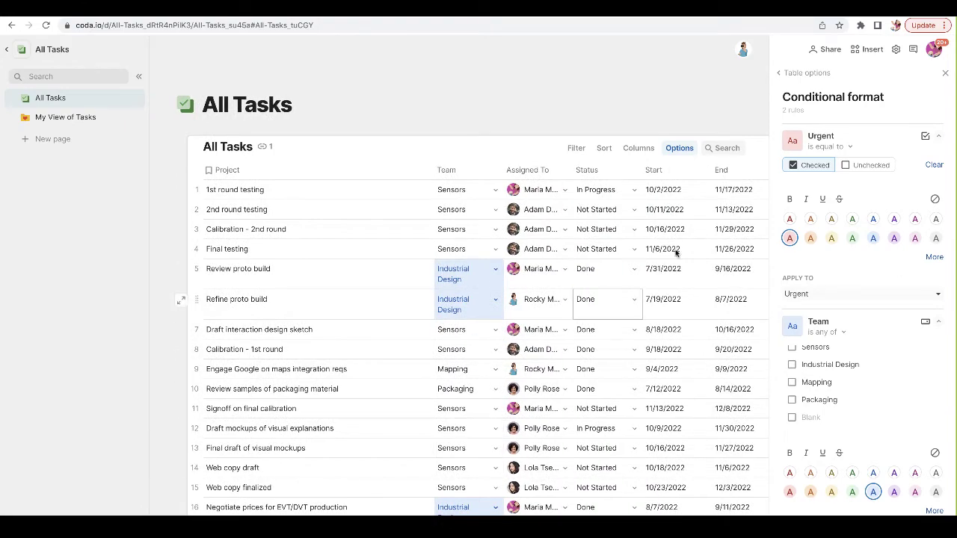
pyautogui.click(944, 74)
pyautogui.scroll(-1, 668, 322)
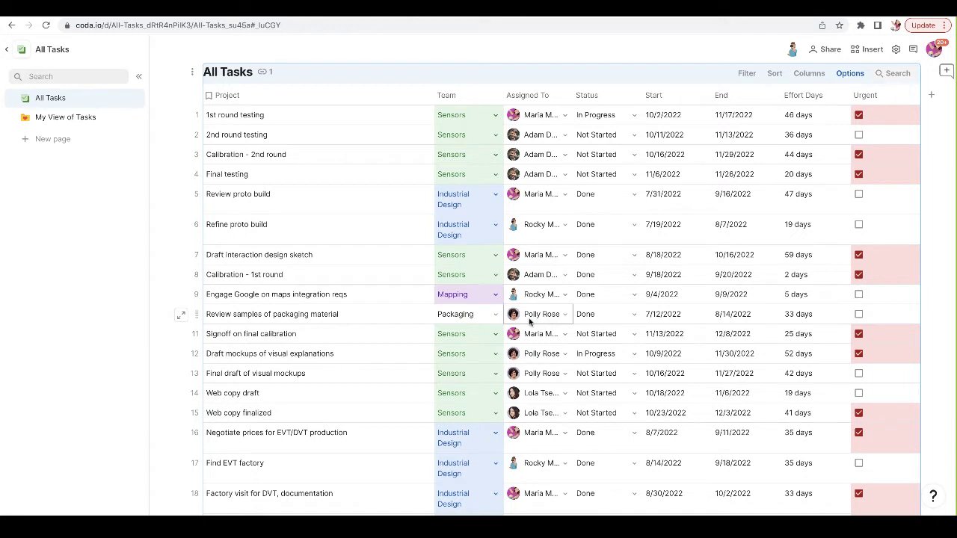
# - Set the Team of the 1st round testing task to Industrial Design and check the formatting throughout the All Tasks table
pyautogui.scroll(1, 494, 158)
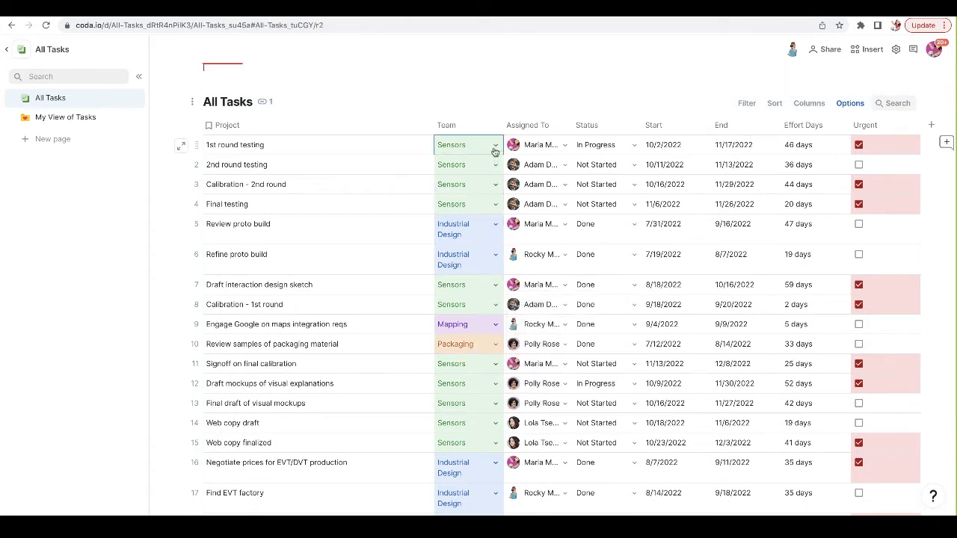
pyautogui.click(493, 149)
pyautogui.click(486, 199)
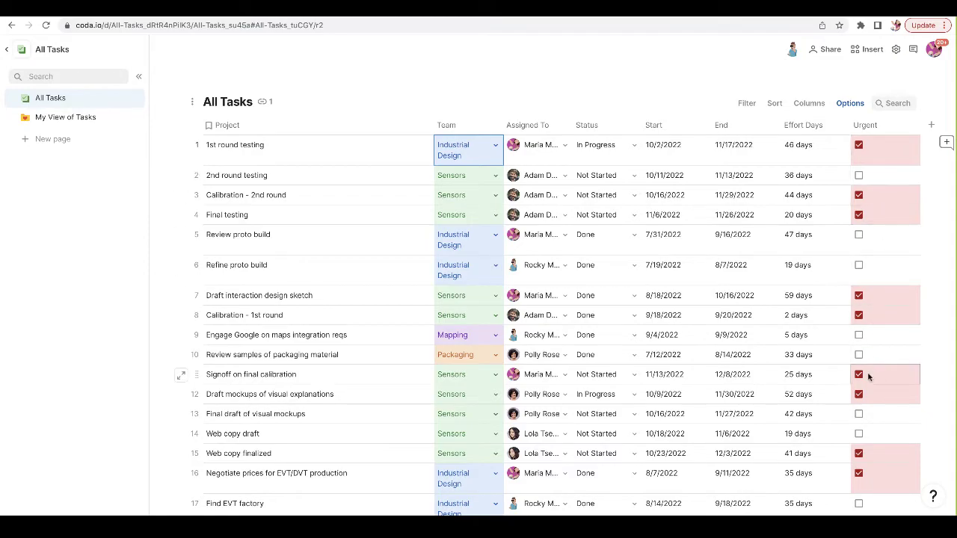
pyautogui.scroll(-8, 867, 376)
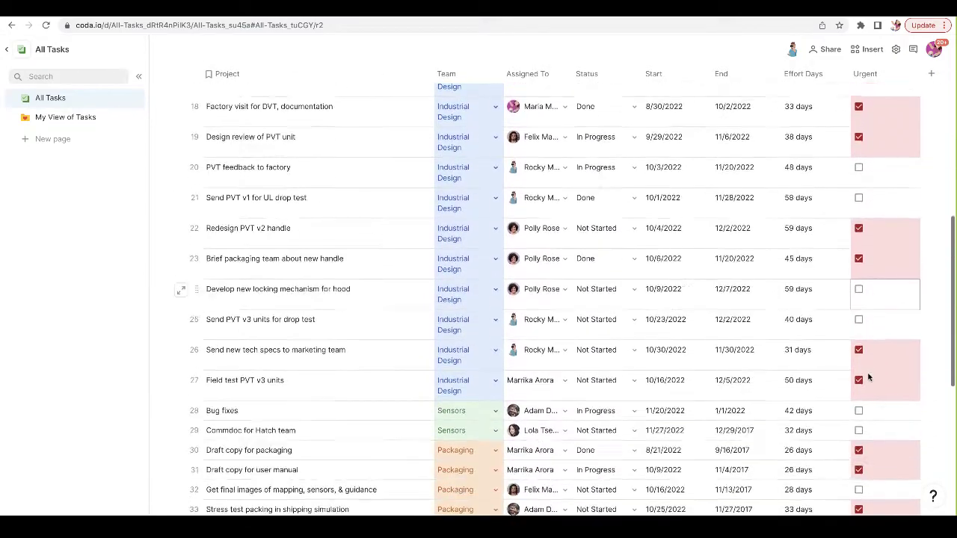
pyautogui.scroll(-2, 868, 376)
pyautogui.scroll(10, 868, 377)
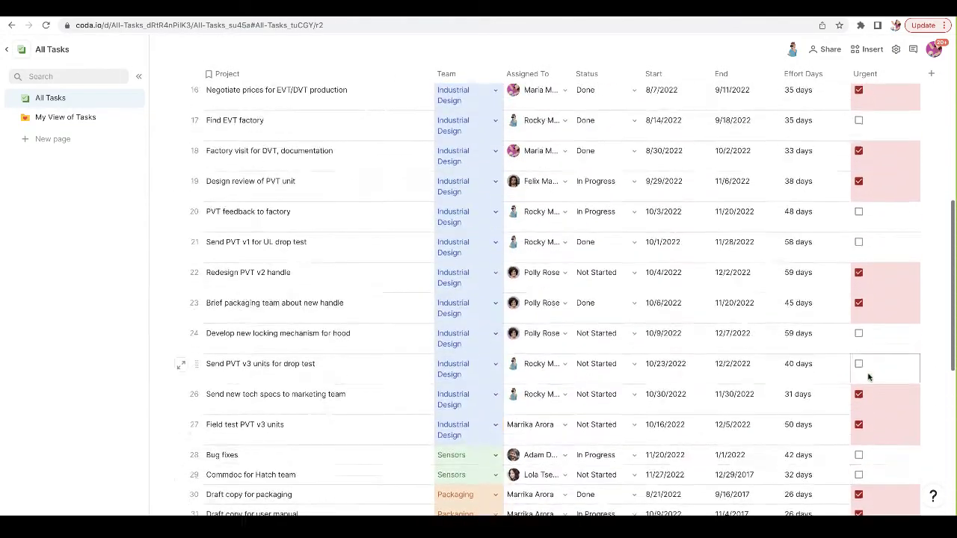
pyautogui.scroll(2, 868, 376)
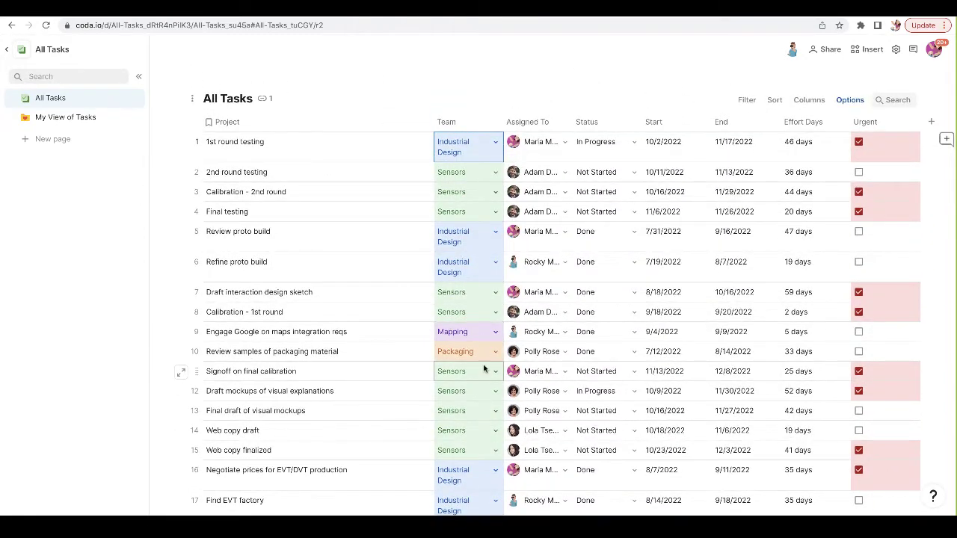
# - Create a new page in the doc titled "Urgent Tasks"
pyautogui.click(66, 140)
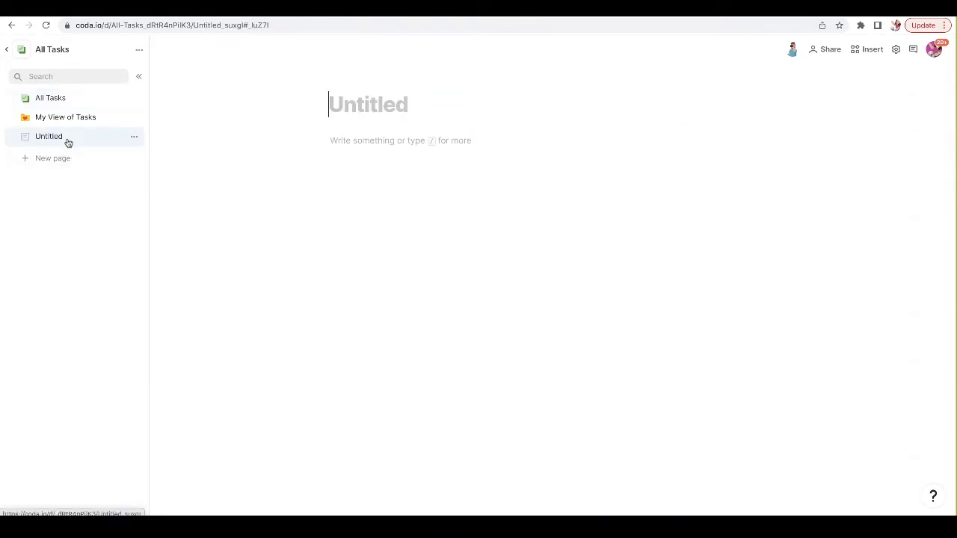
pyautogui.write('Urgent T')
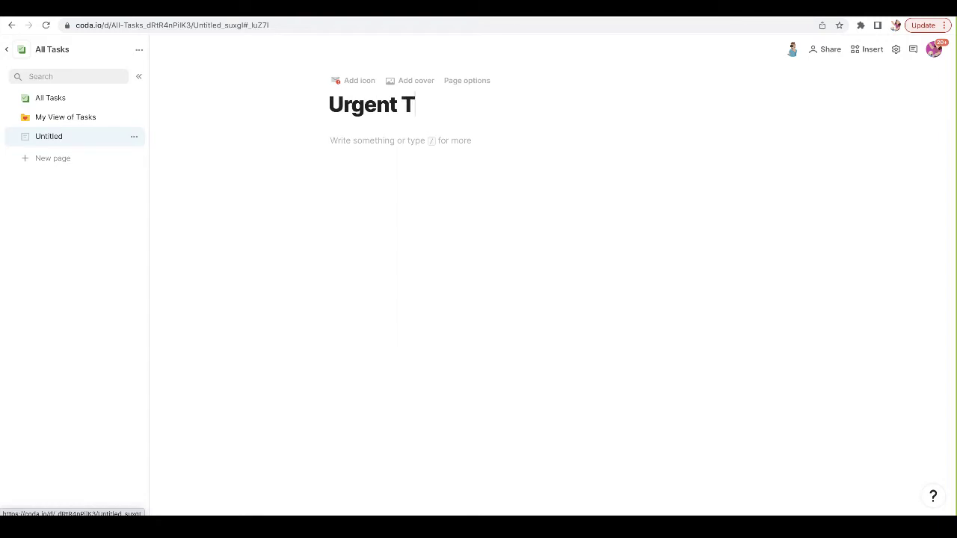
pyautogui.write('asks')
# - Insert a table view connected to All Tasks on the Urgent Tasks page and name it "Urgent Tasks"
pyautogui.click(393, 149)
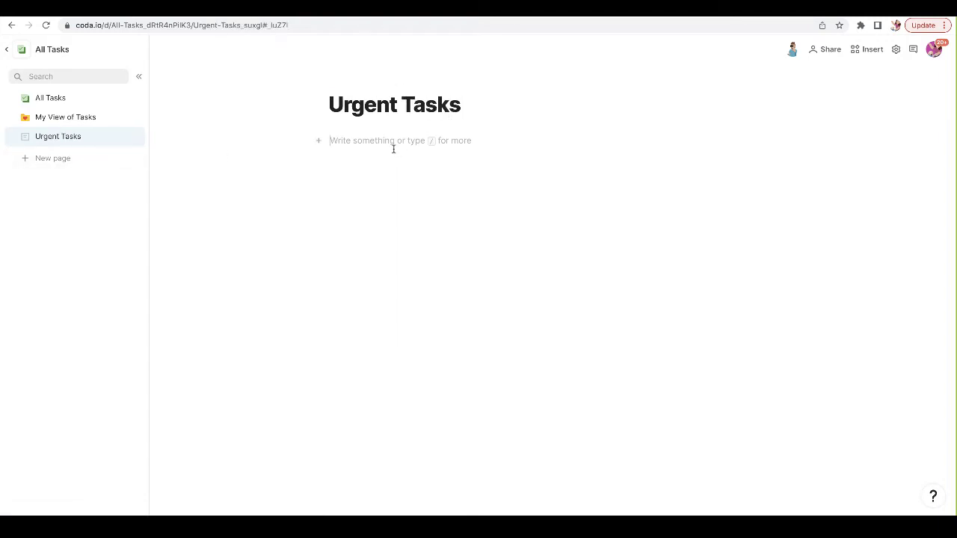
pyautogui.write('/tab')
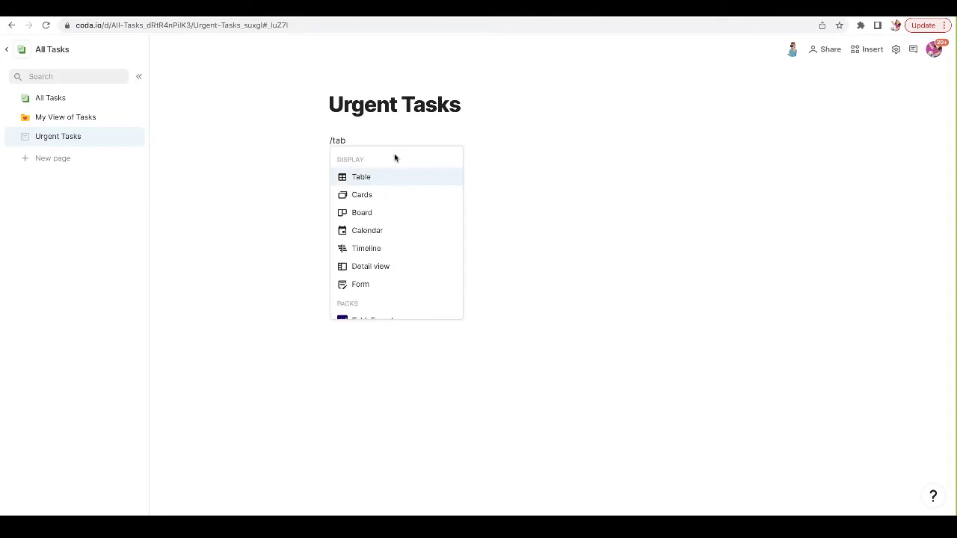
pyautogui.click(417, 179)
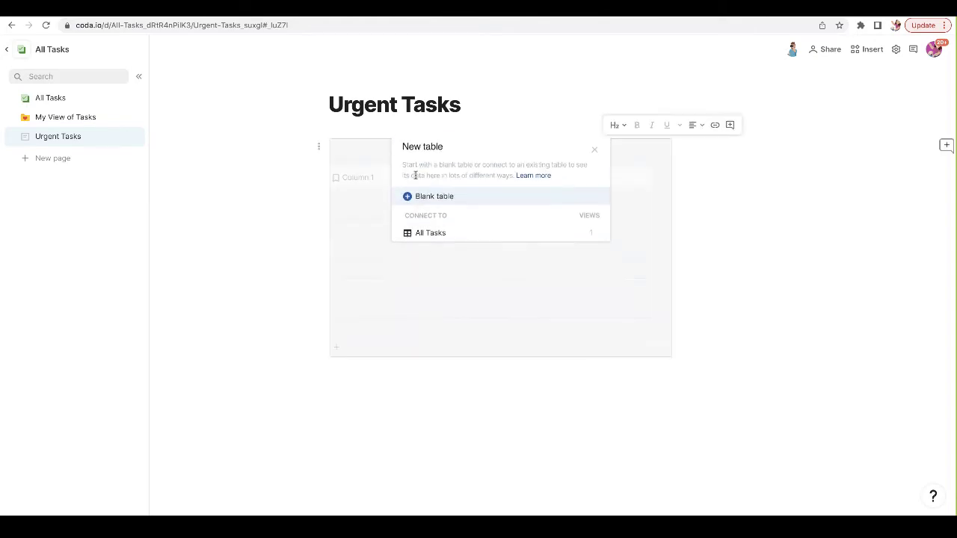
pyautogui.click(437, 241)
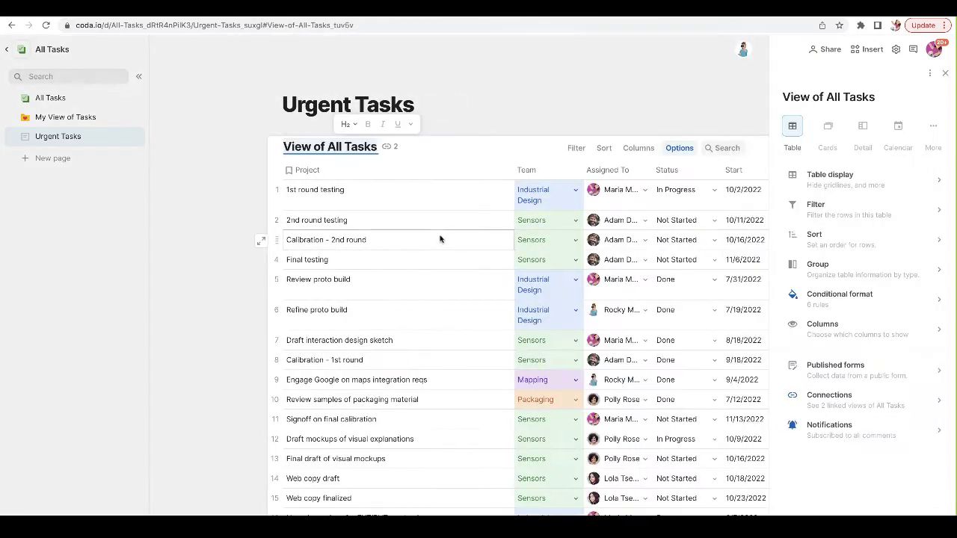
pyautogui.write('Urgent Tasks')
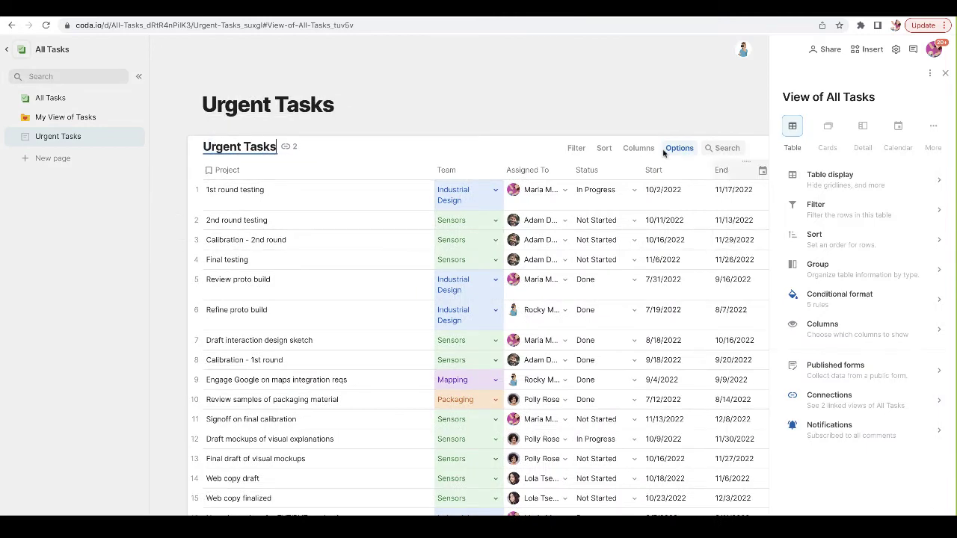
# - Filter the Urgent Tasks view to rows where Urgent is checked, and close the filter settings after checking the Urgent column
pyautogui.click(804, 211)
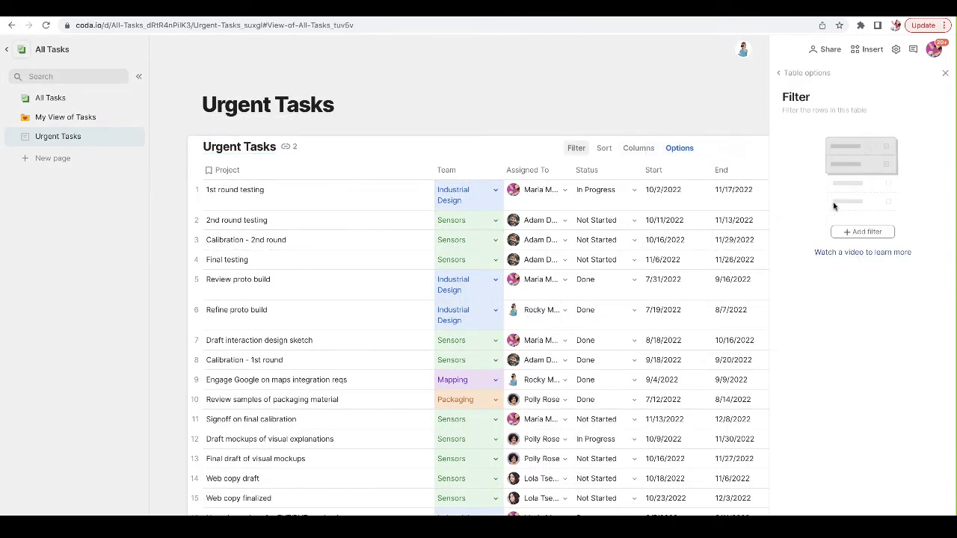
pyautogui.click(855, 234)
pyautogui.click(860, 375)
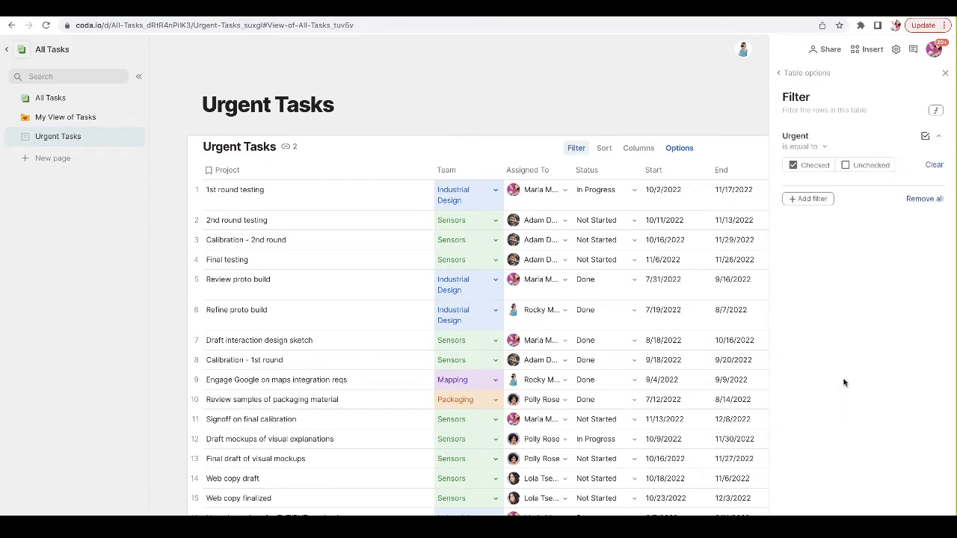
pyautogui.click(810, 165)
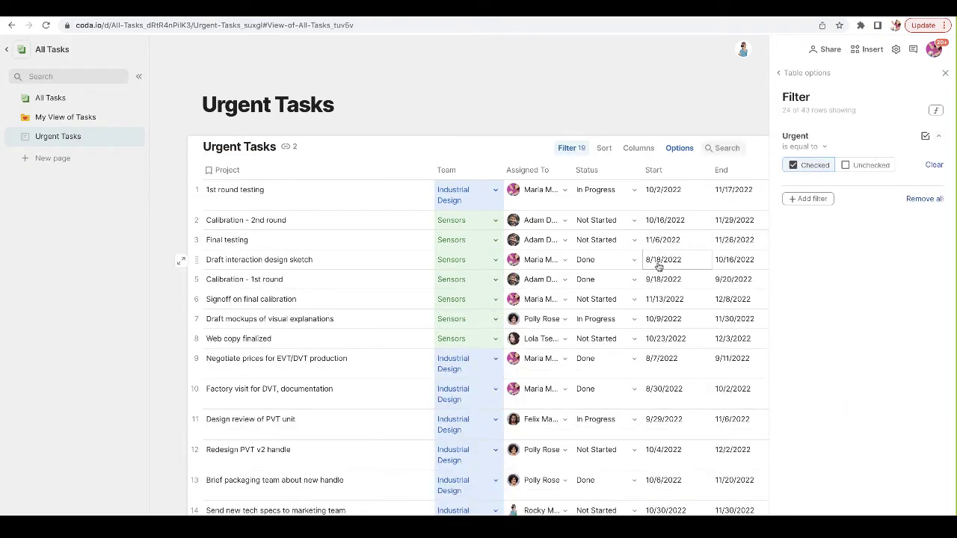
pyautogui.hscroll(5, 658, 269)
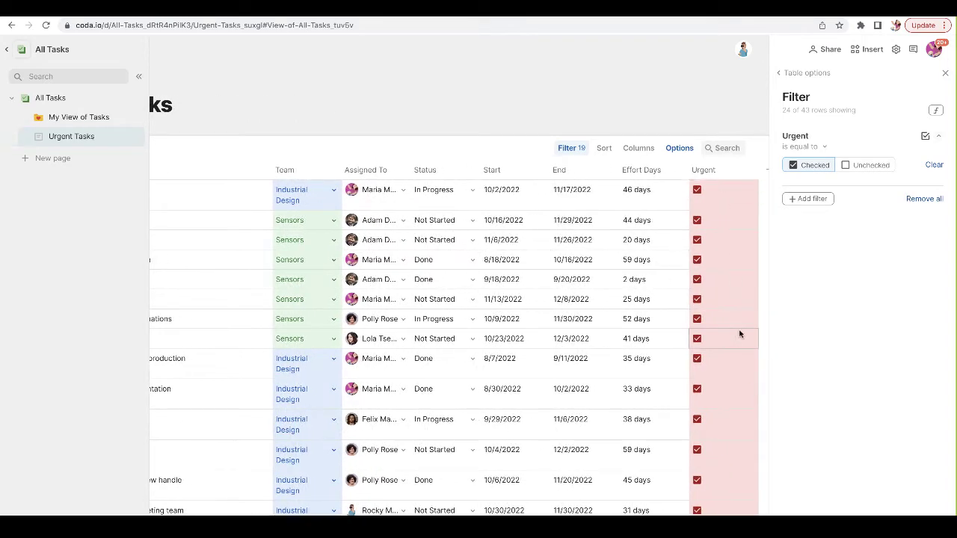
pyautogui.click(944, 75)
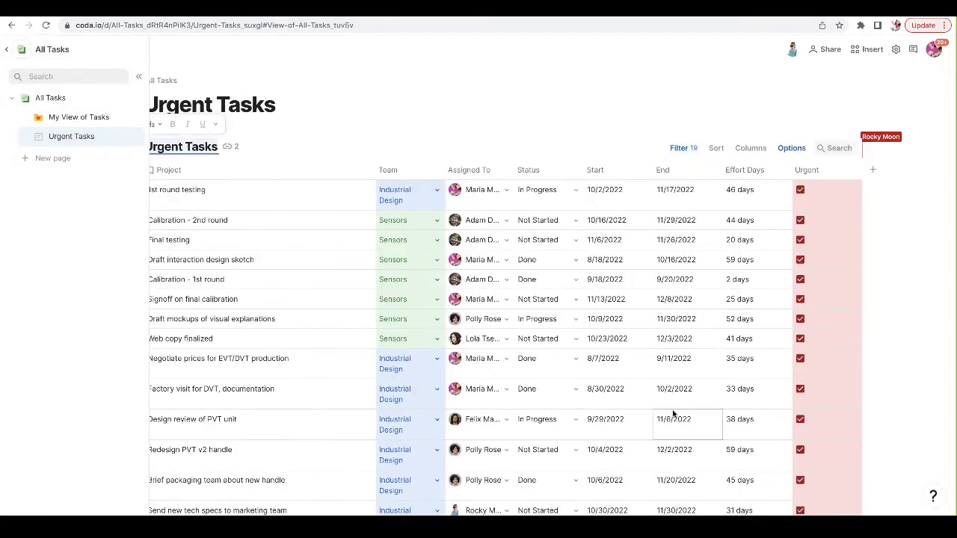
# - Clear the Urgent checkbox of the 1st round testing task in the Urgent Tasks view
pyautogui.scroll(-2, 673, 413)
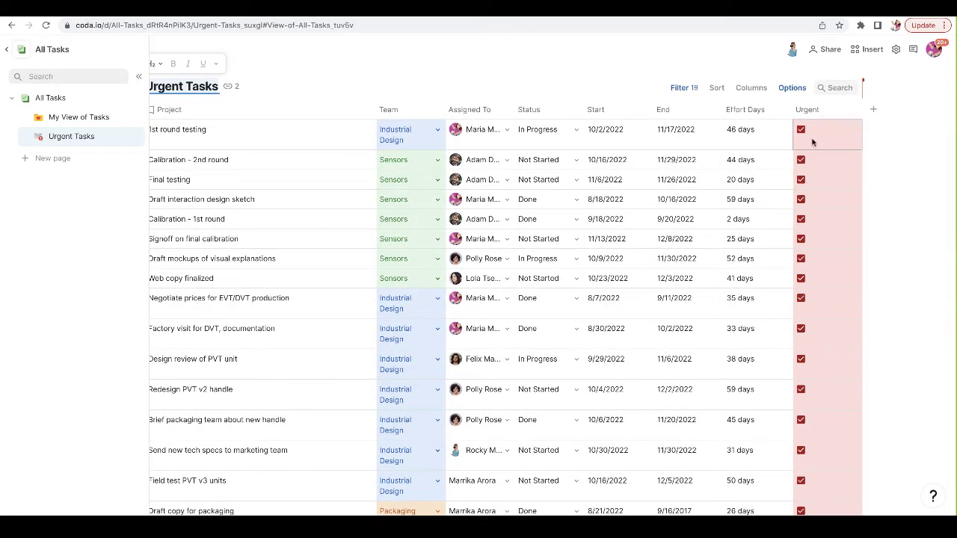
pyautogui.click(801, 130)
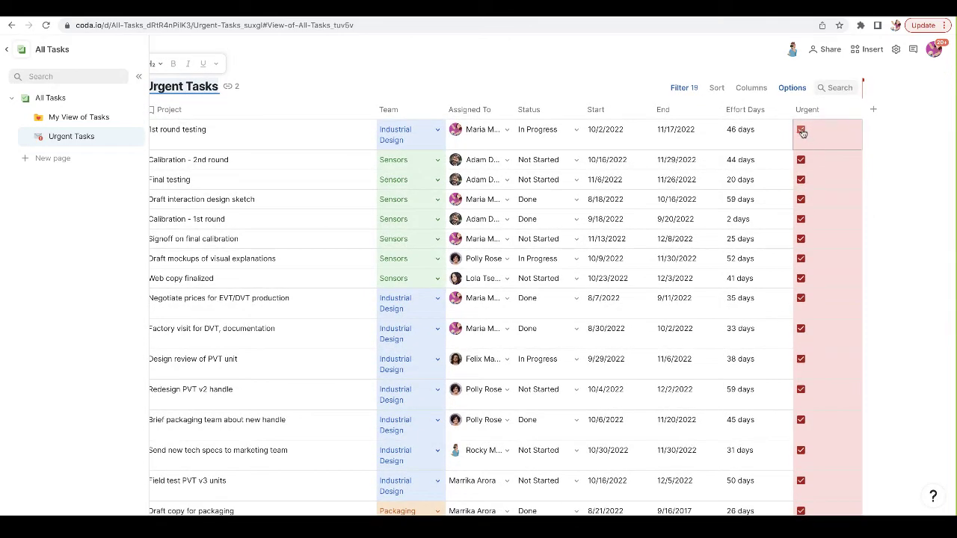
pyautogui.click(529, 199)
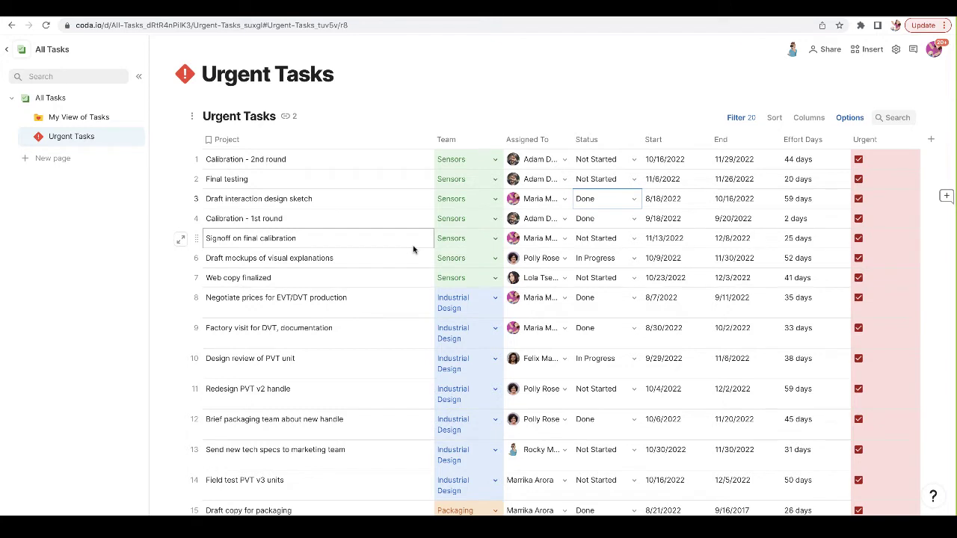
# - Hide the Status, Start, Effort Days and Urgent columns in the Urgent Tasks view and return to its table options
pyautogui.click(806, 118)
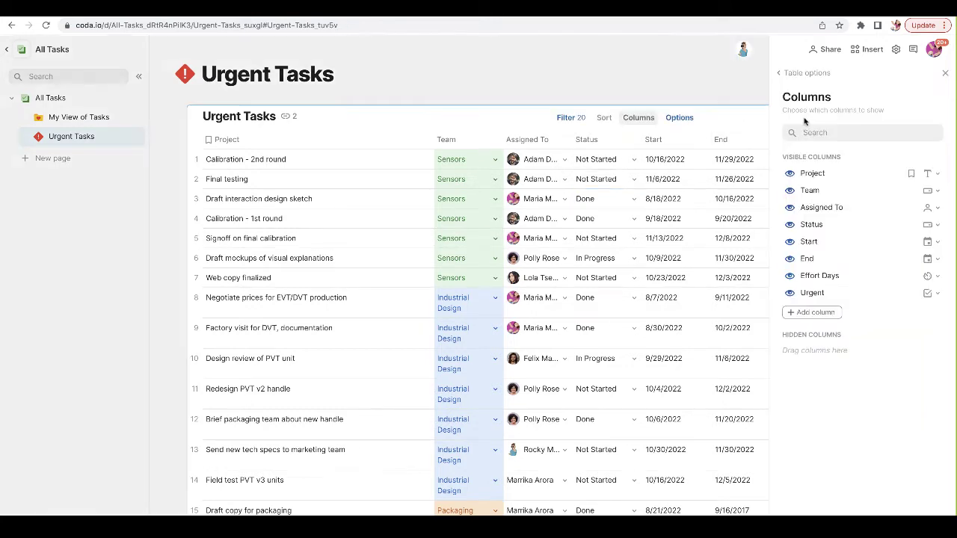
pyautogui.click(789, 224)
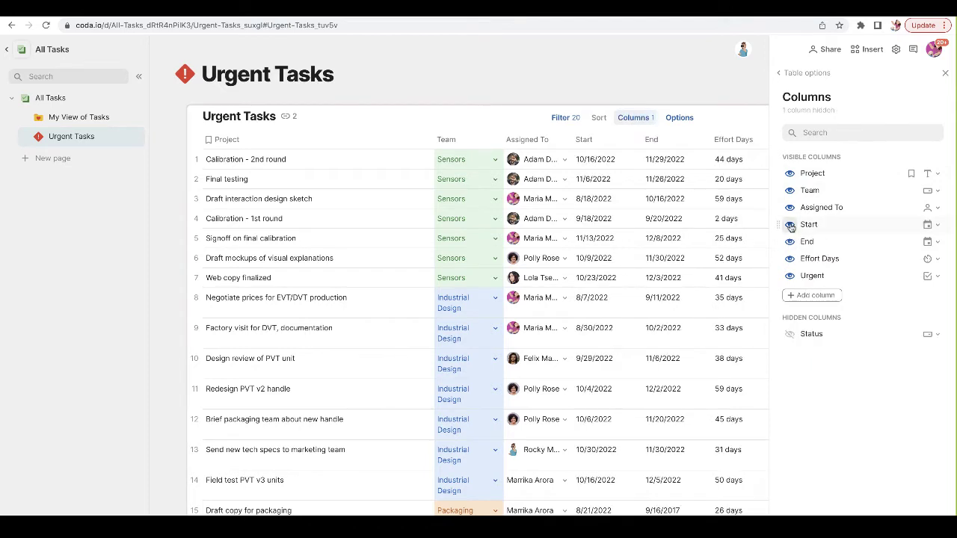
pyautogui.click(790, 226)
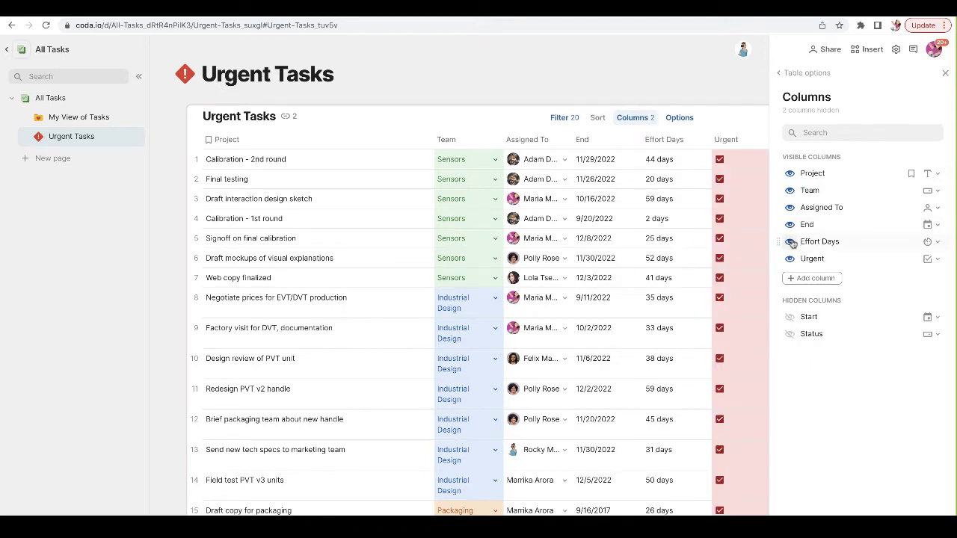
pyautogui.click(790, 242)
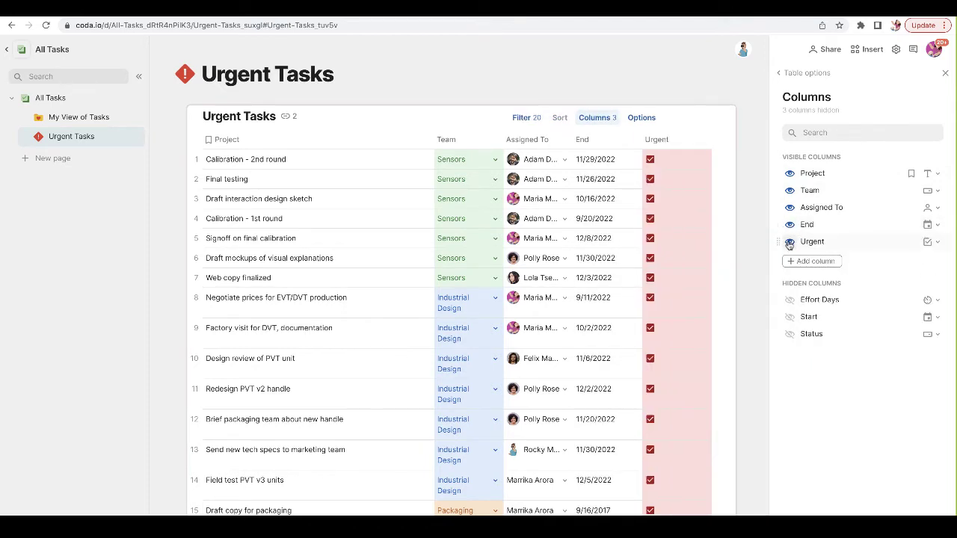
pyautogui.click(789, 243)
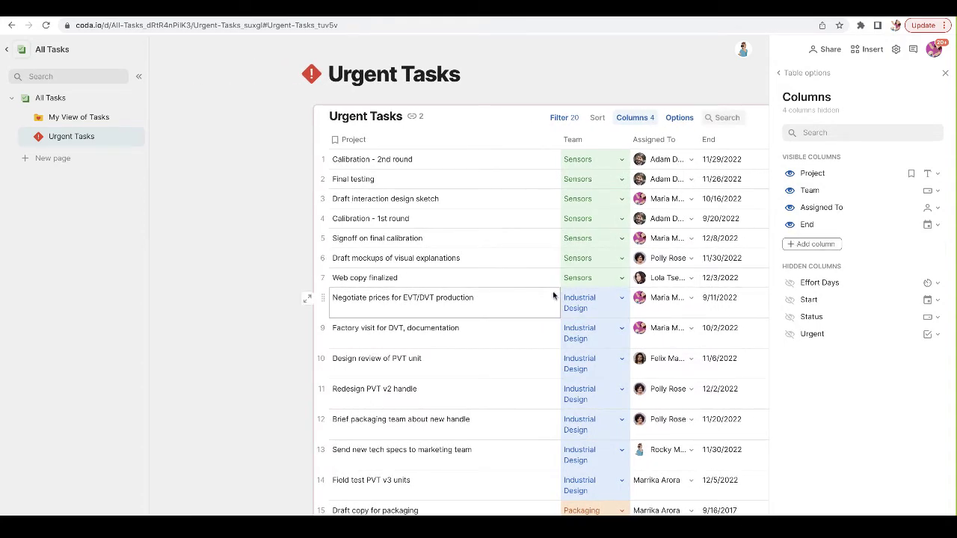
pyautogui.click(818, 74)
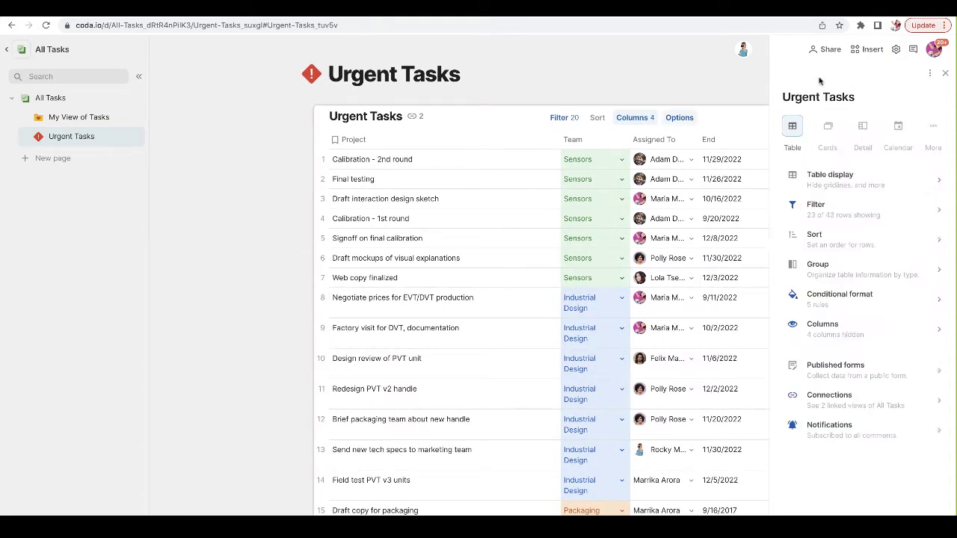
# - Try the cards, detail, calendar, timeline and chart layouts on the Urgent Tasks view
pyautogui.click(828, 130)
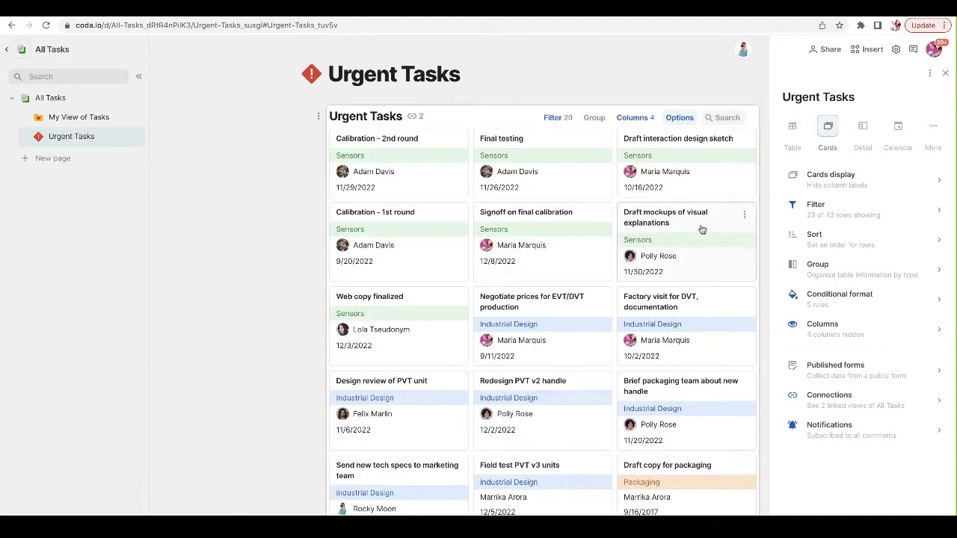
pyautogui.click(863, 128)
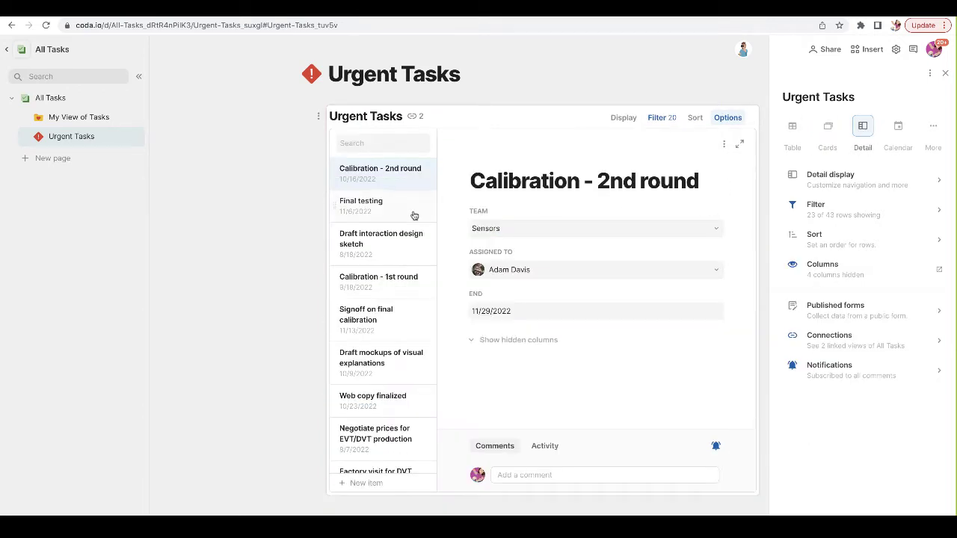
pyautogui.click(900, 127)
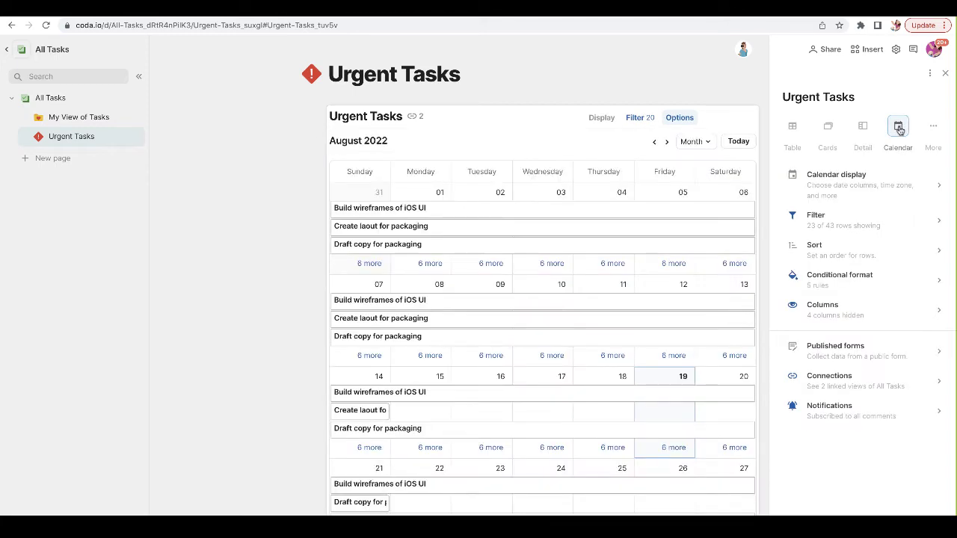
pyautogui.click(932, 127)
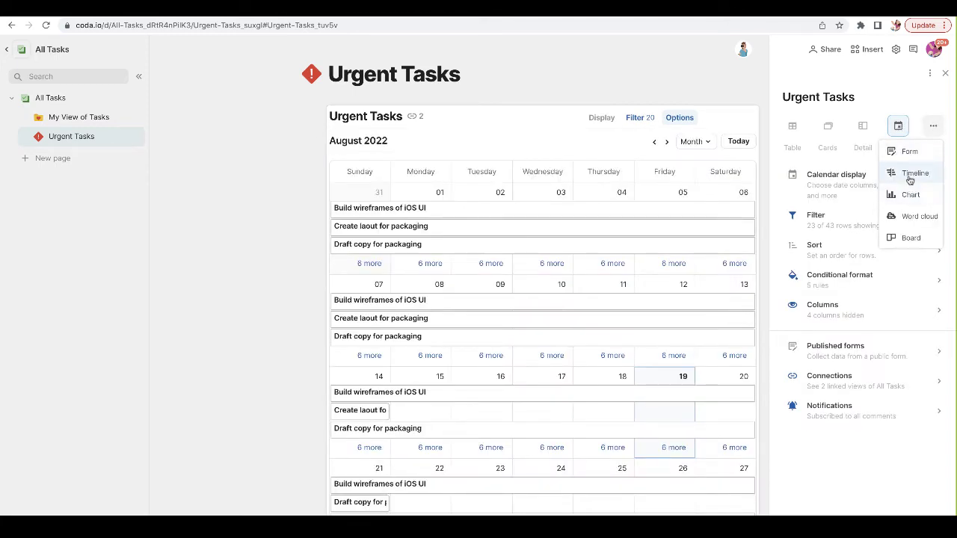
pyautogui.click(909, 176)
pyautogui.click(932, 128)
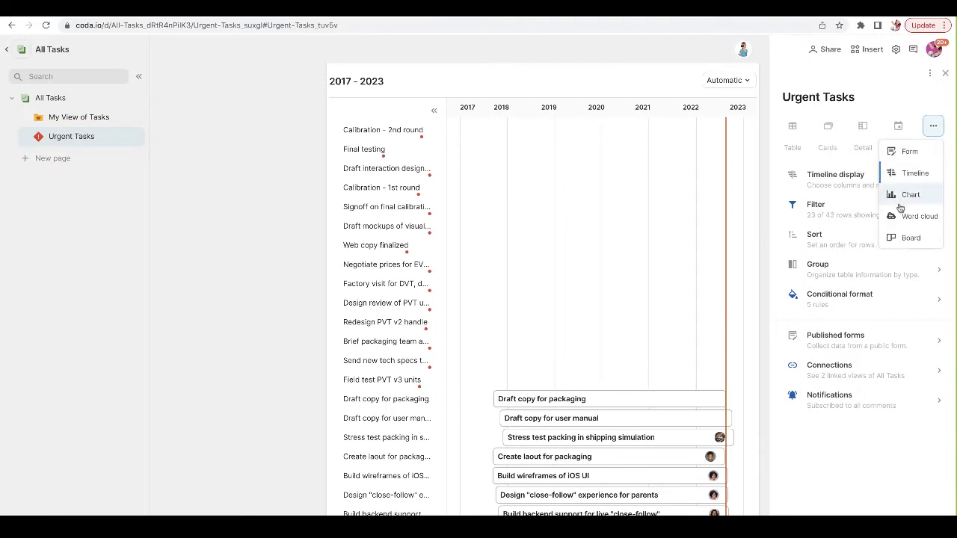
pyautogui.click(901, 199)
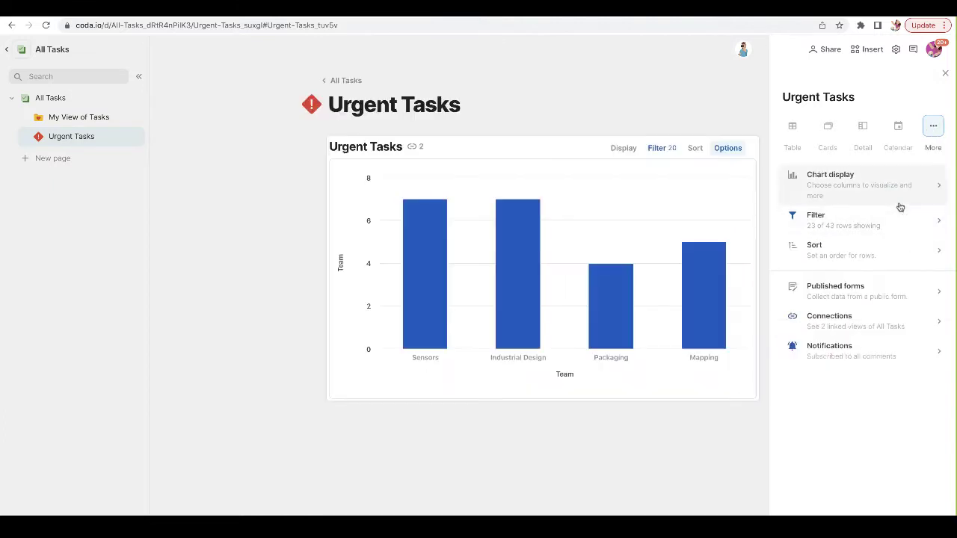
# - Display the Urgent Tasks view as cards and look through the resulting cards
pyautogui.click(826, 129)
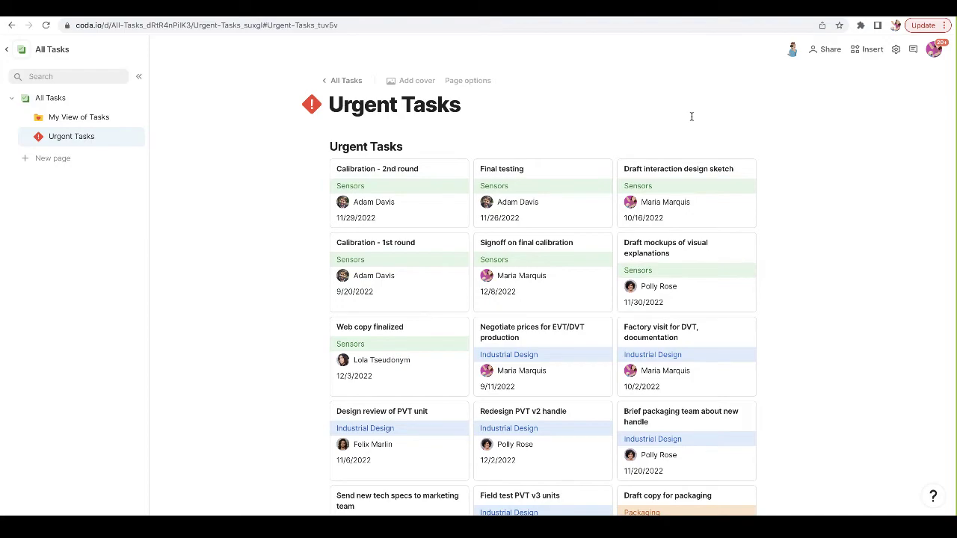
pyautogui.scroll(-6, 805, 314)
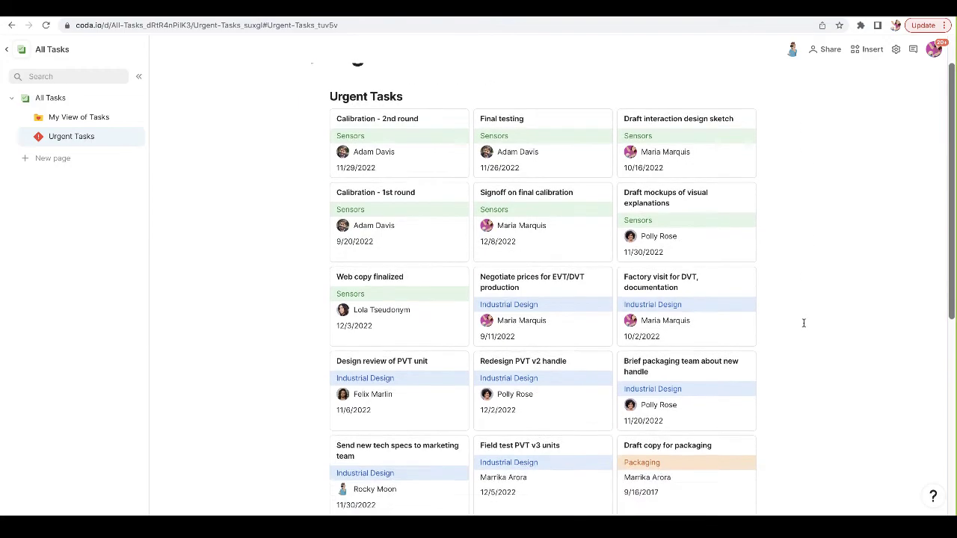
pyautogui.scroll(-4, 804, 323)
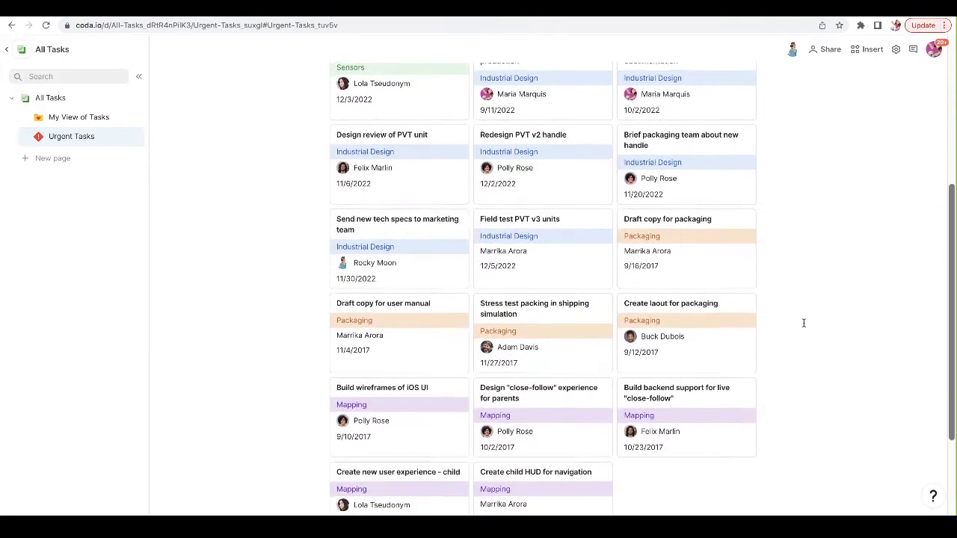
pyautogui.scroll(9, 803, 323)
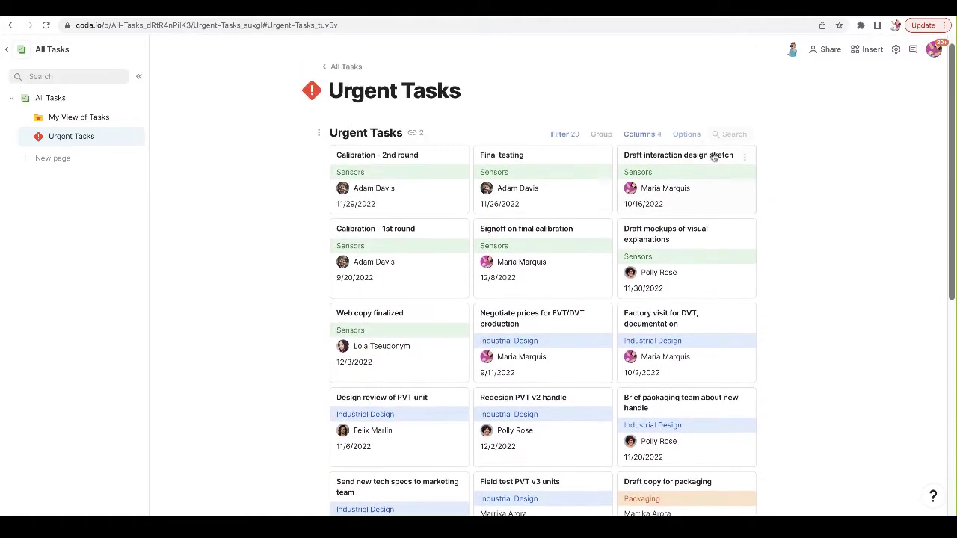
# - Remove the Urgent Tasks view's own conditional format rule for Urgent is checked, keeping the formats inherited from All Tasks on
pyautogui.click(690, 135)
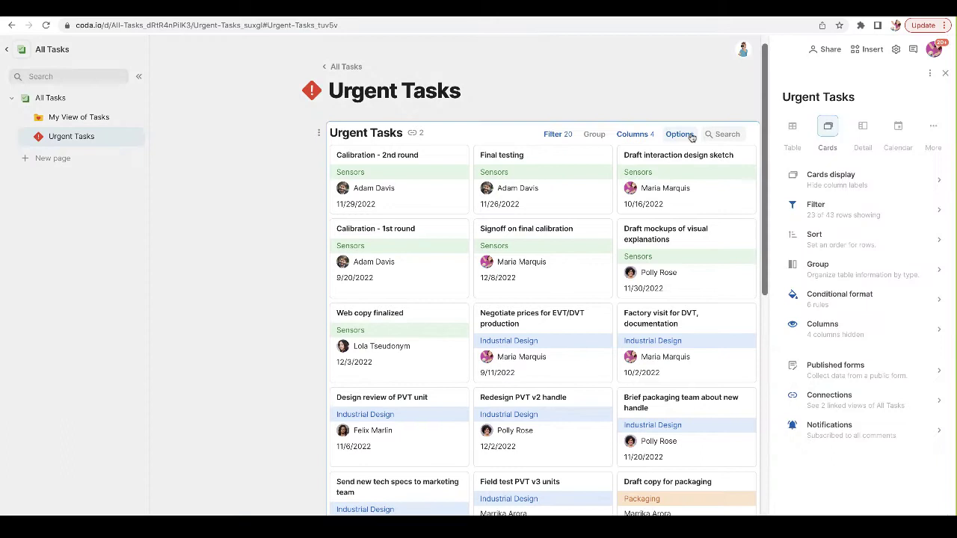
pyautogui.click(845, 297)
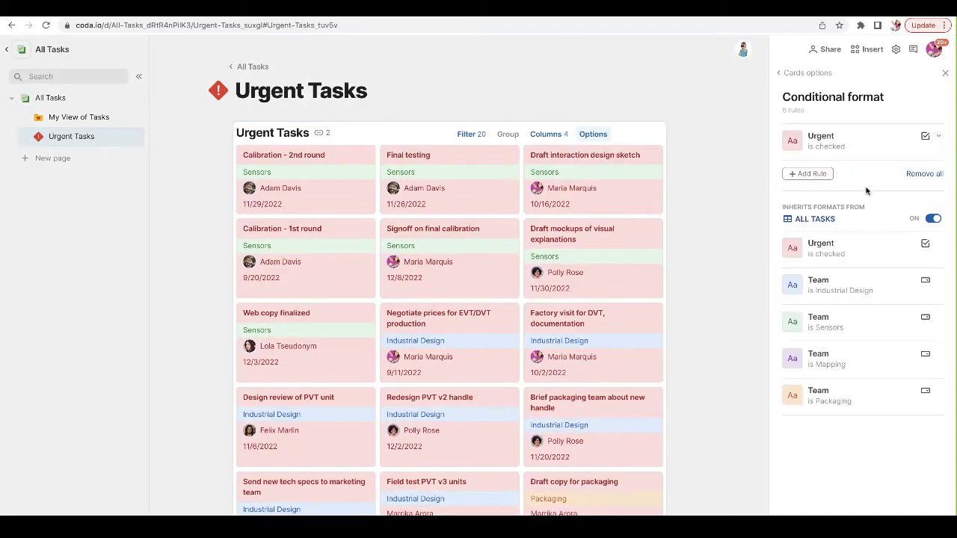
pyautogui.click(934, 219)
pyautogui.click(934, 219)
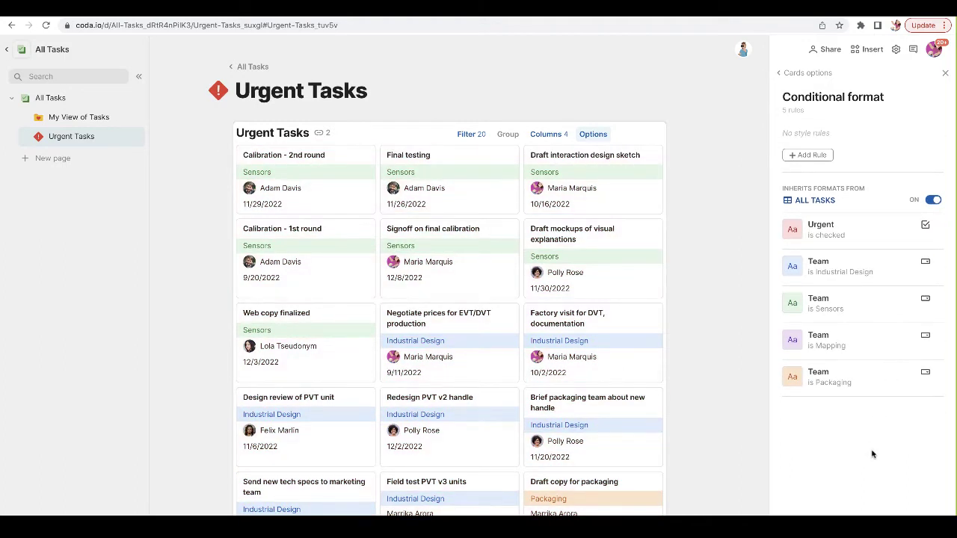
# - Add a conditional format to Urgent Tasks that fills all columns light red when End is equal to Next 30 days, and close the settings
pyautogui.press('super+z')
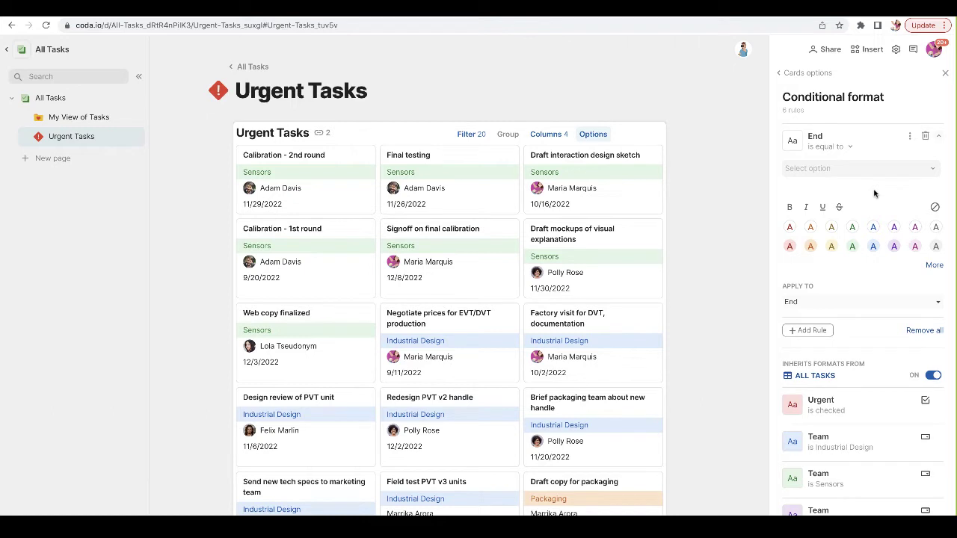
pyautogui.press('super+z')
pyautogui.press('super+z')
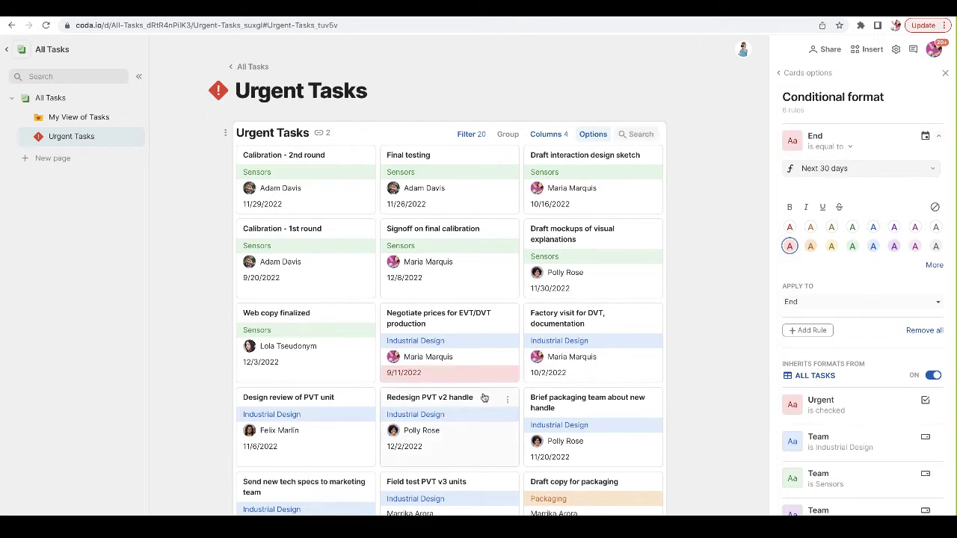
pyautogui.press('super+z')
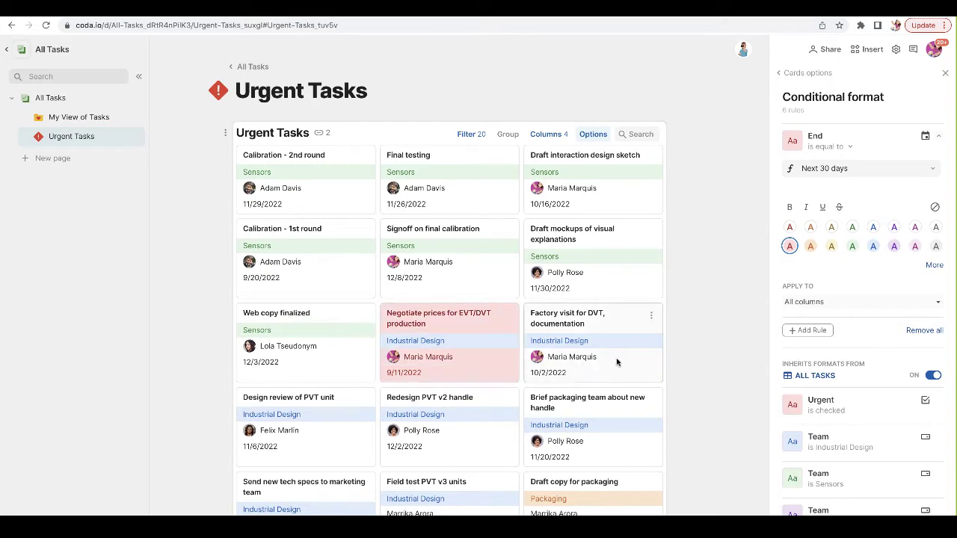
pyautogui.scroll(-3, 693, 352)
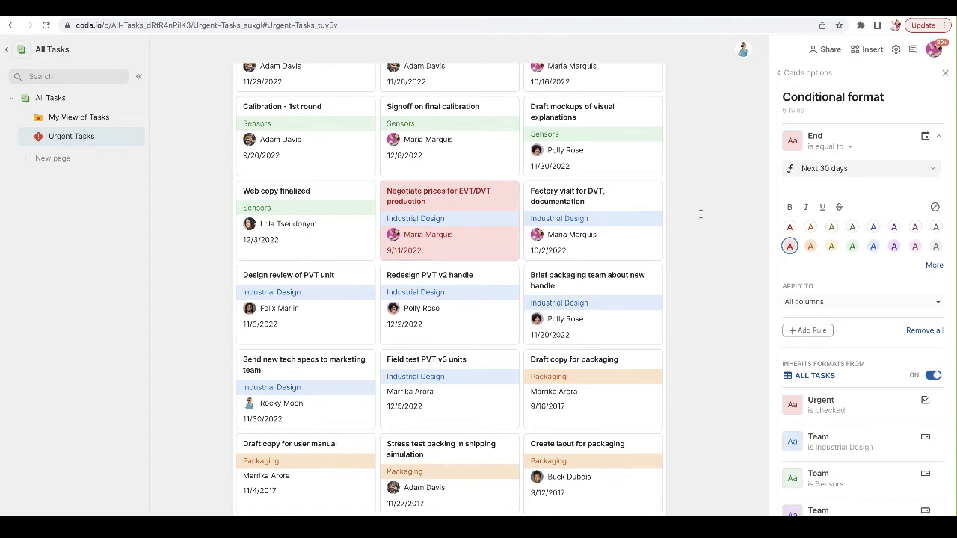
pyautogui.scroll(3, 703, 210)
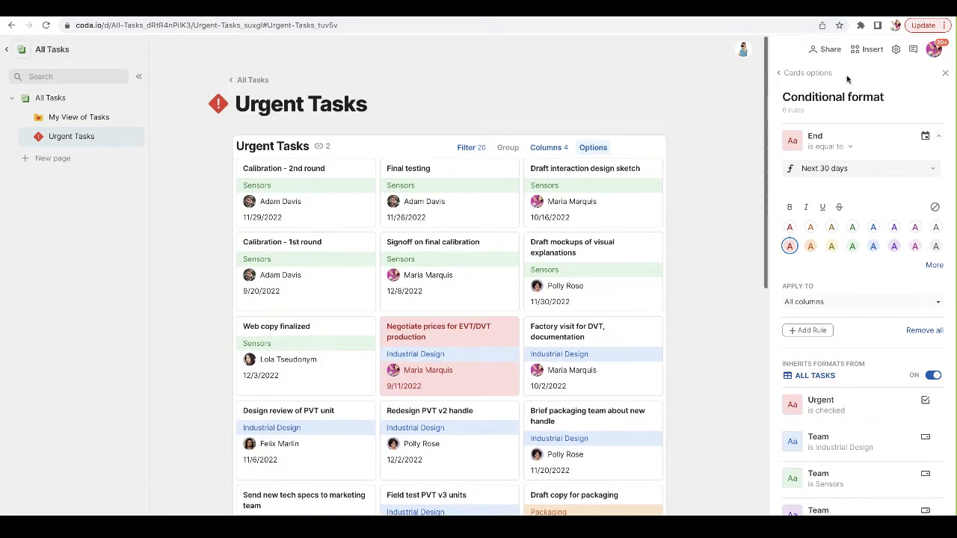
pyautogui.click(945, 75)
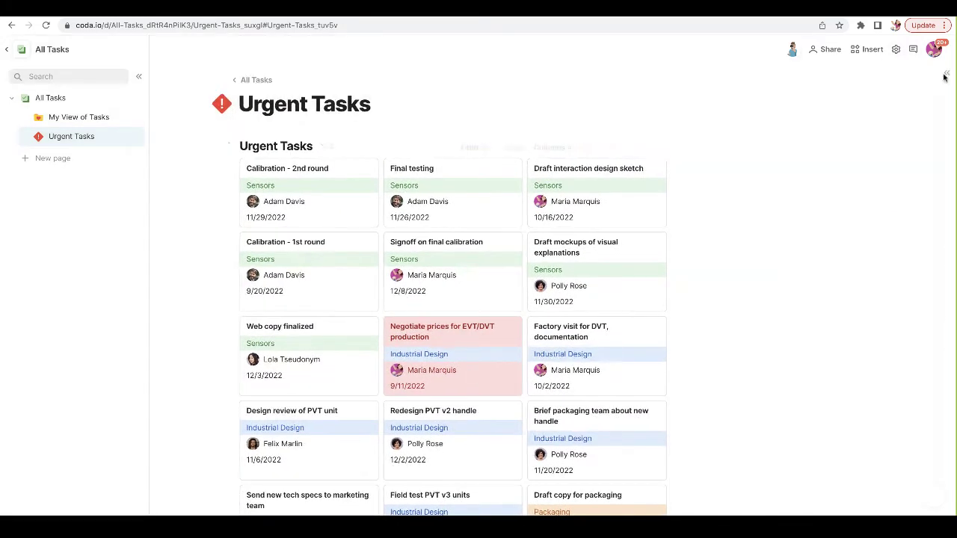
# - Add a subpage under All Tasks and title it "Timeline"
pyautogui.click(133, 99)
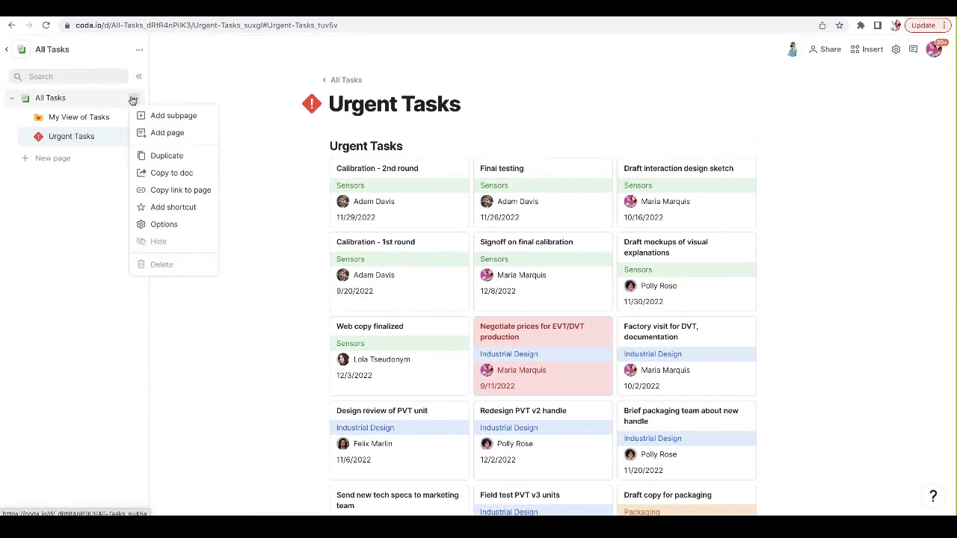
pyautogui.click(174, 116)
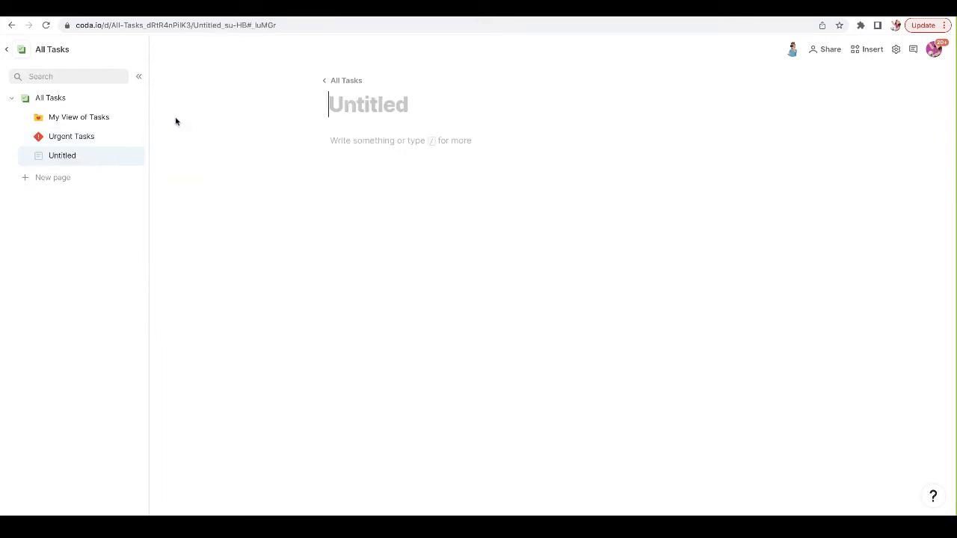
pyautogui.write('Timeline')
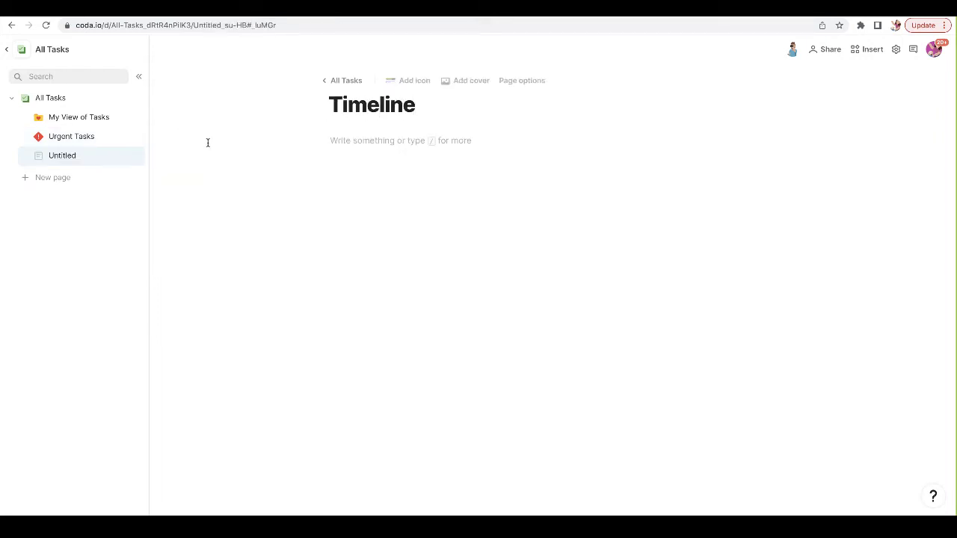
# - Insert a timeline connected to the All Tasks table on the Timeline page
pyautogui.click(364, 140)
pyautogui.write('/')
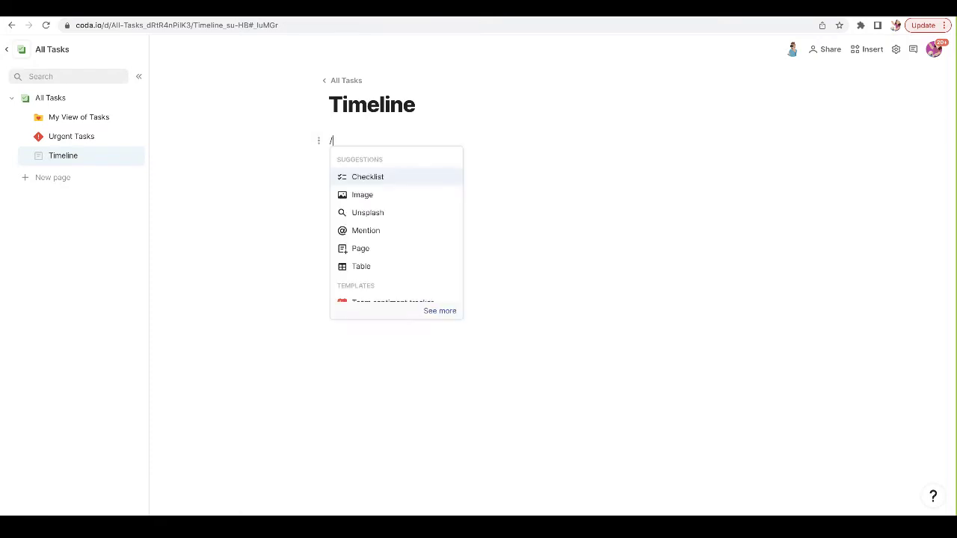
pyautogui.write('time')
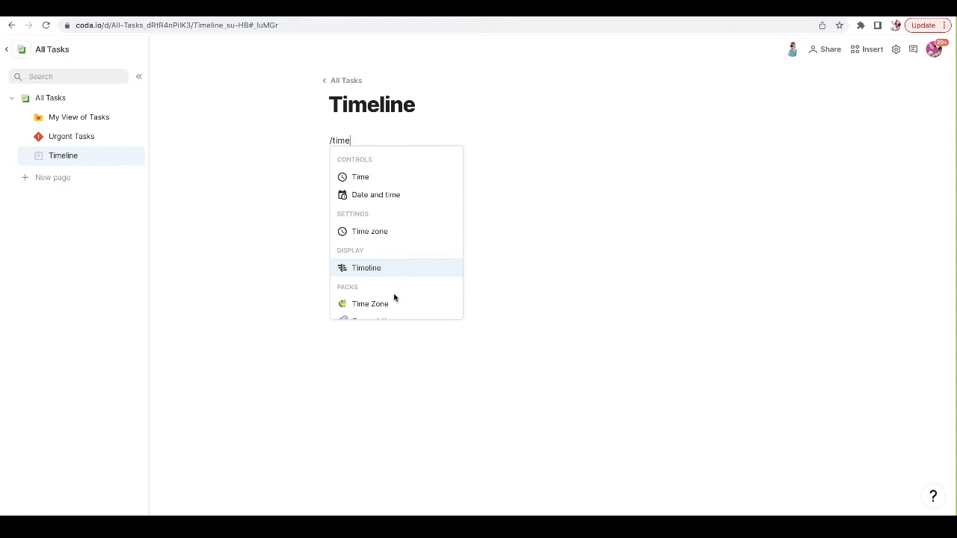
pyautogui.scroll(-4, 393, 299)
pyautogui.scroll(4, 394, 305)
pyautogui.click(396, 272)
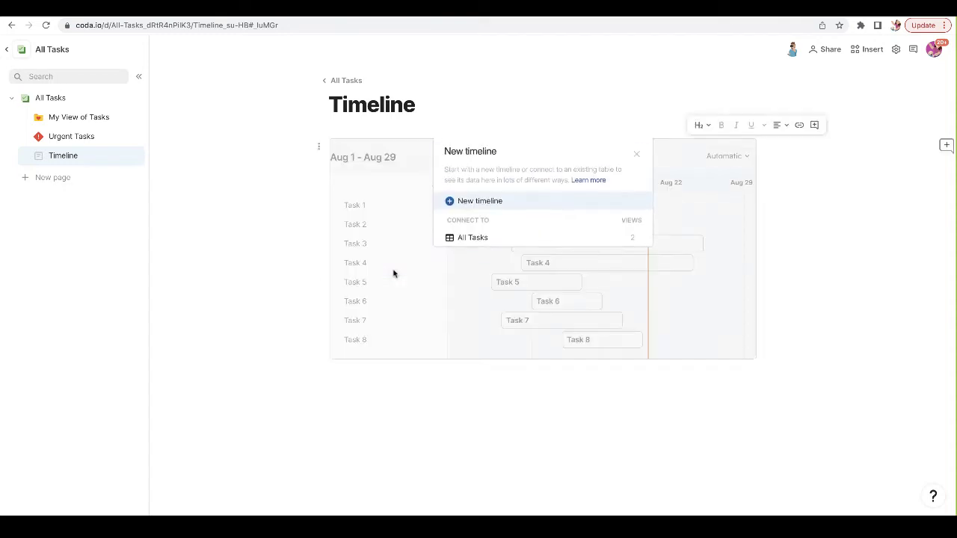
pyautogui.click(486, 241)
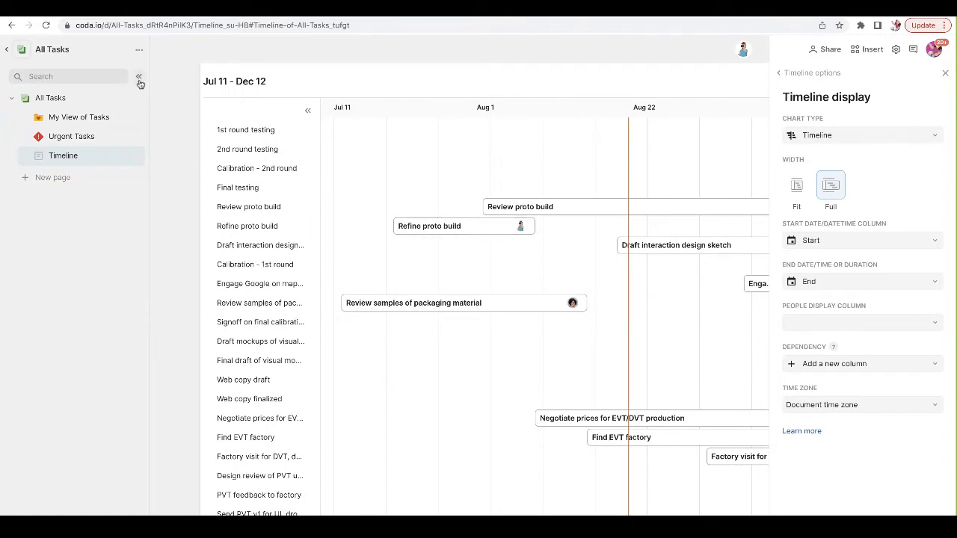
# - Collapse the page list and examine the timeline's task bars and their details across the full date range
pyautogui.click(138, 76)
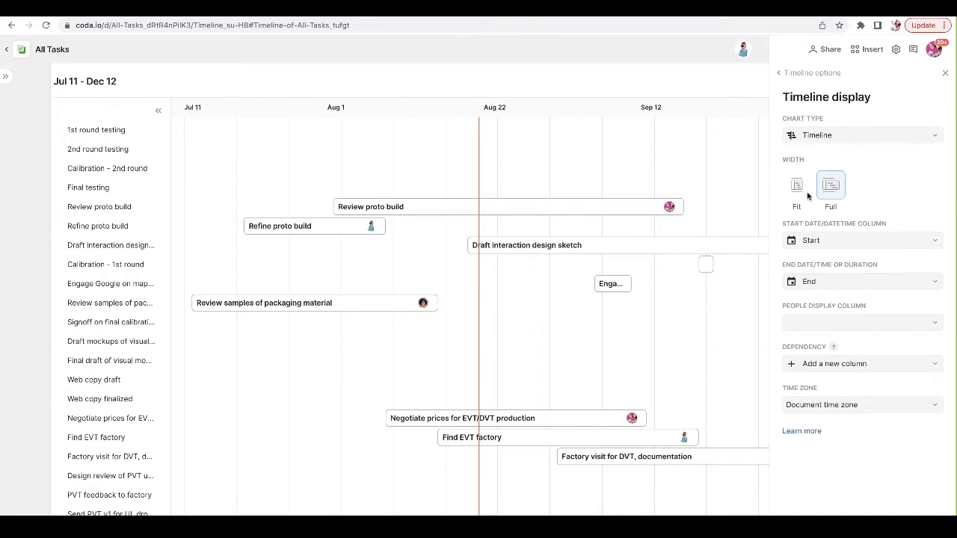
pyautogui.hscroll(1, 685, 236)
pyautogui.hscroll(10, 684, 236)
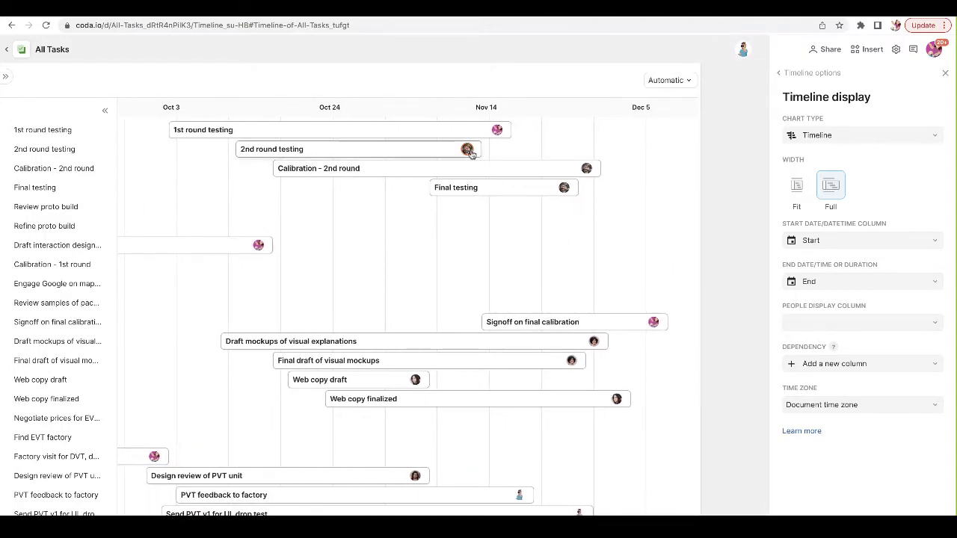
pyautogui.moveTo(467, 152)
pyautogui.hscroll(-10, 376, 258)
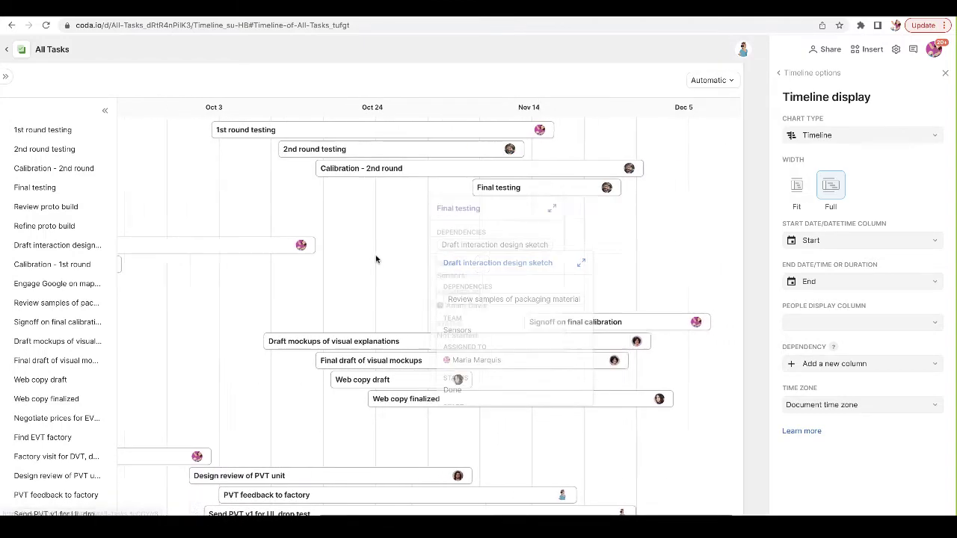
# - Try the Fit width on the timeline, restore the Full width, and close the display settings after checking the dependency options
pyautogui.click(797, 187)
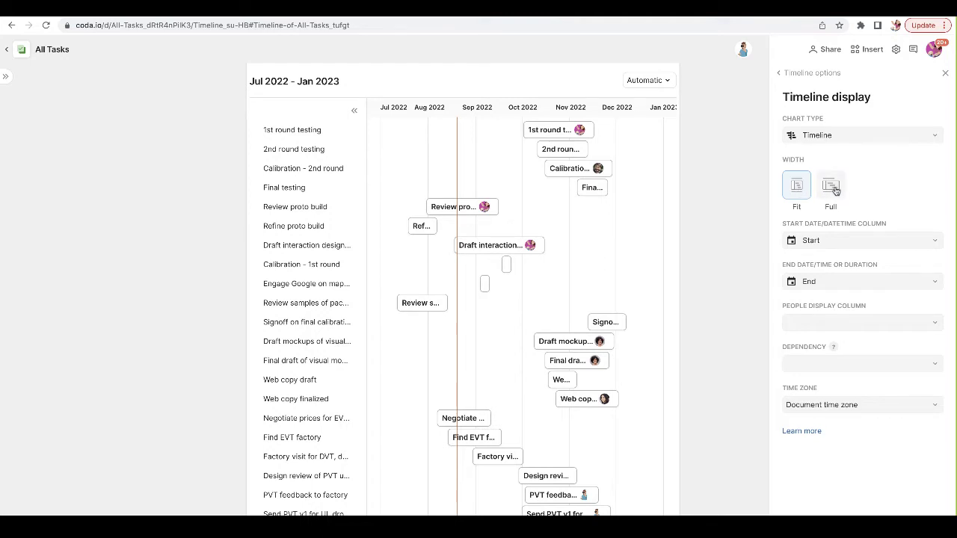
pyautogui.click(835, 190)
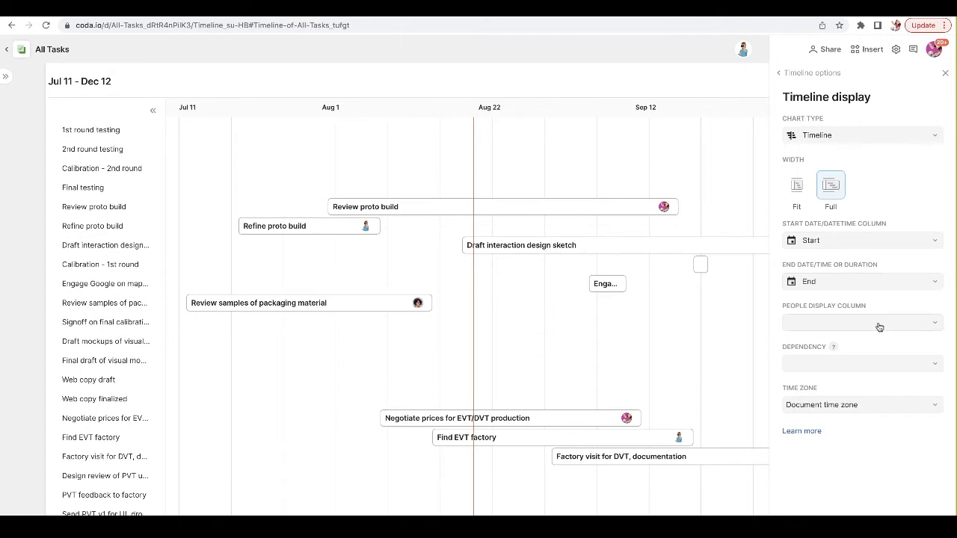
pyautogui.click(870, 365)
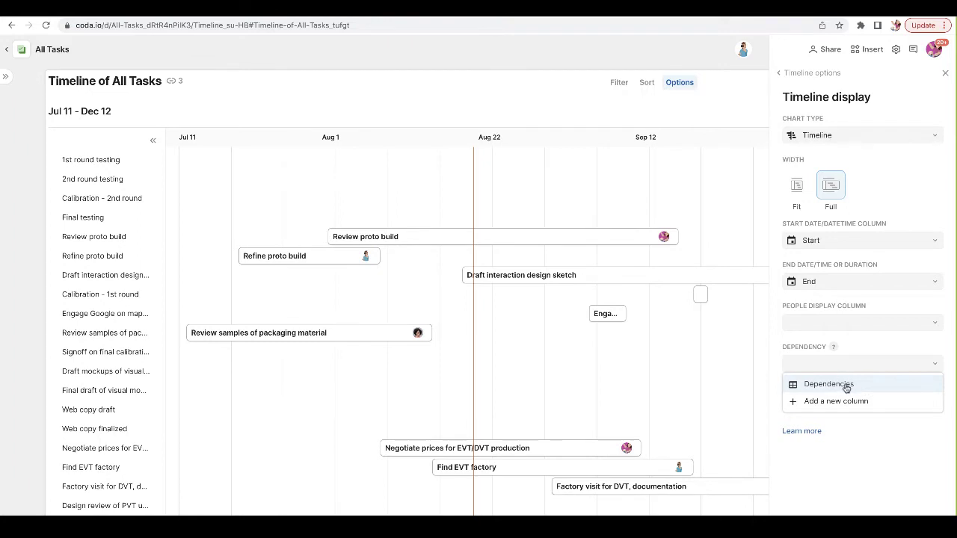
pyautogui.click(883, 307)
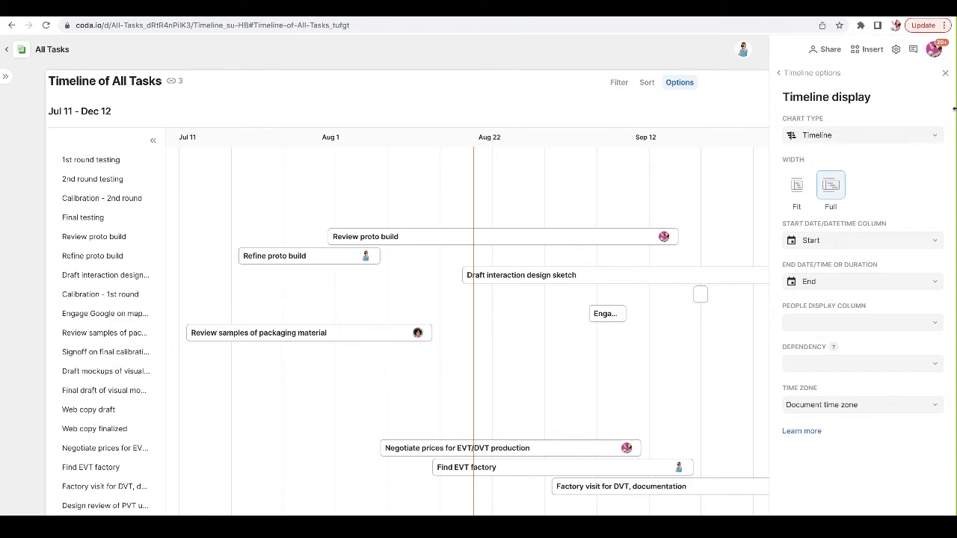
pyautogui.click(945, 75)
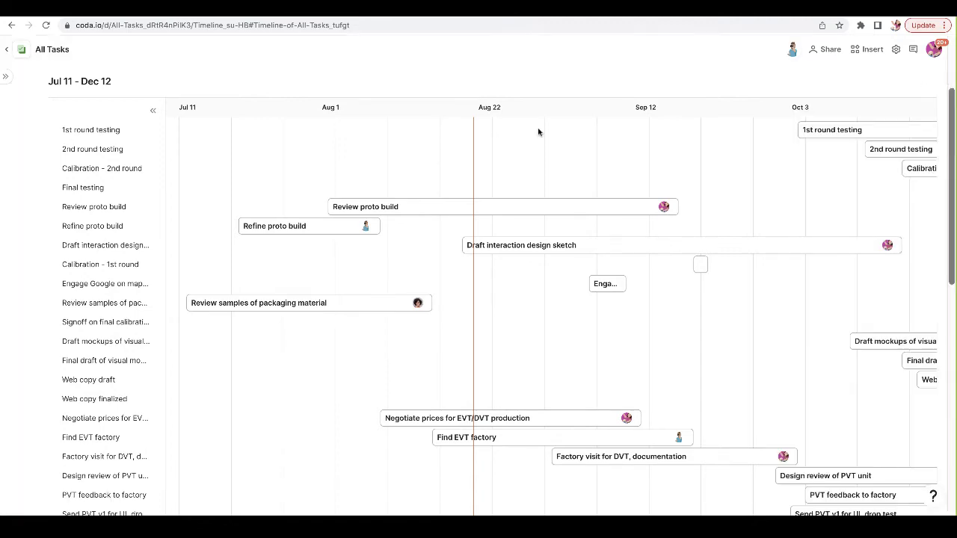
pyautogui.click(6, 76)
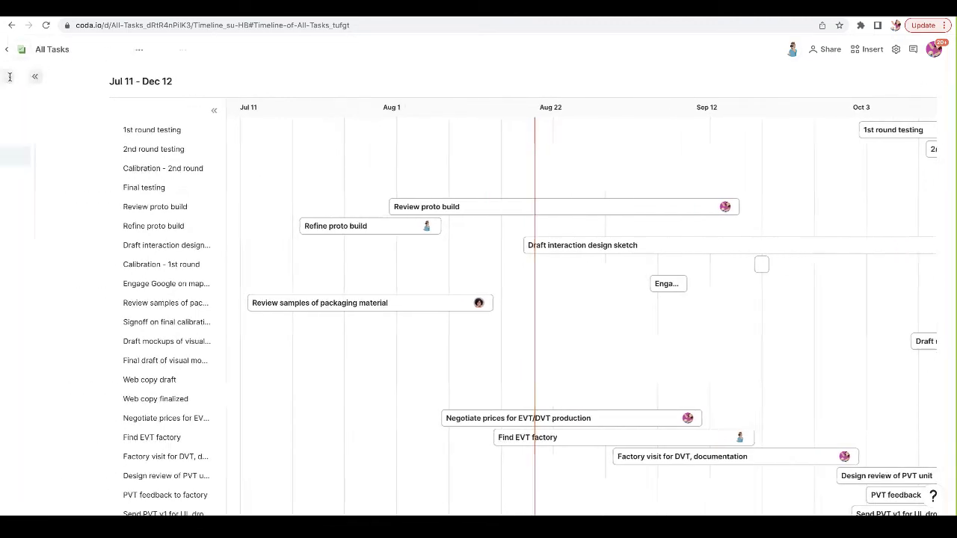
# - Return to the All Tasks page, look across the table's columns, and check the Project column's options for inserting another column
pyautogui.click(60, 101)
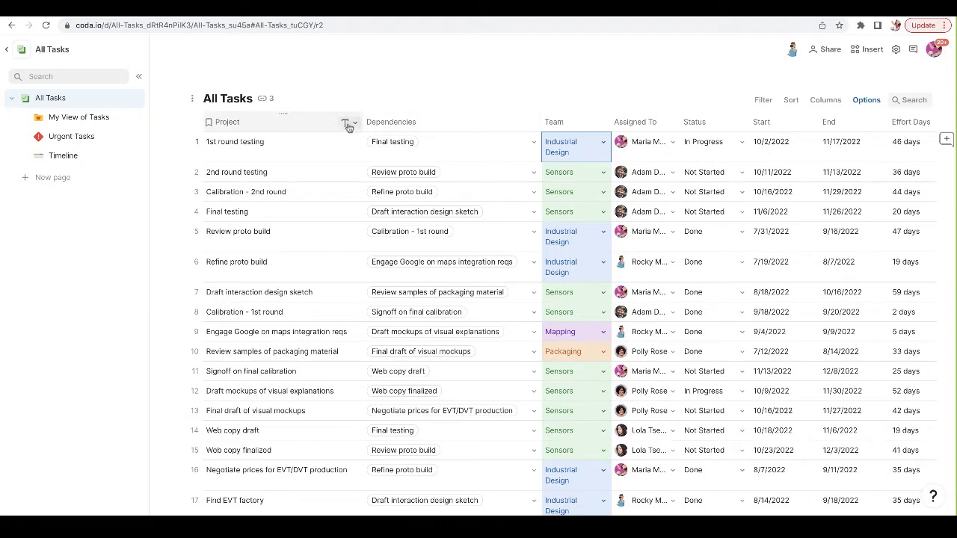
pyautogui.hscroll(5, 825, 163)
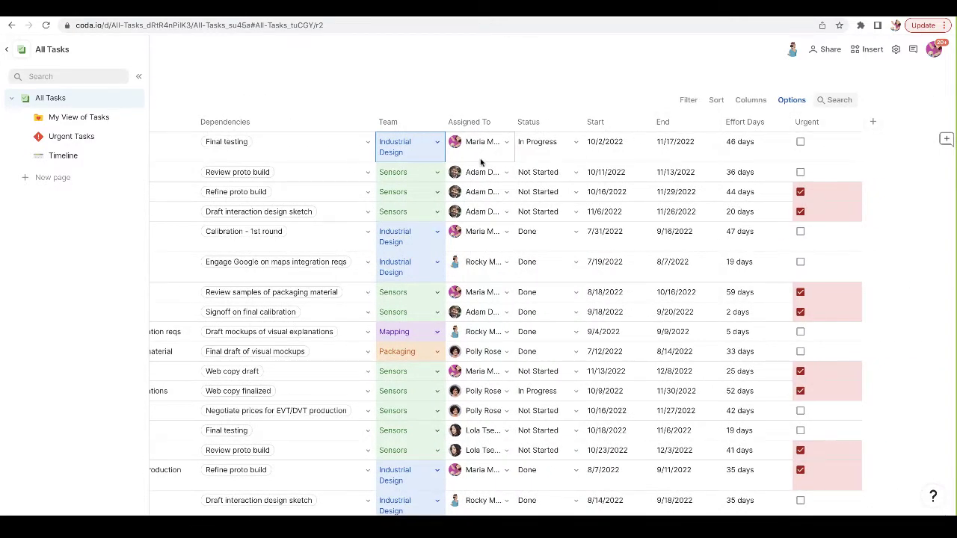
pyautogui.hscroll(-5, 478, 160)
pyautogui.click(354, 124)
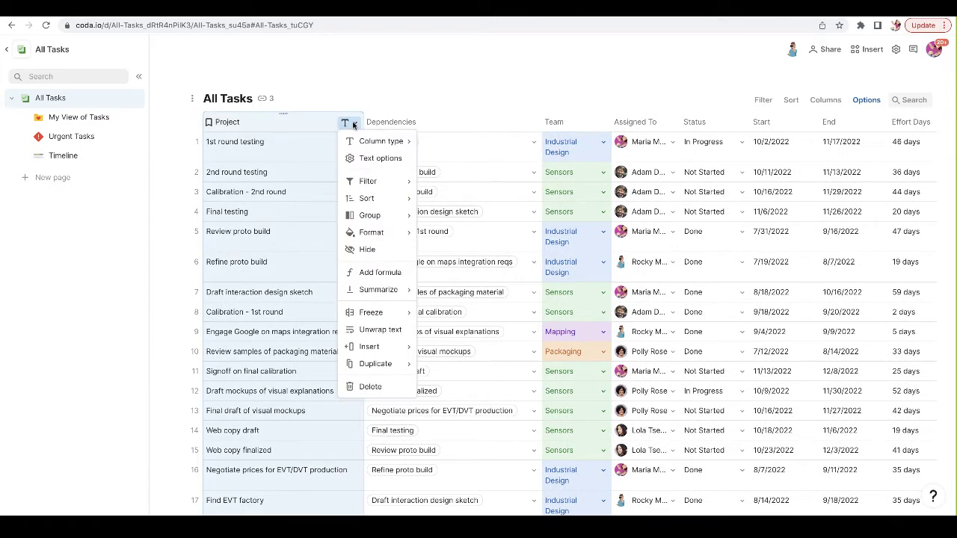
pyautogui.moveTo(370, 347)
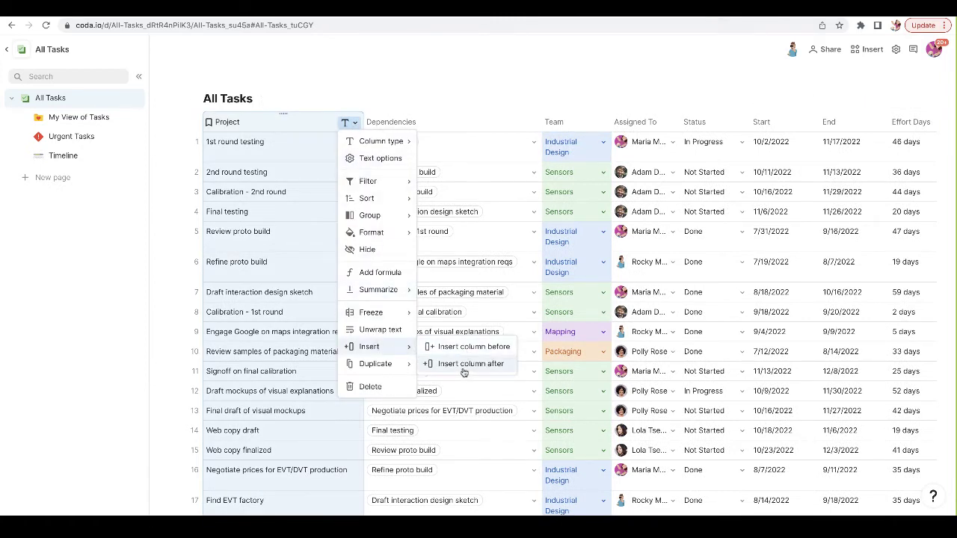
pyautogui.click(509, 153)
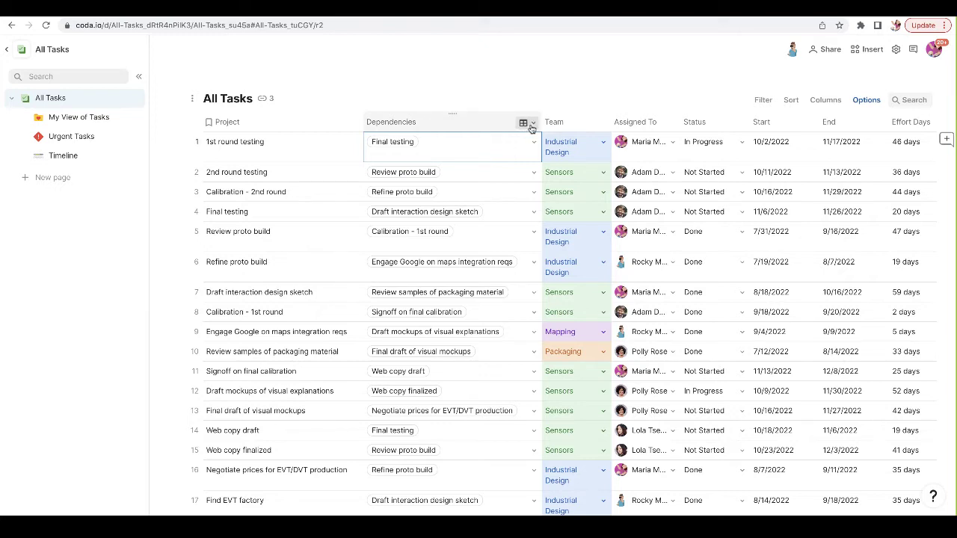
# - Check the Dependencies column's type options for a Lookup linked to All Tasks, leaving the column type as it is
pyautogui.click(533, 123)
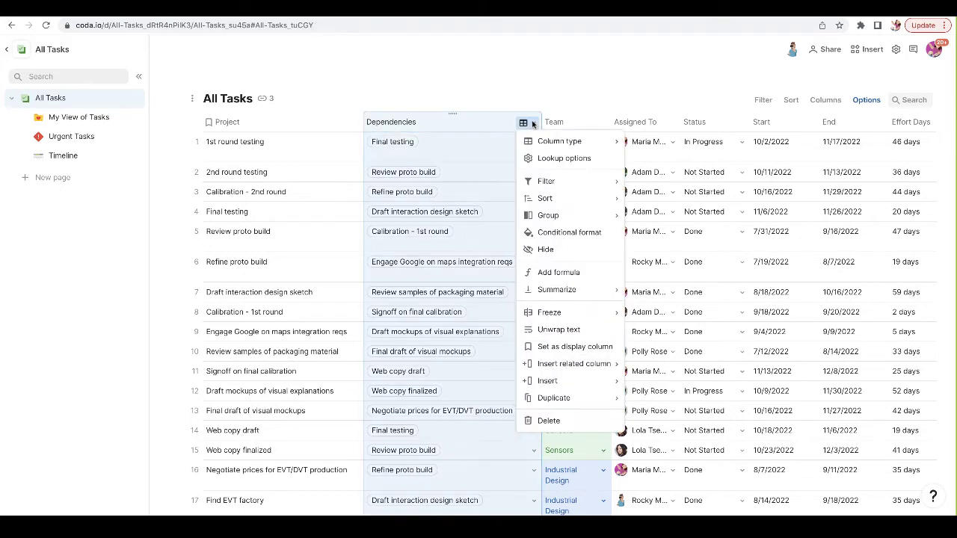
pyautogui.moveTo(568, 141)
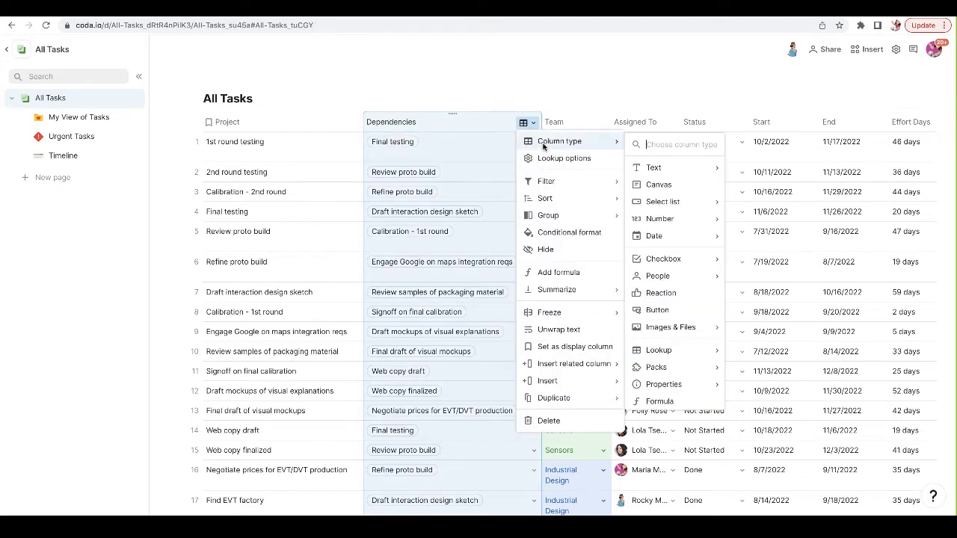
pyautogui.moveTo(665, 351)
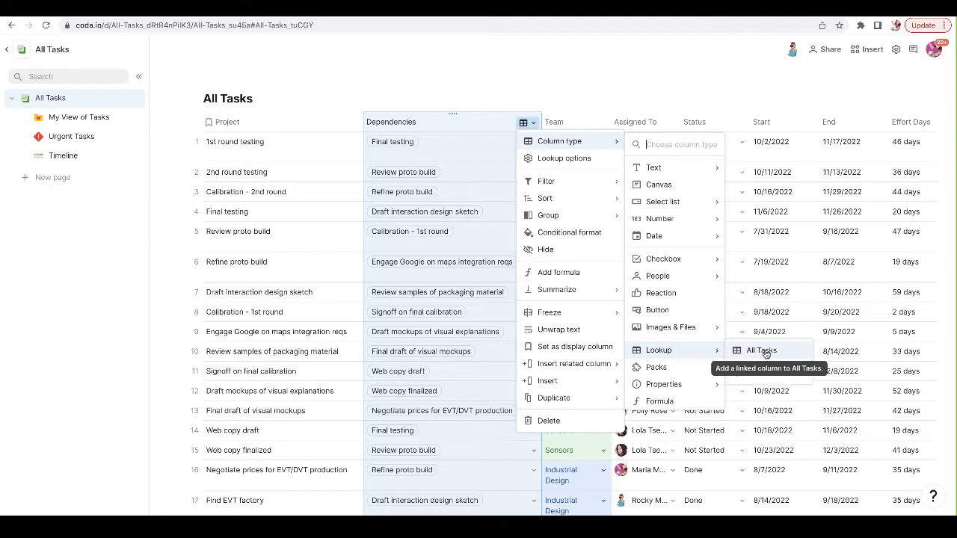
pyautogui.click(326, 189)
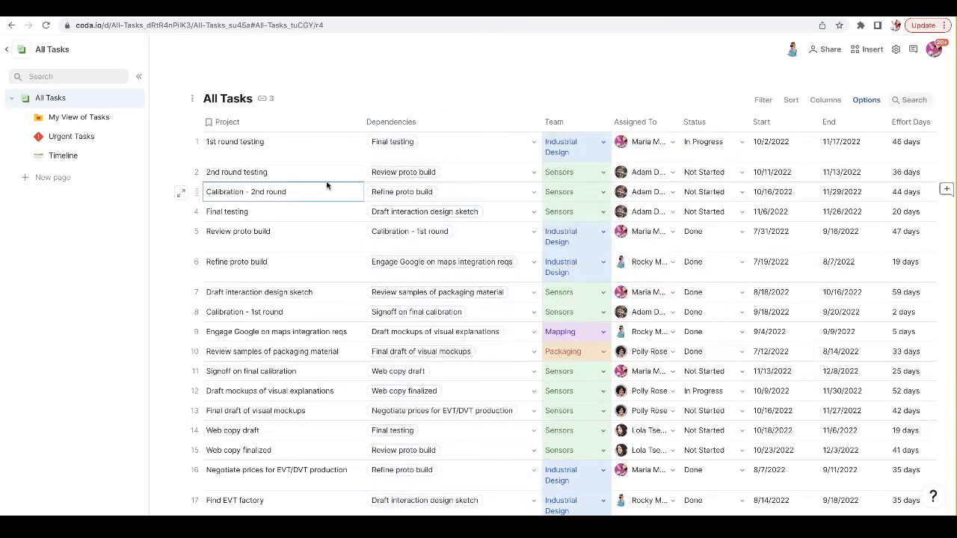
# - Browse the list of tasks selectable as the dependency of 1st round testing, and close it without choosing another
pyautogui.click(533, 148)
pyautogui.click(534, 143)
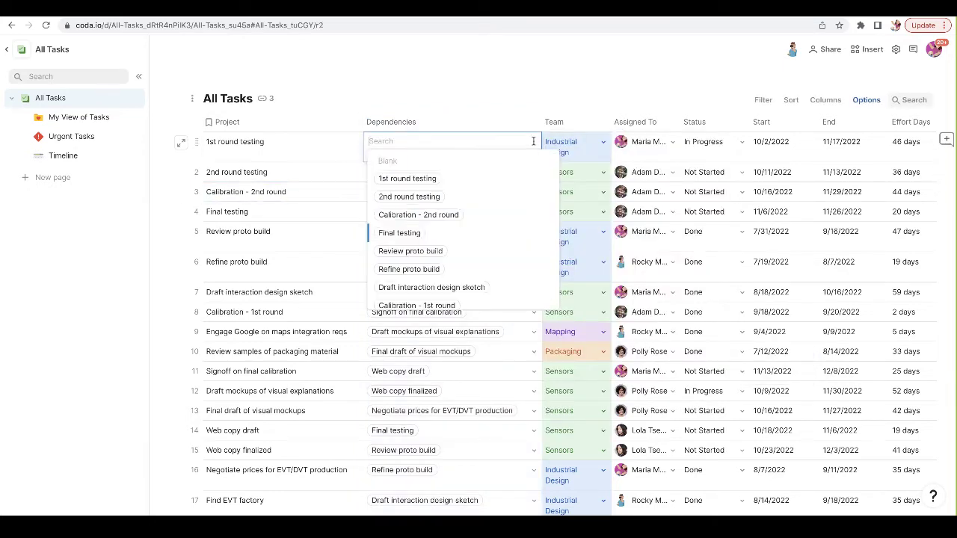
pyautogui.scroll(-3, 489, 268)
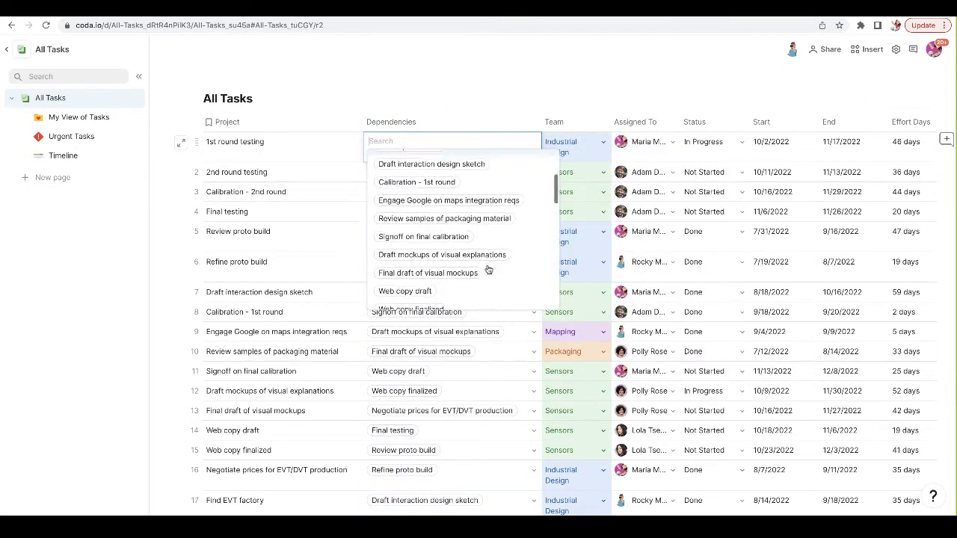
pyautogui.scroll(-8, 488, 269)
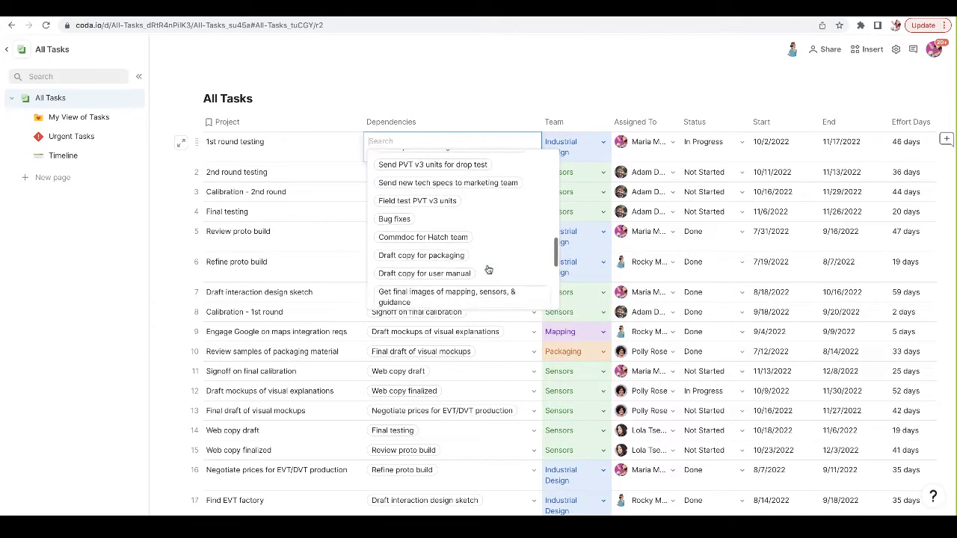
pyautogui.scroll(-2, 488, 269)
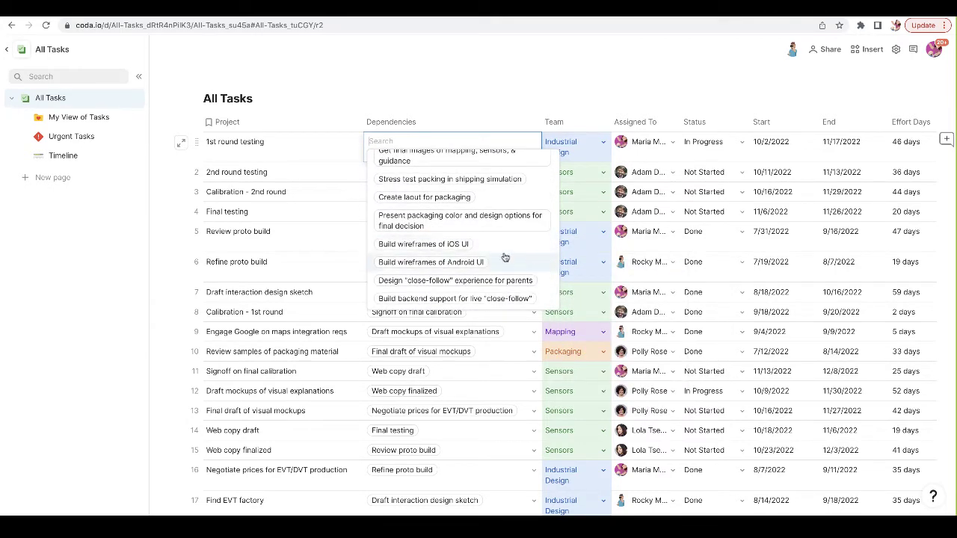
pyautogui.click(295, 242)
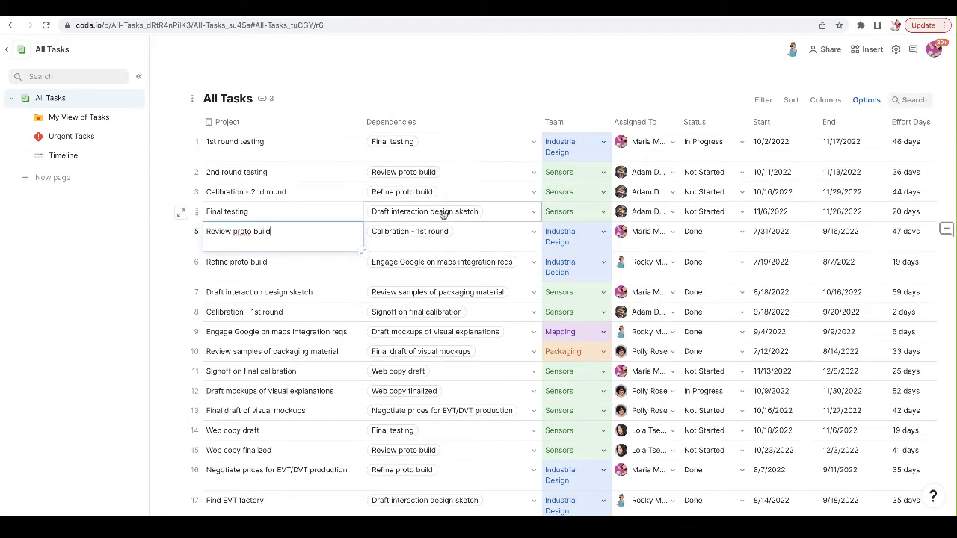
pyautogui.click(295, 196)
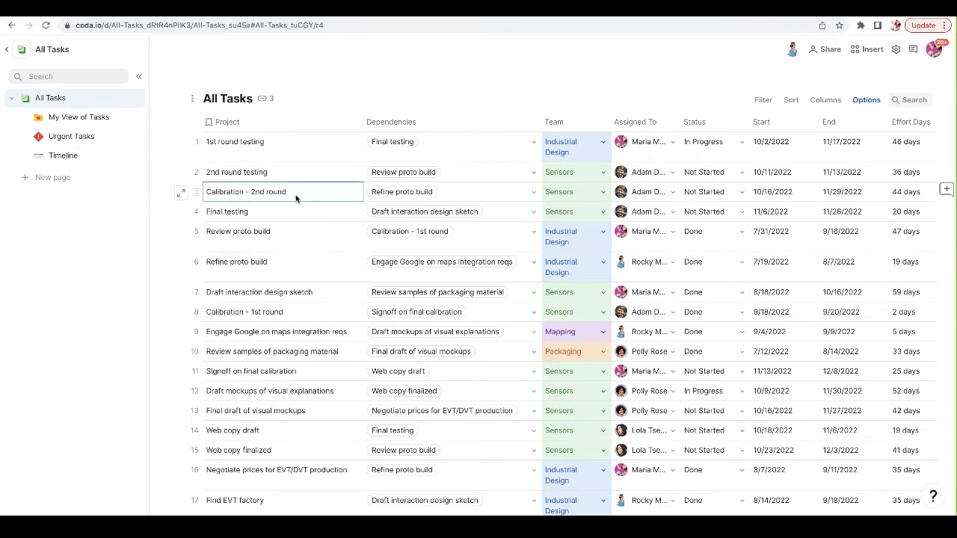
# - Return to the Timeline page with the page list collapsed and check the Dependency setting in the timeline display options
pyautogui.click(81, 154)
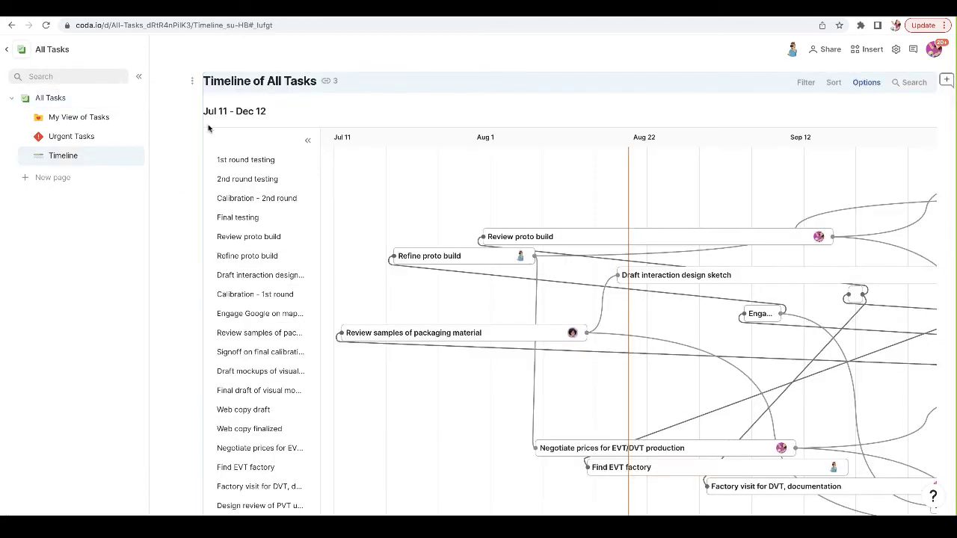
pyautogui.click(138, 77)
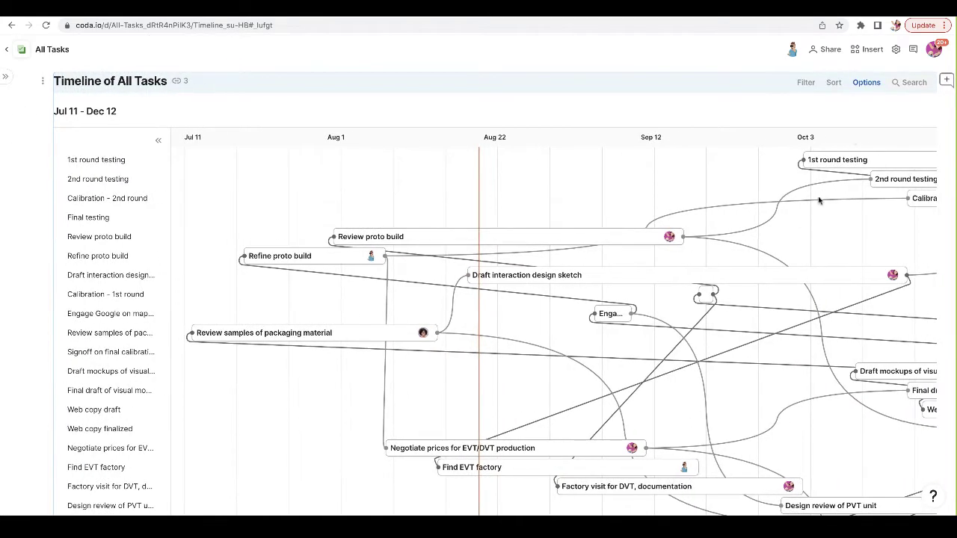
pyautogui.click(866, 82)
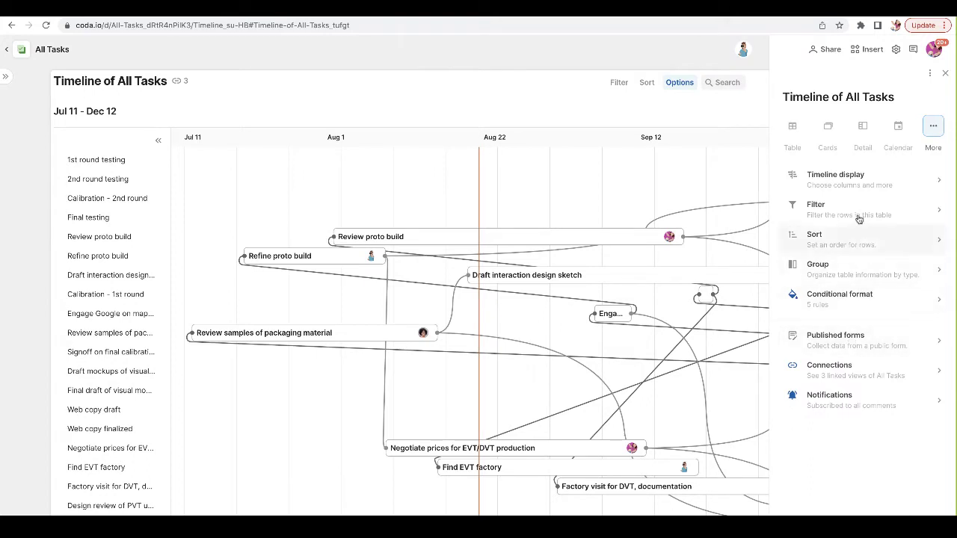
pyautogui.click(856, 183)
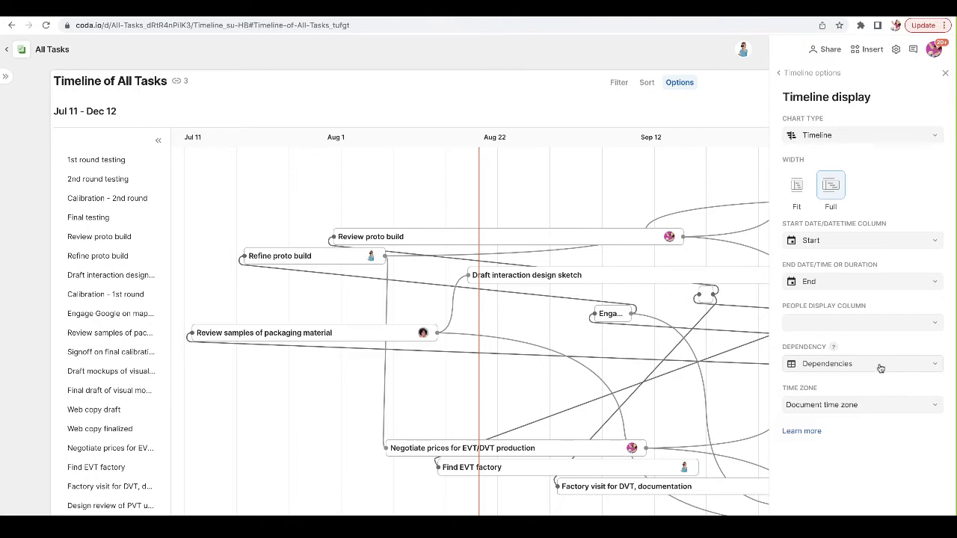
pyautogui.scroll(-3, 723, 84)
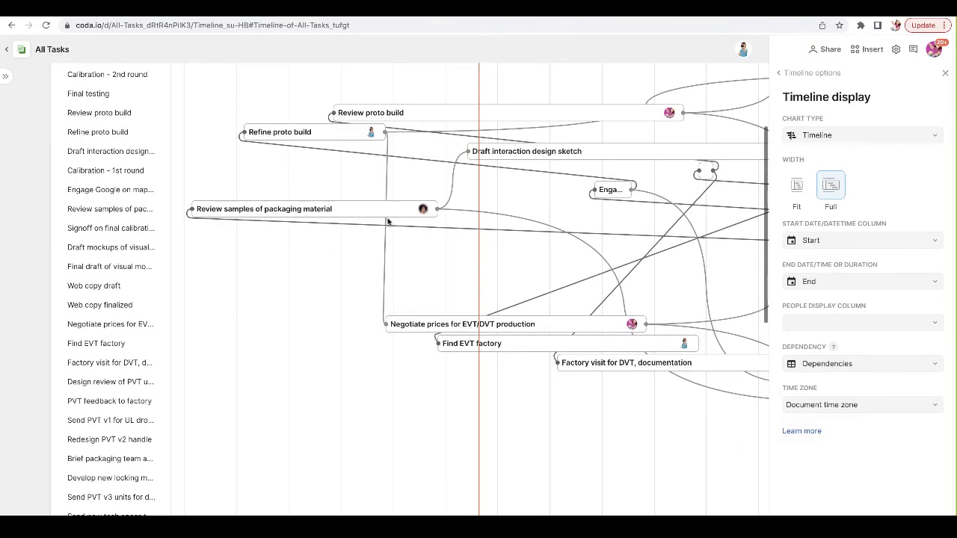
pyautogui.click(945, 73)
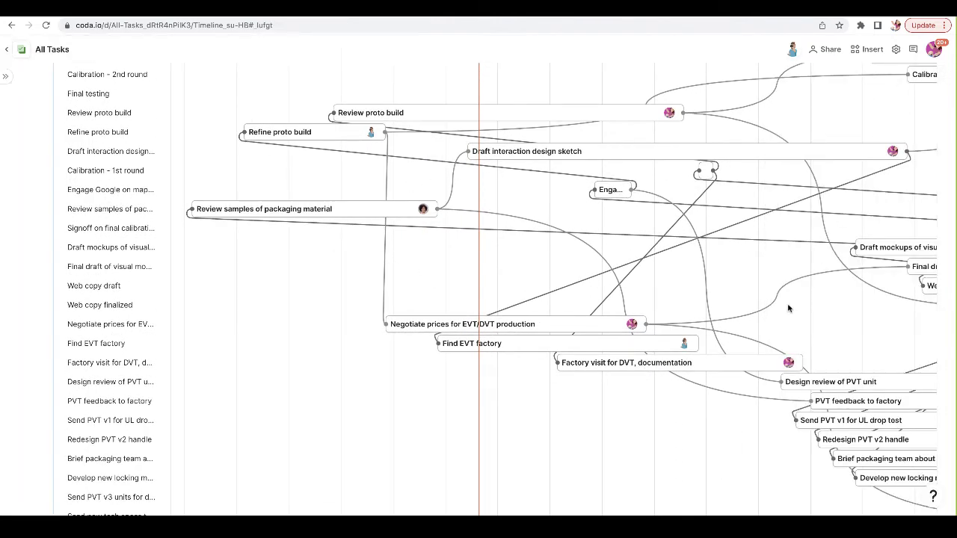
# - Examine the dependency lines between task bars from the start of the timeline to its end
pyautogui.hscroll(2, 788, 307)
pyautogui.hscroll(6, 788, 307)
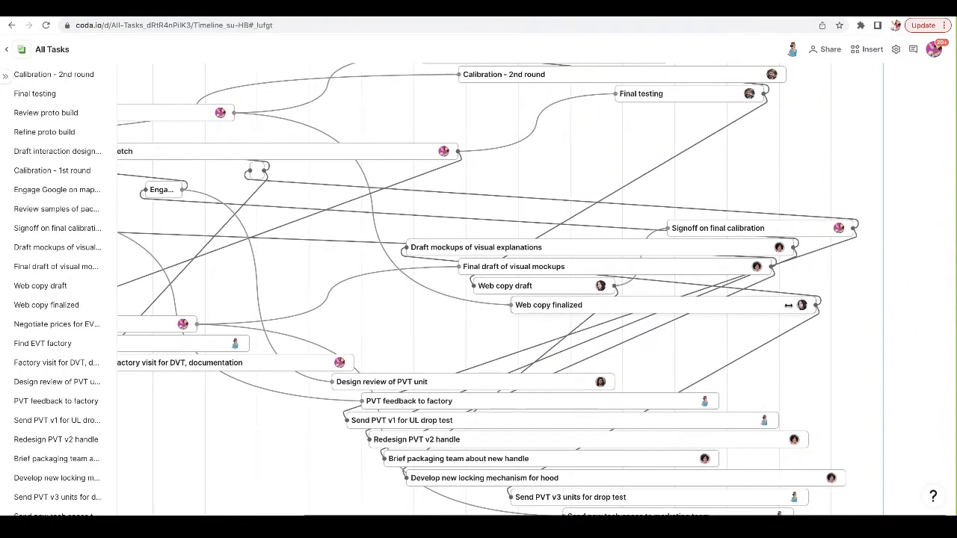
pyautogui.moveTo(788, 305)
pyautogui.hscroll(-8, 788, 305)
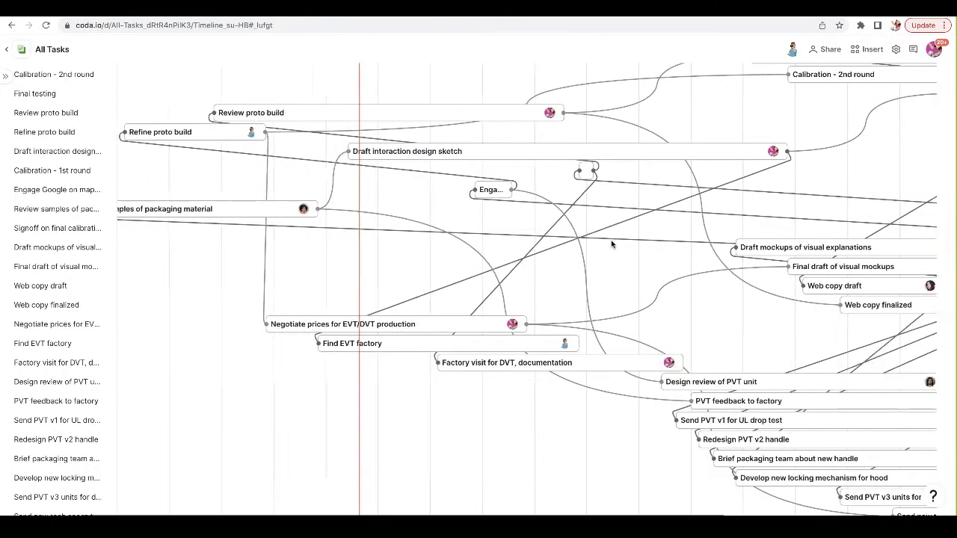
pyautogui.hscroll(-1, 611, 245)
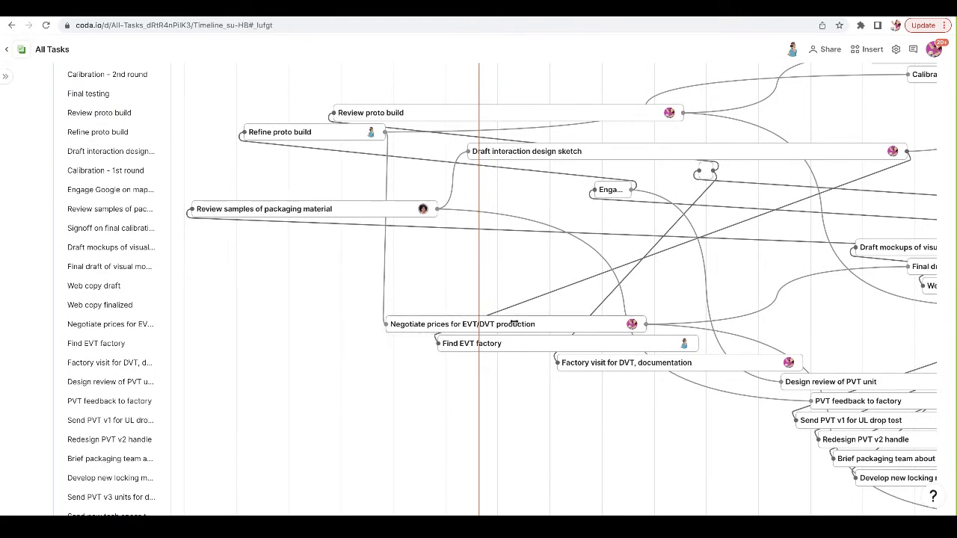
# - Move Negotiate prices for EVT/DVT production about two months earlier and Review samples of packaging material about two weeks later on the timeline
pyautogui.moveTo(513, 321); pyautogui.dragTo(297, 312)
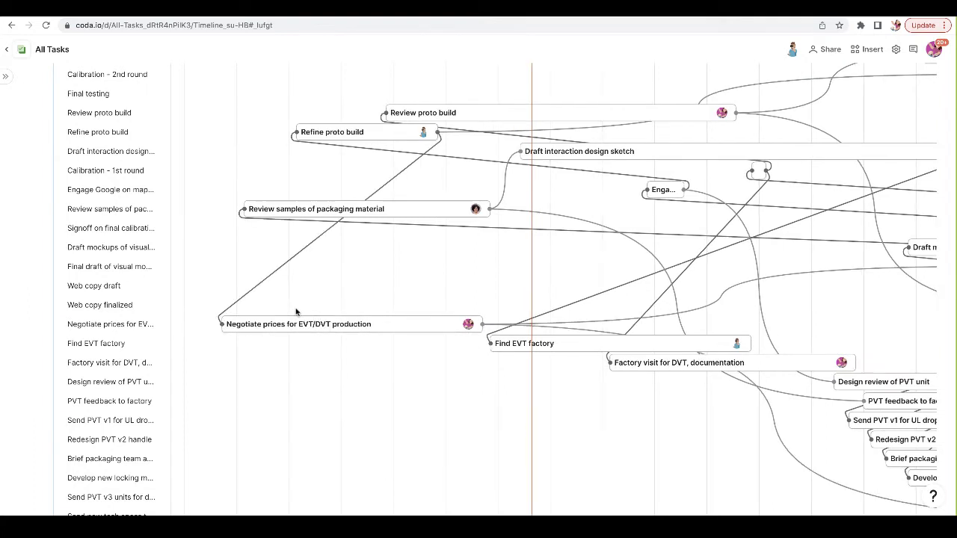
pyautogui.moveTo(351, 323); pyautogui.dragTo(284, 323)
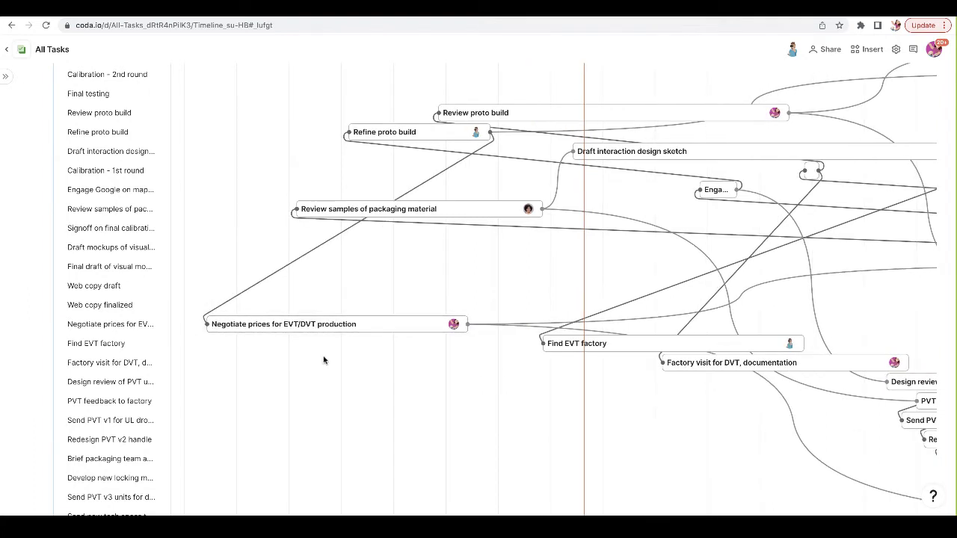
pyautogui.moveTo(396, 324); pyautogui.dragTo(226, 317)
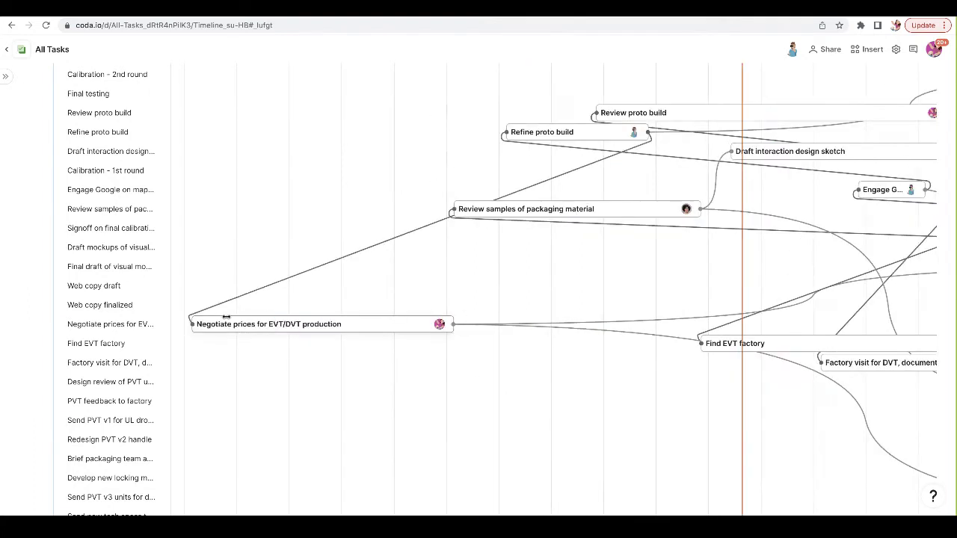
pyautogui.moveTo(320, 326); pyautogui.dragTo(303, 326)
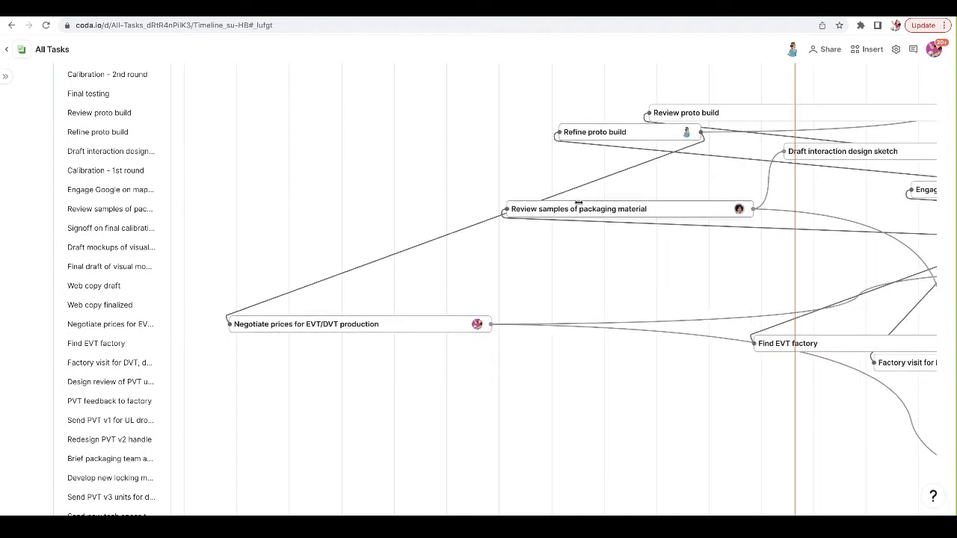
pyautogui.moveTo(576, 209); pyautogui.dragTo(693, 209)
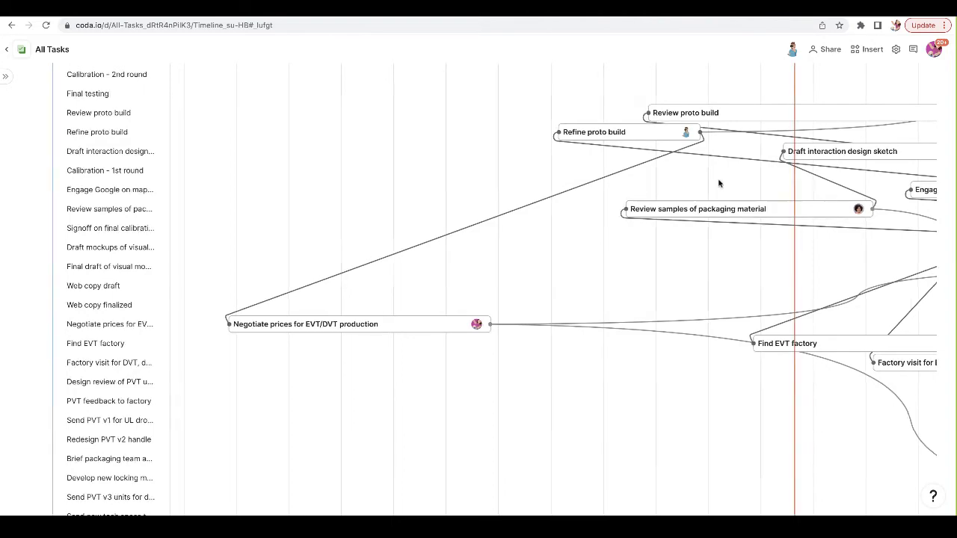
# - Check how the dependency lines follow the rescheduled task bars across the timeline
pyautogui.hscroll(5, 732, 284)
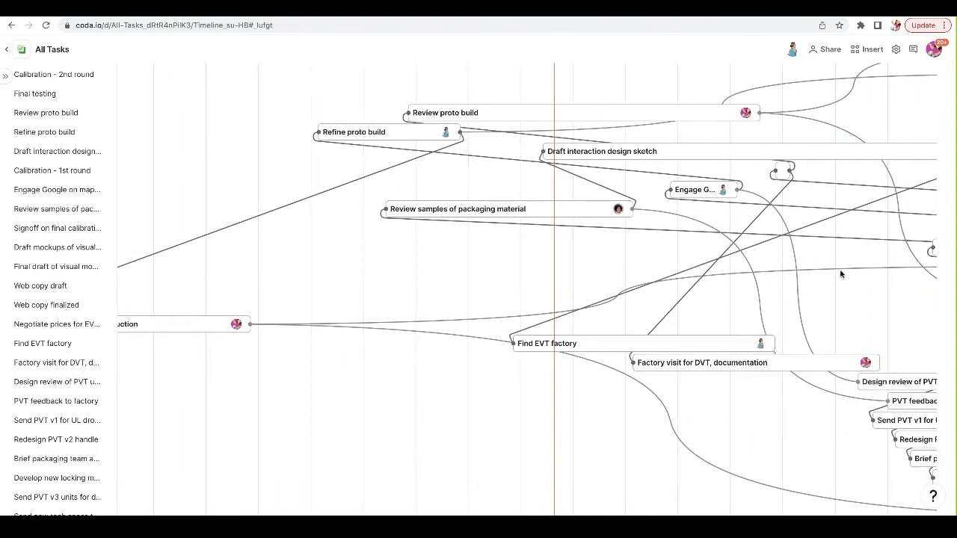
pyautogui.hscroll(9, 839, 273)
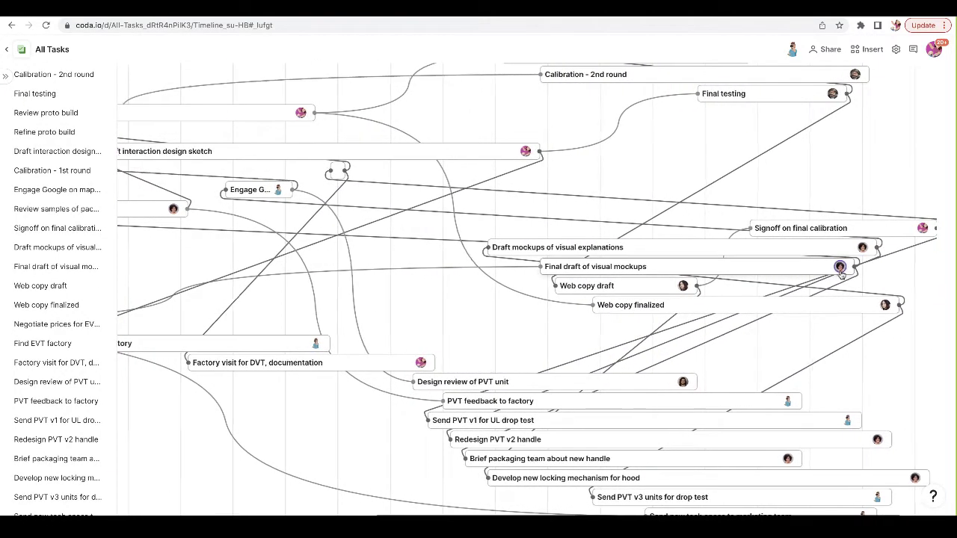
pyautogui.hscroll(2, 839, 272)
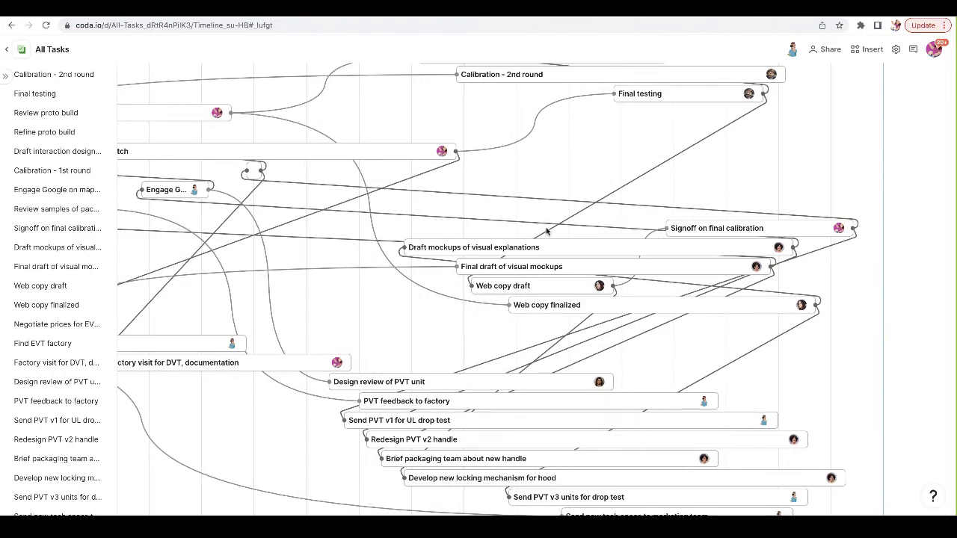
pyautogui.hscroll(-13, 546, 231)
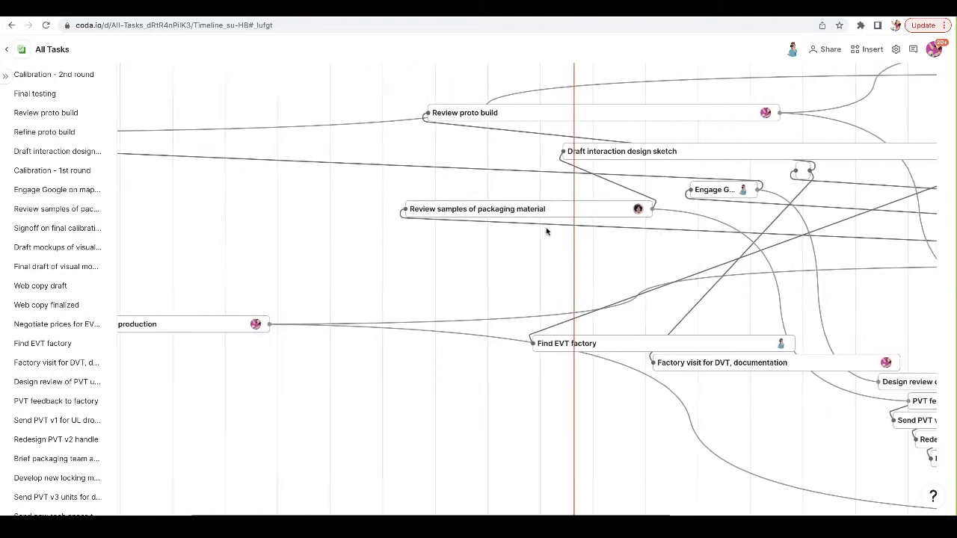
pyautogui.hscroll(-6, 547, 231)
# - Set the width of the Timeline of All Tasks to Fit in its timeline display options
pyautogui.scroll(3, 196, 147)
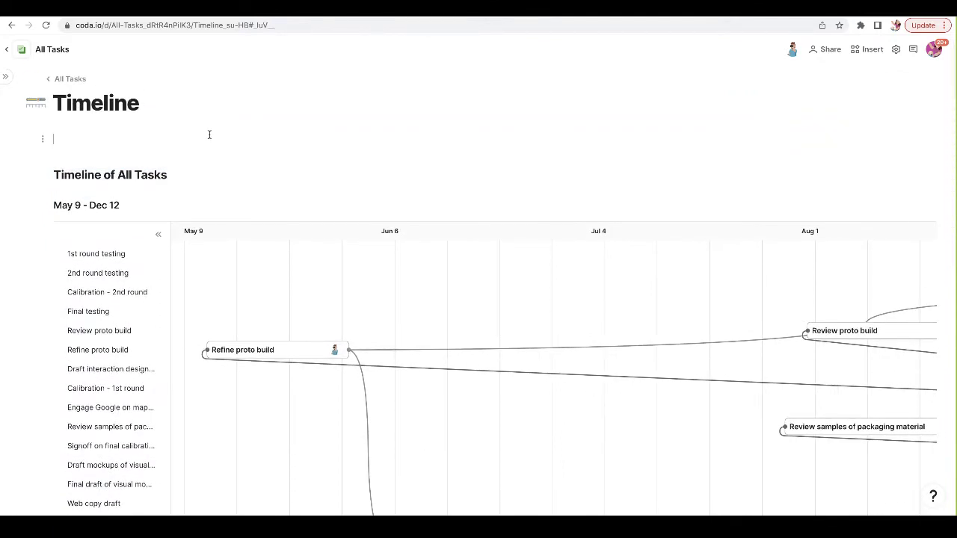
pyautogui.click(867, 179)
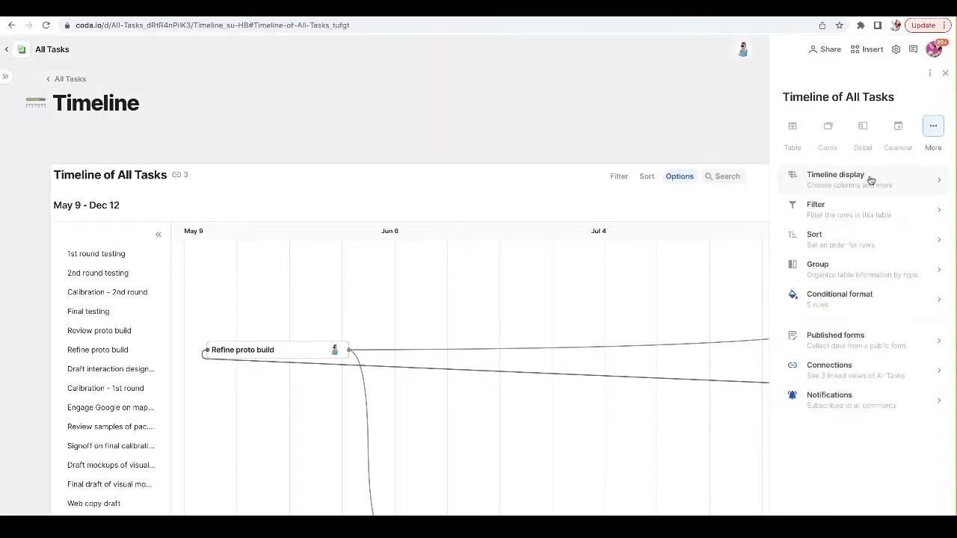
pyautogui.click(869, 180)
pyautogui.click(799, 188)
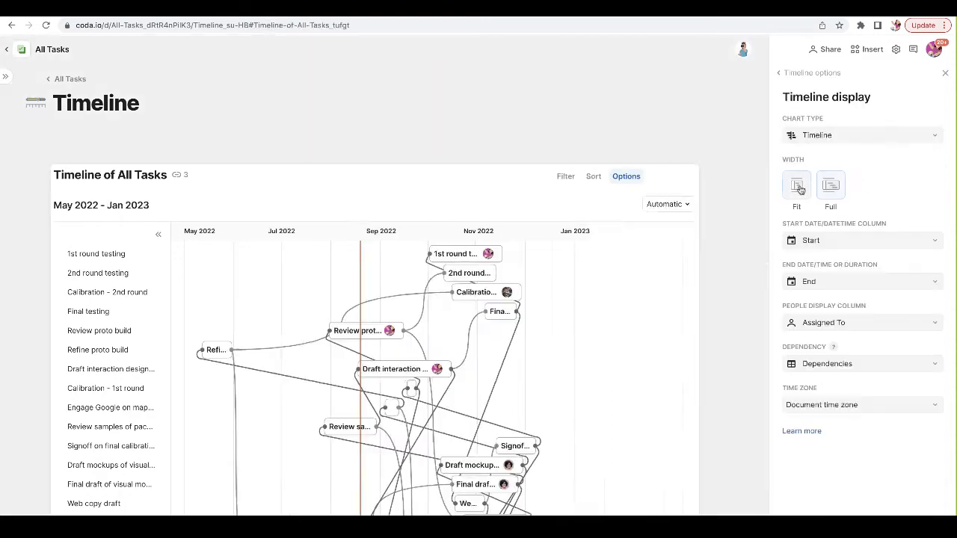
pyautogui.click(944, 72)
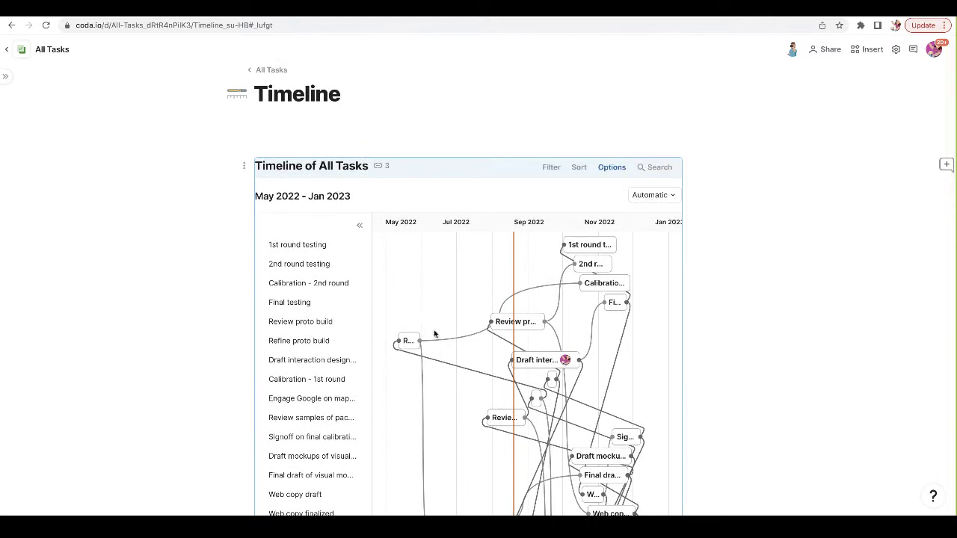
# - Reschedule timeline bars: 1st round testing to end 1/6/2023, Calibration - 2nd round to 6/20–8/3/2022, and Review proto build to 9/5–10/22/2022
pyautogui.moveTo(585, 248); pyautogui.dragTo(641, 247)
pyautogui.moveTo(582, 283); pyautogui.dragTo(463, 284)
pyautogui.moveTo(499, 322); pyautogui.dragTo(534, 319)
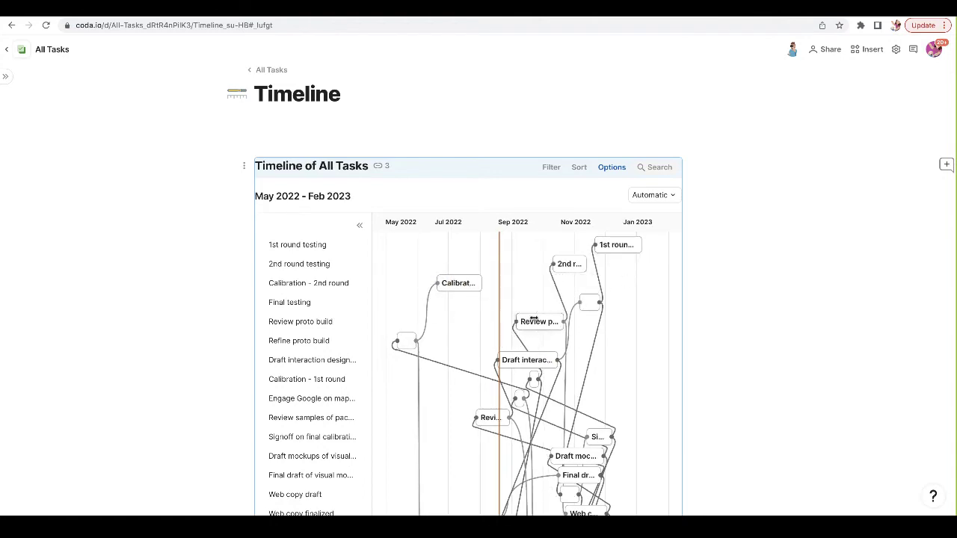
# - Move Signoff on final calibration to 1/2–1/27/2023 and stretch the 1st round testing bar back to start on 5/2/2022
pyautogui.scroll(-3, 533, 322)
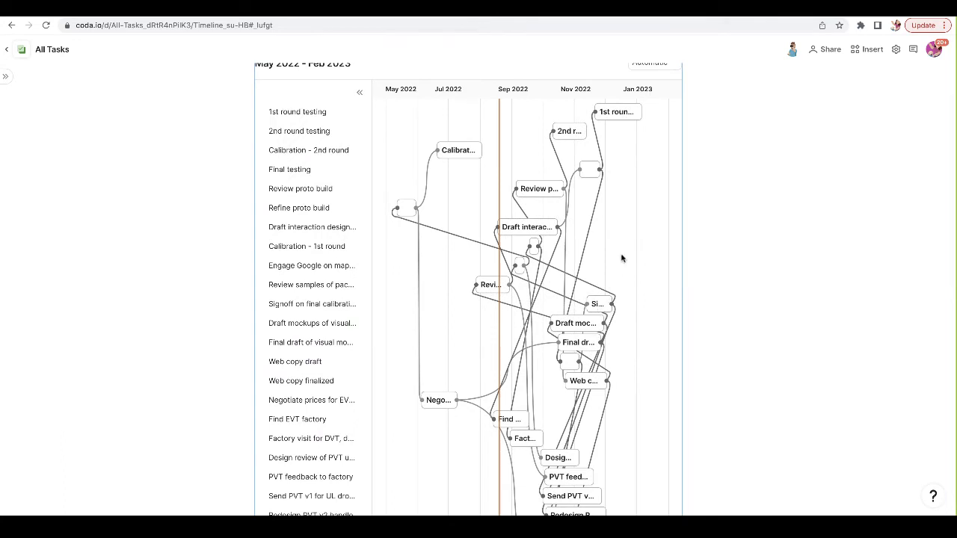
pyautogui.moveTo(598, 303); pyautogui.dragTo(650, 302)
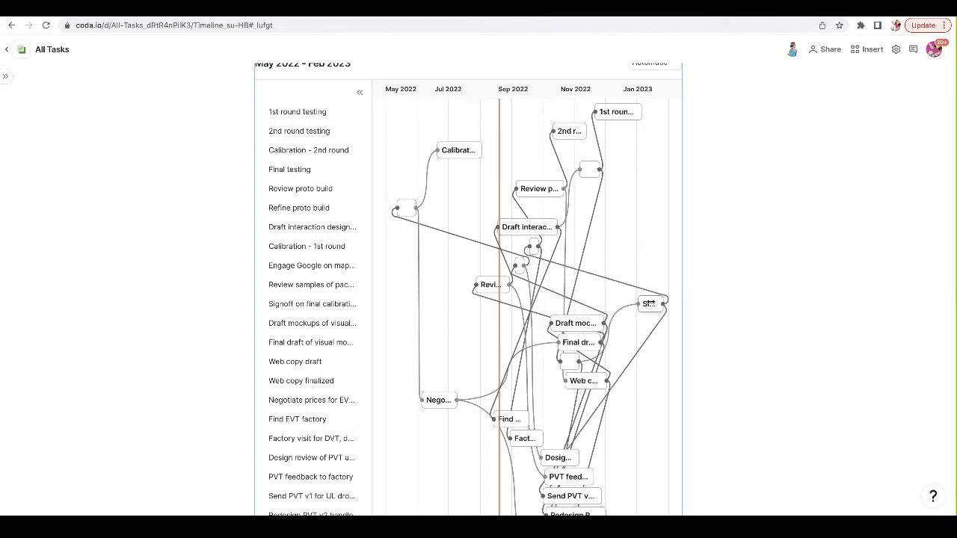
pyautogui.scroll(2, 140, 140)
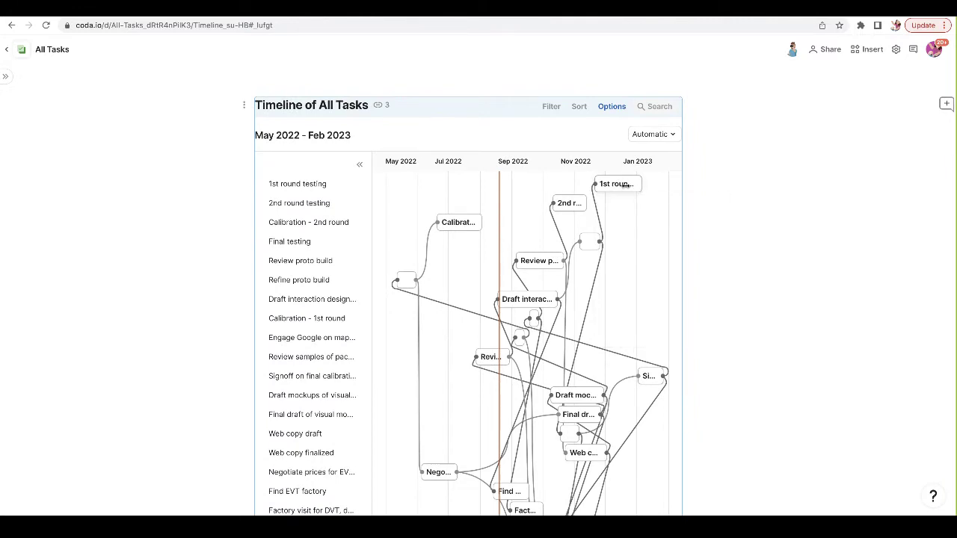
pyautogui.click(625, 185)
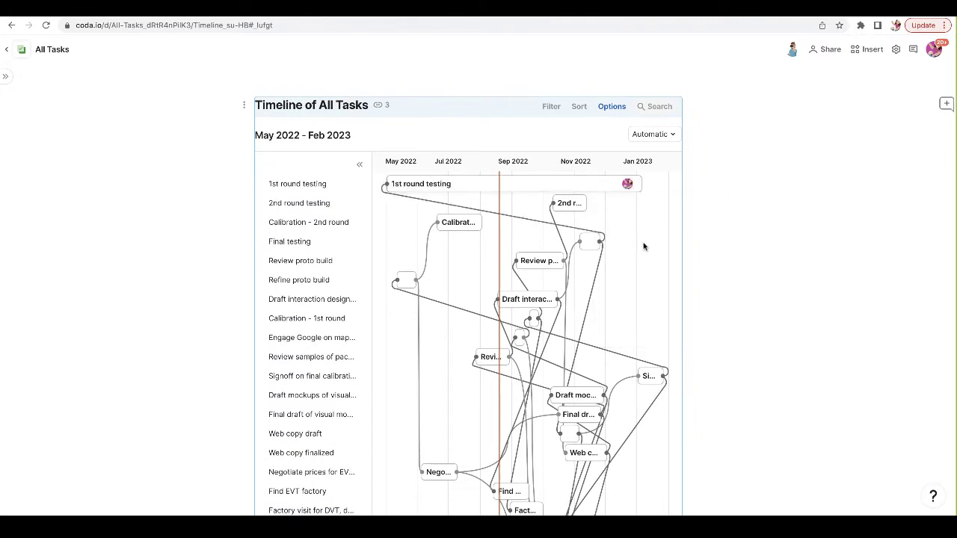
# - Return to the All Tasks table with the page list expanded and compare the tasks' start dates, end dates and effort days
pyautogui.click(15, 77)
pyautogui.click(52, 107)
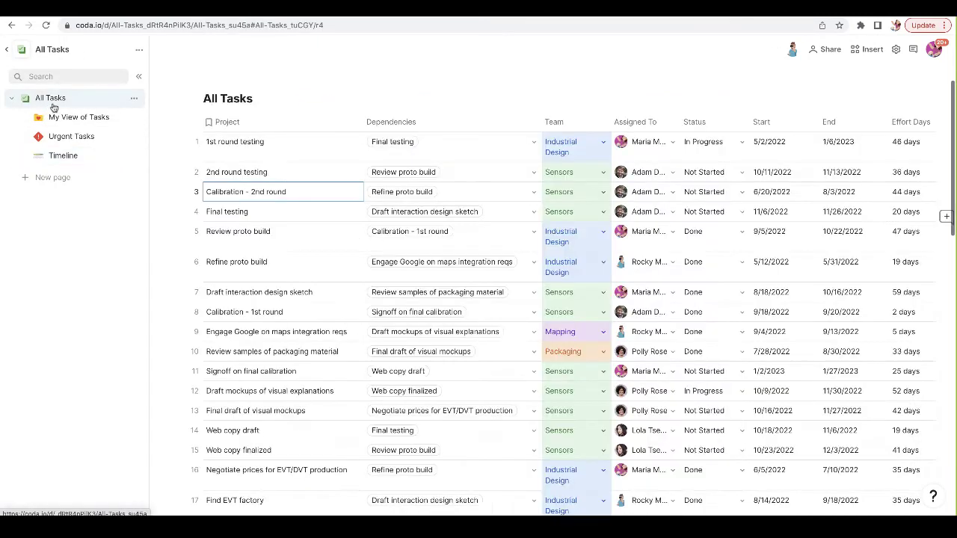
pyautogui.hscroll(2, 770, 168)
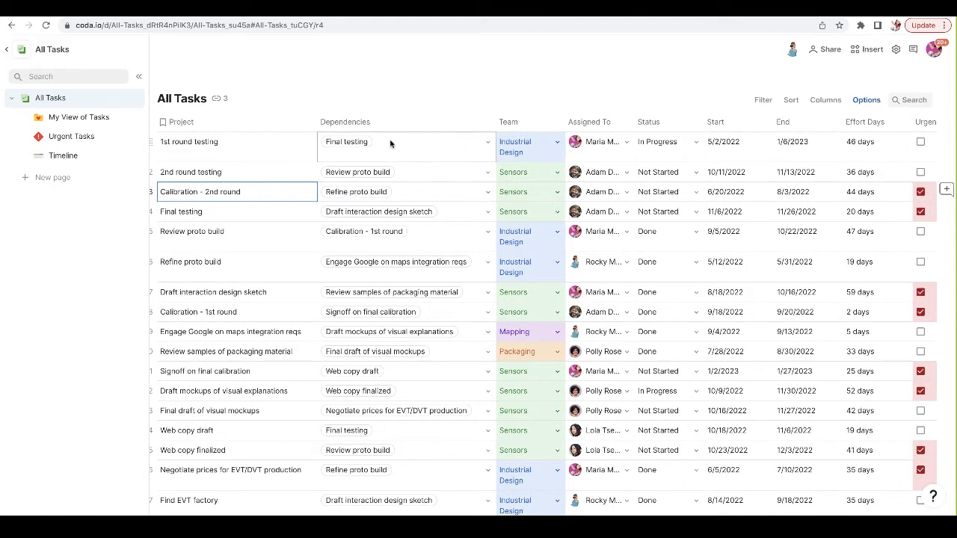
pyautogui.hscroll(-2, 389, 144)
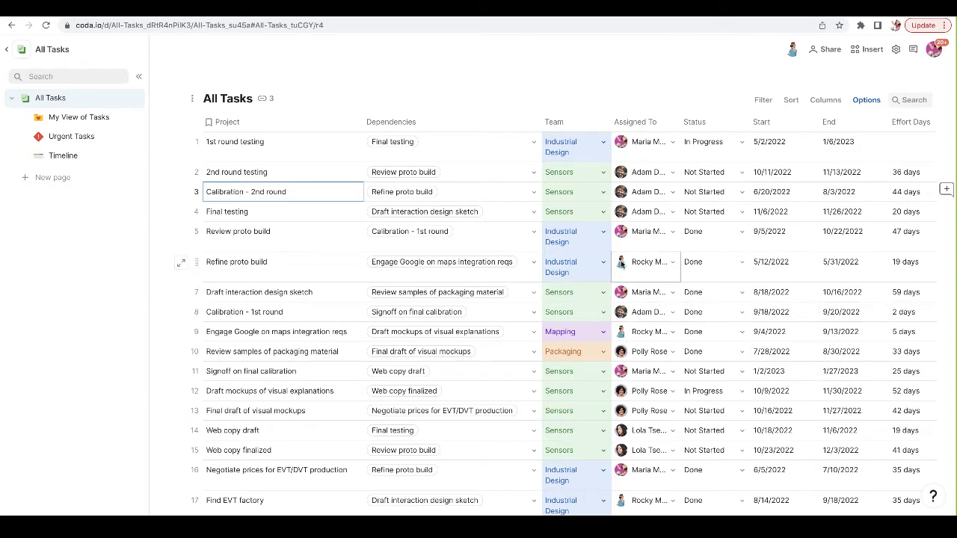
# - Inspect the column formula behind Effort Days in the All Tasks table and close it
pyautogui.hscroll(5, 732, 195)
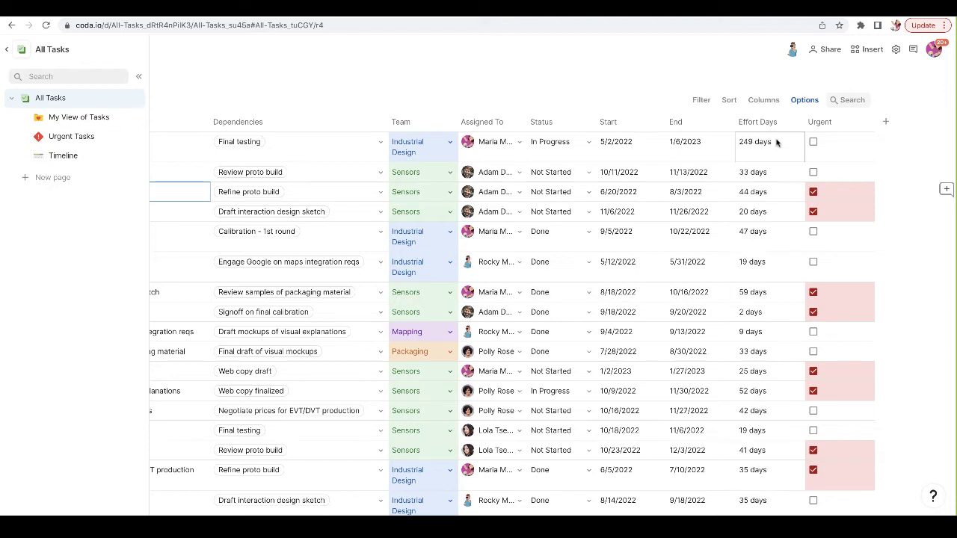
pyautogui.click(796, 122)
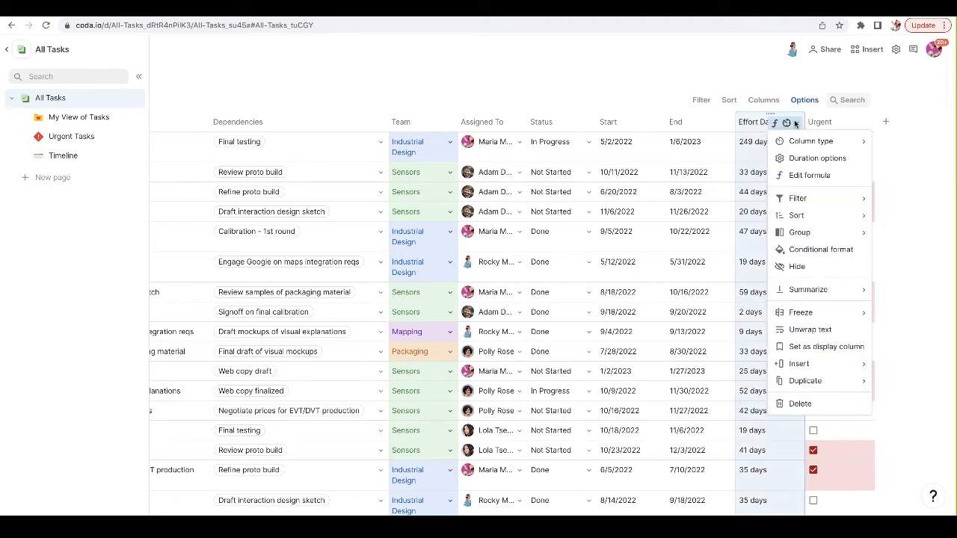
pyautogui.click(804, 177)
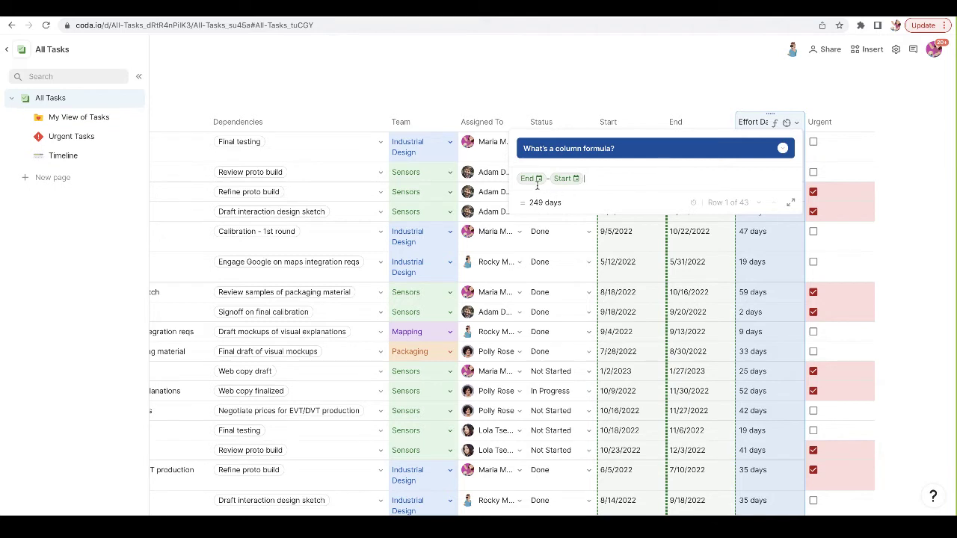
pyautogui.click(760, 238)
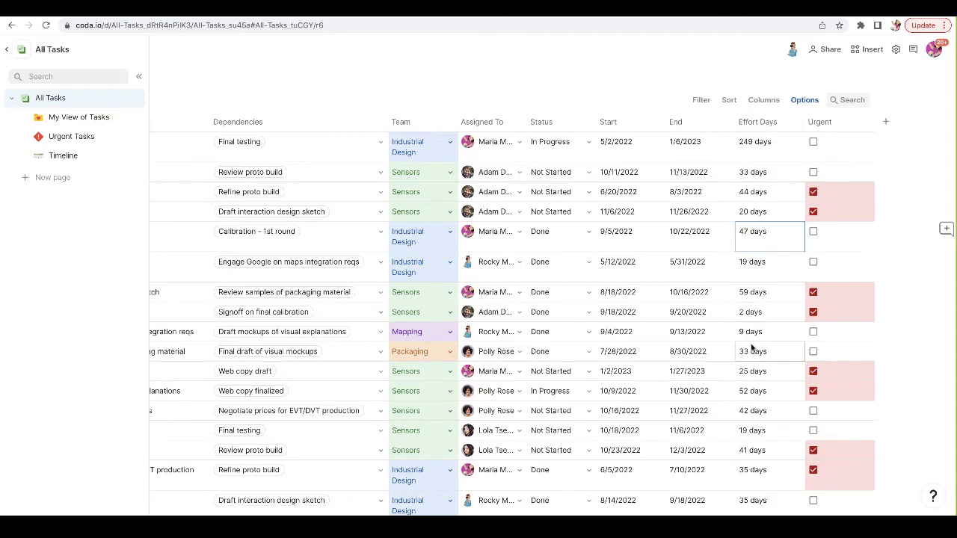
# - Set the Start date of 1st round testing to 10/6/2022 in the All Tasks table
pyautogui.click(621, 142)
pyautogui.click(621, 142)
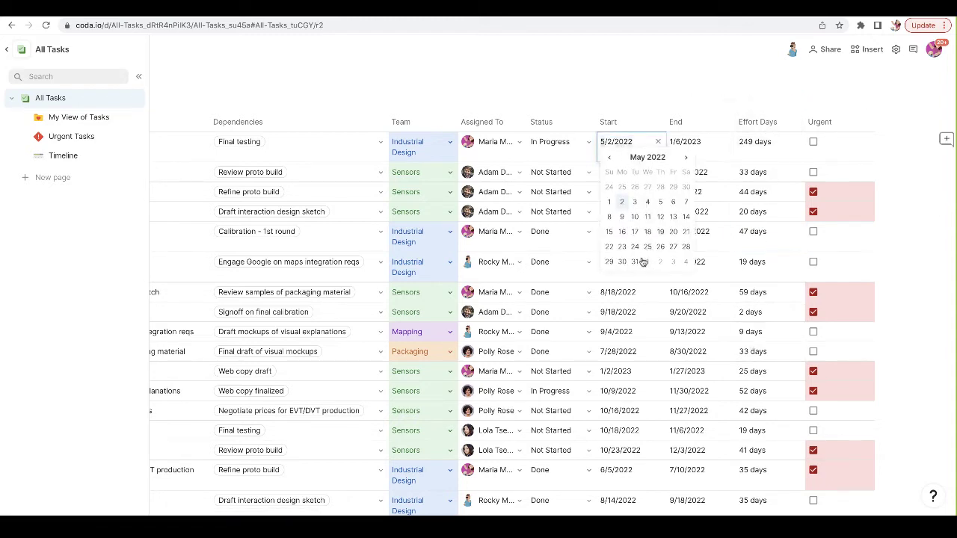
pyautogui.click(686, 157)
pyautogui.click(686, 157)
pyautogui.click(686, 157)
pyautogui.click(686, 157)
pyautogui.click(686, 157)
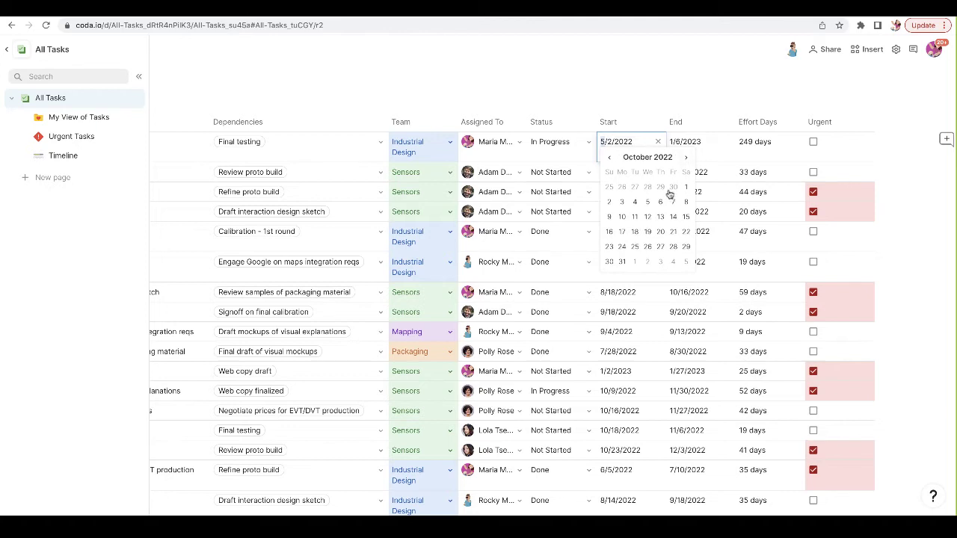
pyautogui.click(660, 202)
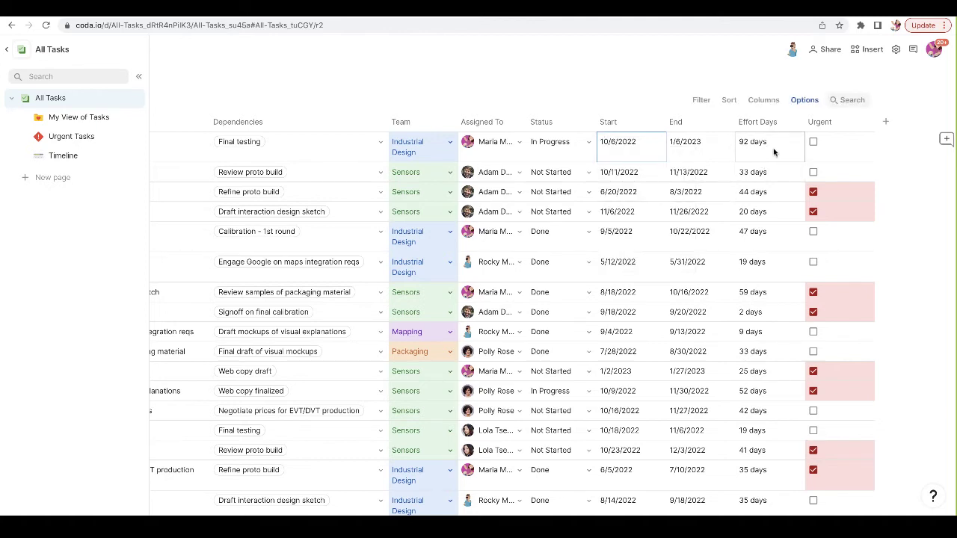
# - Extend 1st round testing to end on 1/30/2023 on the Timeline page, and check its dates in the All Tasks table
pyautogui.click(88, 157)
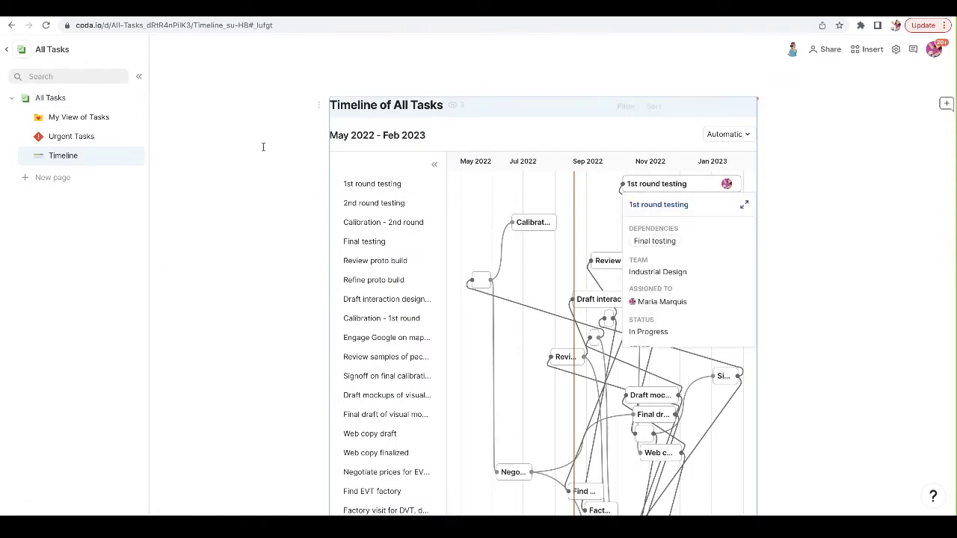
pyautogui.click(71, 106)
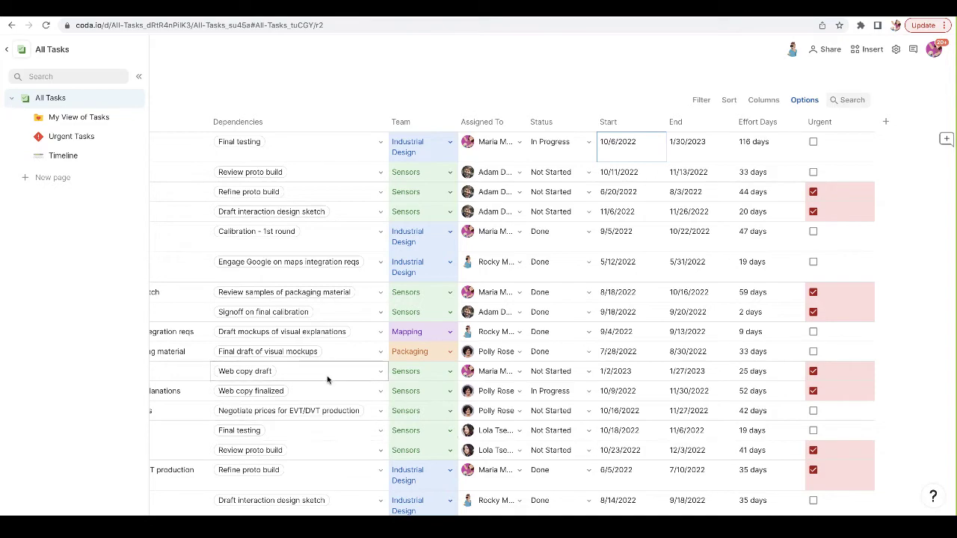
pyautogui.hscroll(-3, 327, 380)
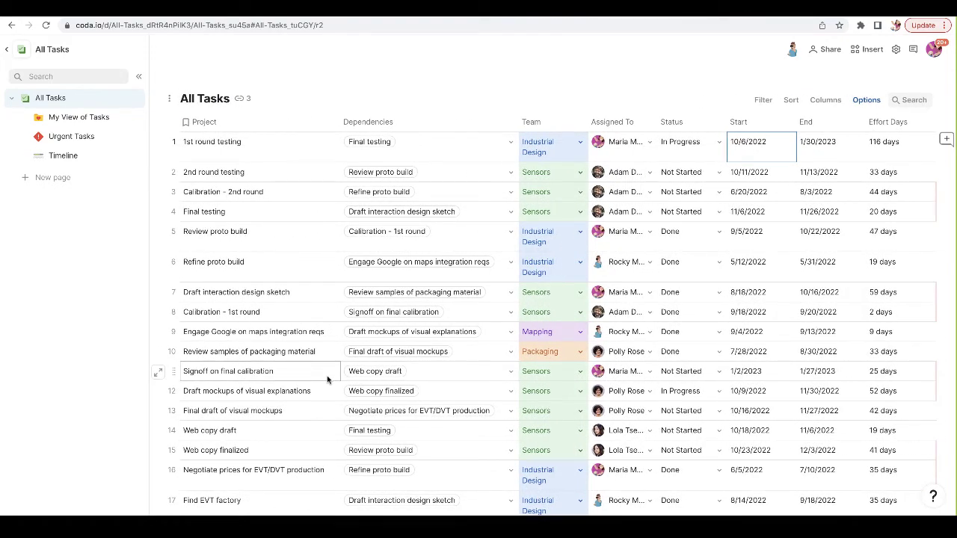
pyautogui.scroll(2, 327, 380)
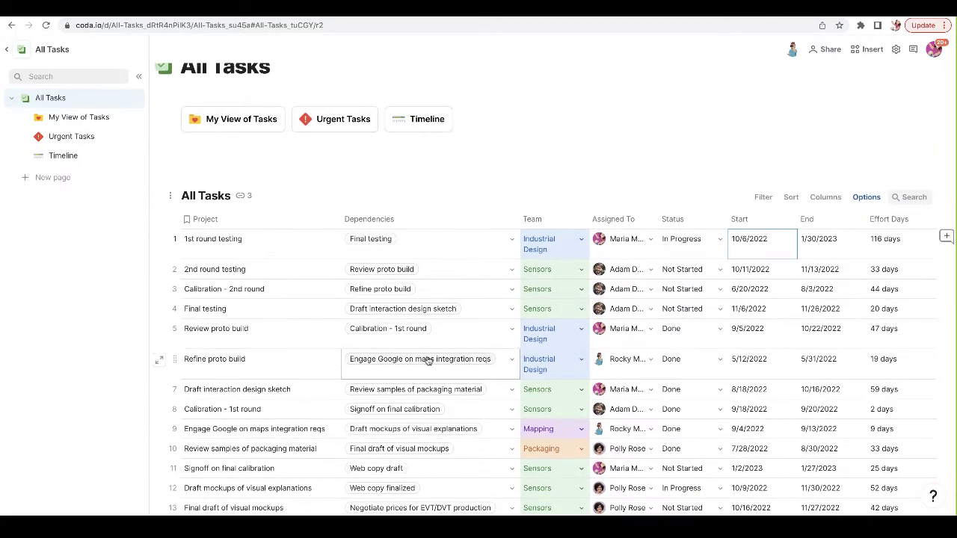
# - Open the select list options of the Team column in the All Tasks table
pyautogui.moveTo(428, 360)
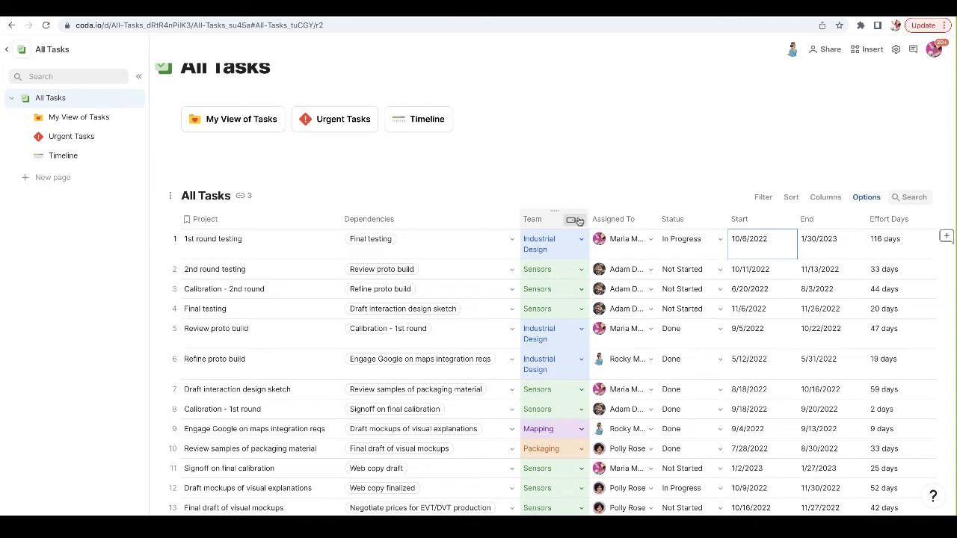
pyautogui.click(583, 222)
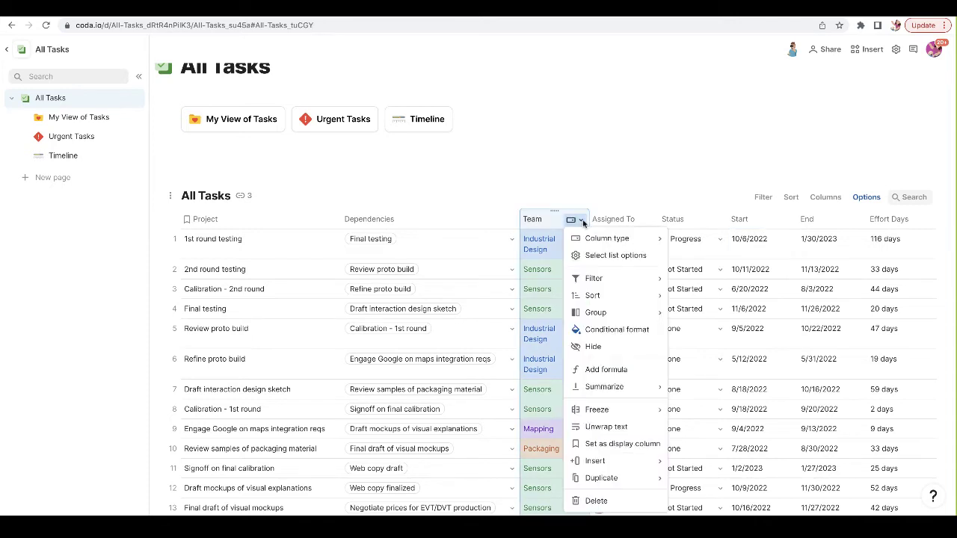
pyautogui.click(598, 256)
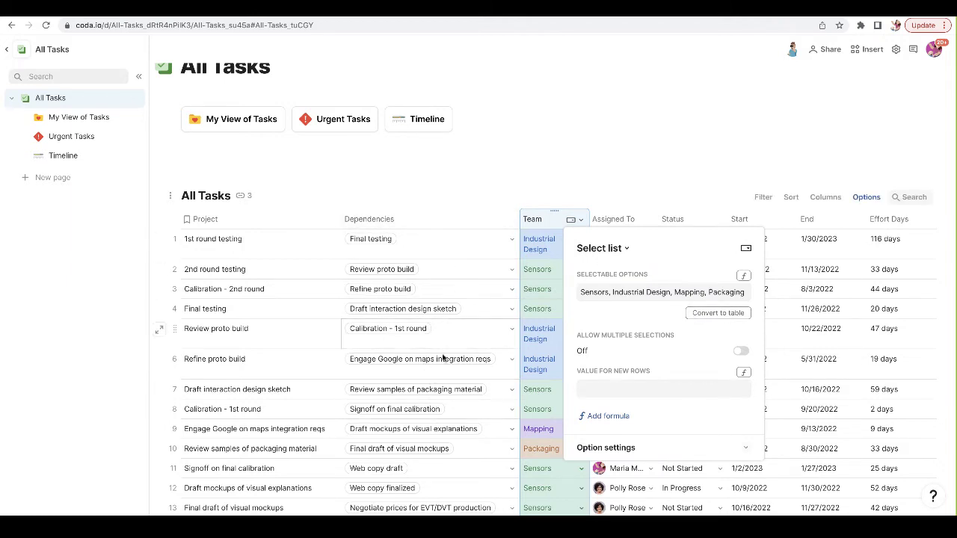
pyautogui.moveTo(451, 311)
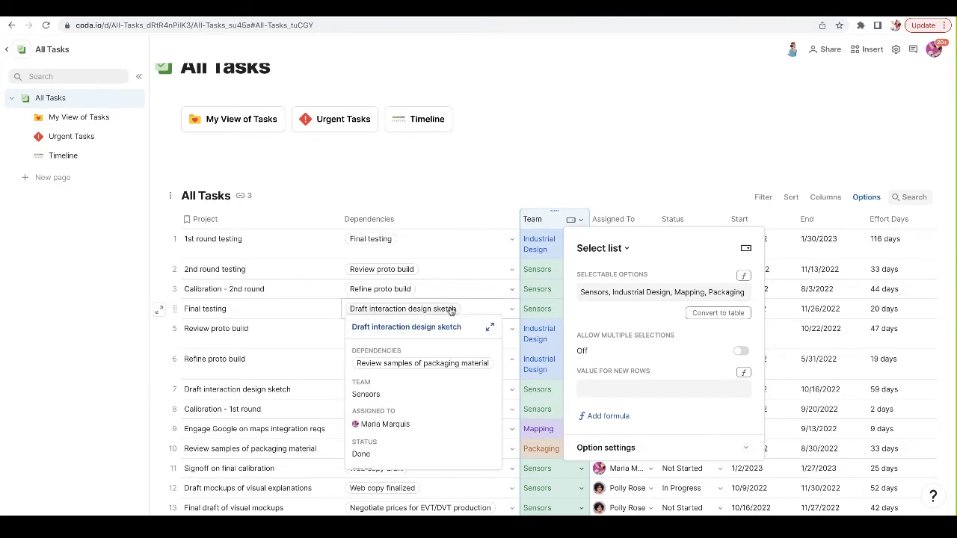
pyautogui.scroll(-3, 432, 412)
pyautogui.scroll(2, 429, 417)
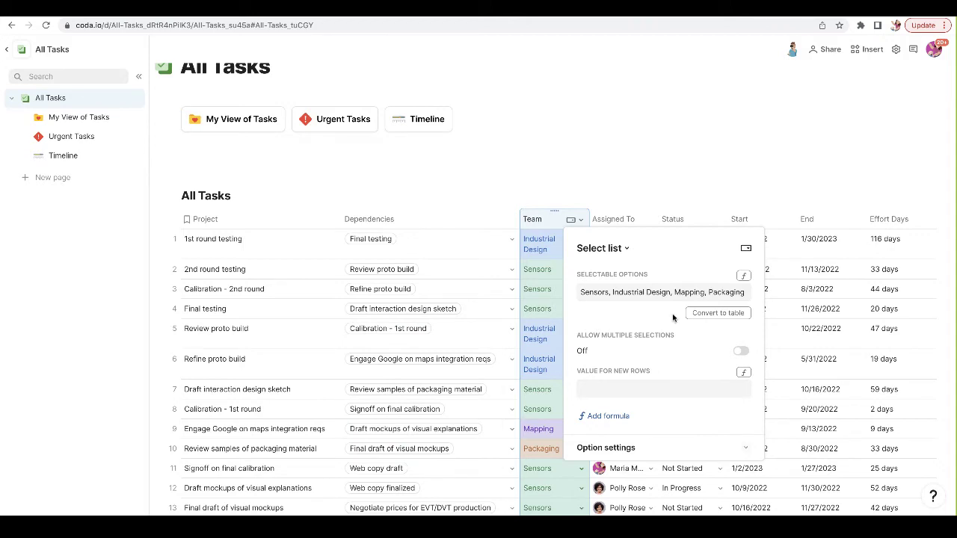
# - Convert the Team column's options into a table named Team in a new page, and nest that page first under All Tasks
pyautogui.click(723, 316)
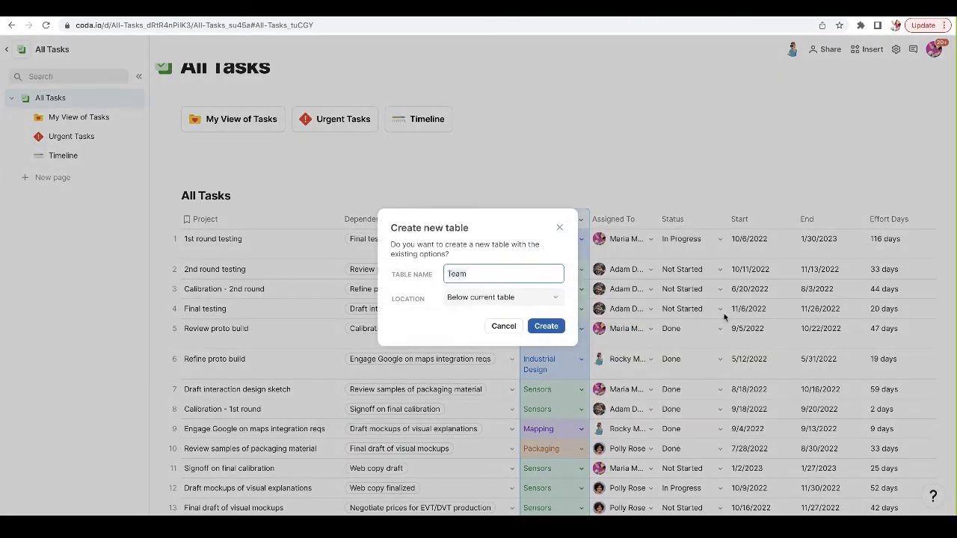
pyautogui.click(533, 299)
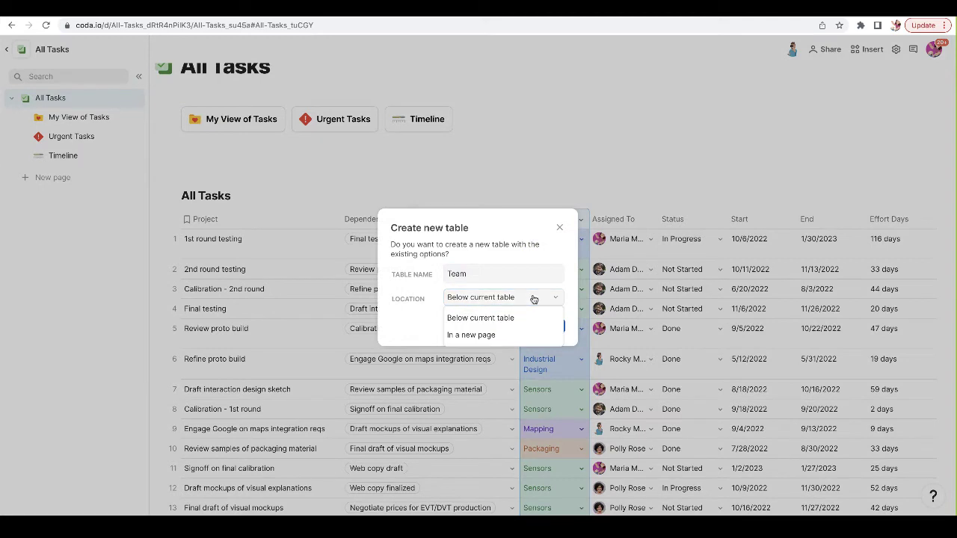
pyautogui.click(520, 336)
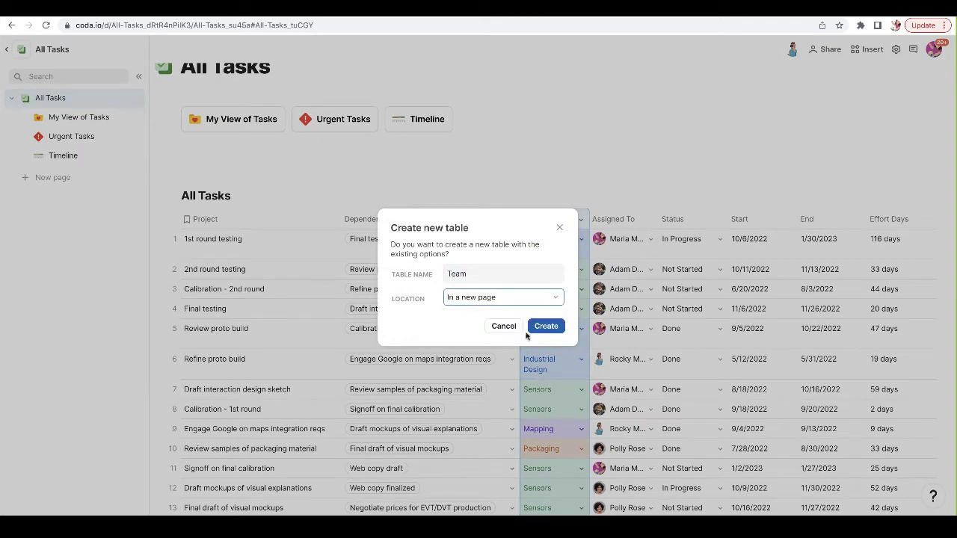
pyautogui.click(456, 275)
pyautogui.doubleClick(457, 275)
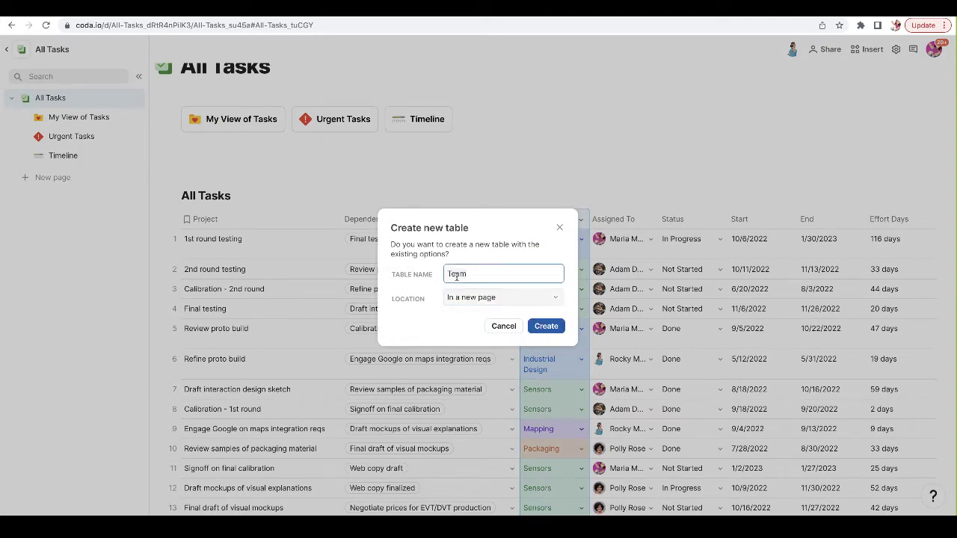
pyautogui.write('Summary')
pyautogui.doubleClick(458, 276)
pyautogui.write('Team')
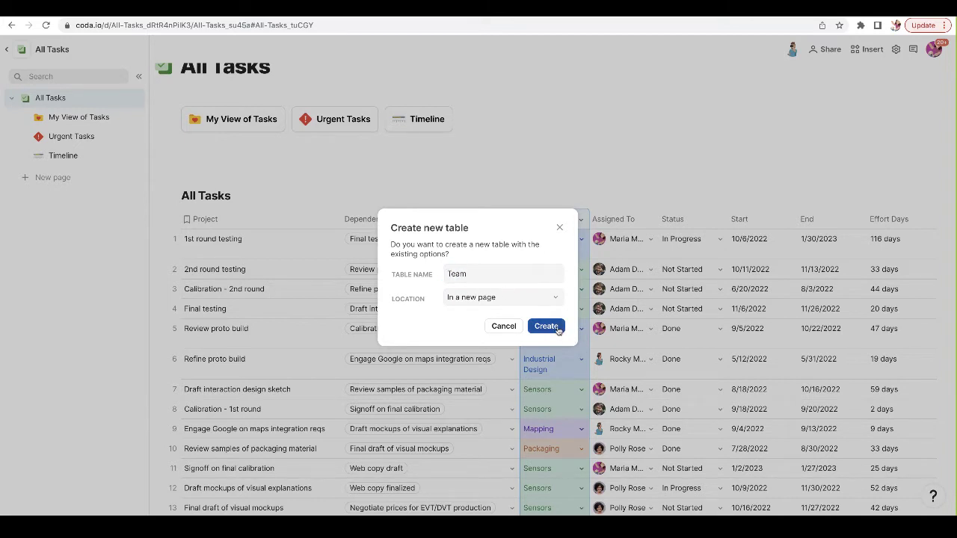
pyautogui.click(557, 330)
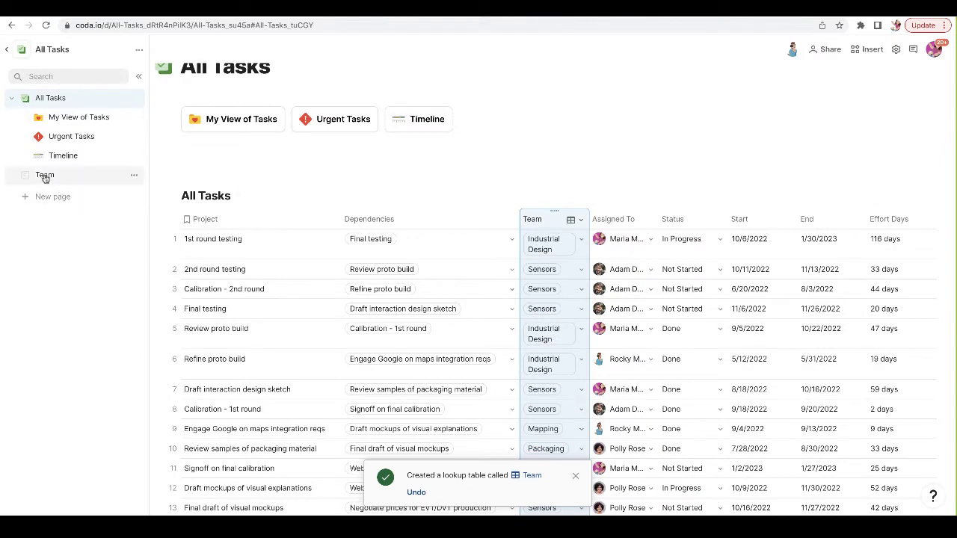
pyautogui.moveTo(45, 175); pyautogui.dragTo(81, 114)
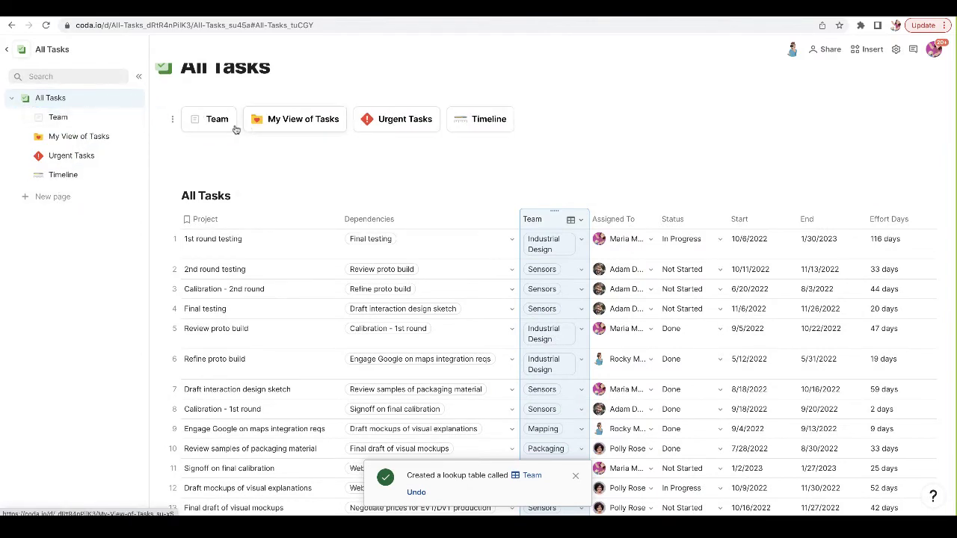
# - Rename the Team page under All Tasks as Summary of Teams
pyautogui.click(104, 118)
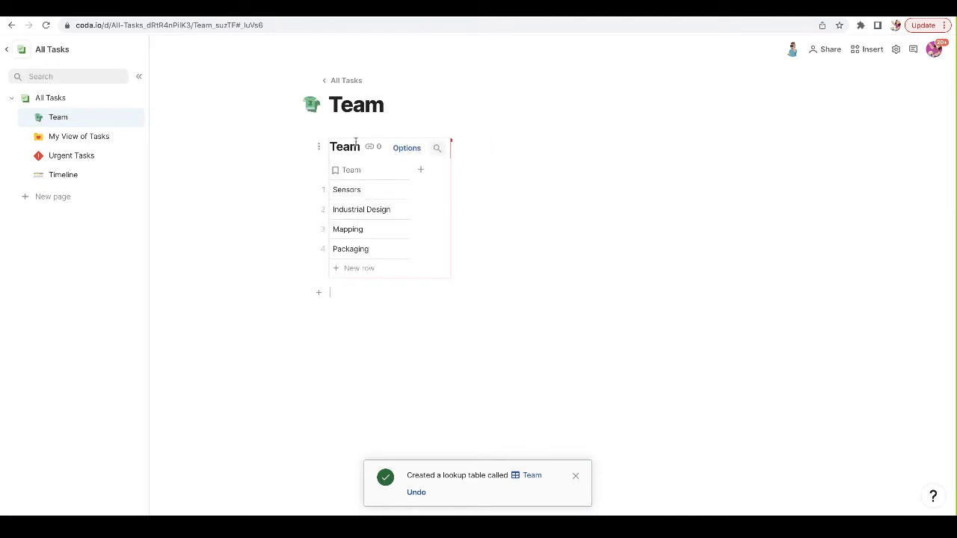
pyautogui.doubleClick(353, 104)
pyautogui.write('Su')
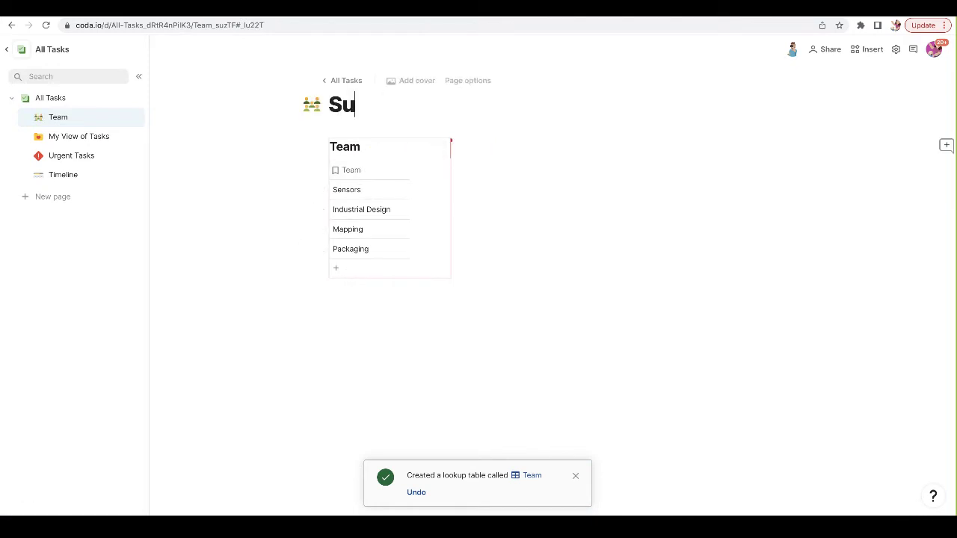
pyautogui.write('mmary of Te')
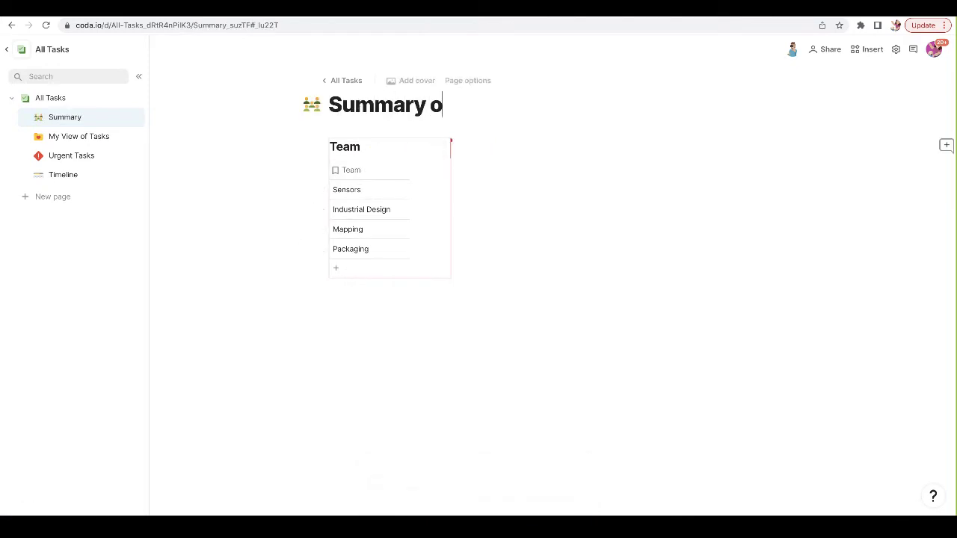
pyautogui.press('BackSpace')
pyautogui.write('Teams')
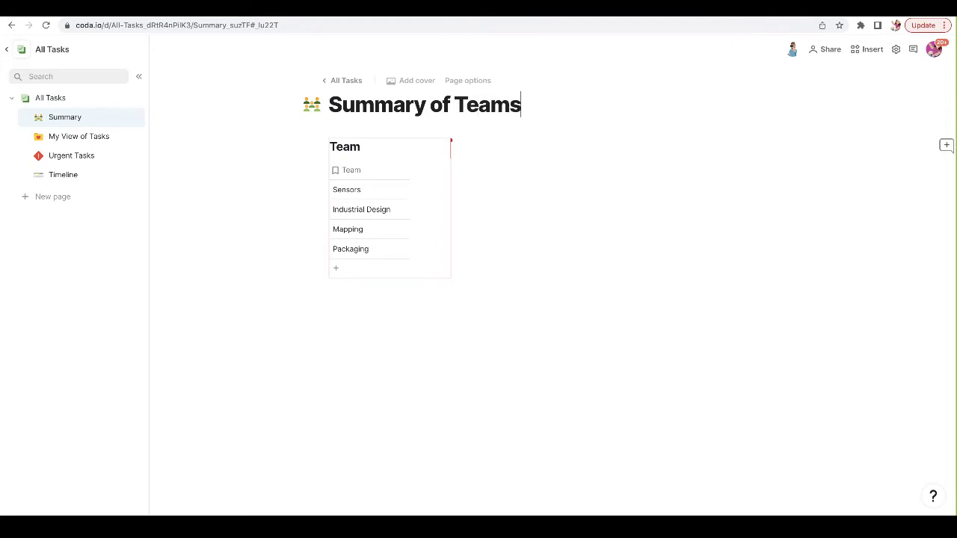
pyautogui.click(357, 352)
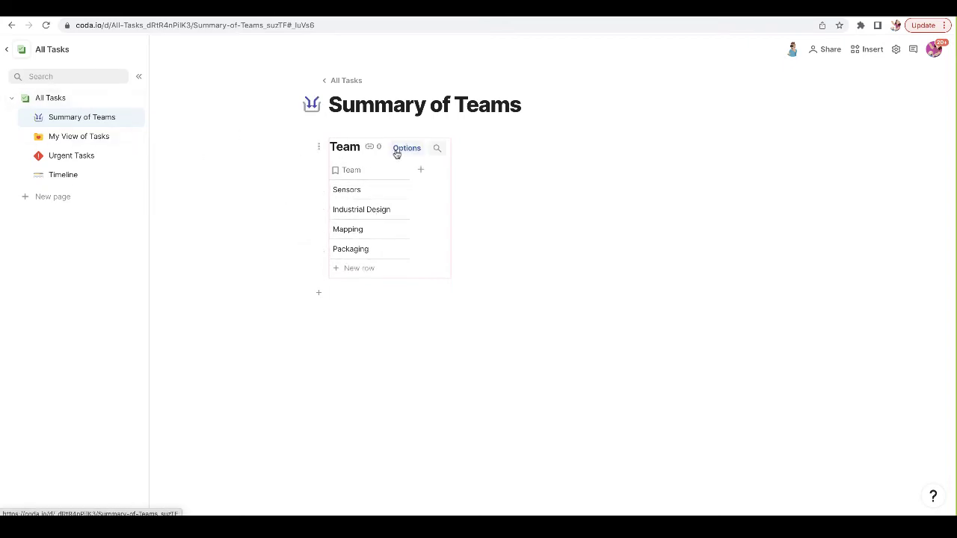
# - Add two columns named Total Tasks and Completed Tasks to the Team table
pyautogui.click(423, 170)
pyautogui.press('Escape')
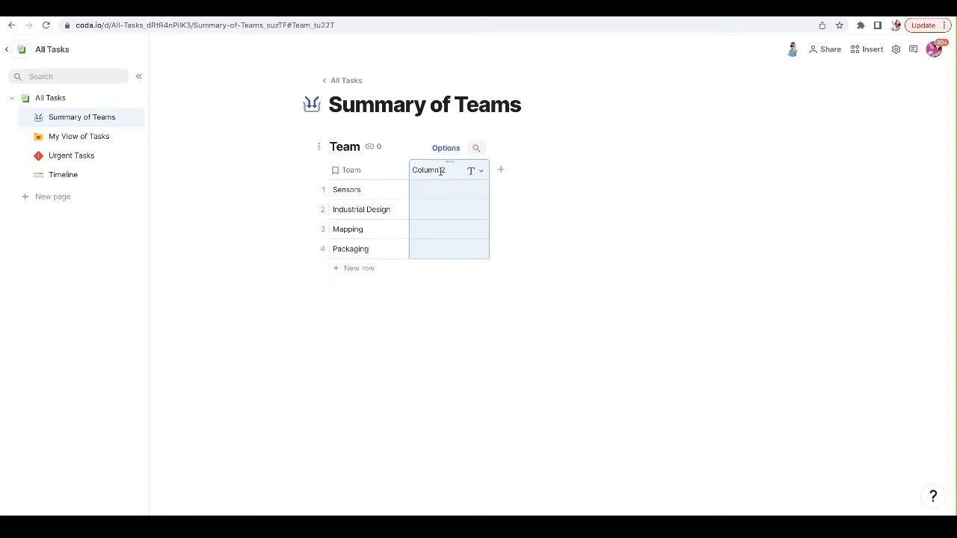
pyautogui.write('Total Tasks')
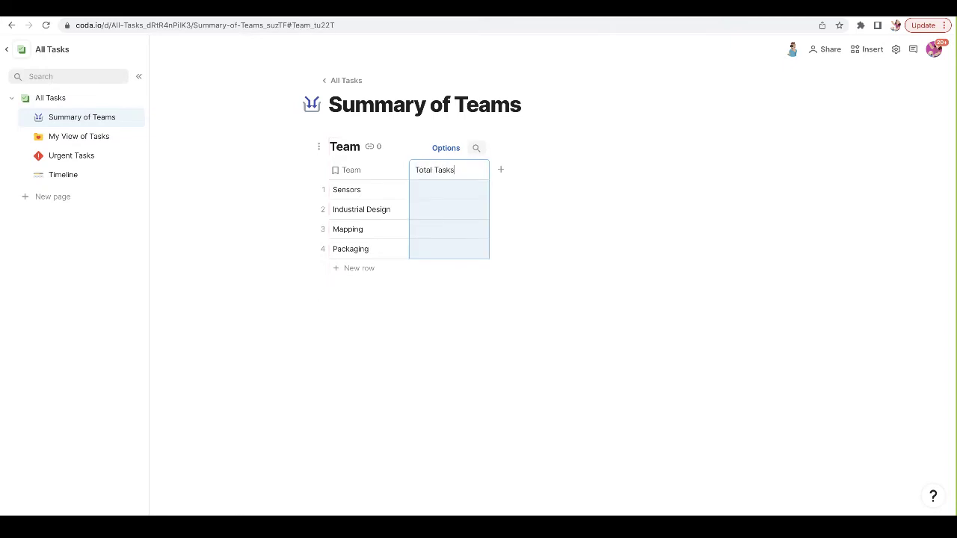
pyautogui.click(502, 170)
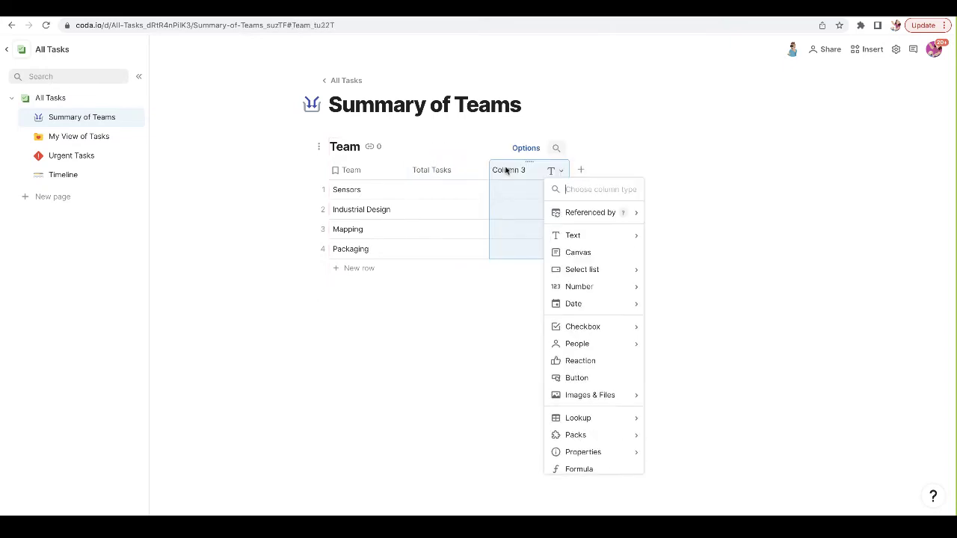
pyautogui.press('Escape')
pyautogui.write('Completed Tas')
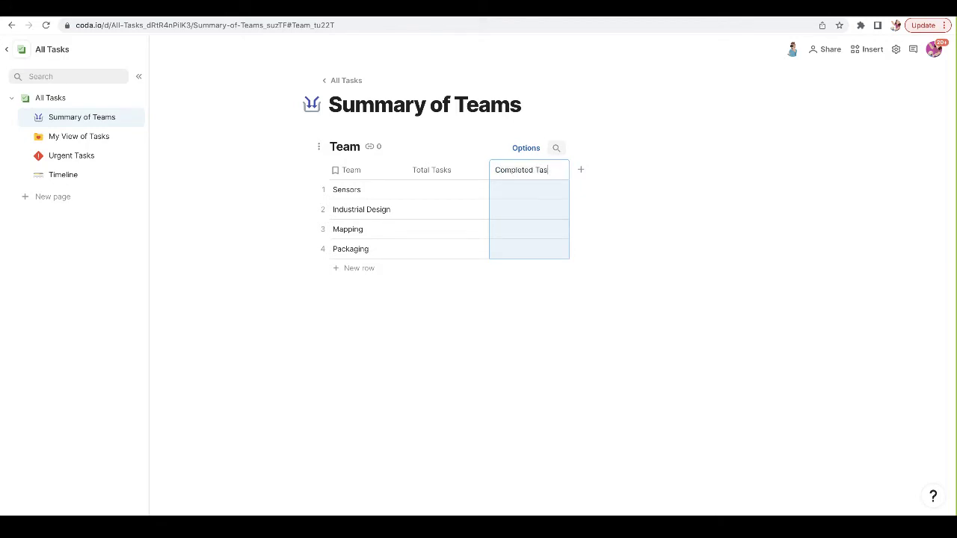
pyautogui.write('ks')
pyautogui.click(469, 199)
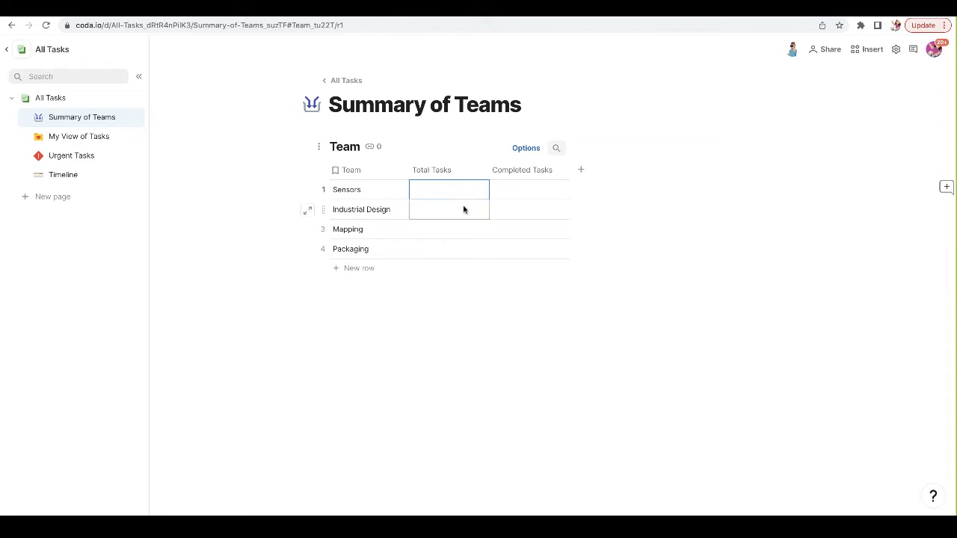
# - Add a column named Percent Complete after Completed Tasks in the Team table
pyautogui.click(581, 170)
pyautogui.click(582, 172)
pyautogui.click(582, 171)
pyautogui.write('Per')
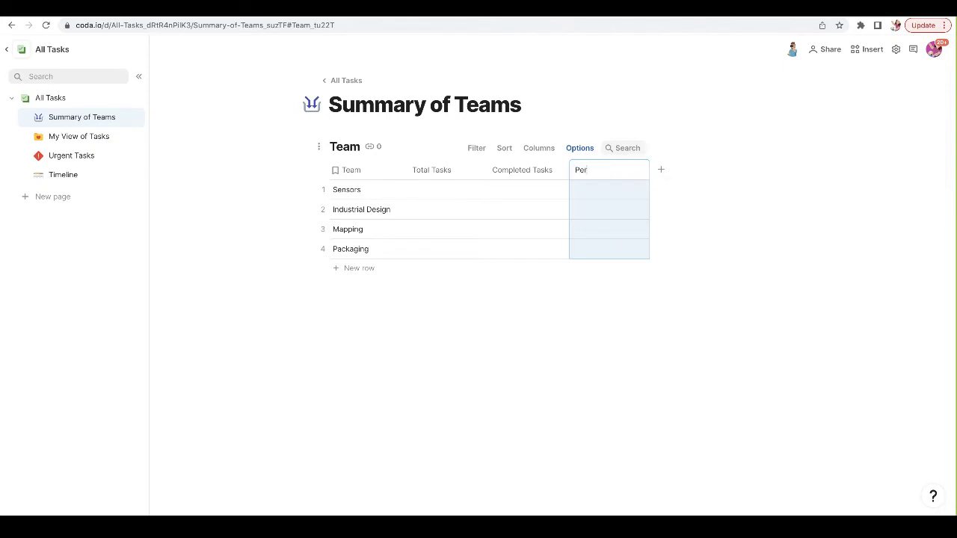
pyautogui.write('cent Complete')
pyautogui.click(458, 195)
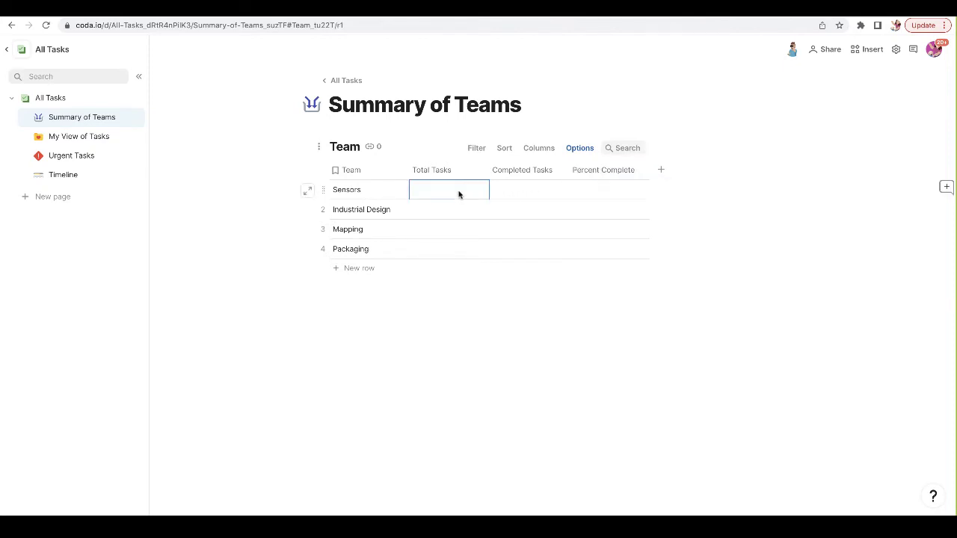
# - Try a simple arithmetic formula on the page below the Team table, and delete it
pyautogui.click(397, 330)
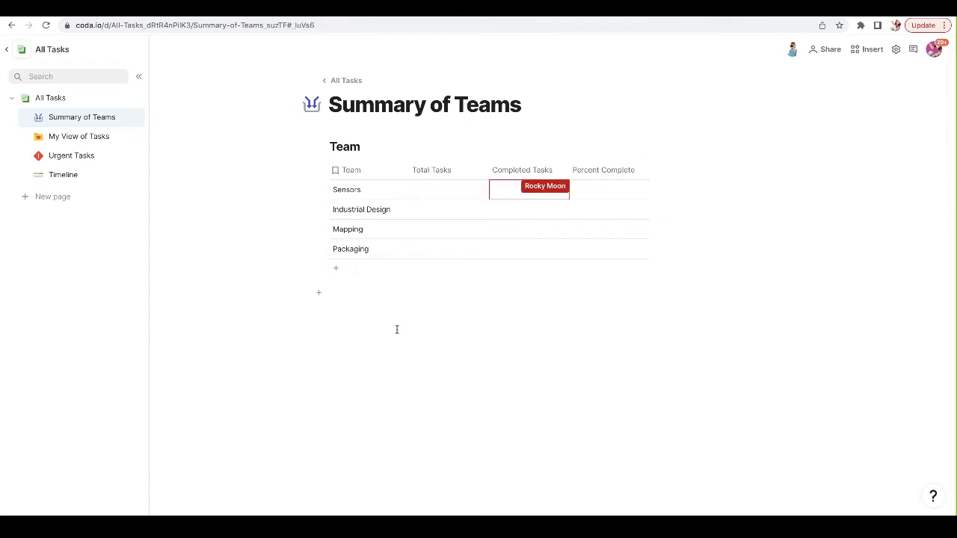
pyautogui.press('=')
pyautogui.write('2+2')
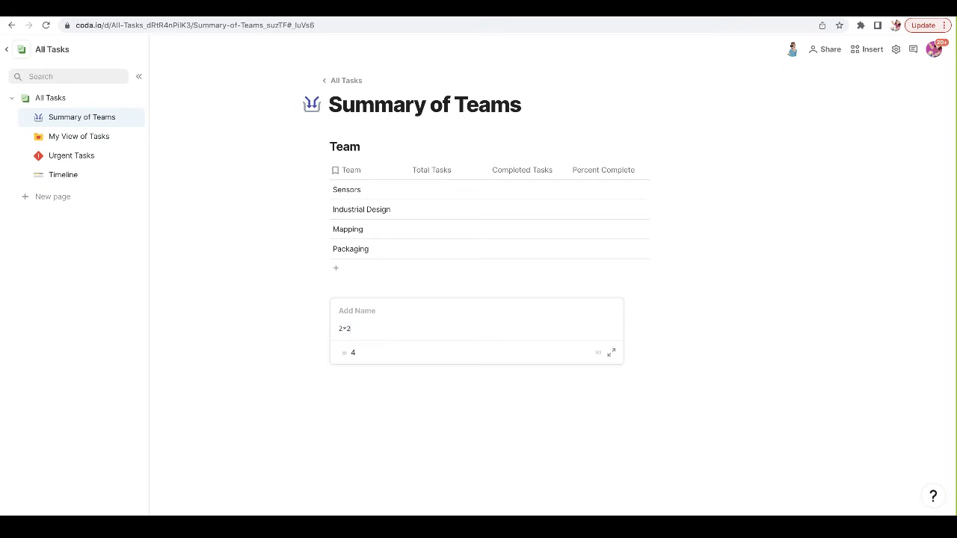
pyautogui.press('Return')
pyautogui.press('BackSpace')
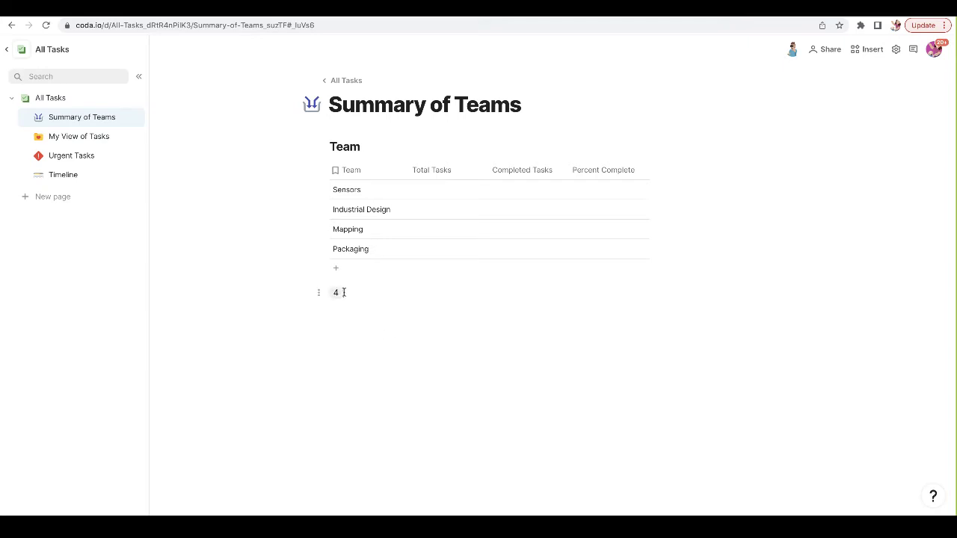
pyautogui.press('BackSpace')
# - Give the Total Tasks column the formula All Tasks.Filter(Team=thisRow).Count() to count each team's tasks
pyautogui.click(486, 184)
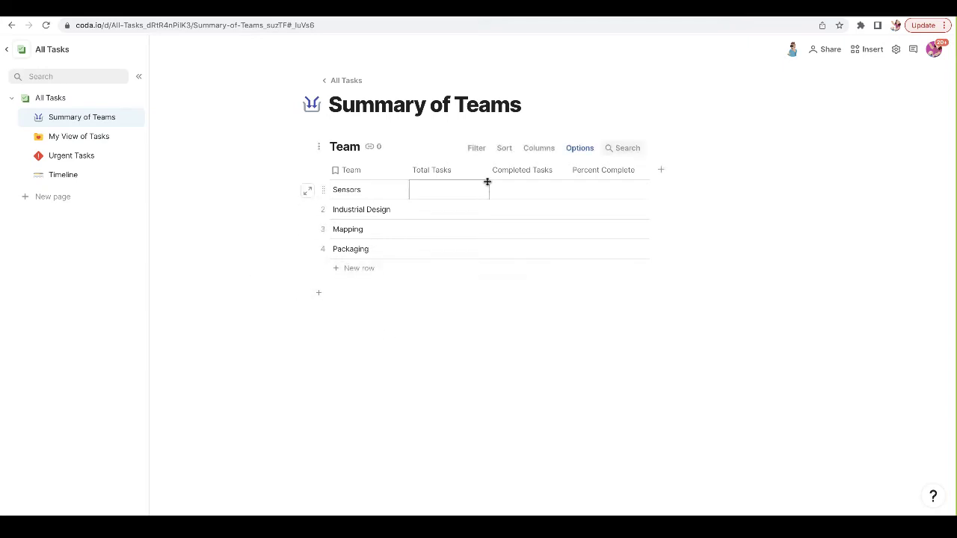
pyautogui.click(450, 193)
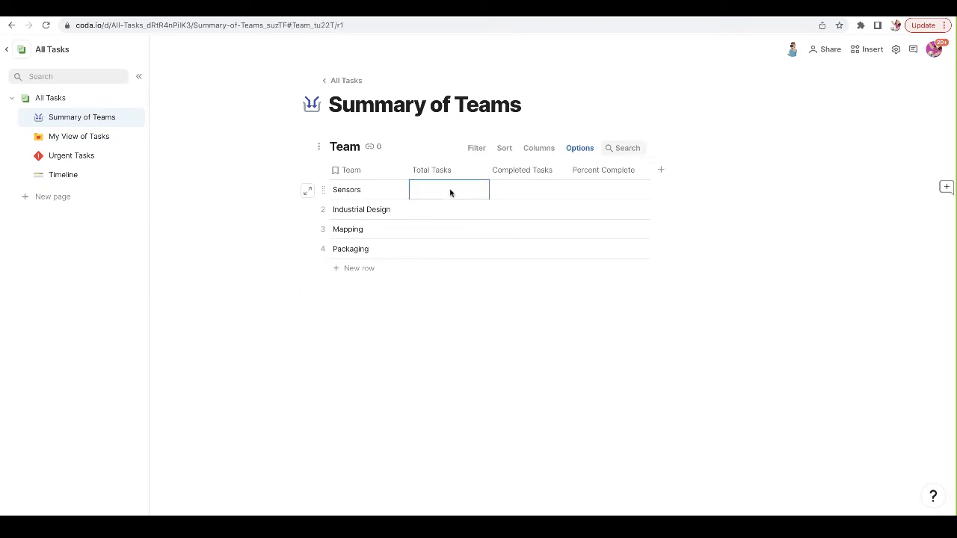
pyautogui.press('=')
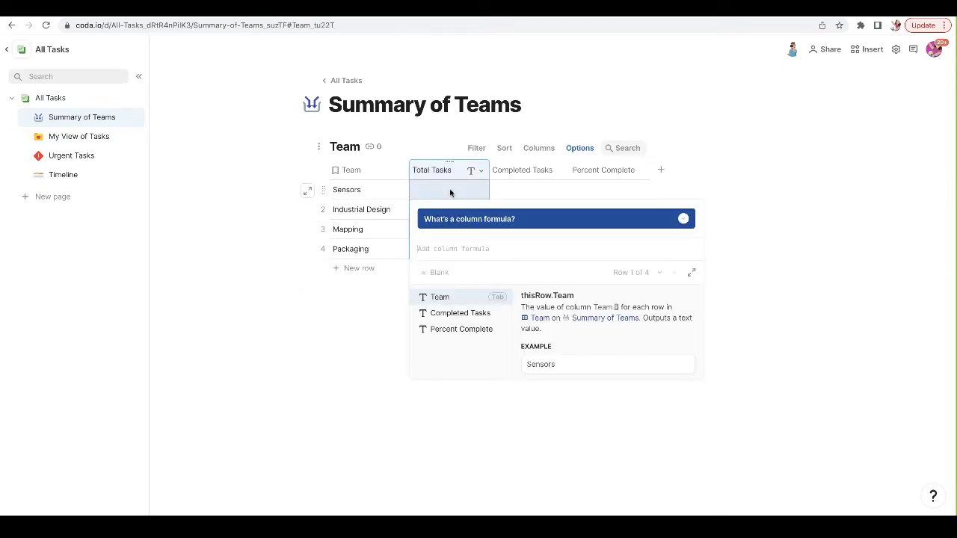
pyautogui.write('all Tasks')
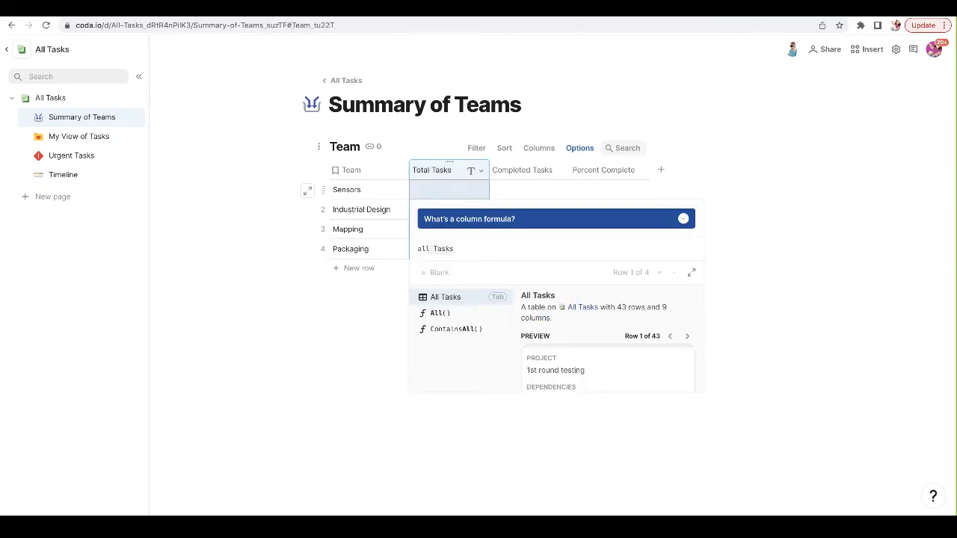
pyautogui.press('Tab')
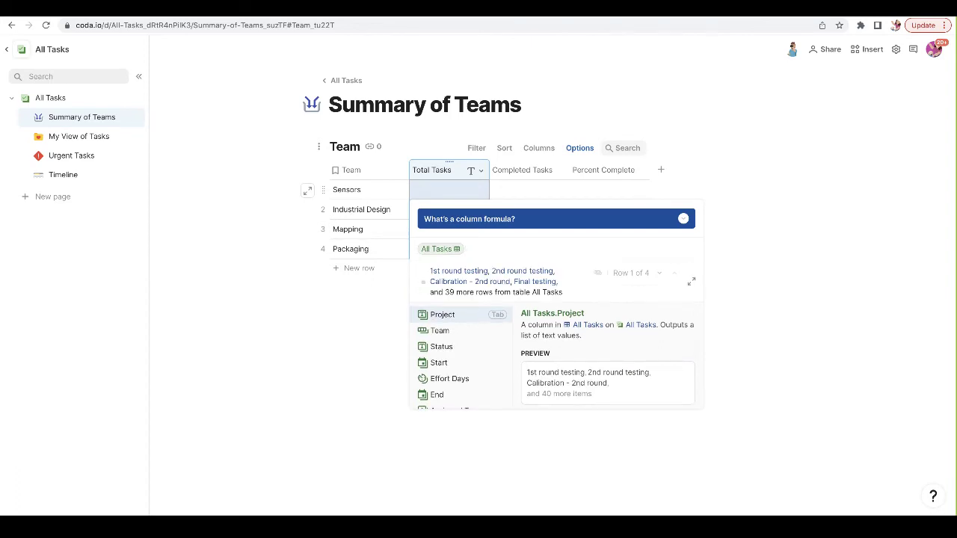
pyautogui.write('.')
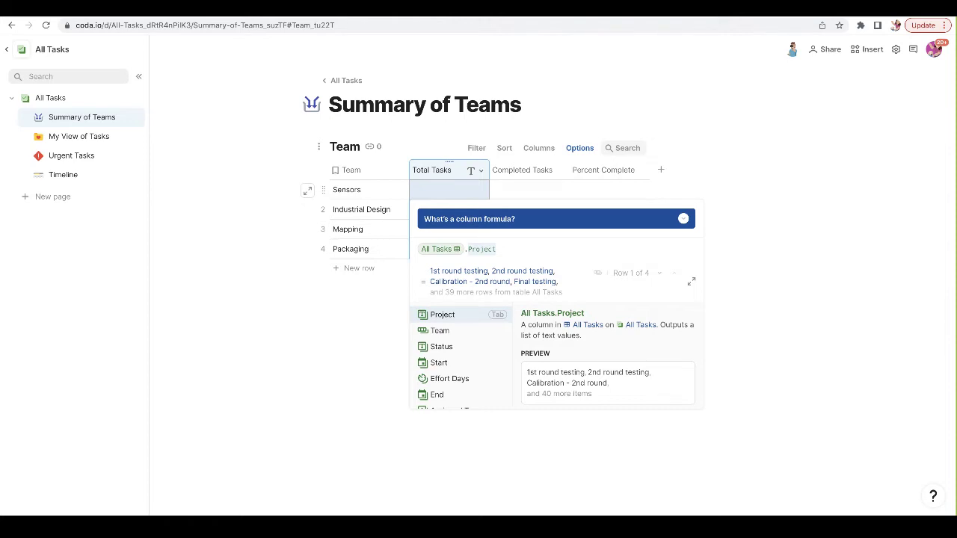
pyautogui.write('Filter(')
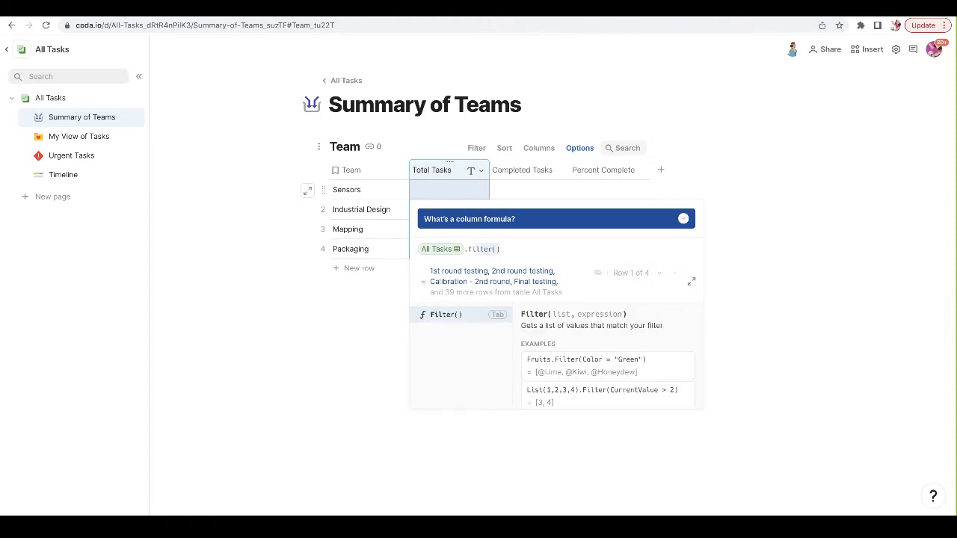
pyautogui.press('Tab')
pyautogui.write('Team')
pyautogui.press('Tab')
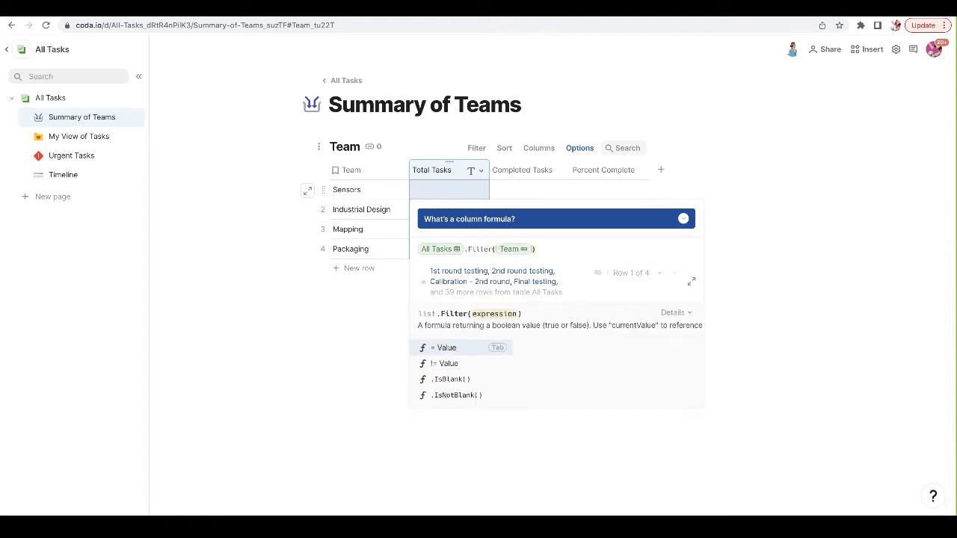
pyautogui.press('Tab')
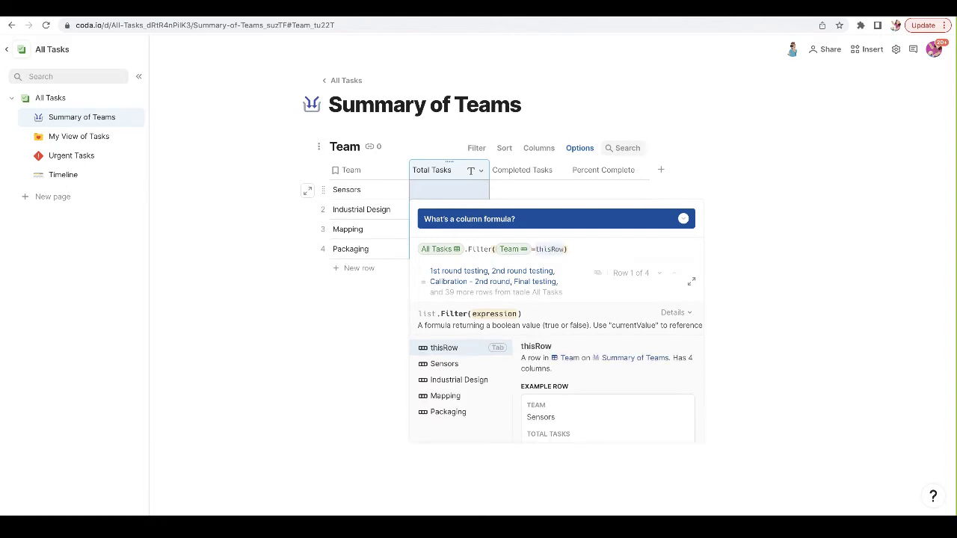
pyautogui.press('Tab')
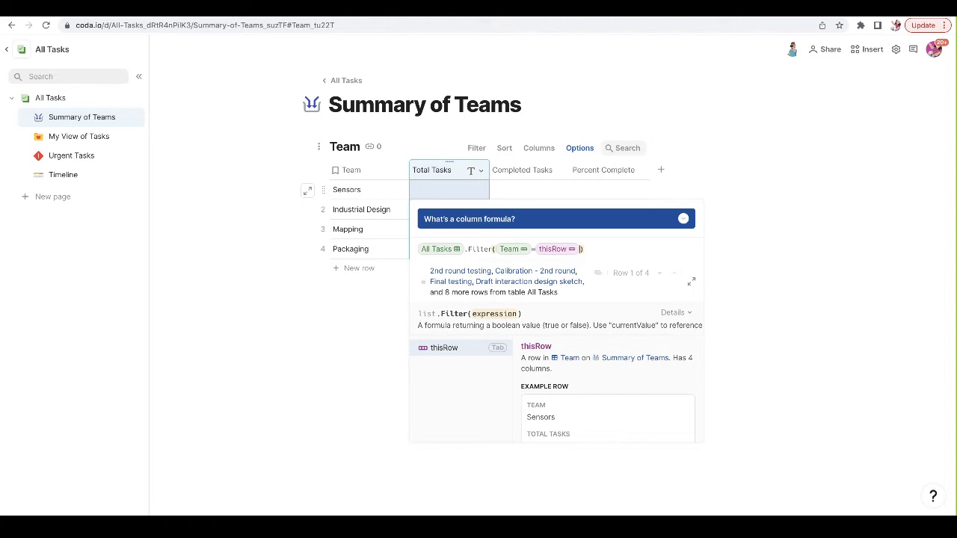
pyautogui.write(').count()')
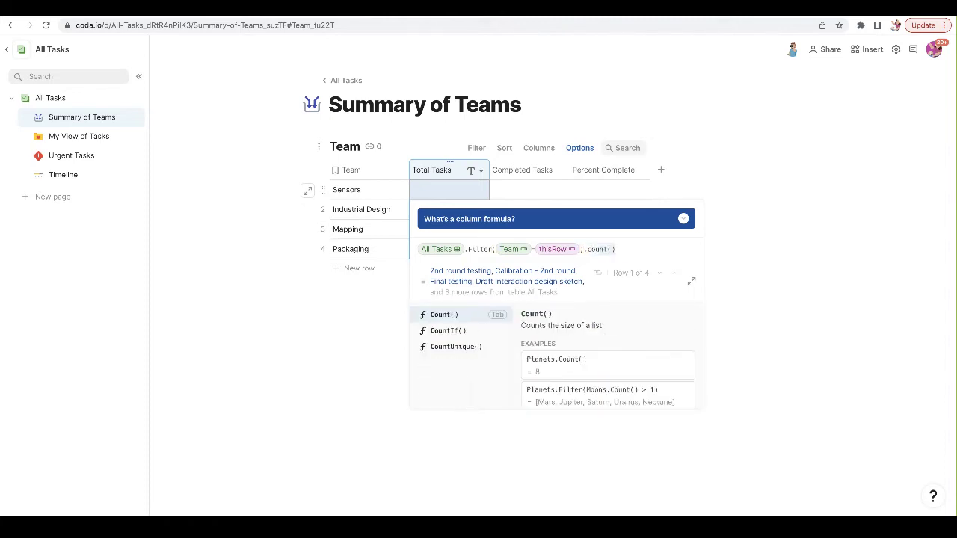
# - Complete the Total Tasks column formula by appending Count() to the All Tasks rows filtered by each row's team
pyautogui.press('Tab')
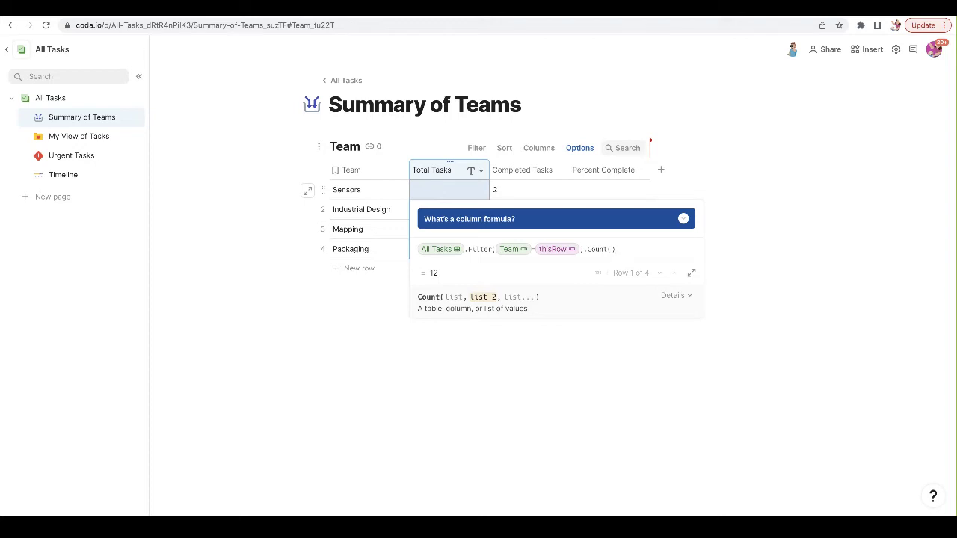
pyautogui.press('Return')
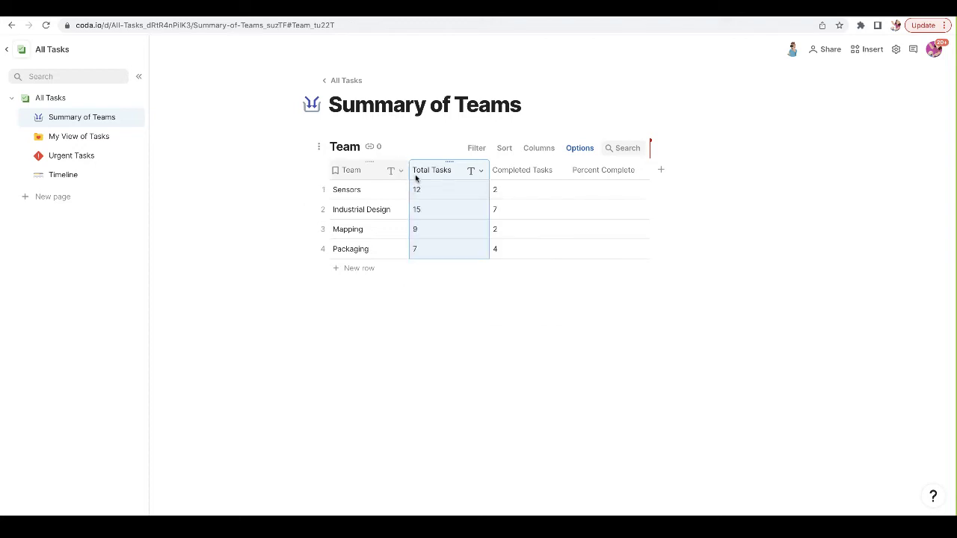
# - Review the formula and the column type options of the Completed Tasks column in the Team table
pyautogui.click(551, 174)
pyautogui.click(560, 171)
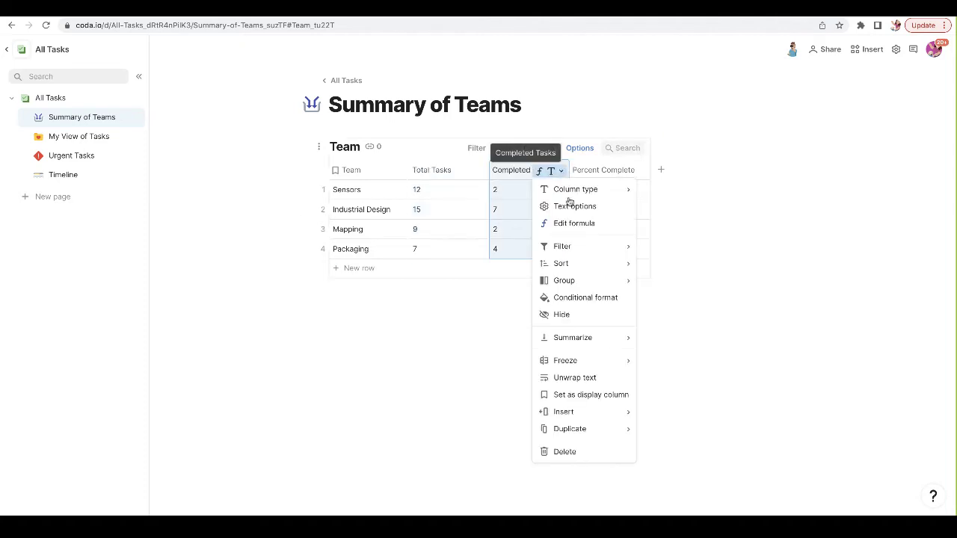
pyautogui.click(572, 222)
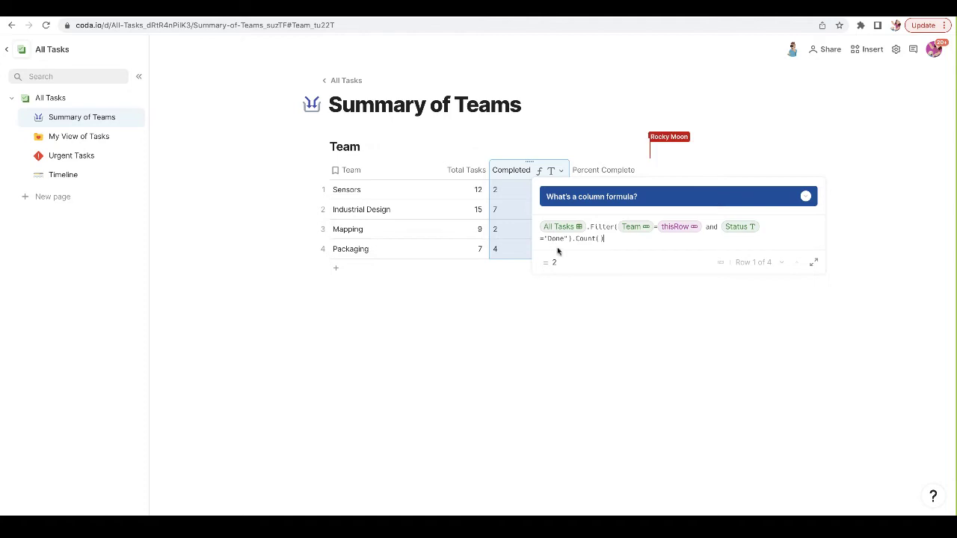
pyautogui.click(453, 211)
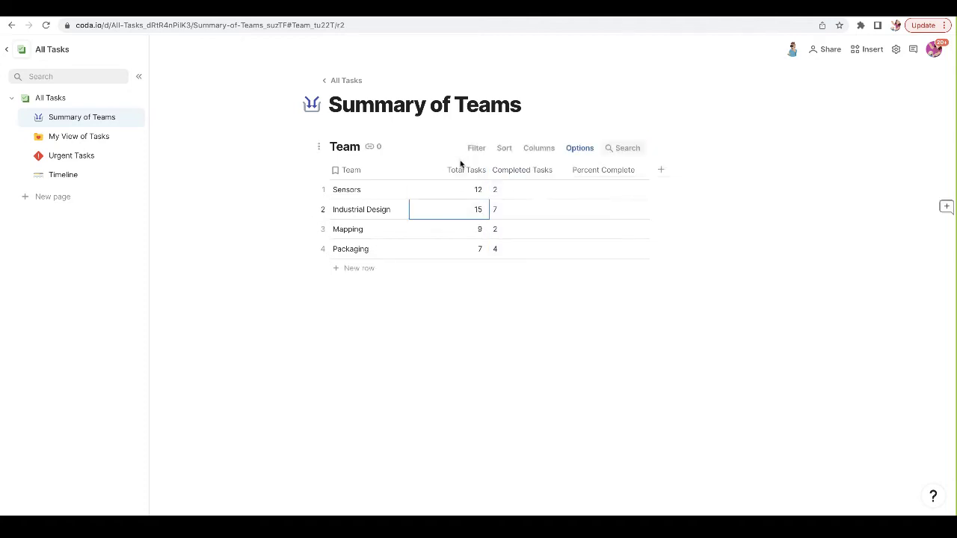
pyautogui.click(559, 173)
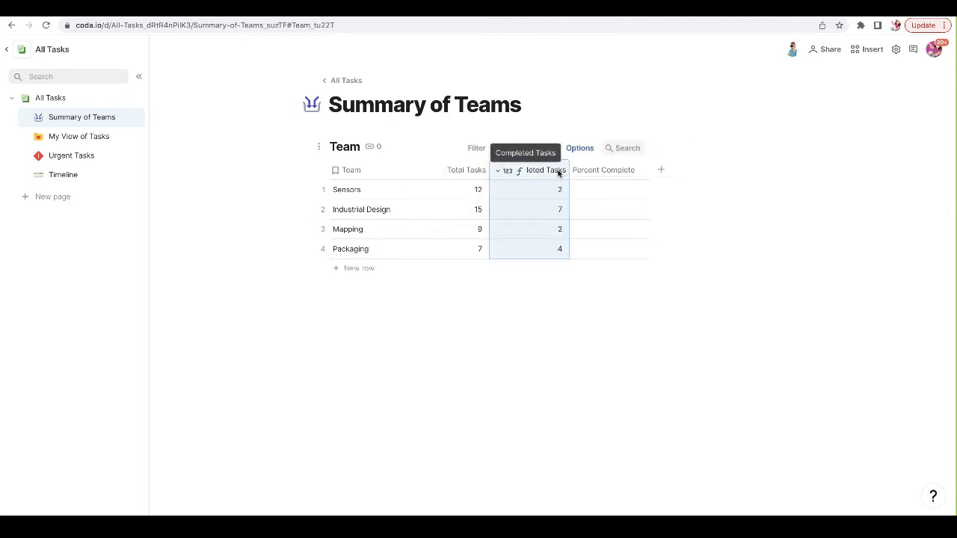
pyautogui.click(498, 172)
pyautogui.moveTo(523, 189)
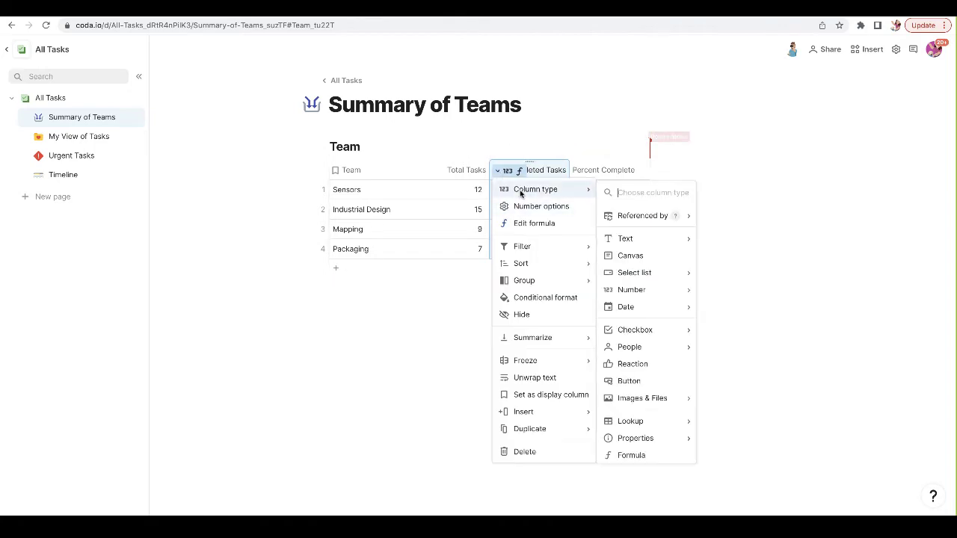
pyautogui.click(409, 219)
# - Give the Percent Complete column a formula that divides Completed Tasks by Total Tasks
pyautogui.click(626, 190)
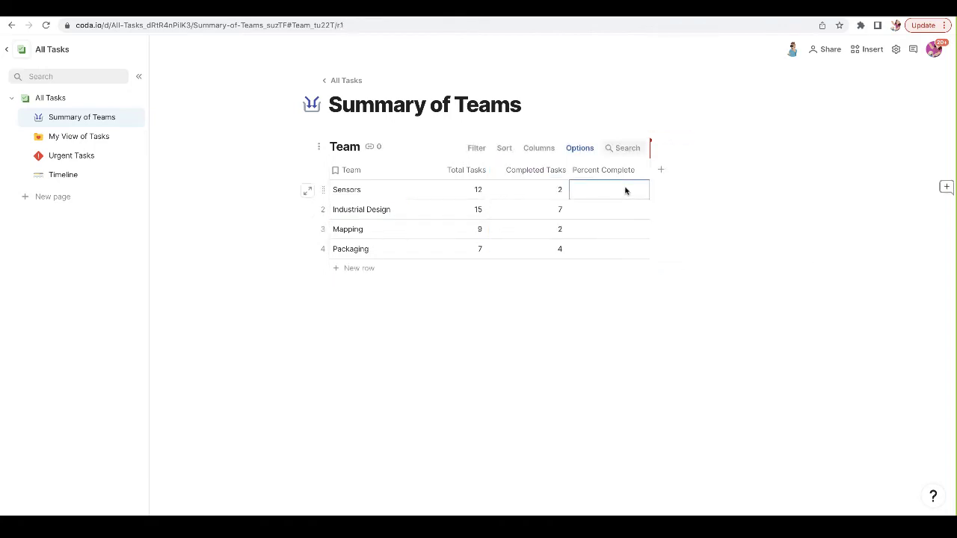
pyautogui.press('=')
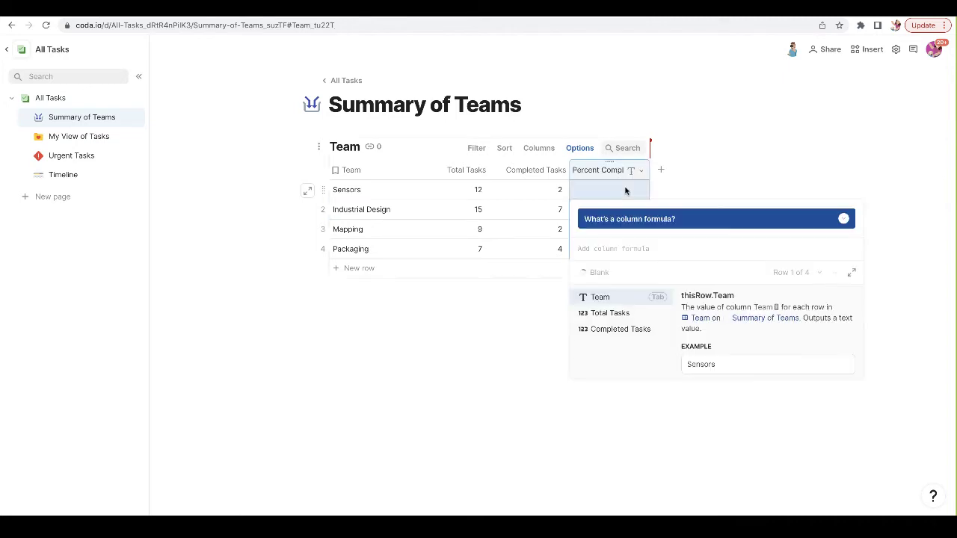
pyautogui.write('completed Tasks')
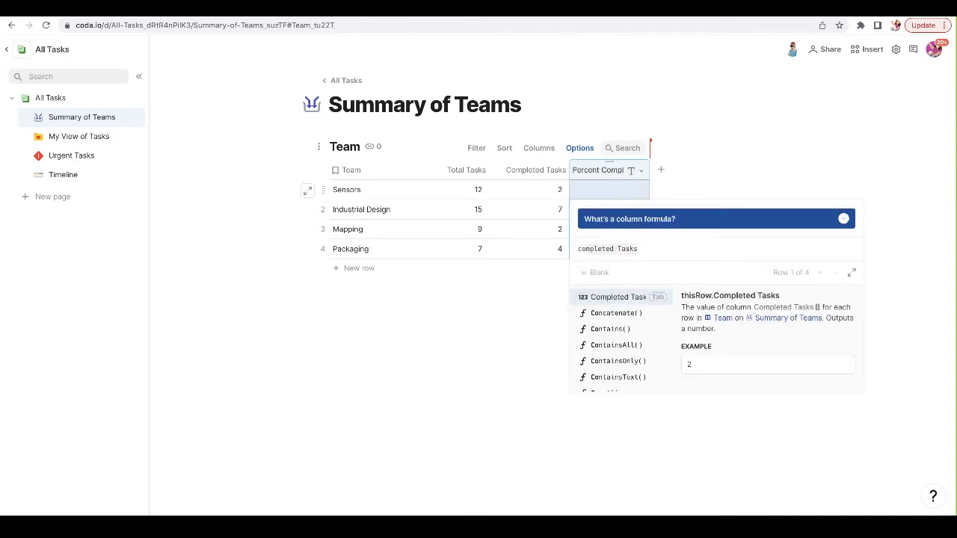
pyautogui.press('Tab')
pyautogui.write('/total Tasks')
pyautogui.press('Tab')
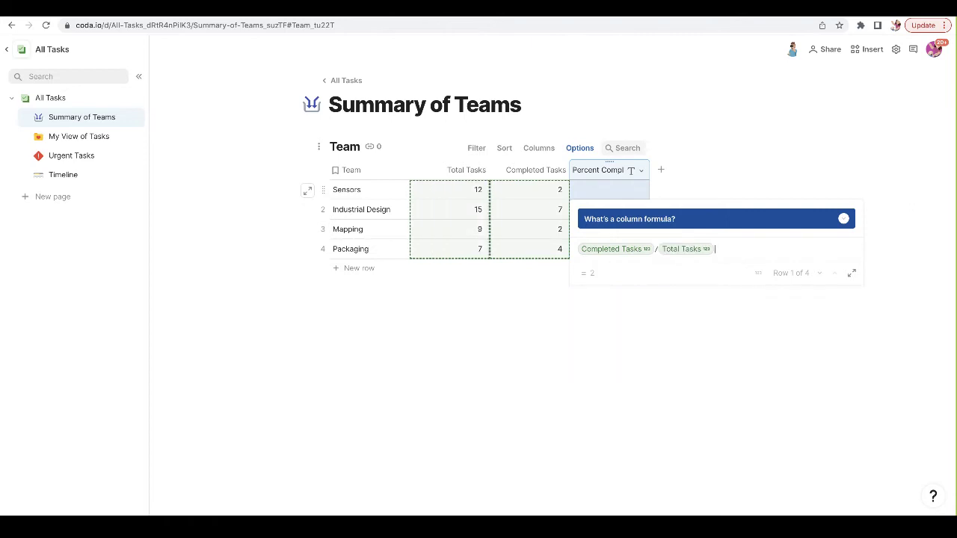
pyautogui.press('Return')
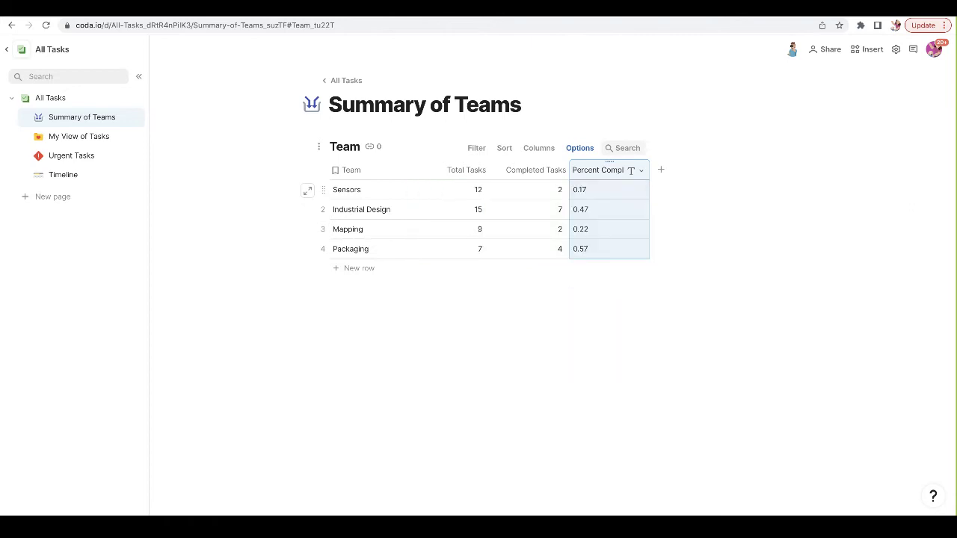
# - Change the Percent Complete column's type from text to the Percent number format
pyautogui.click(640, 171)
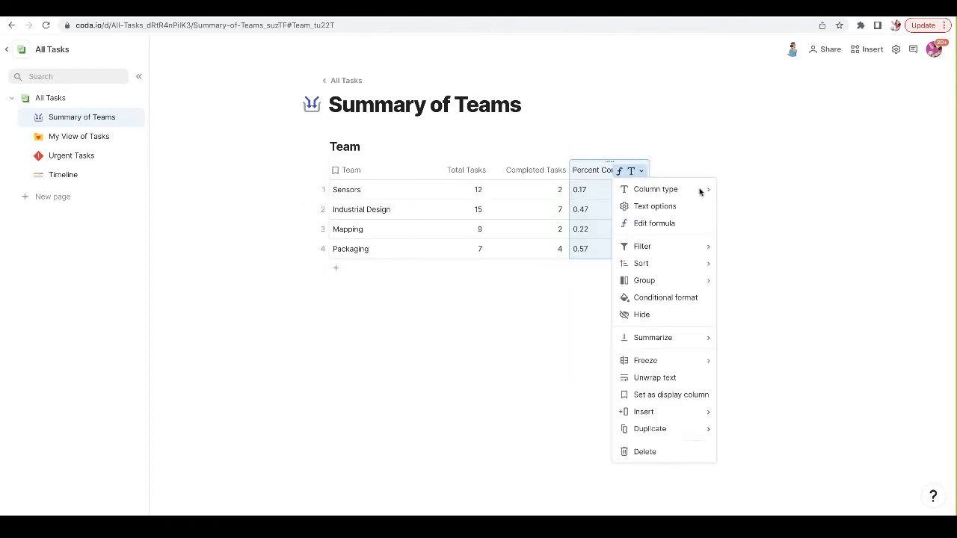
pyautogui.moveTo(677, 192)
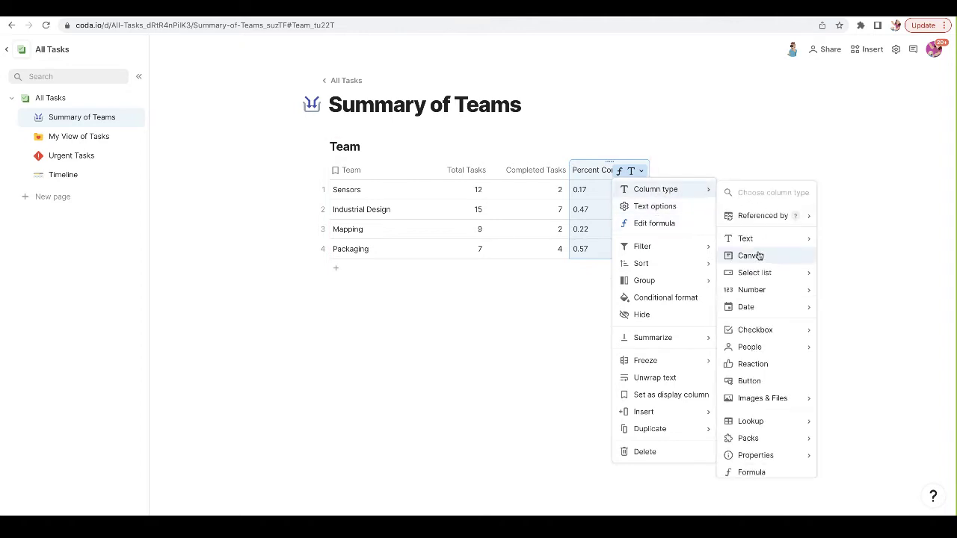
pyautogui.moveTo(756, 294)
pyautogui.click(852, 308)
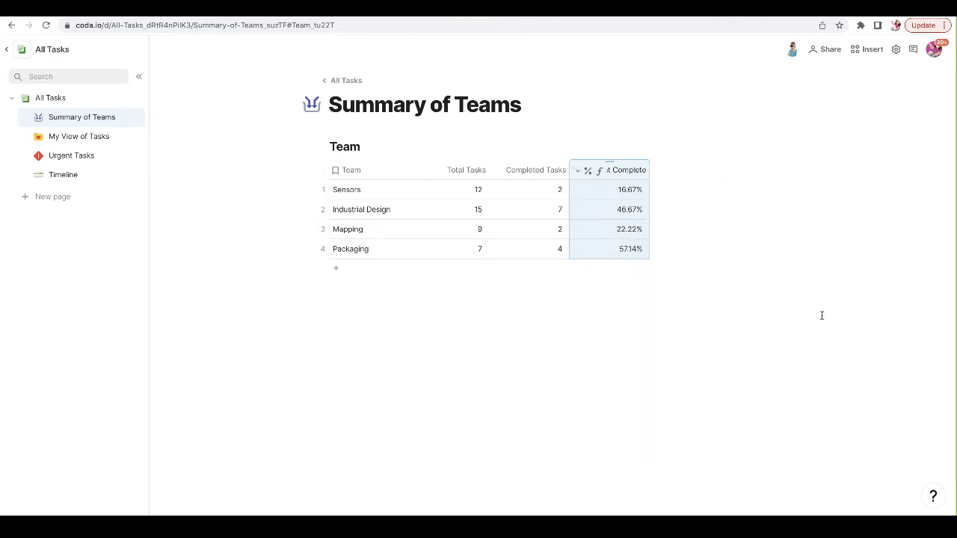
# - Set the decimal places of the Percent Complete column to None
pyautogui.click(582, 173)
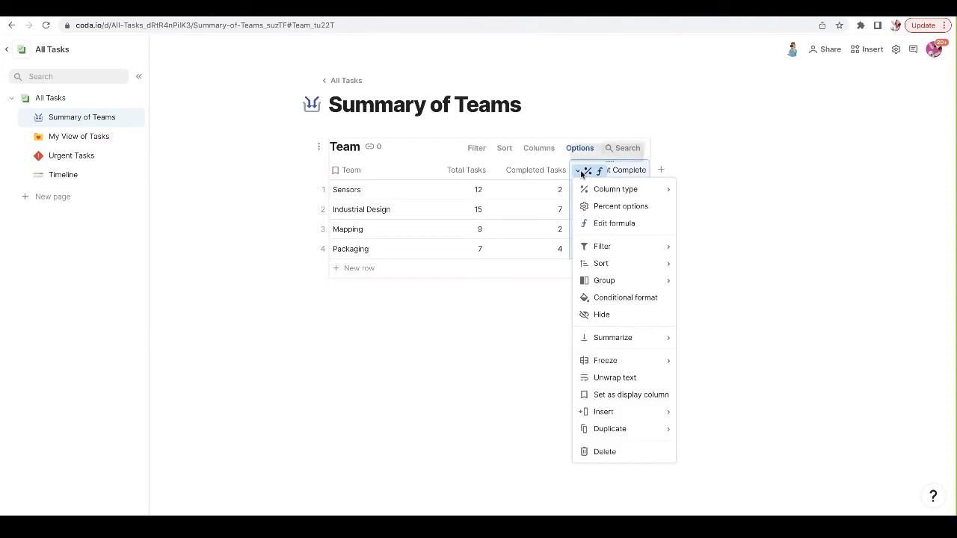
pyautogui.click(600, 212)
pyautogui.click(715, 246)
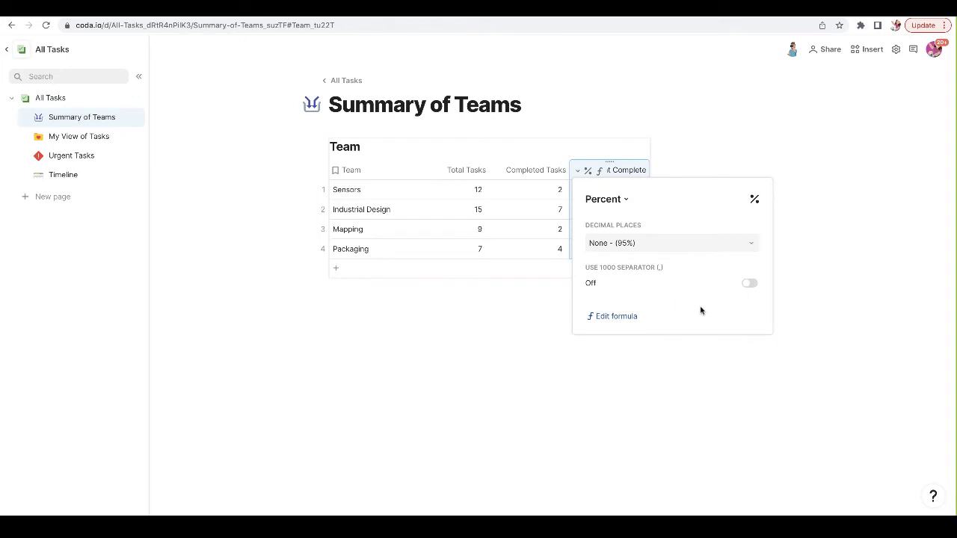
pyautogui.press('Escape')
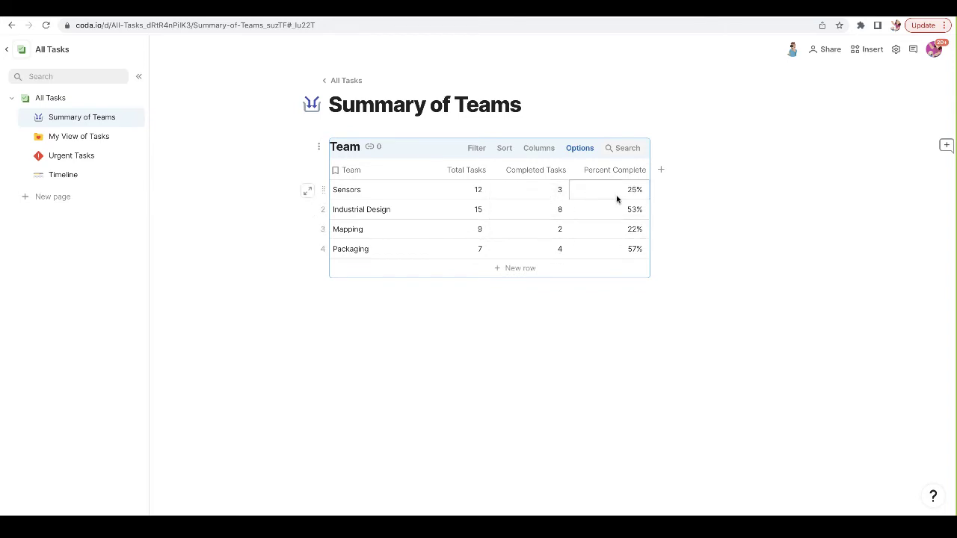
# - Add a conditional format rule to the Team table based on the Percent Complete column
pyautogui.click(586, 152)
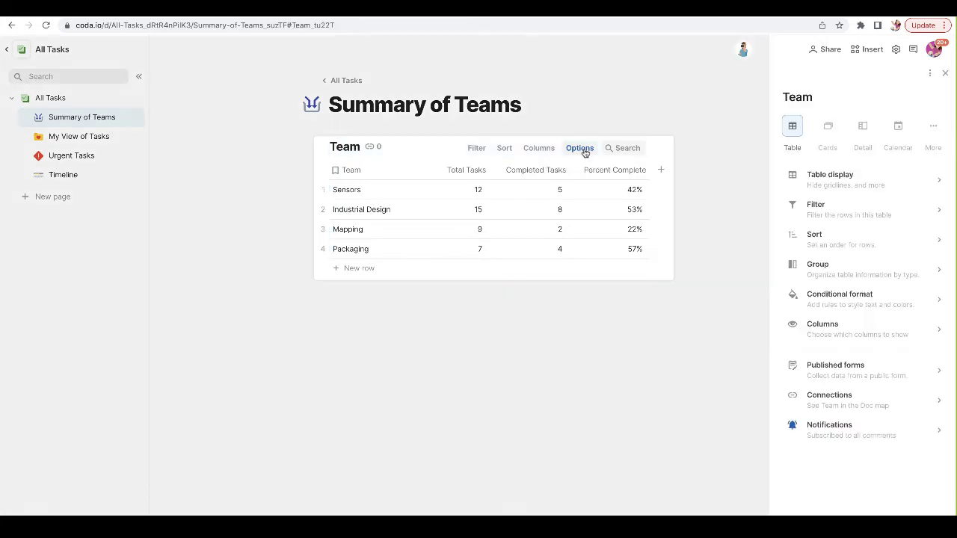
pyautogui.click(825, 302)
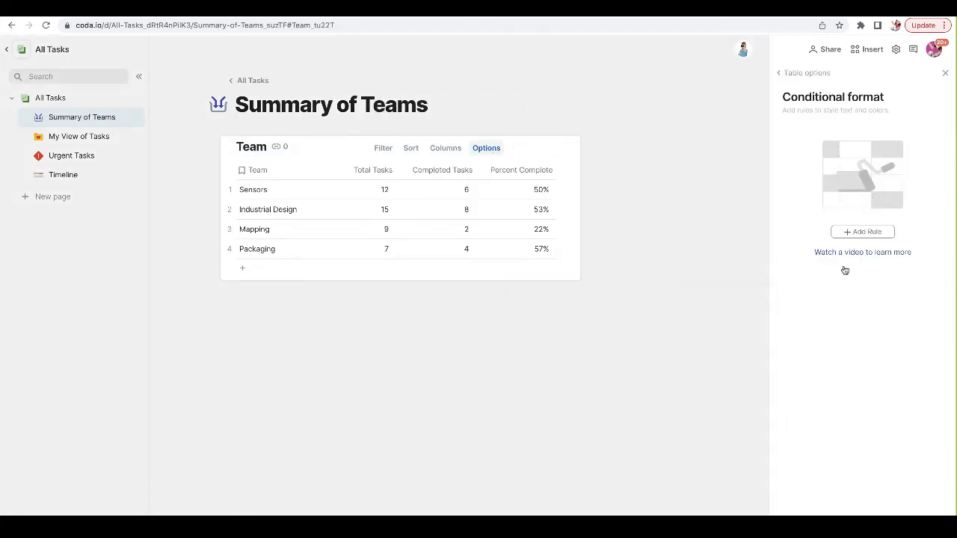
pyautogui.click(862, 233)
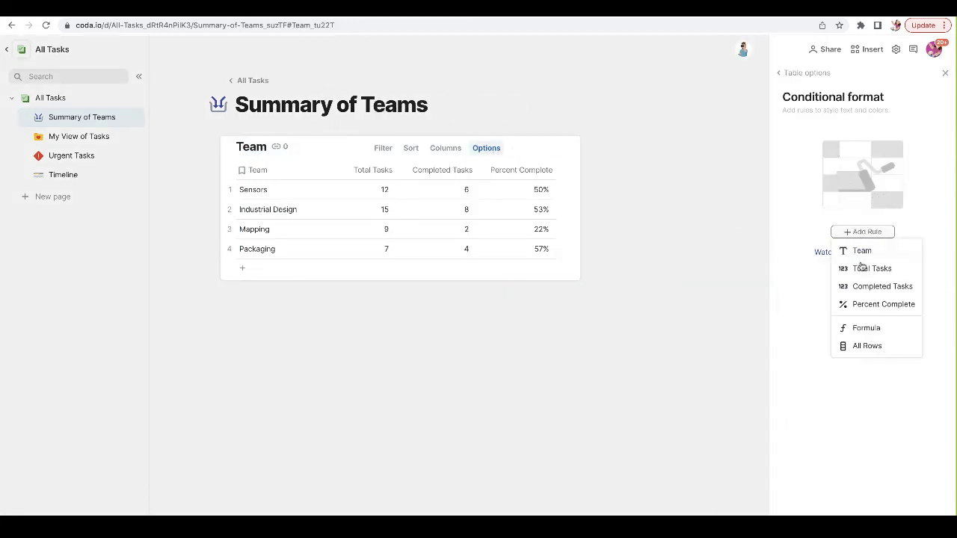
pyautogui.click(858, 305)
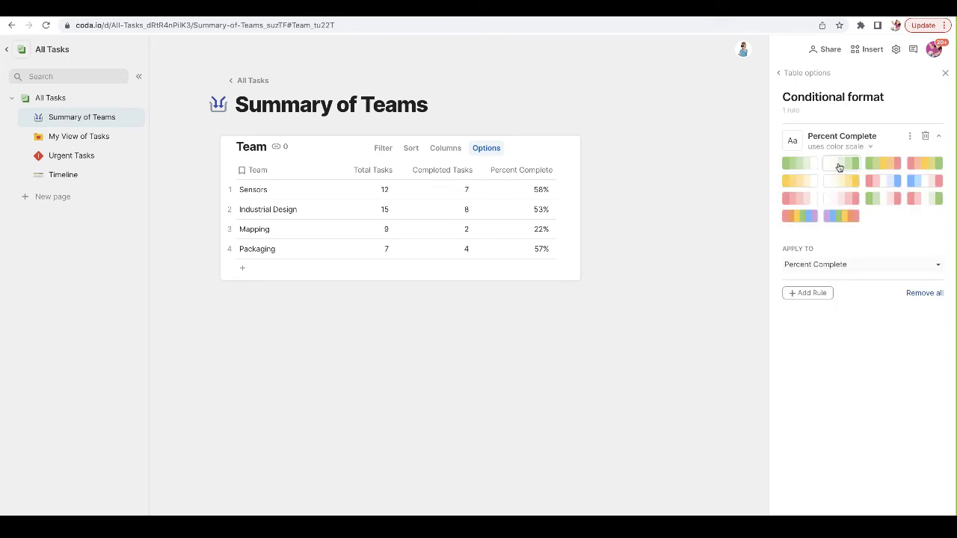
# - Try several color scales for the Percent Complete rule and apply the one running from red through yellow to green
pyautogui.click(839, 165)
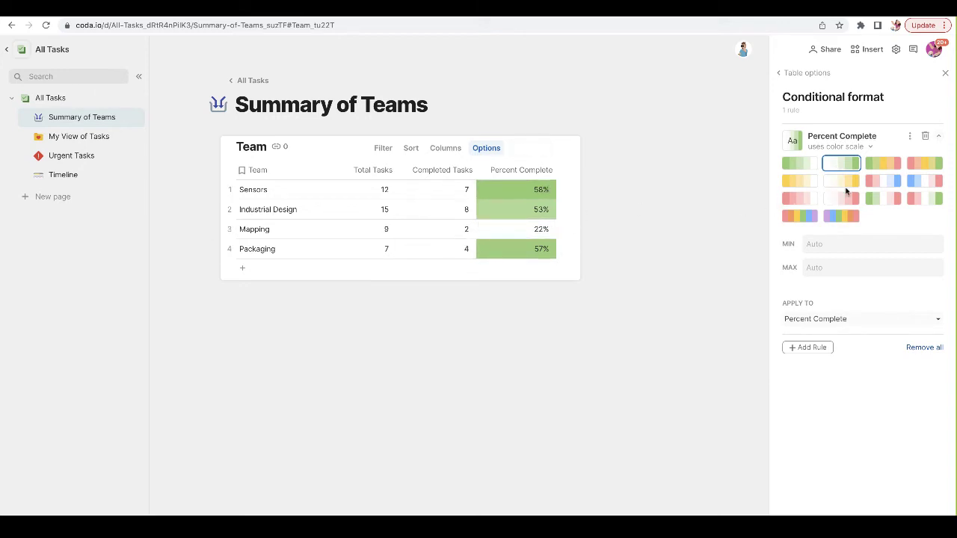
pyautogui.click(921, 166)
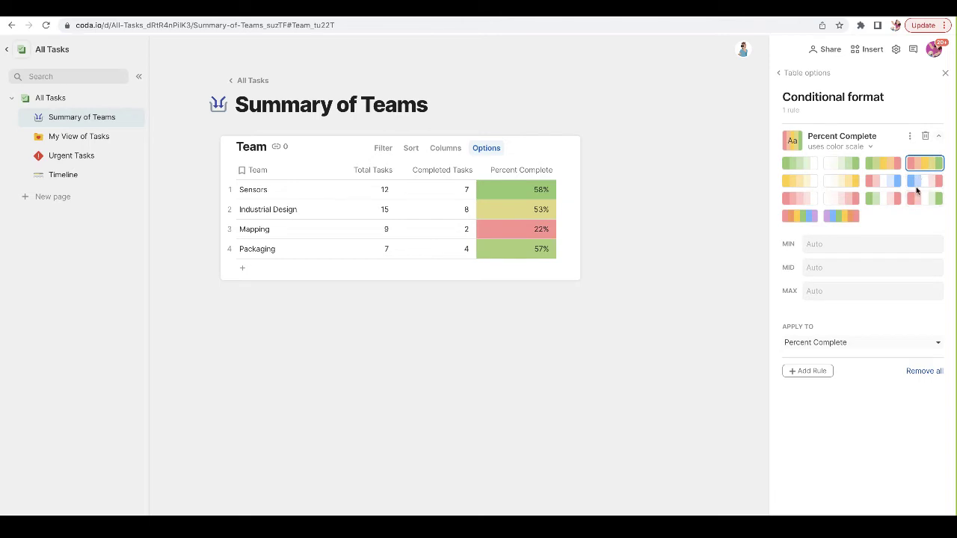
pyautogui.click(838, 217)
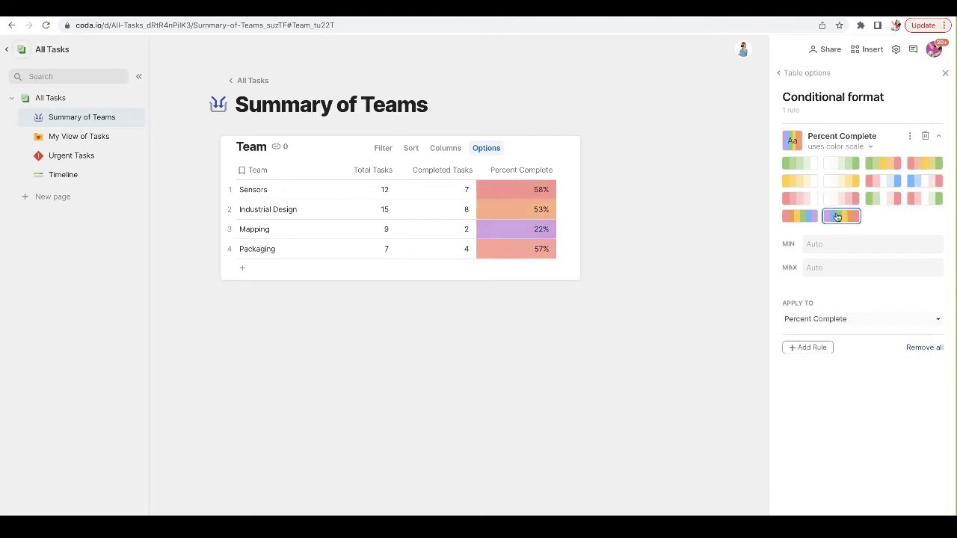
pyautogui.click(922, 166)
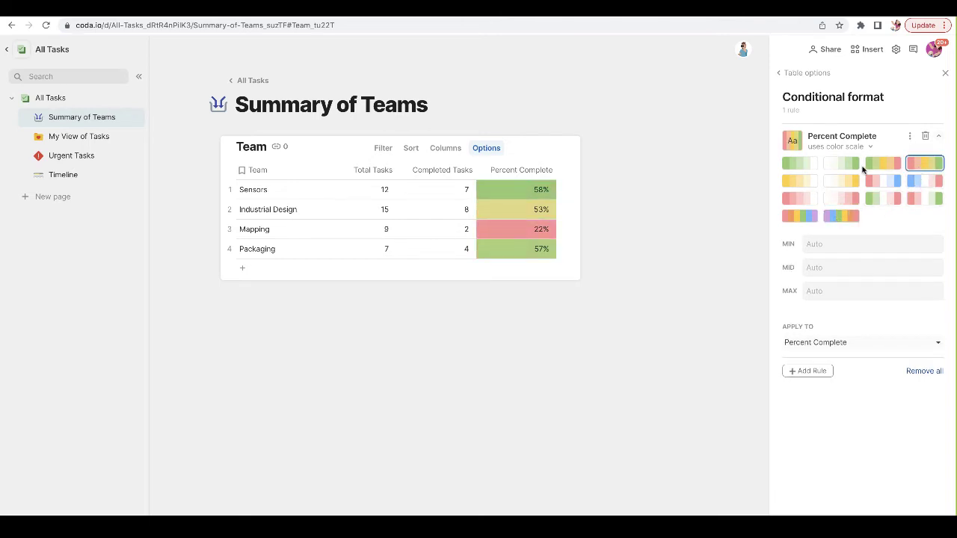
pyautogui.click(945, 72)
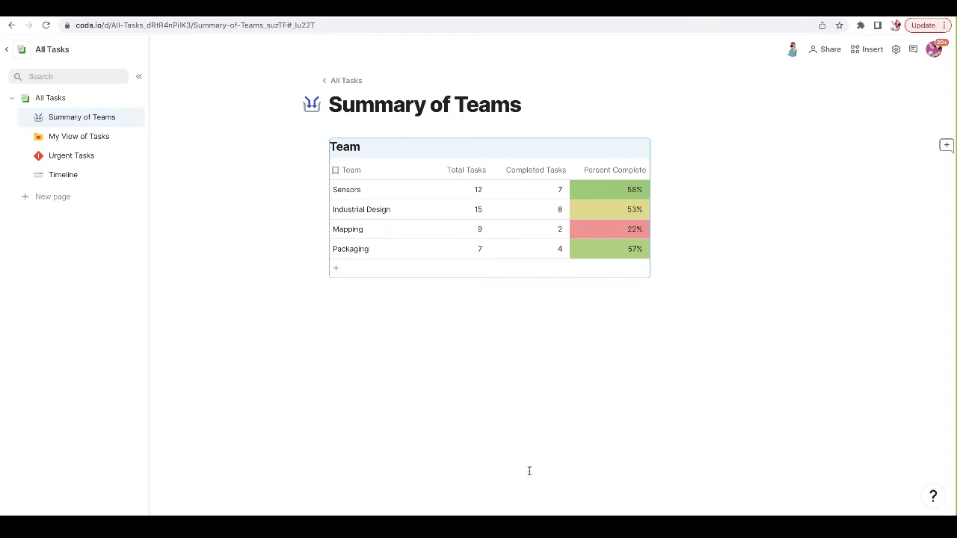
# - Insert a bar chart on the blank line below the Team table and connect it to the Team table's data
pyautogui.click(452, 213)
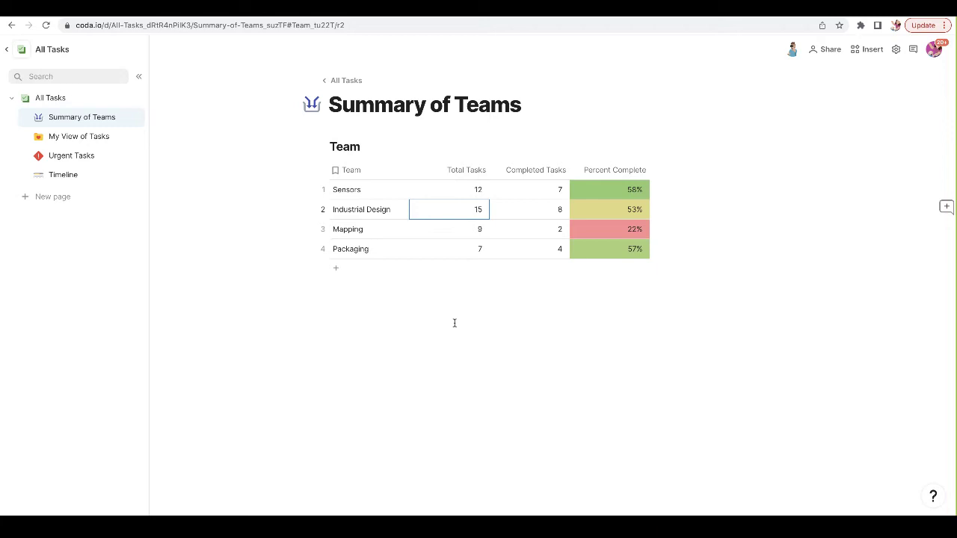
pyautogui.click(454, 323)
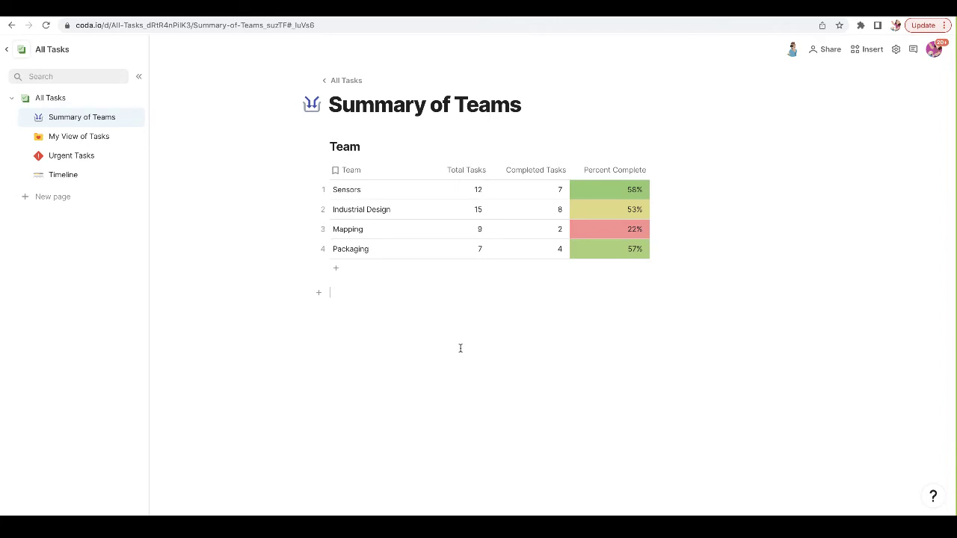
pyautogui.write('/chart')
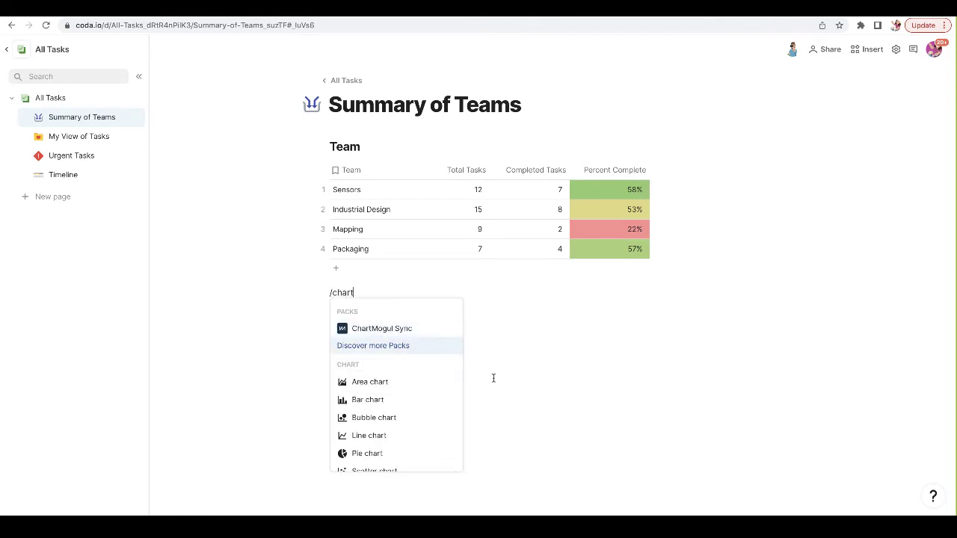
pyautogui.click(405, 403)
pyautogui.scroll(-1, 491, 391)
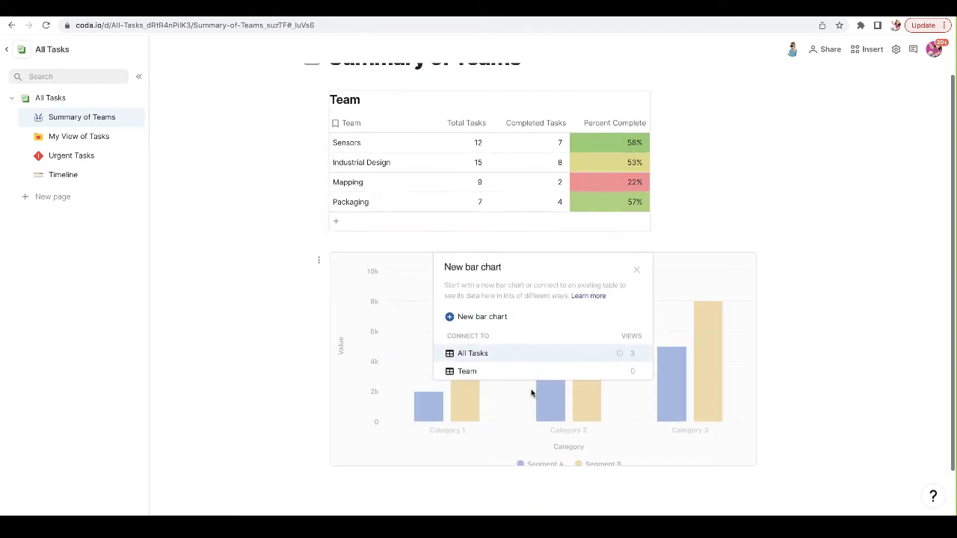
pyautogui.click(491, 371)
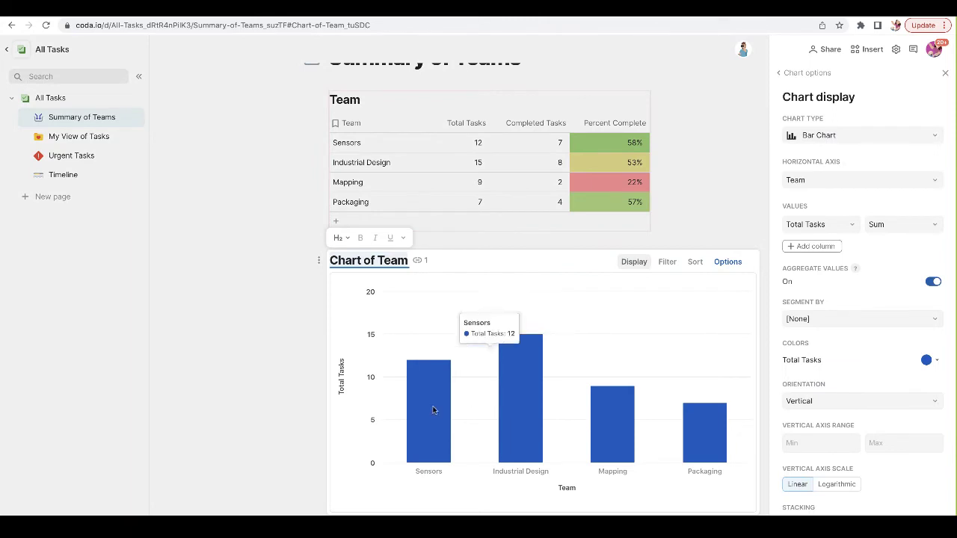
# - Rename the new chart "Team Progress" and collapse the page list to give the chart more room
pyautogui.press('BackSpace')
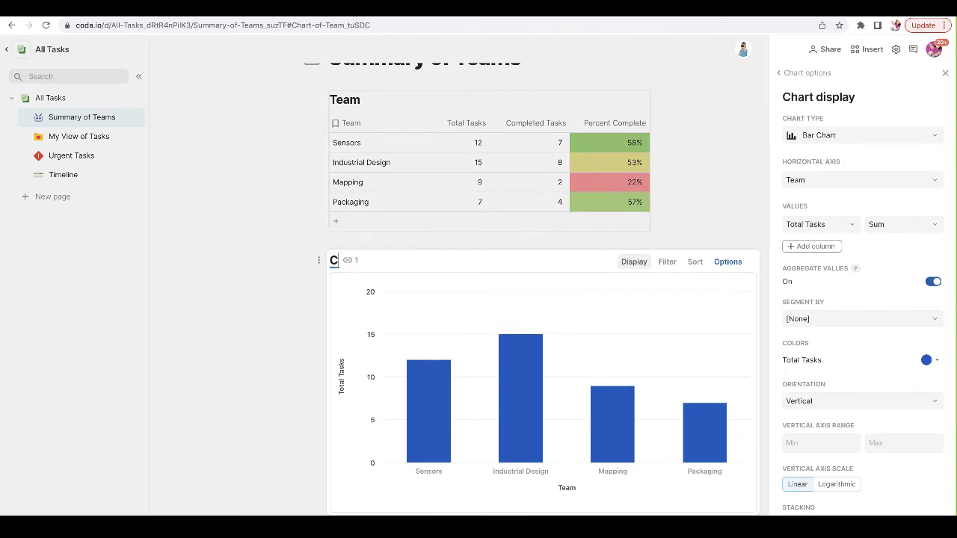
pyautogui.write('Team Progress')
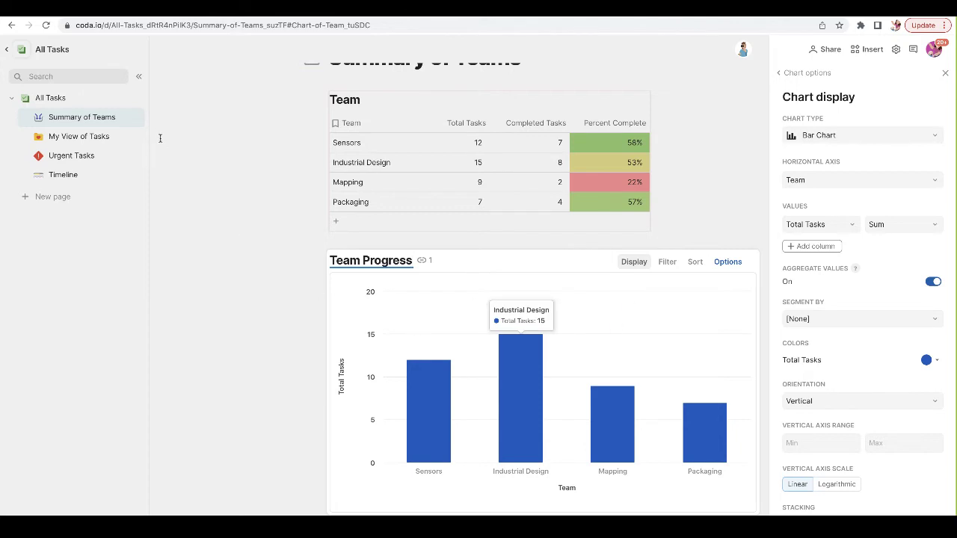
pyautogui.click(138, 76)
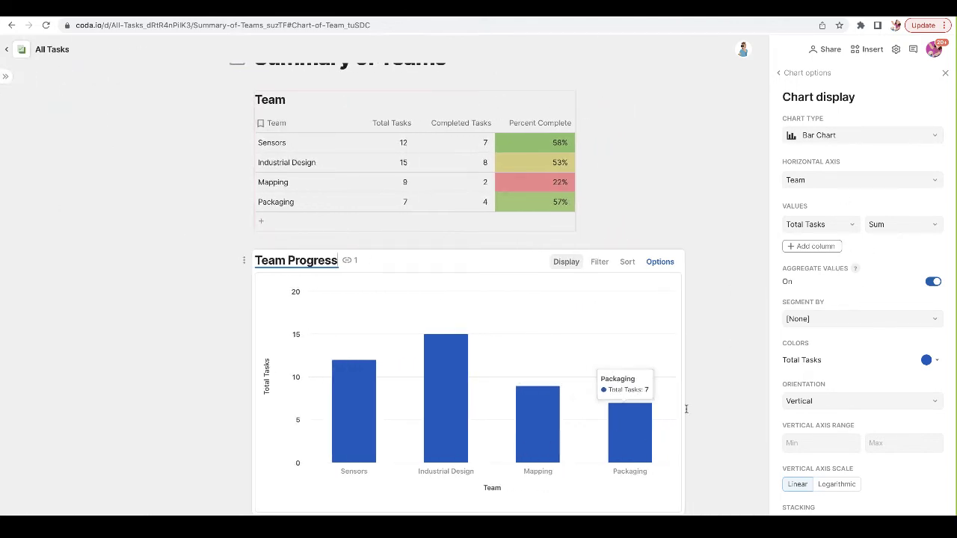
# - Set the Total Tasks value in the Team Progress chart to Count, and add Completed Tasks as a second value, also with Count
pyautogui.scroll(-1, 872, 257)
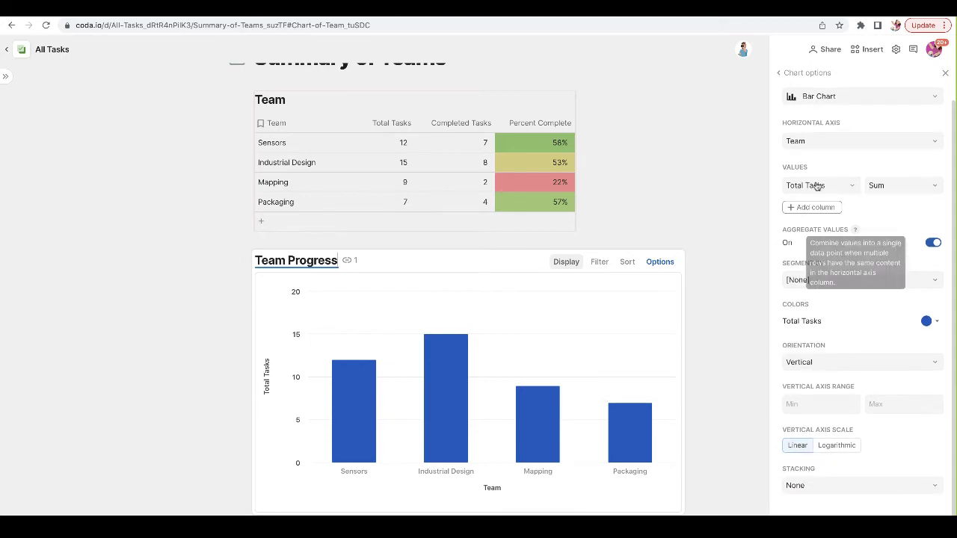
pyautogui.click(902, 188)
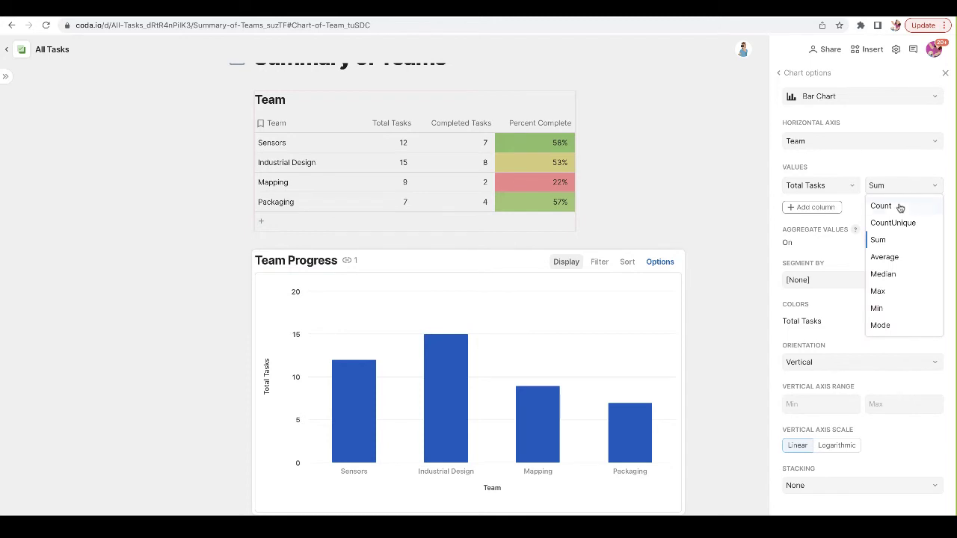
pyautogui.click(900, 207)
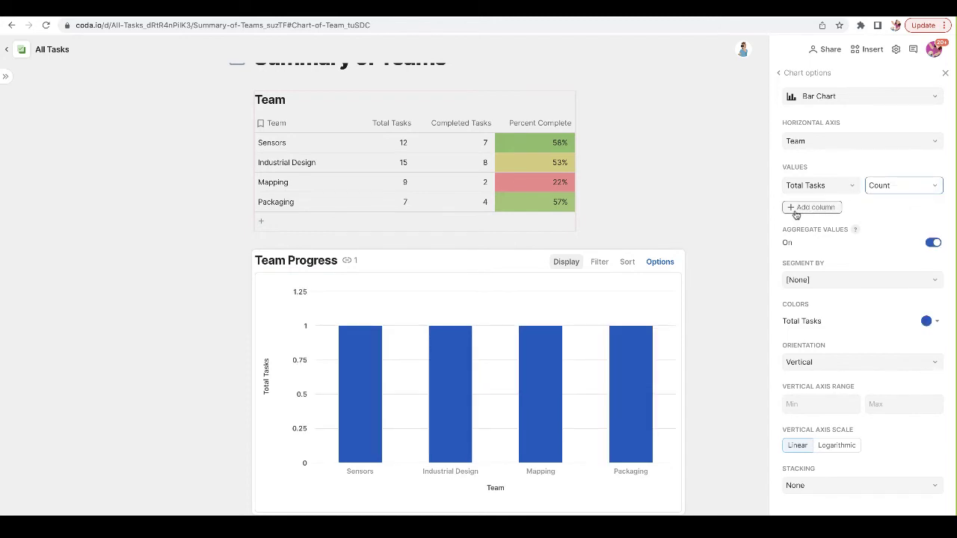
pyautogui.click(818, 209)
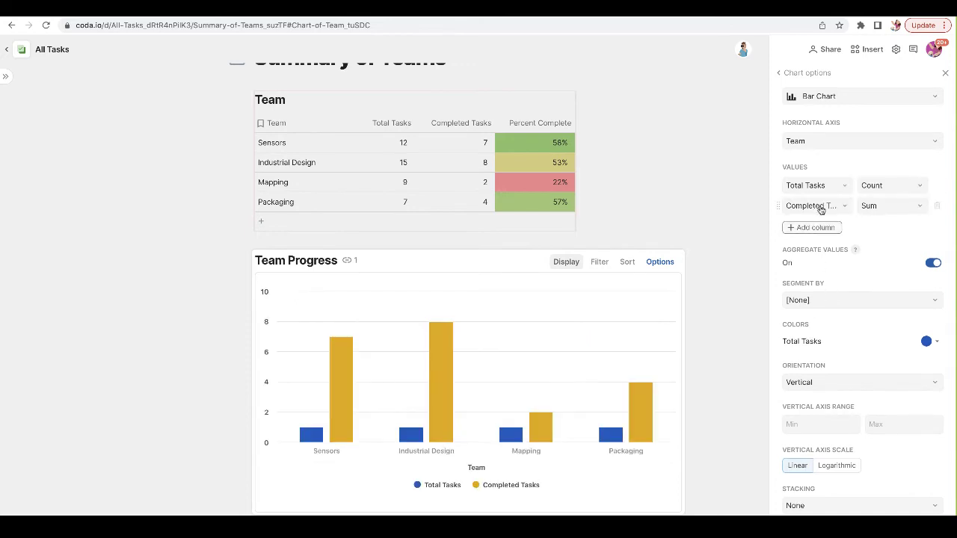
pyautogui.click(885, 212)
pyautogui.click(873, 226)
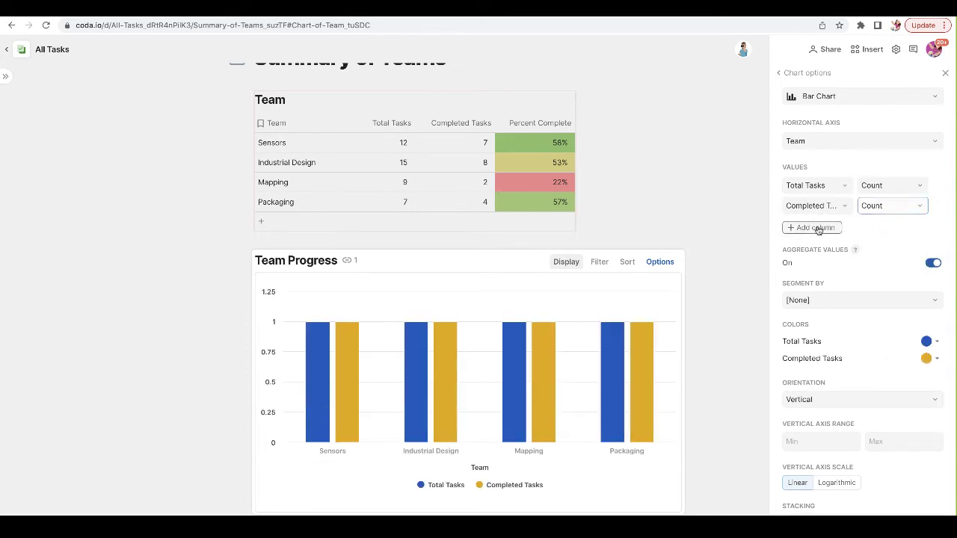
# - Add Percent Complete to the chart's values, remove the extra Team value, and leave the segmentation at [None]
pyautogui.click(818, 229)
pyautogui.click(822, 249)
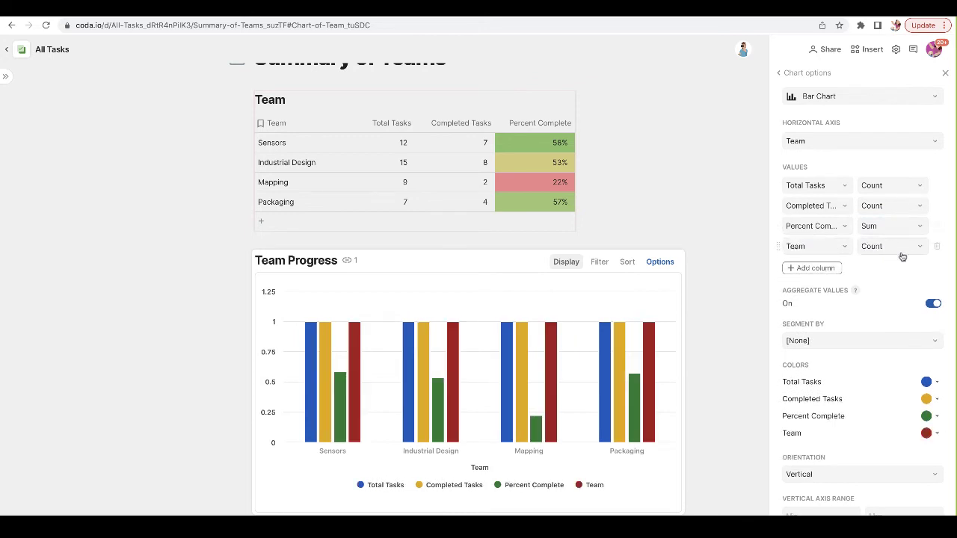
pyautogui.click(936, 246)
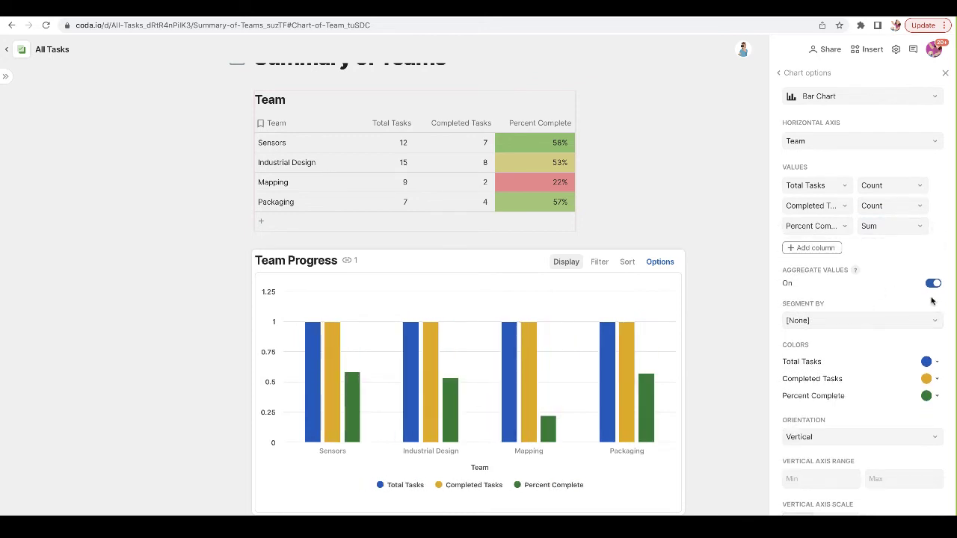
pyautogui.click(845, 321)
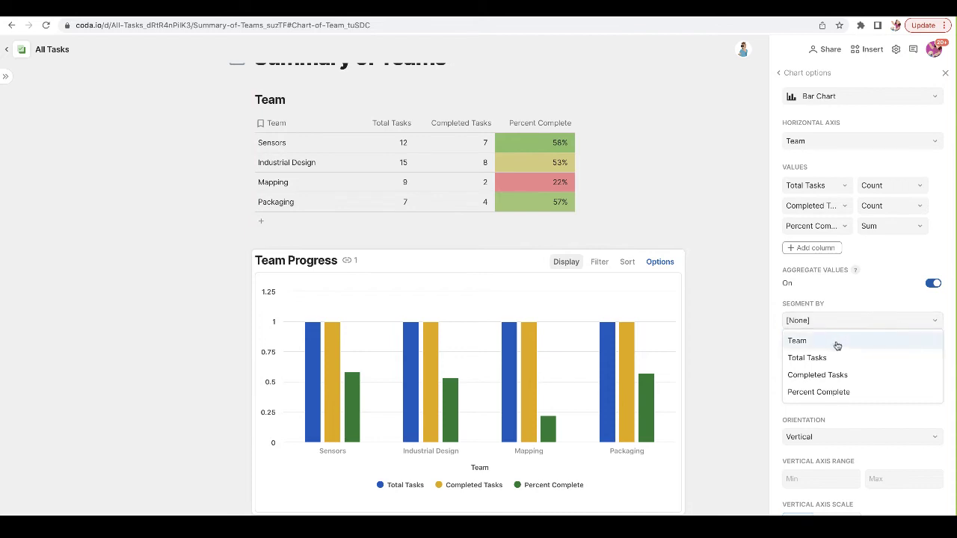
pyautogui.click(880, 294)
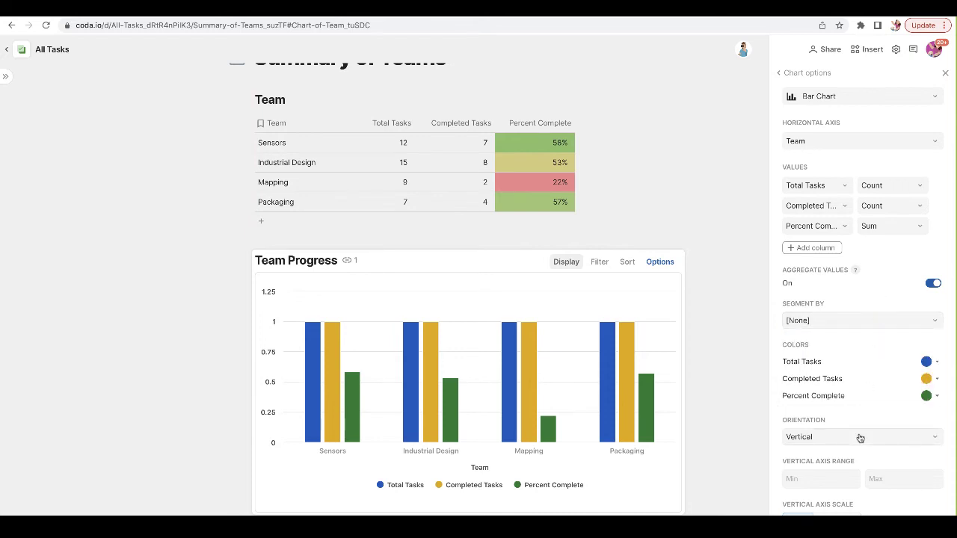
# - Try the horizontal orientation on the chart, return it to Vertical, and check the aggregation options for Percent Complete
pyautogui.scroll(-2, 860, 438)
pyautogui.click(849, 366)
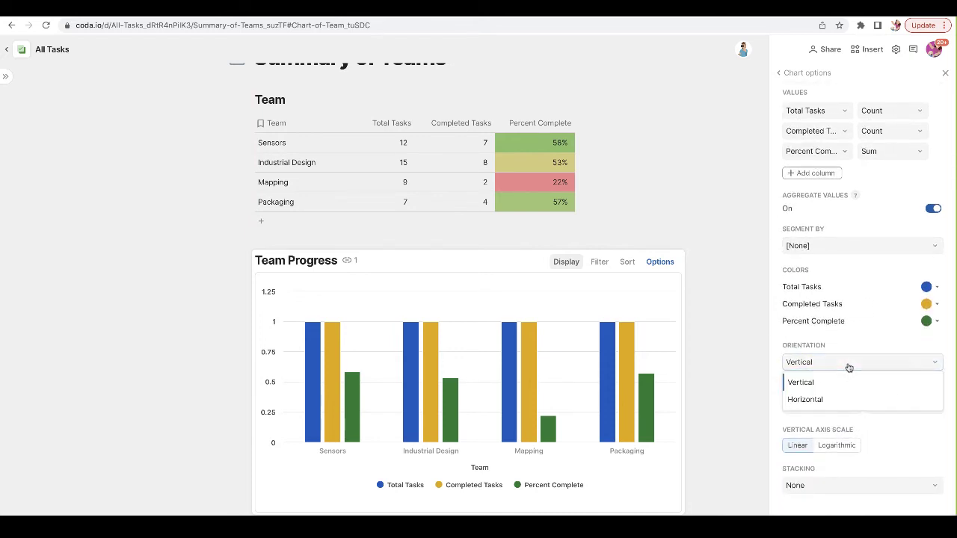
pyautogui.click(828, 399)
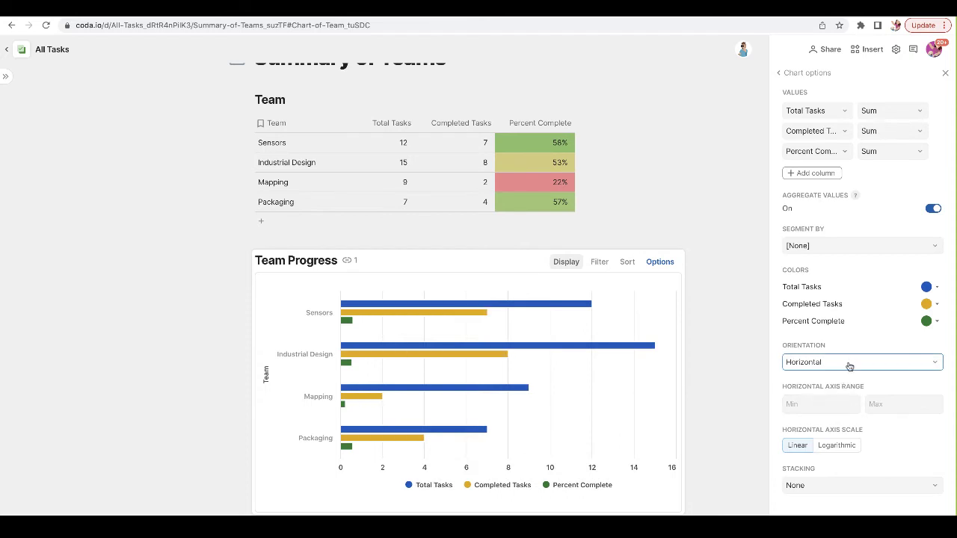
pyautogui.click(849, 366)
pyautogui.click(841, 382)
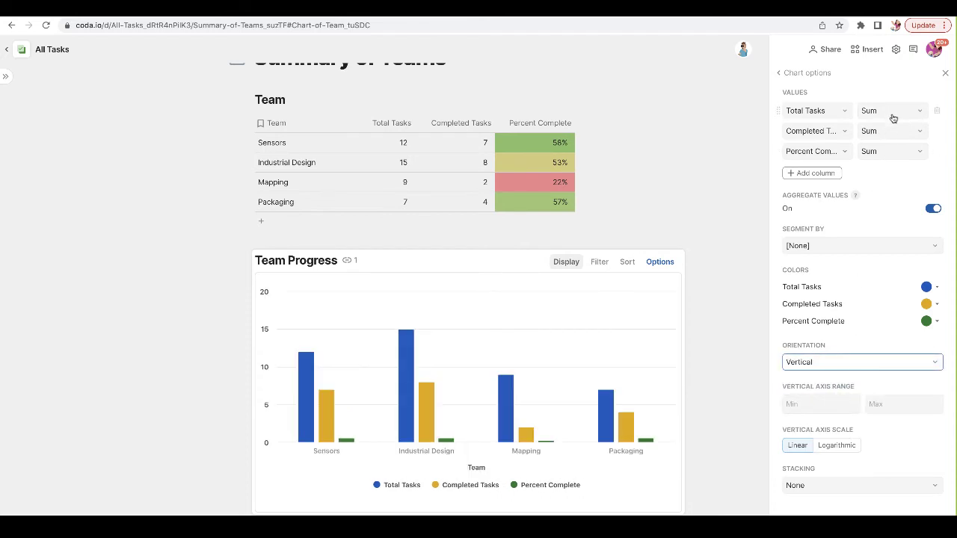
pyautogui.click(911, 152)
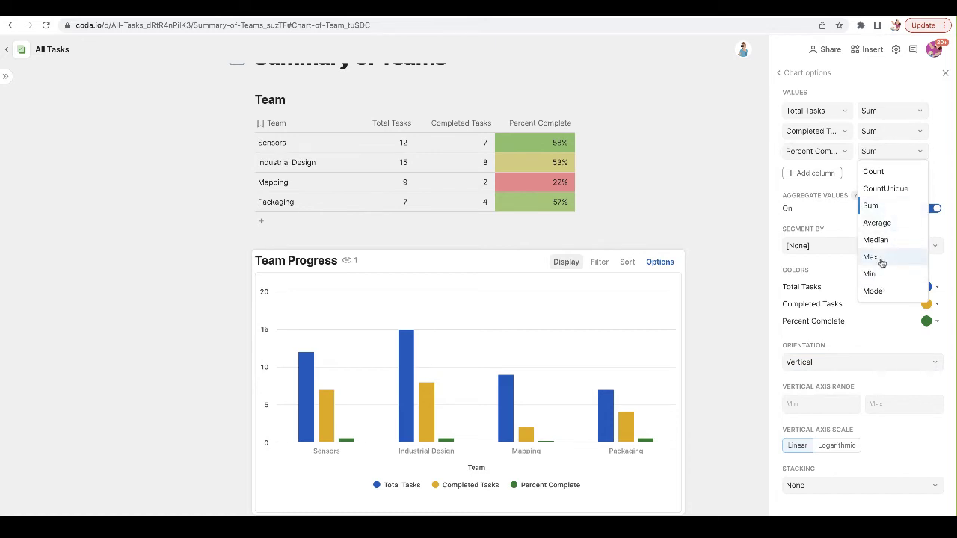
pyautogui.click(947, 169)
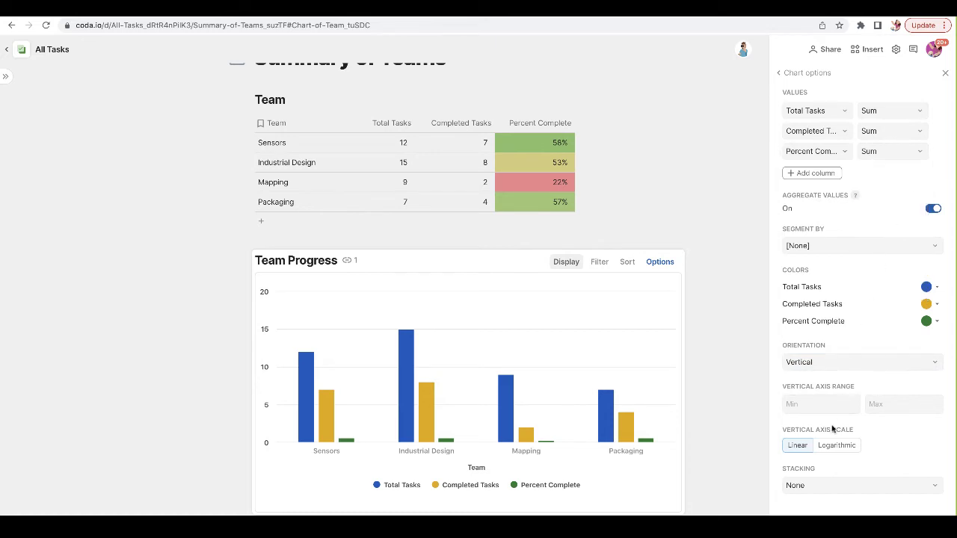
# - Color the chart's Total Tasks bars light purple, Completed Tasks bars pink and Percent Complete bars dark magenta
pyautogui.click(929, 287)
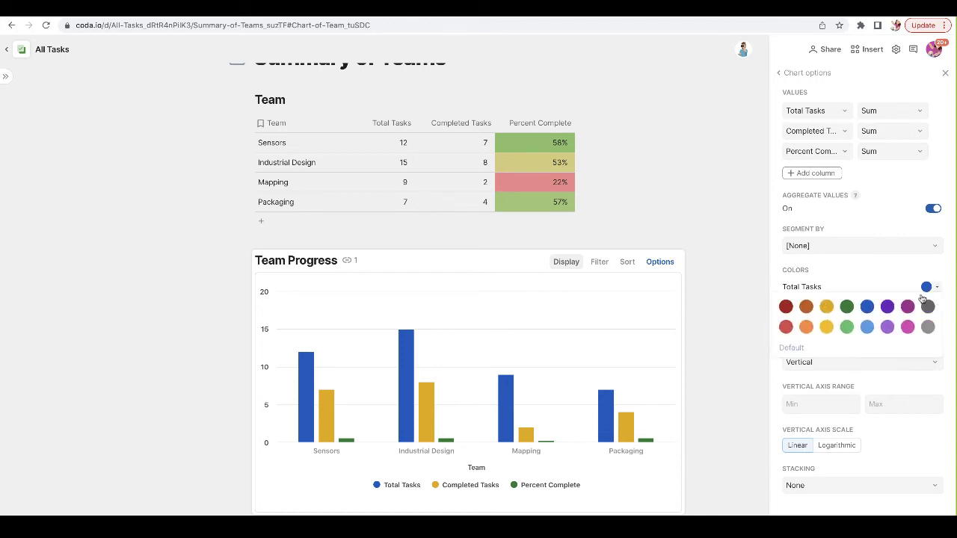
pyautogui.click(888, 331)
pyautogui.click(927, 304)
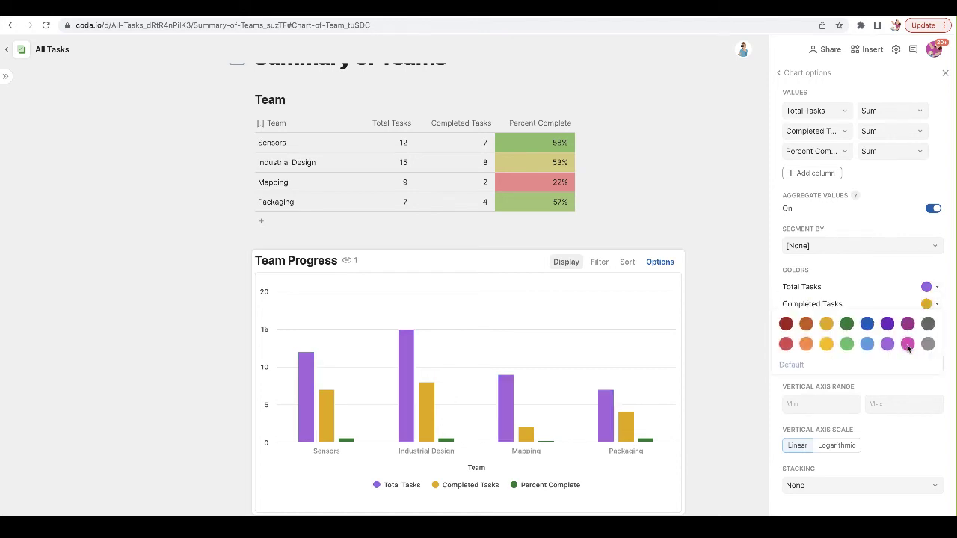
pyautogui.click(907, 344)
pyautogui.click(928, 321)
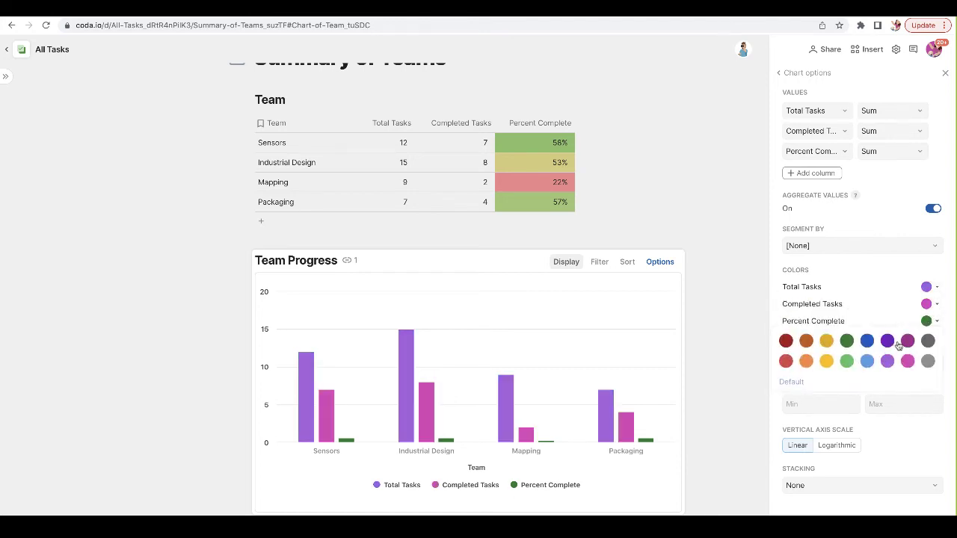
pyautogui.click(905, 343)
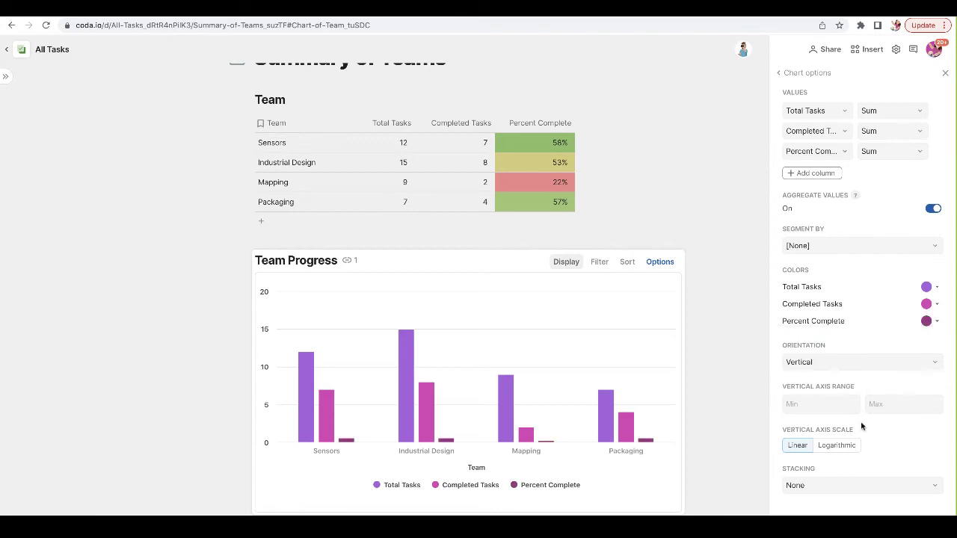
# - Try the Stacked option on the chart, return stacking to None, and close the chart options
pyautogui.click(803, 486)
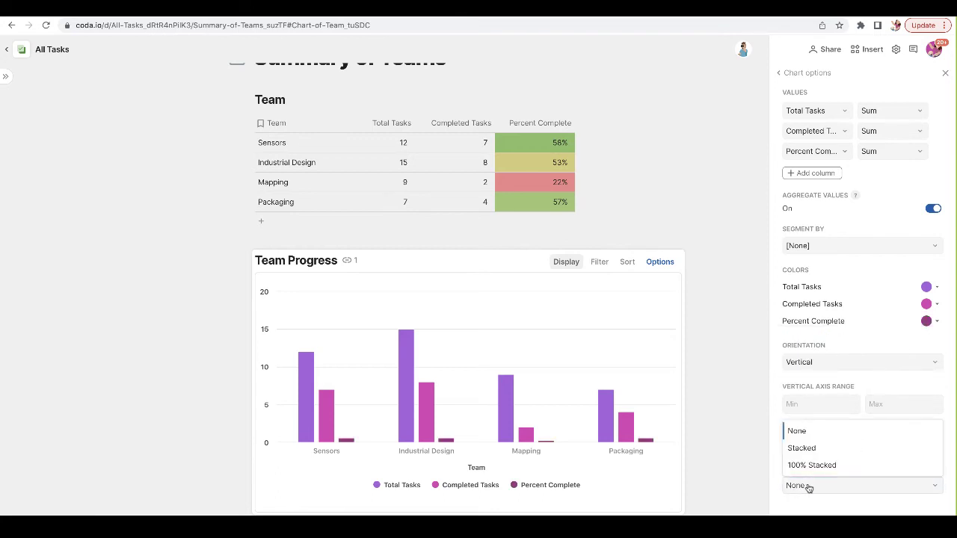
pyautogui.click(809, 448)
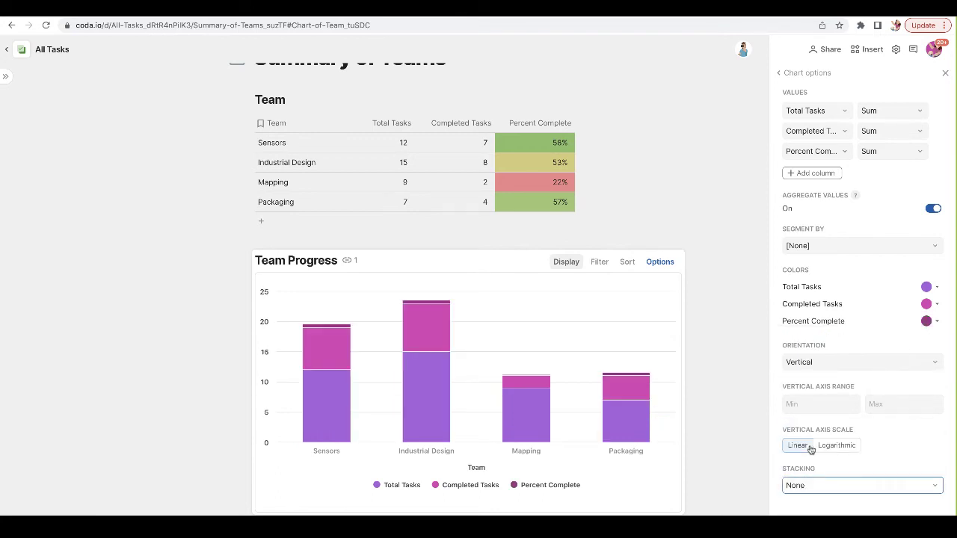
pyautogui.click(826, 486)
pyautogui.click(822, 434)
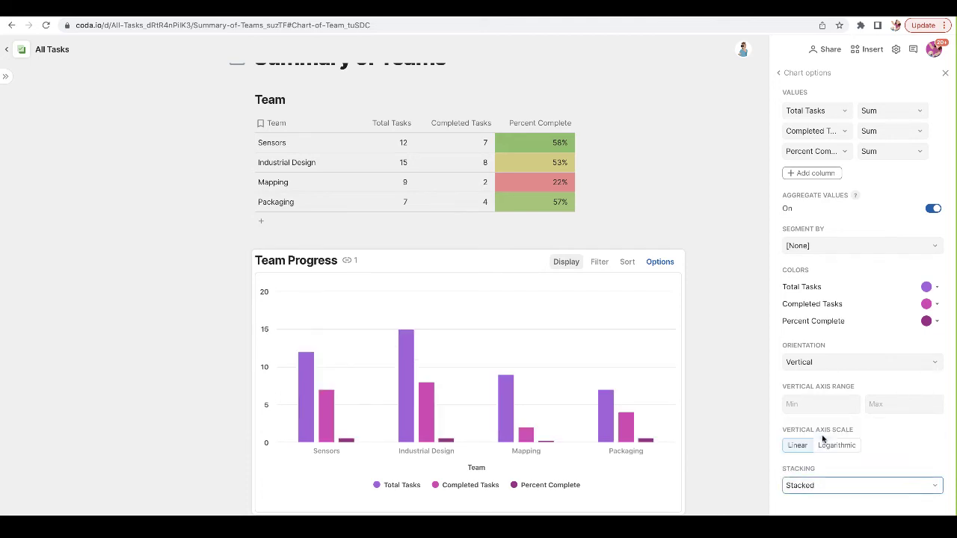
pyautogui.click(945, 73)
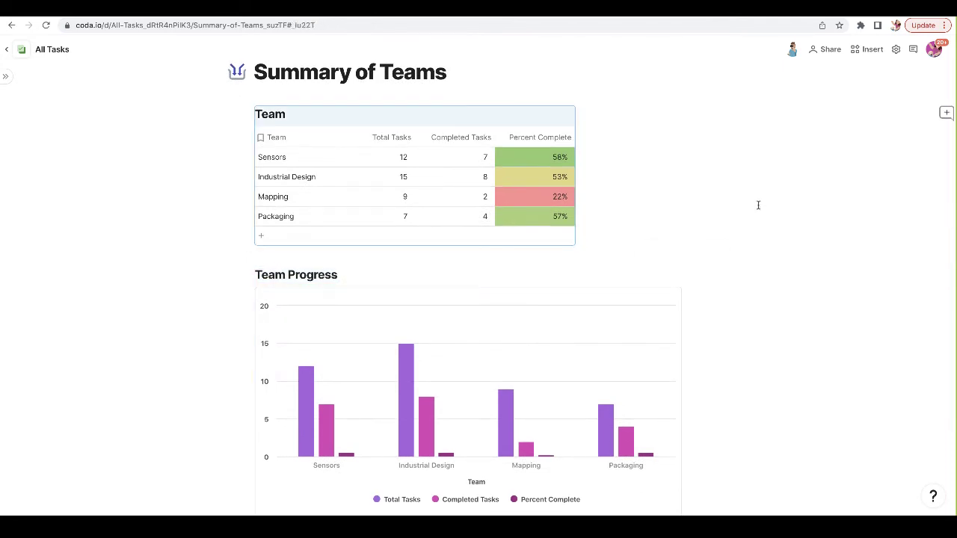
# - Go to the All Tasks page and collapse the page list to show the full table
pyautogui.scroll(1, 649, 186)
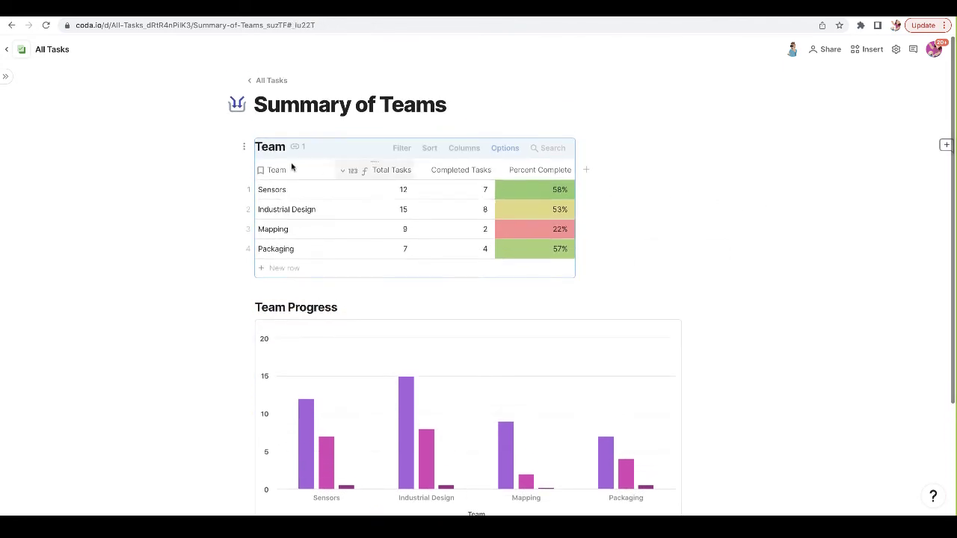
pyautogui.click(6, 77)
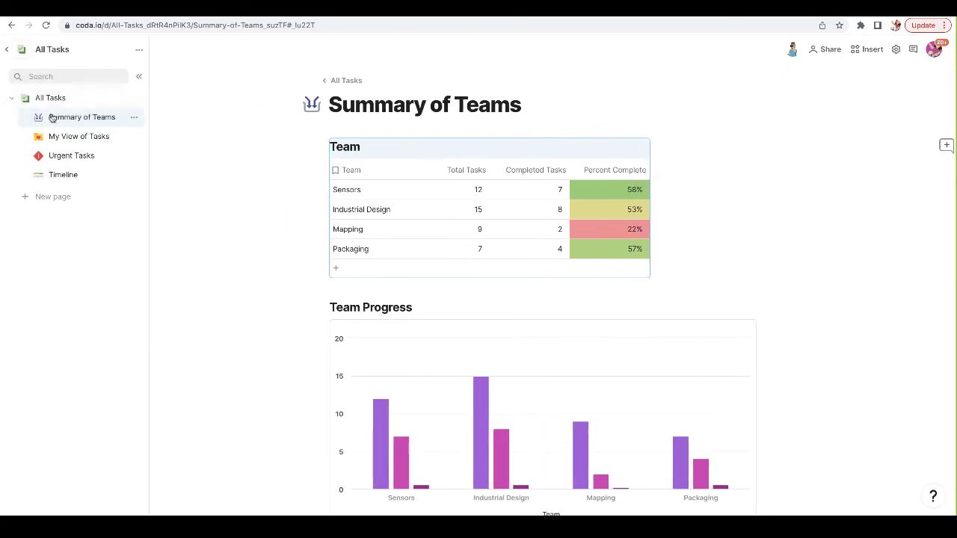
pyautogui.click(59, 95)
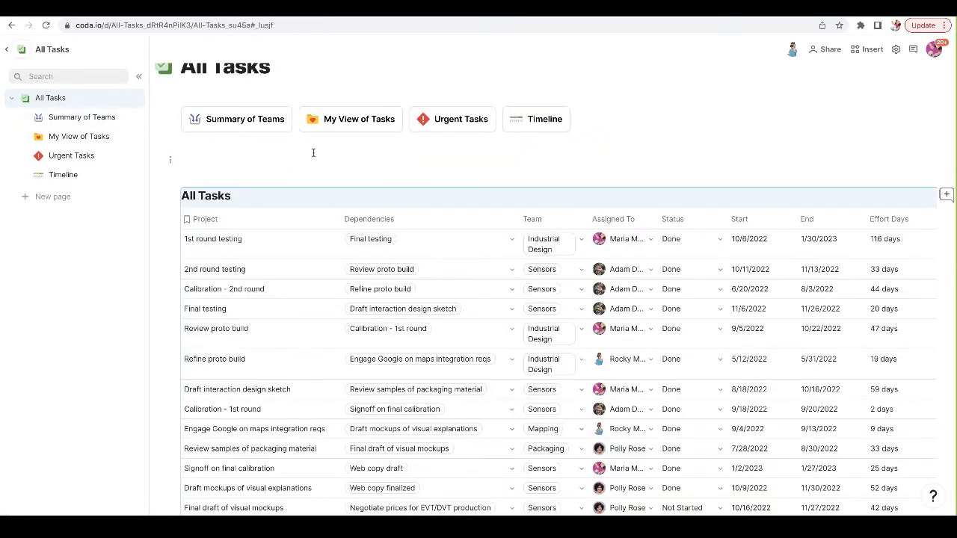
pyautogui.click(139, 76)
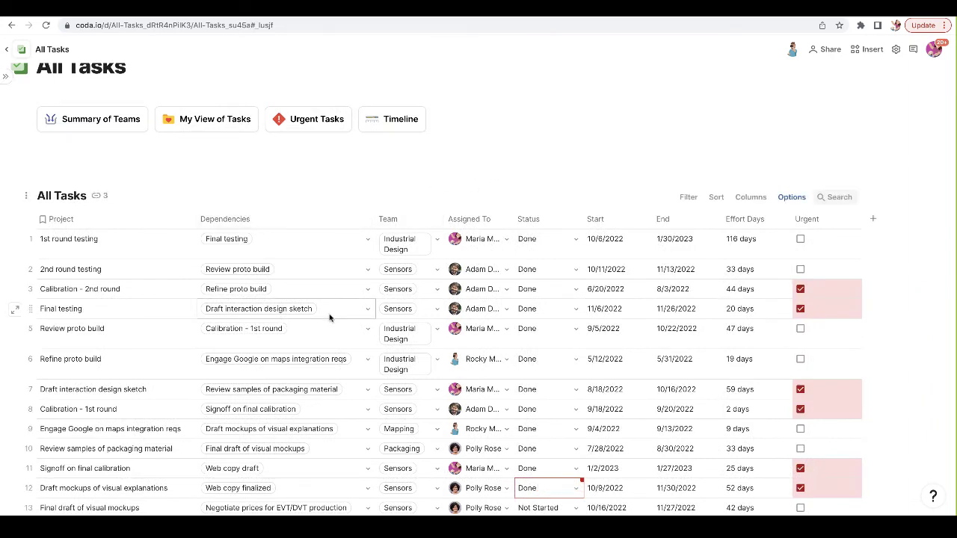
# - Add three blank rows at the end of the All Tasks table, below "Create child HUD for navigation"
pyautogui.scroll(-1, 329, 317)
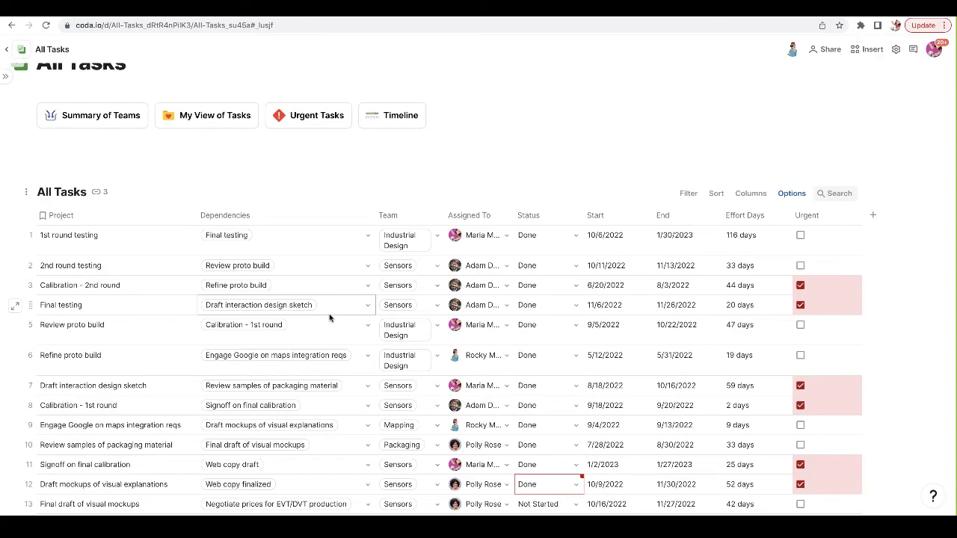
pyautogui.scroll(-10, 329, 318)
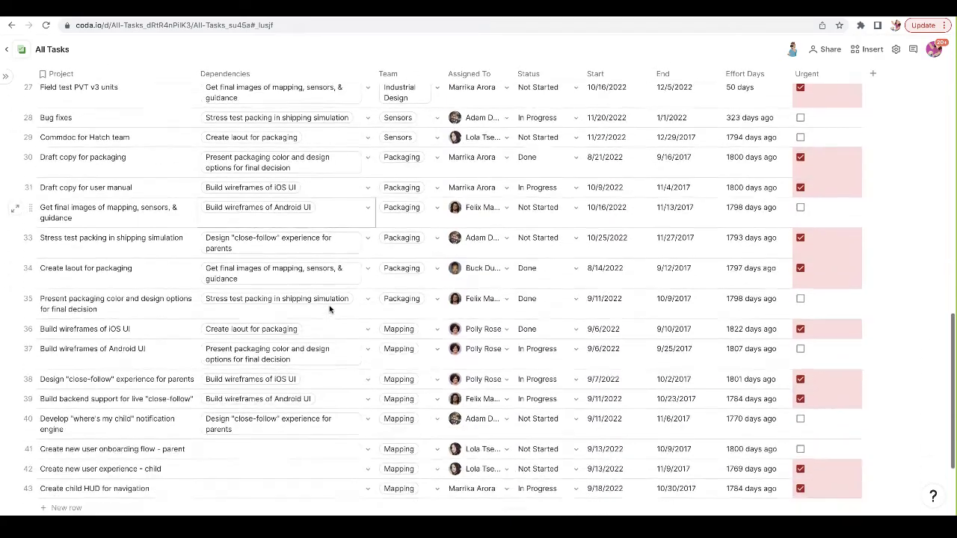
pyautogui.scroll(-3, 328, 309)
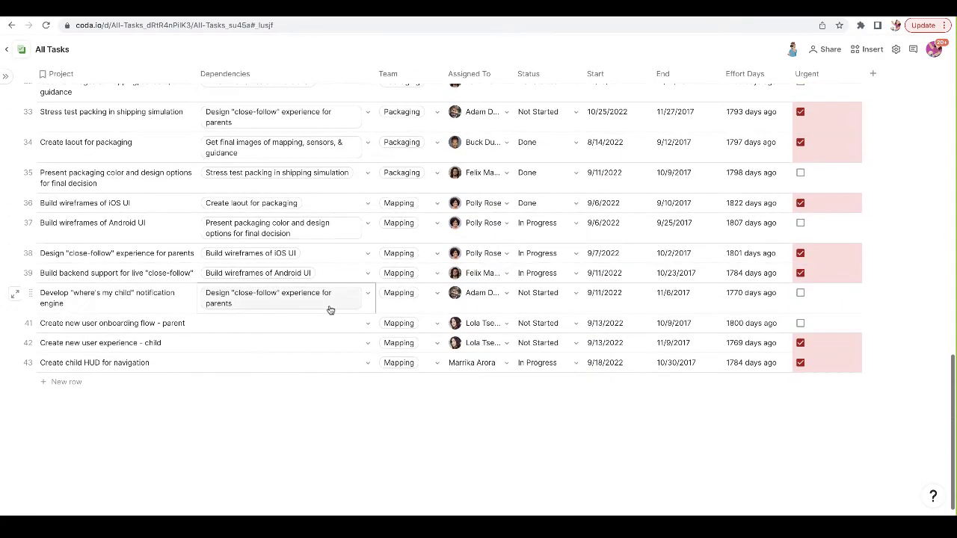
pyautogui.click(162, 368)
pyautogui.press('Return')
pyautogui.press('Return')
pyautogui.press('Return')
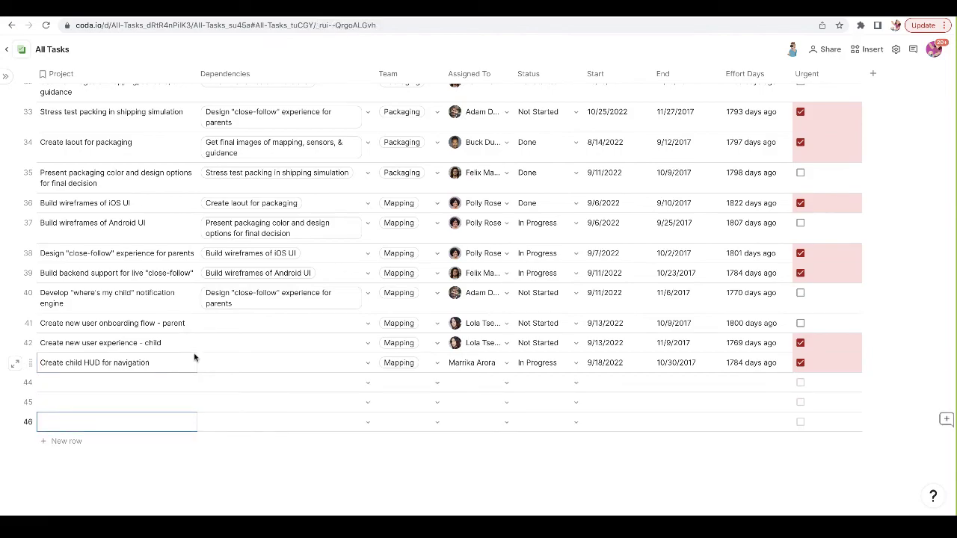
# - Insert a new button on the blank line between the page links and the All Tasks table
pyautogui.scroll(15, 252, 316)
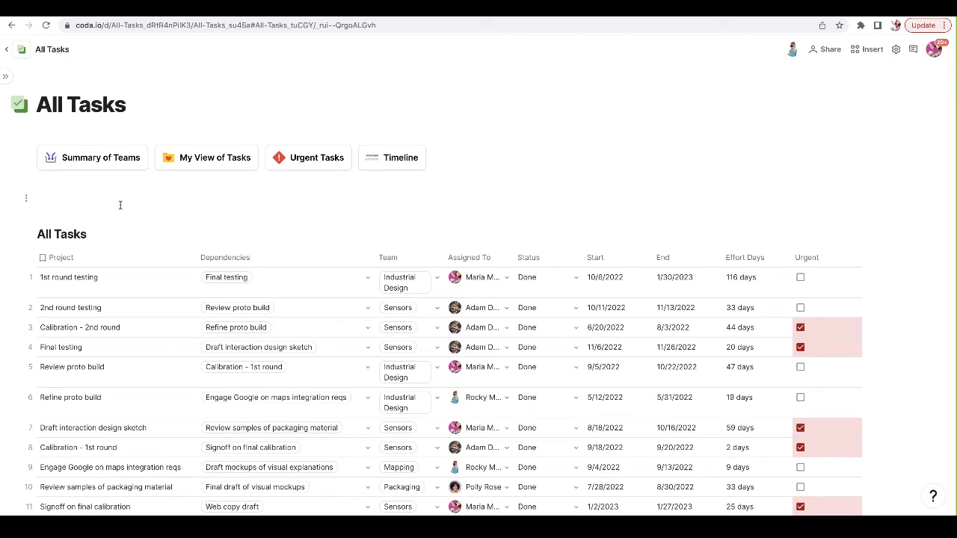
pyautogui.click(110, 200)
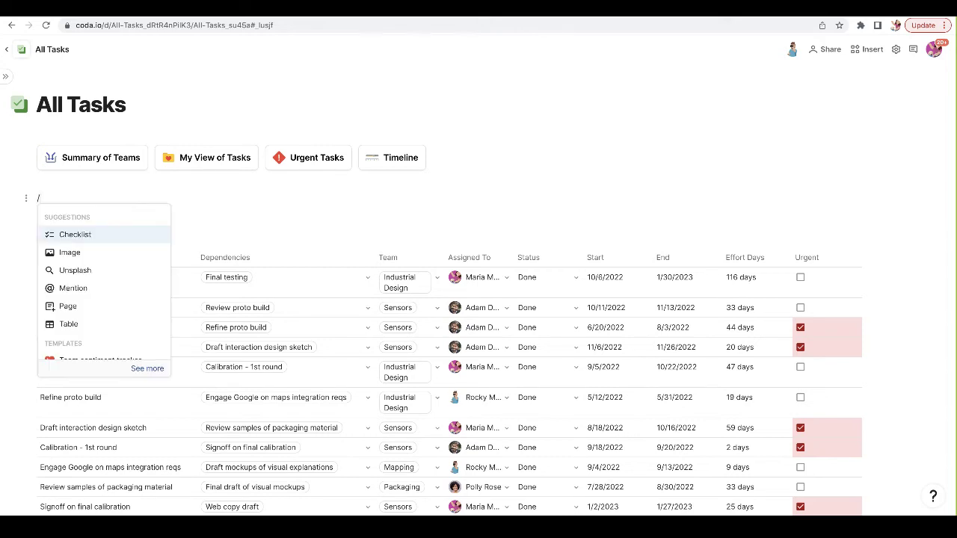
pyautogui.write('butt')
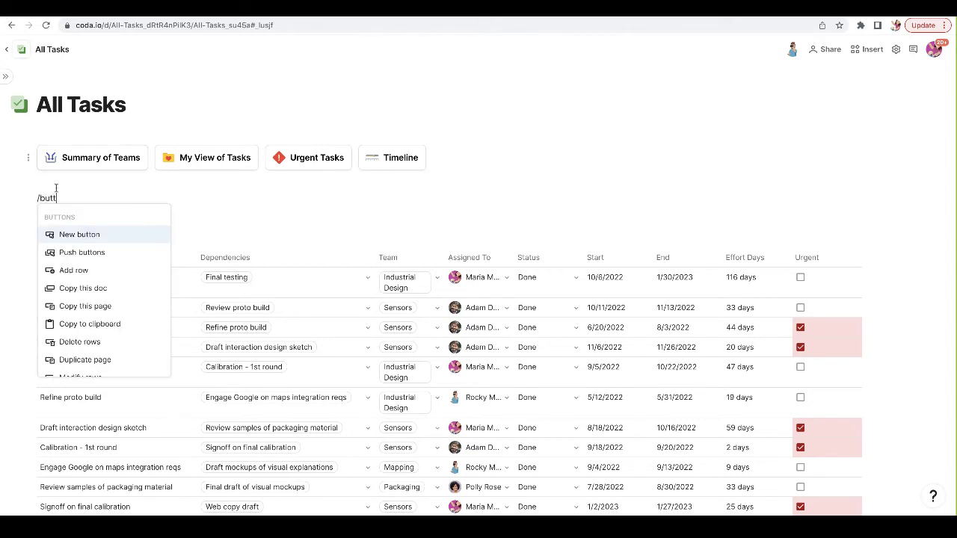
pyautogui.click(105, 239)
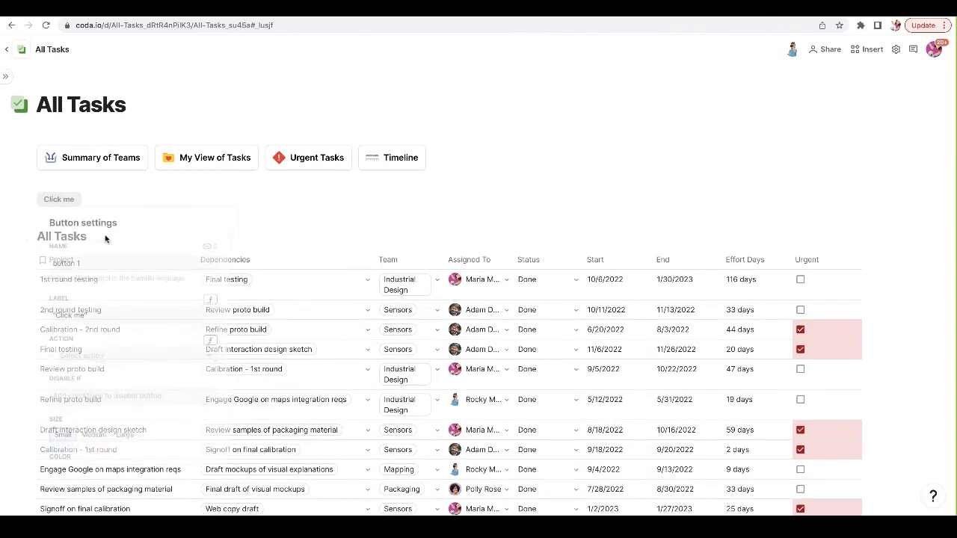
# - Name the new button "Task Adder" and label it "Add a task to the tracker"
pyautogui.click(87, 265)
pyautogui.hotkey('ctrl', 'a')
pyautogui.write('Ta')
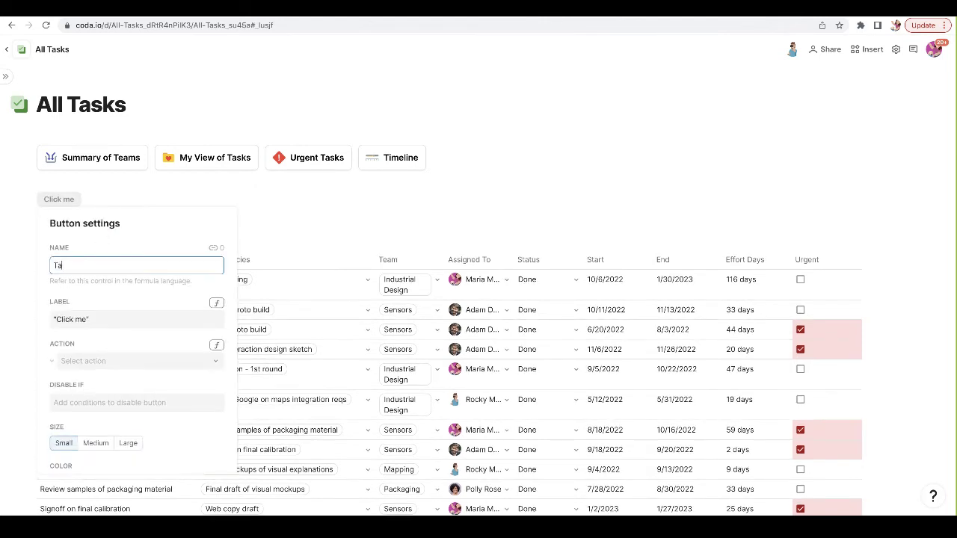
pyautogui.click(73, 318)
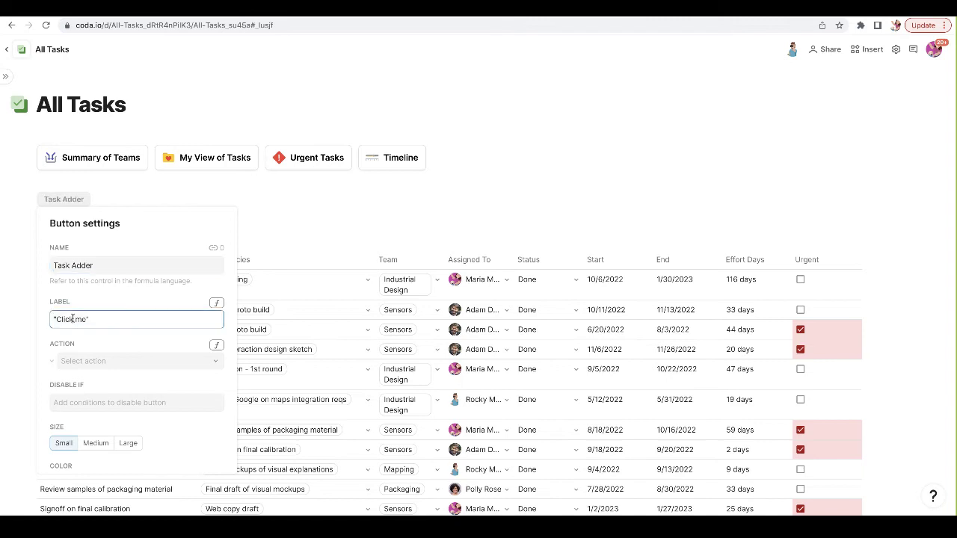
pyautogui.hotkey('ctrl', 'a')
pyautogui.write('Ad')
# - Set the button's action to Add row, with All Tasks as the target table
pyautogui.click(85, 362)
pyautogui.scroll(-1, 90, 353)
pyautogui.scroll(1, 120, 284)
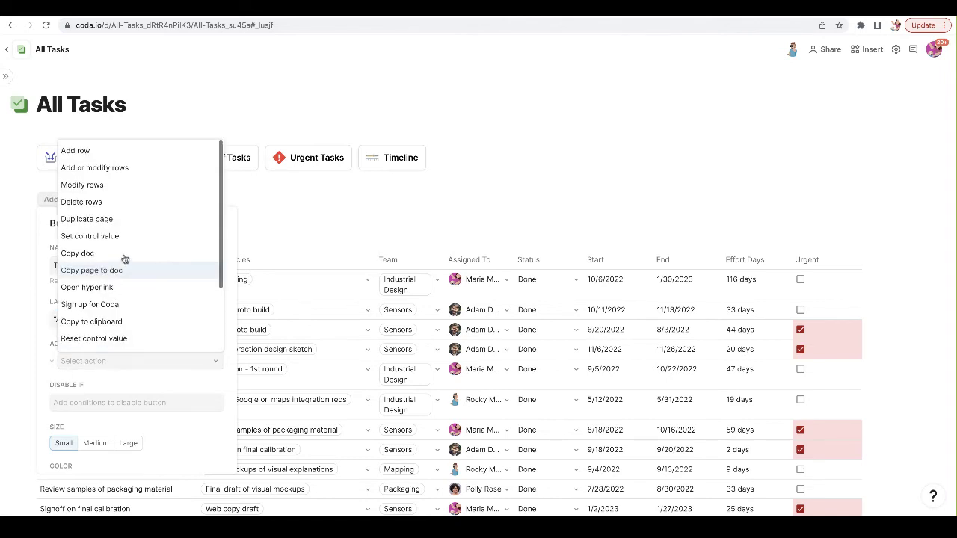
pyautogui.click(152, 158)
pyautogui.click(119, 407)
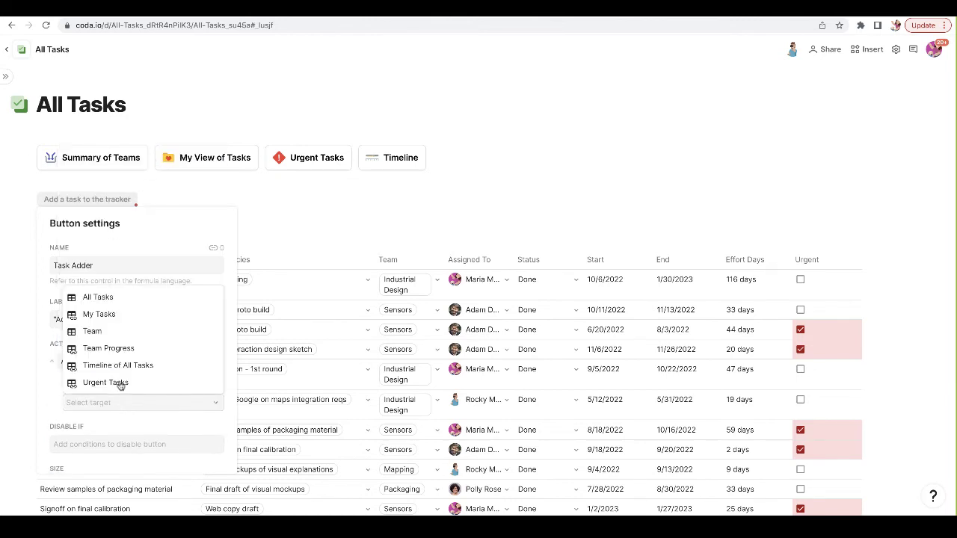
pyautogui.click(123, 300)
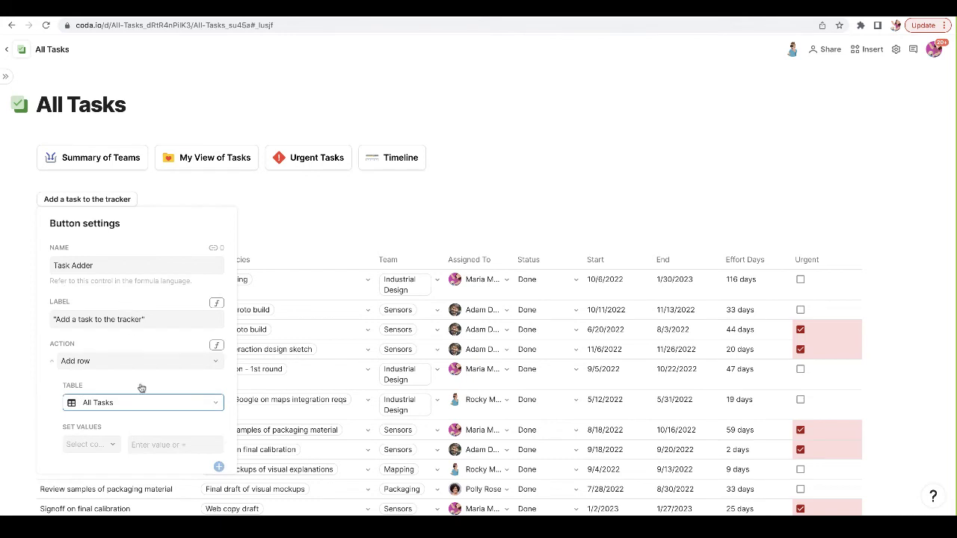
# - Have the button set Assigned To to the formula User() and turn on opening the new row for editing
pyautogui.scroll(-3, 141, 387)
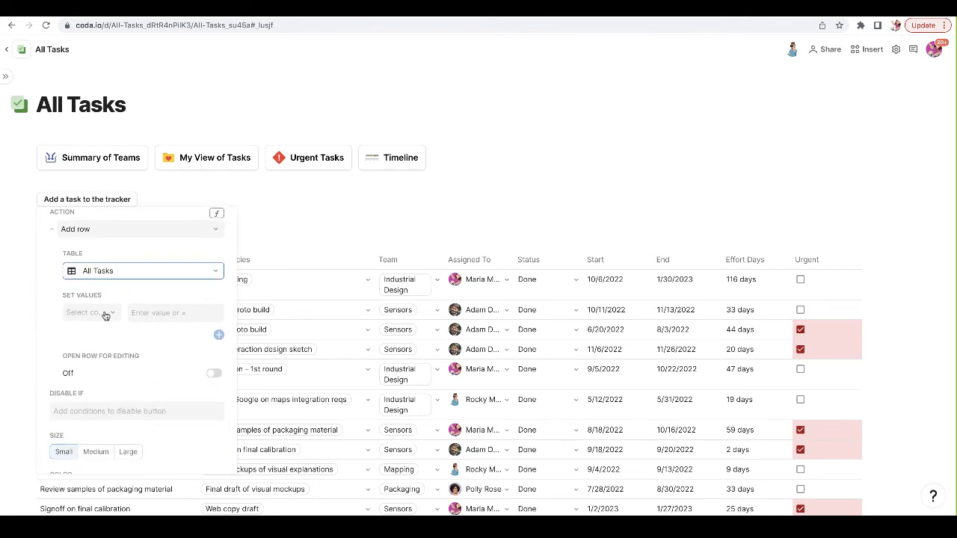
pyautogui.click(105, 314)
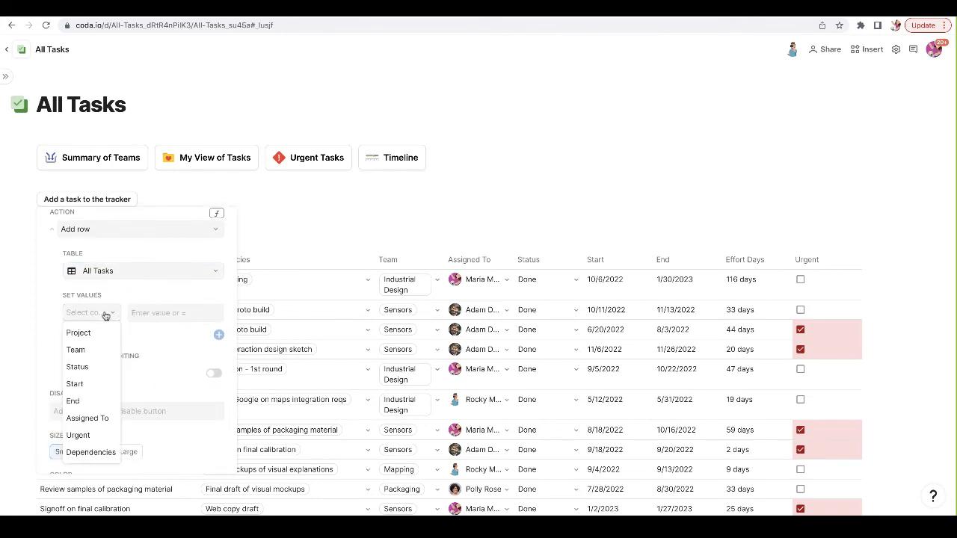
pyautogui.click(102, 418)
pyautogui.click(149, 308)
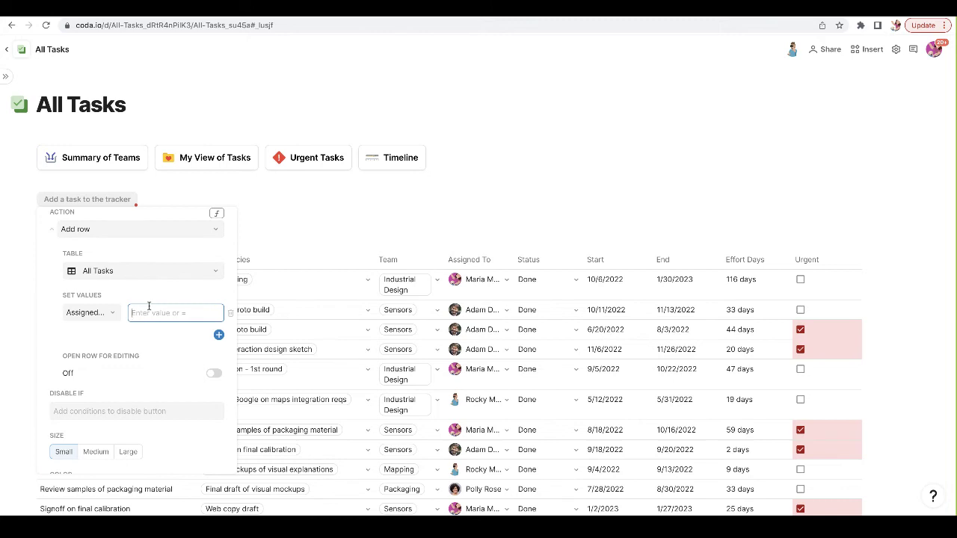
pyautogui.write('=User()')
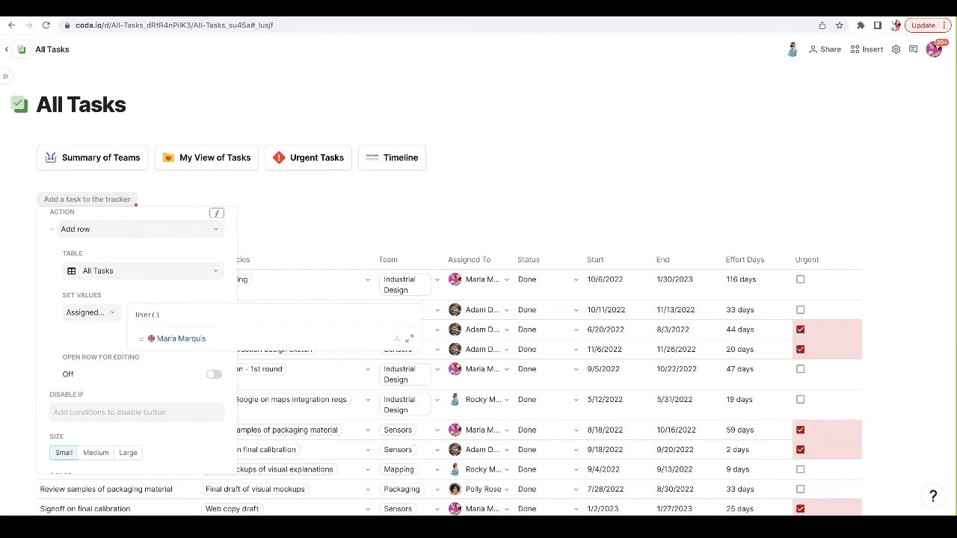
pyautogui.press('Return')
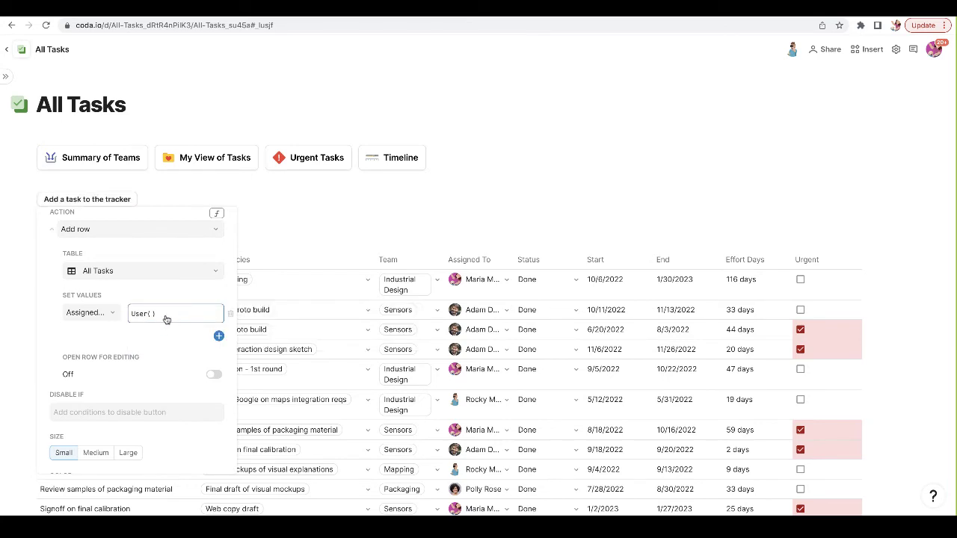
pyautogui.click(215, 378)
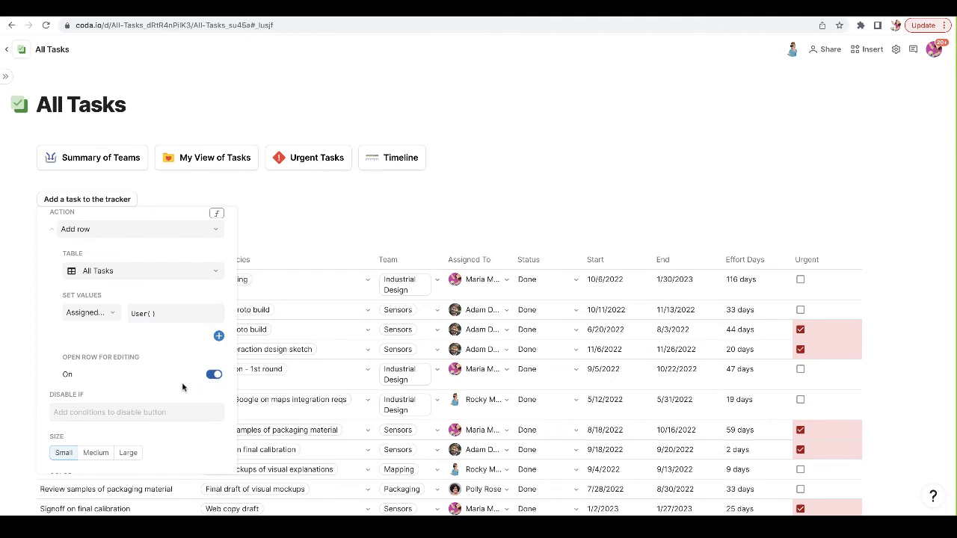
# - Make the button large and green
pyautogui.scroll(-3, 183, 387)
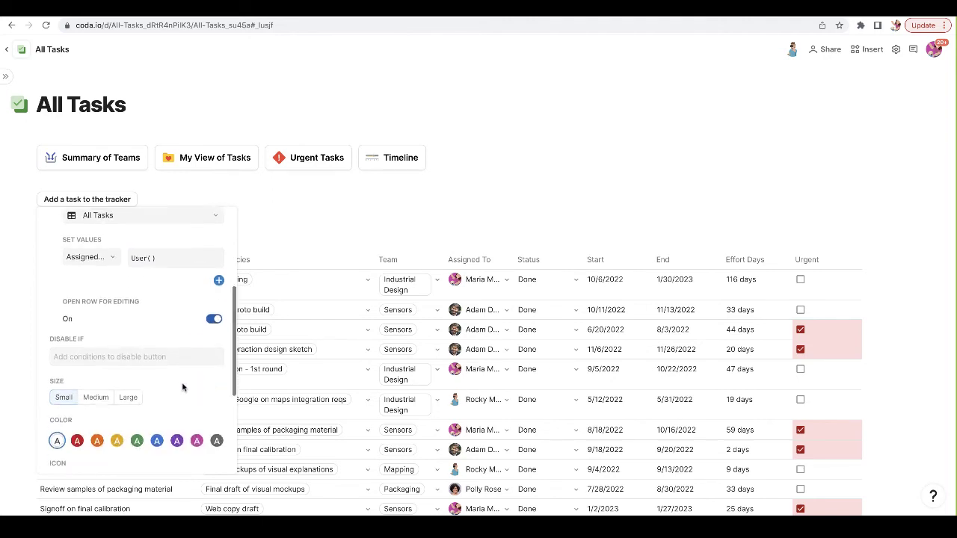
pyautogui.click(96, 363)
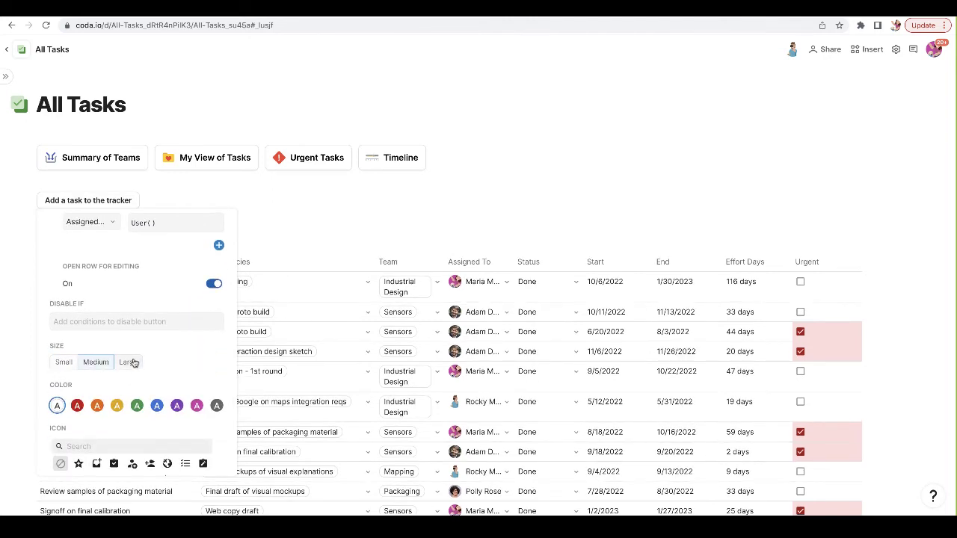
pyautogui.click(131, 362)
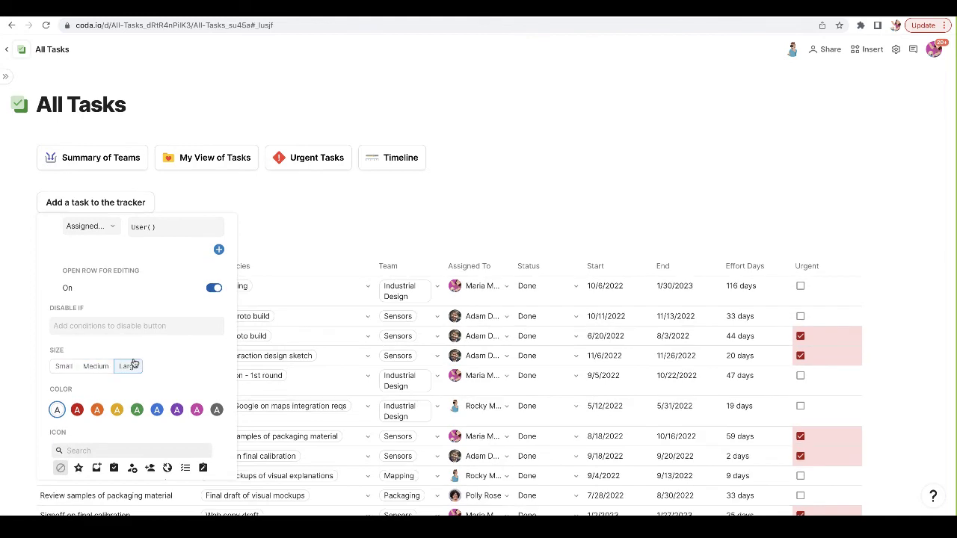
pyautogui.click(137, 410)
# - Search the button icons for "plus" and apply the filled circle plus icon
pyautogui.scroll(-3, 134, 412)
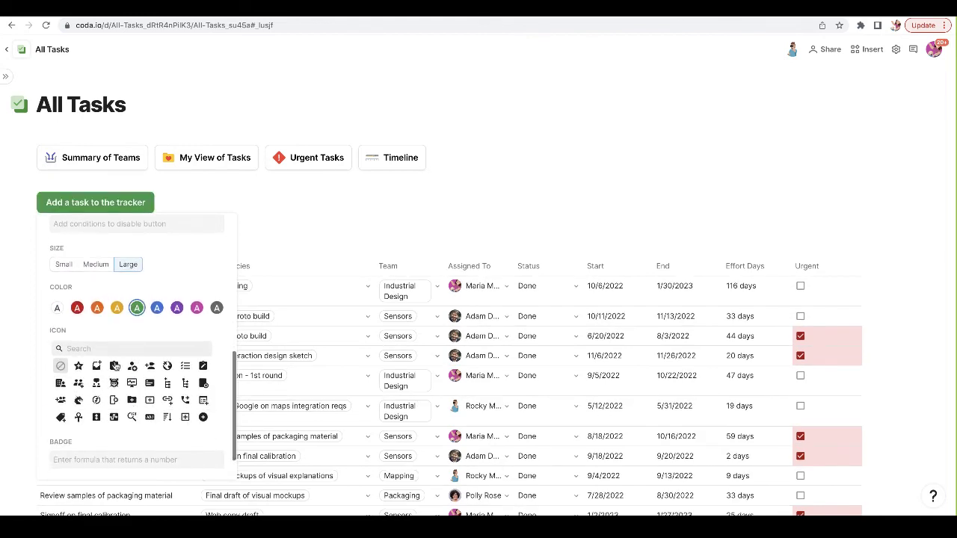
pyautogui.click(106, 346)
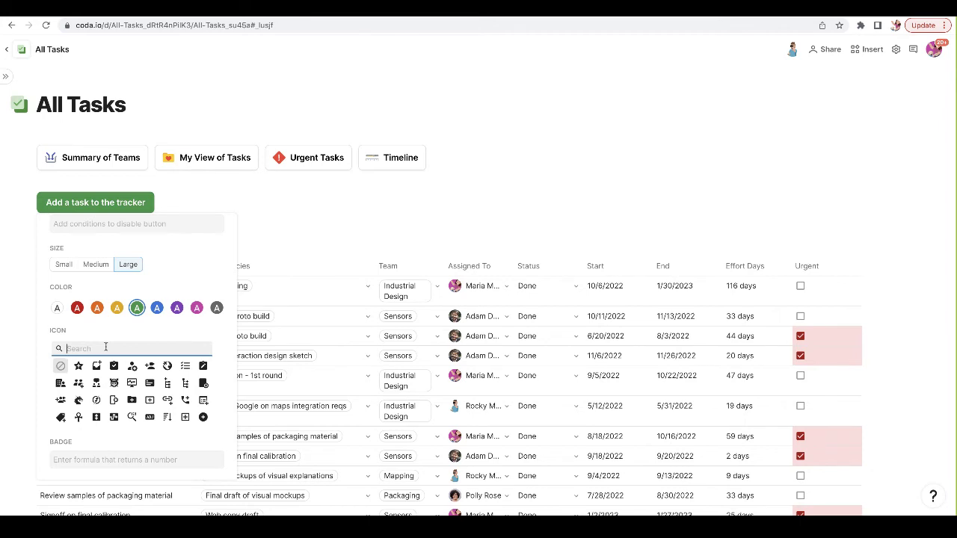
pyautogui.write('plus')
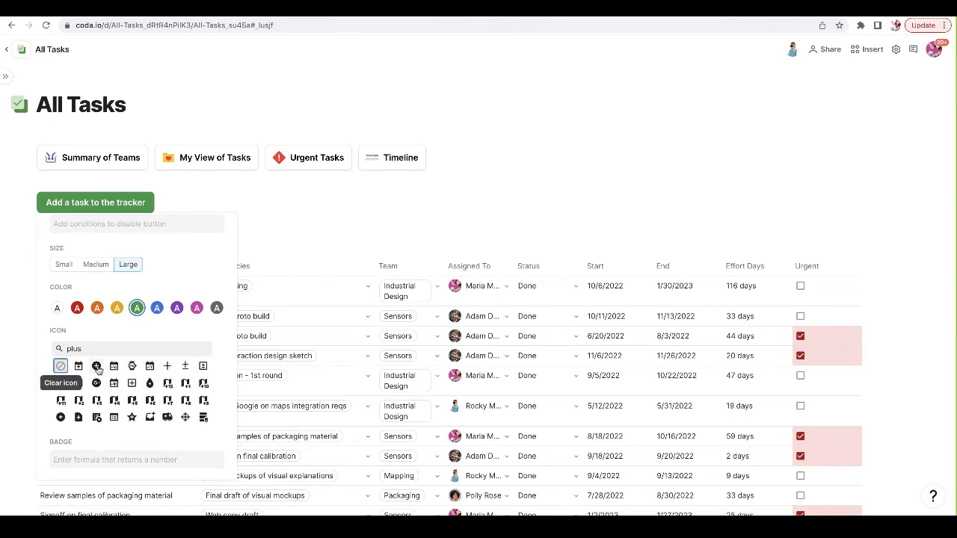
pyautogui.click(96, 366)
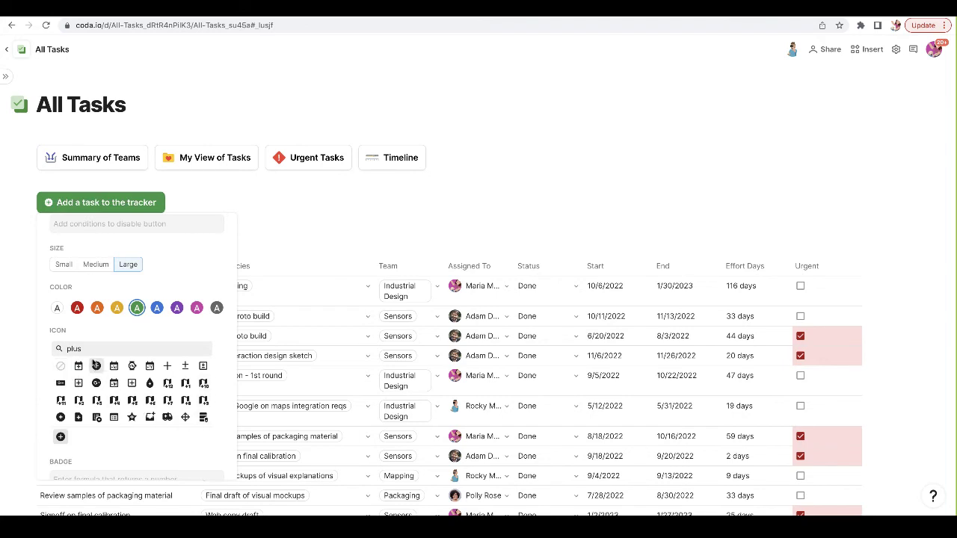
# - Search the button icons for "batman" and close the button settings without changing the icon
pyautogui.click(86, 349)
pyautogui.hotkey('ctrl', 'a')
pyautogui.write('batman')
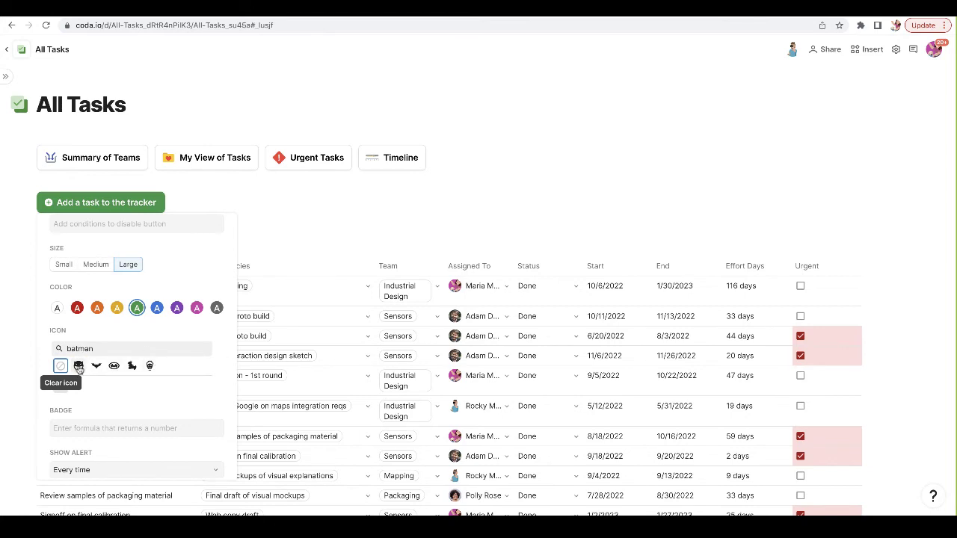
pyautogui.click(250, 205)
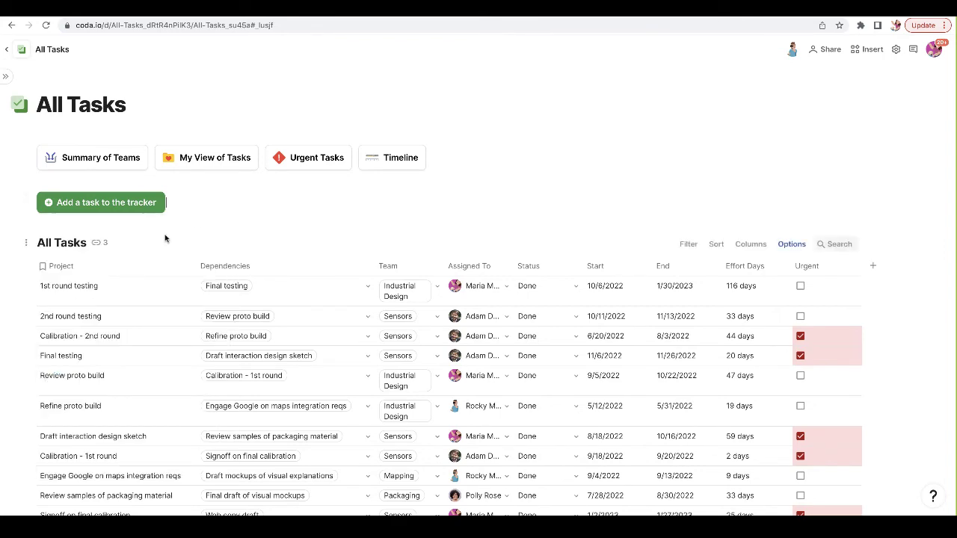
# - Add a row with the green task button and title it as giving the teammate, by first name, a high five
pyautogui.click(88, 203)
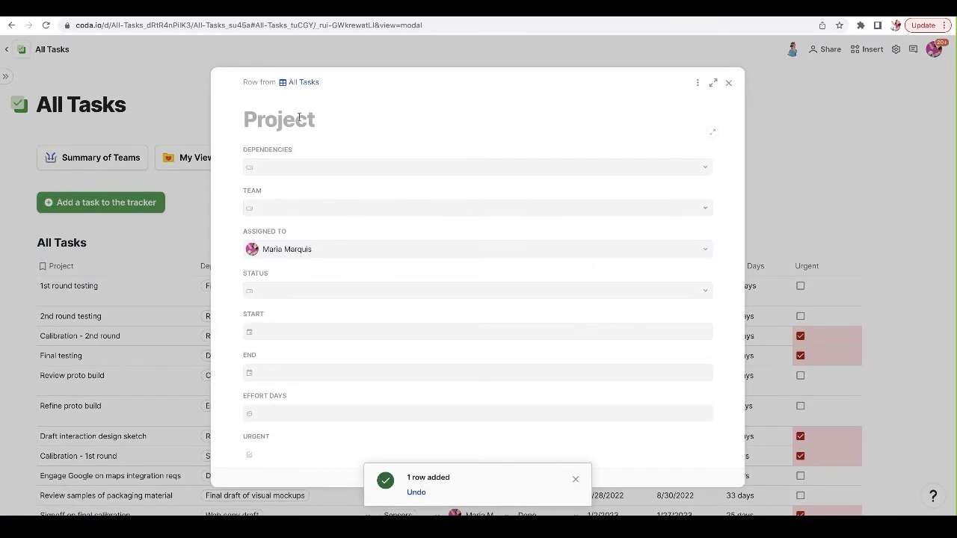
pyautogui.write('Give Rocky a hig')
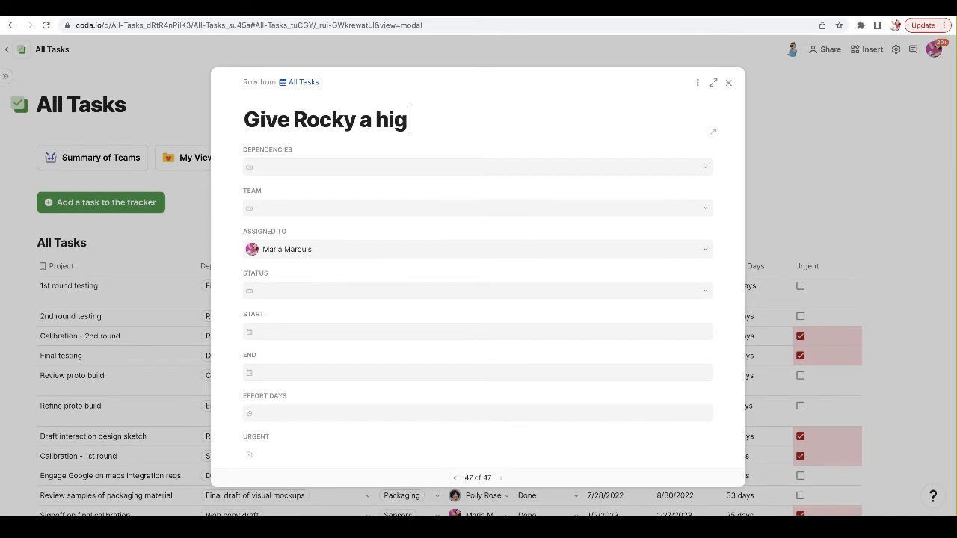
pyautogui.write('h five!')
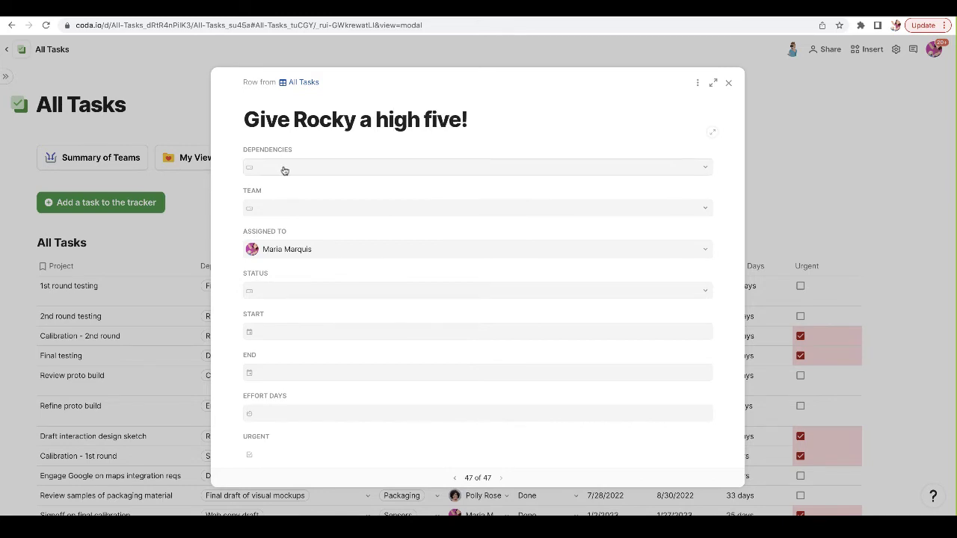
# - Set the new task's dependency to 1st round testing, team to Industrial Design and status to In Progress
pyautogui.click(284, 169)
pyautogui.click(363, 207)
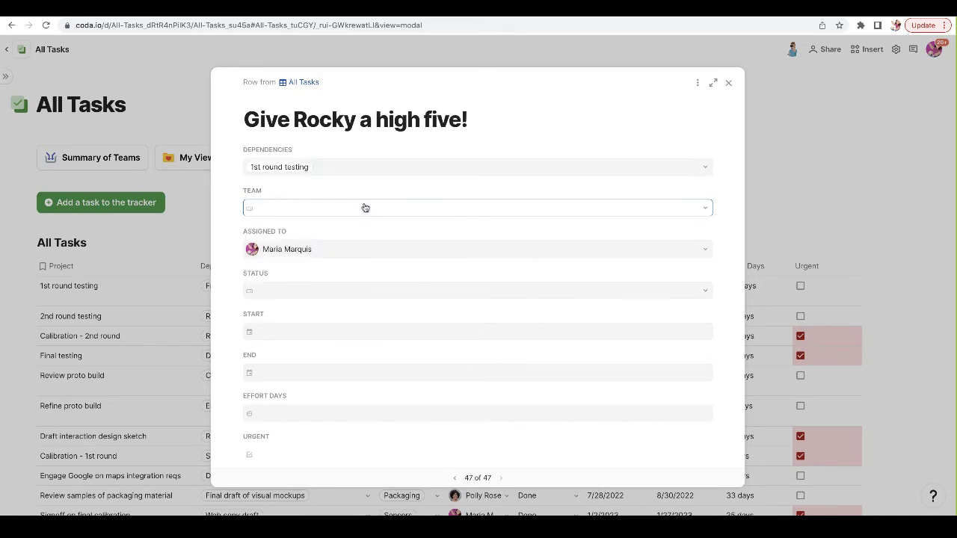
pyautogui.click(351, 263)
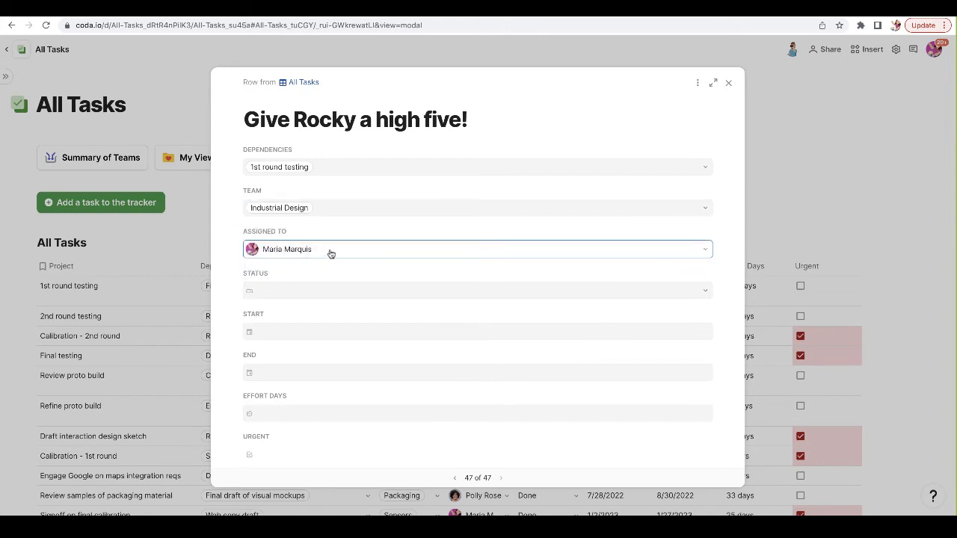
pyautogui.click(314, 293)
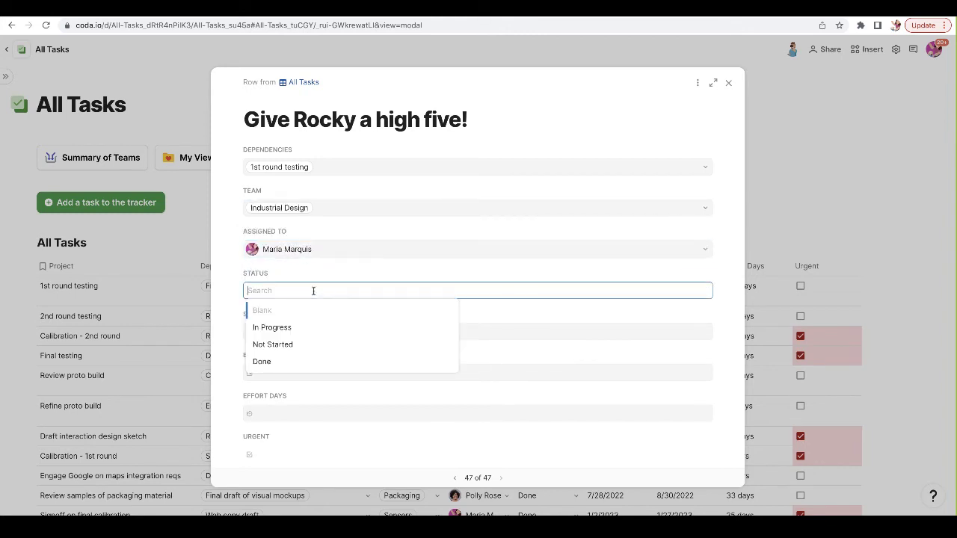
pyautogui.click(306, 327)
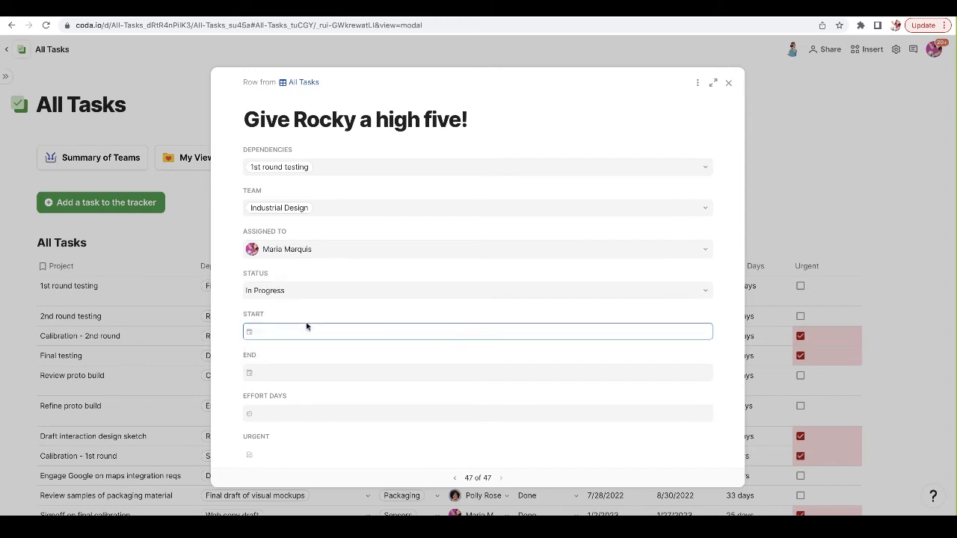
# - Set the new task's start date to 8/19/2022 and its end date to 8/24/2022
pyautogui.click(299, 333)
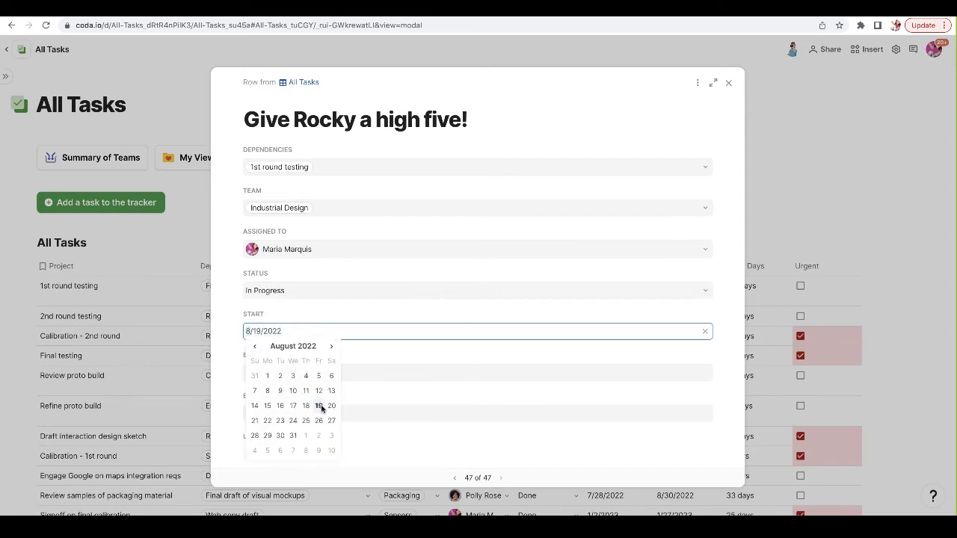
pyautogui.click(321, 406)
pyautogui.click(299, 377)
pyautogui.click(293, 467)
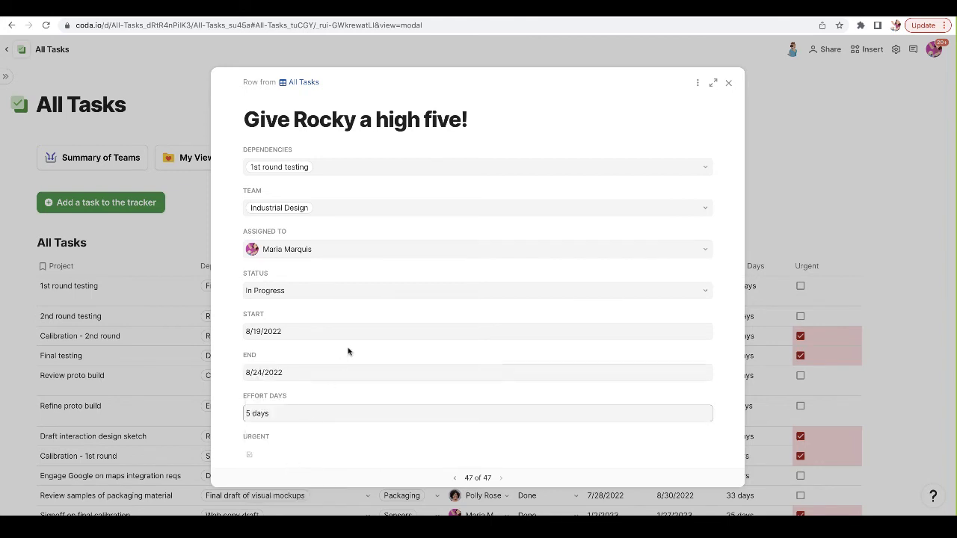
# - Try to mark the new task as urgent in its row details, and close the details
pyautogui.scroll(-3, 305, 414)
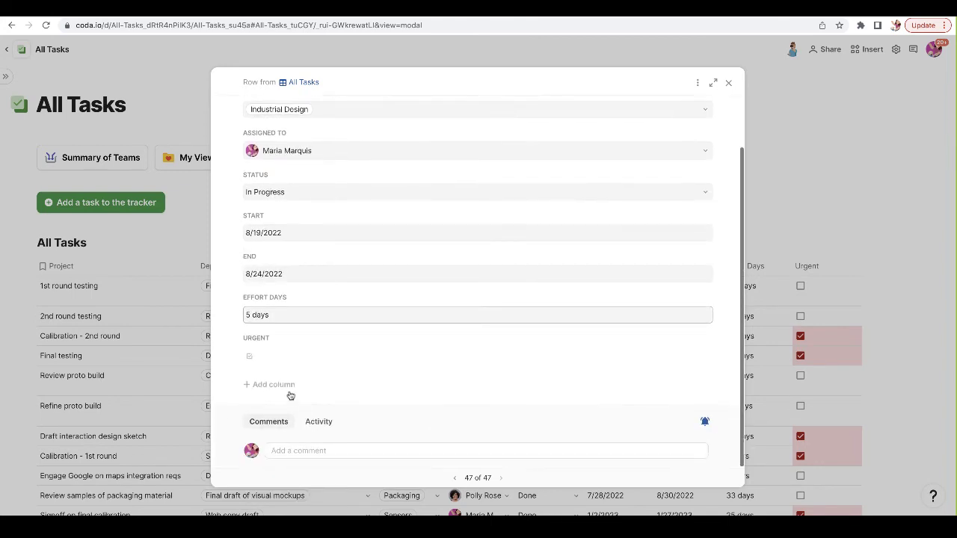
pyautogui.click(249, 357)
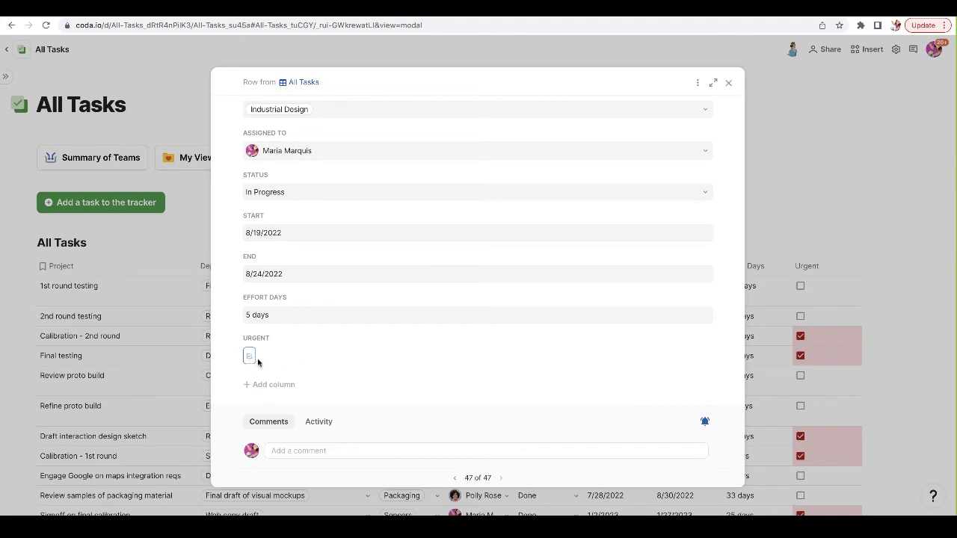
pyautogui.click(818, 194)
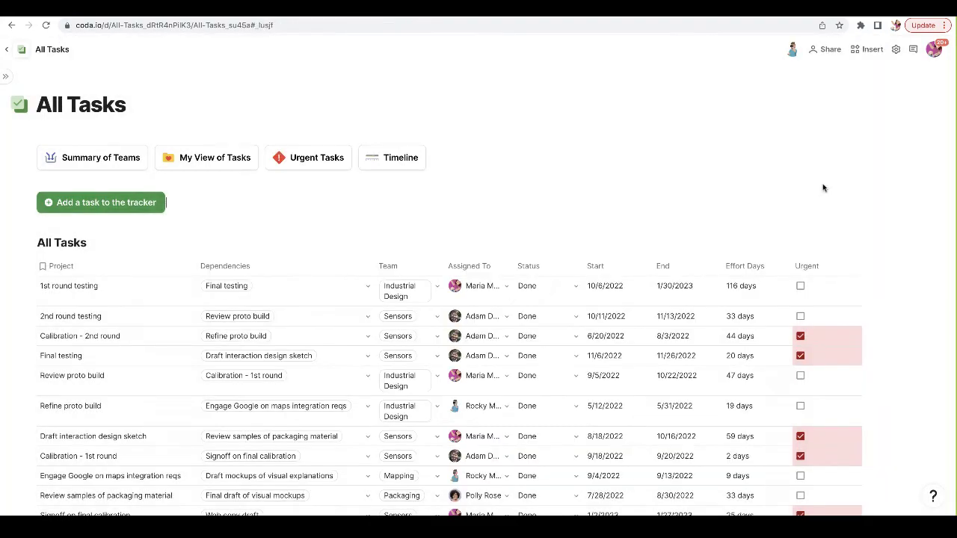
# - Mark the high-five task in the last row of the All Tasks table as urgent and expand the page list
pyautogui.scroll(-10, 525, 389)
pyautogui.scroll(-5, 525, 389)
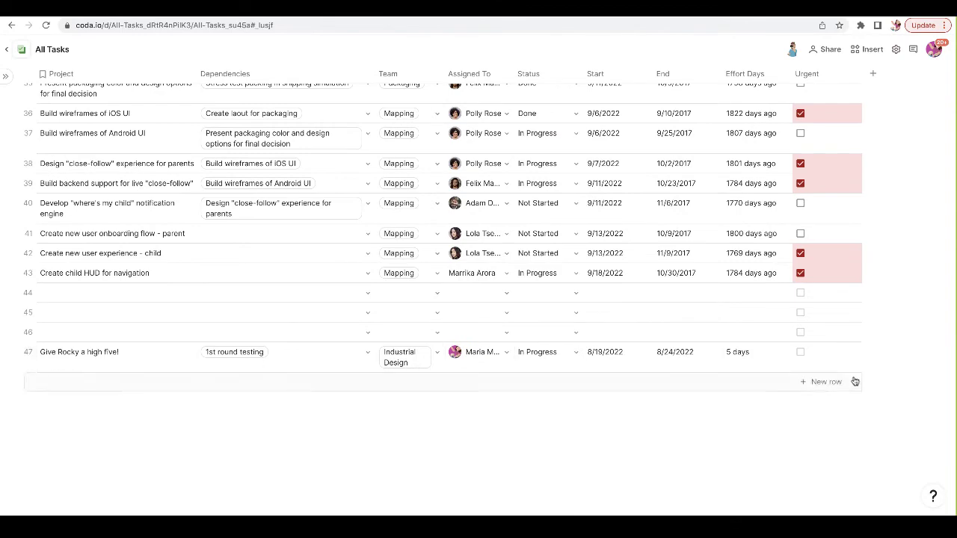
pyautogui.click(799, 352)
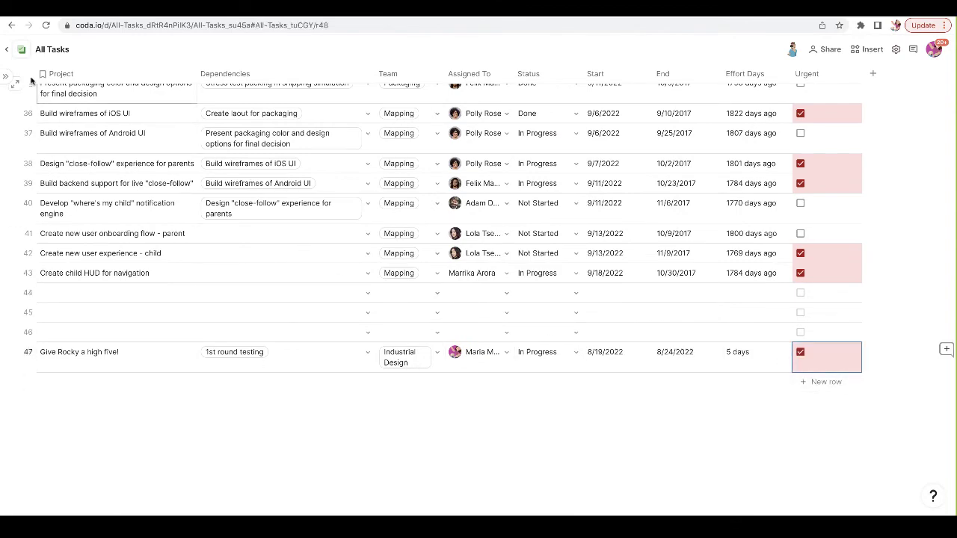
pyautogui.click(6, 76)
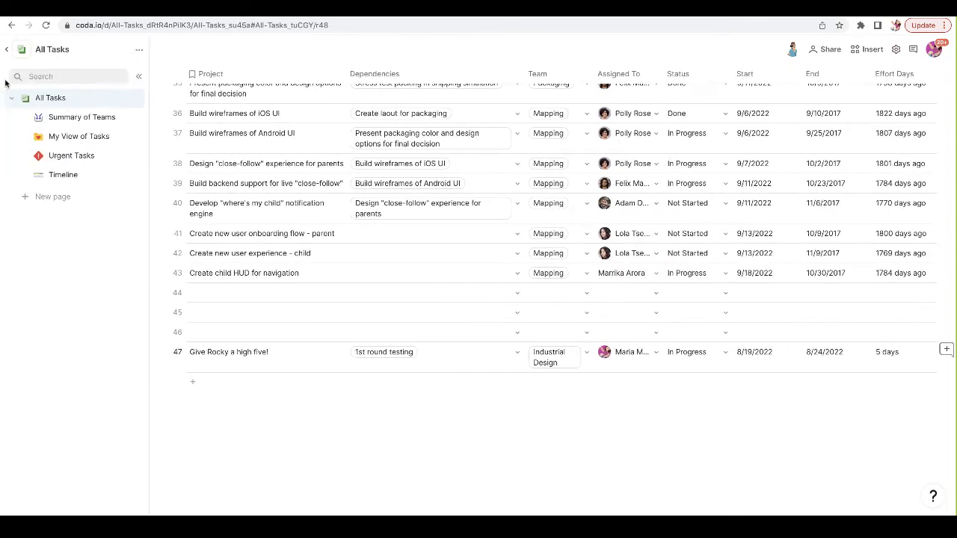
# - Check the high-five task in My View of Tasks, Urgent Tasks and Timeline, and return to the beginning of All Tasks
pyautogui.click(71, 142)
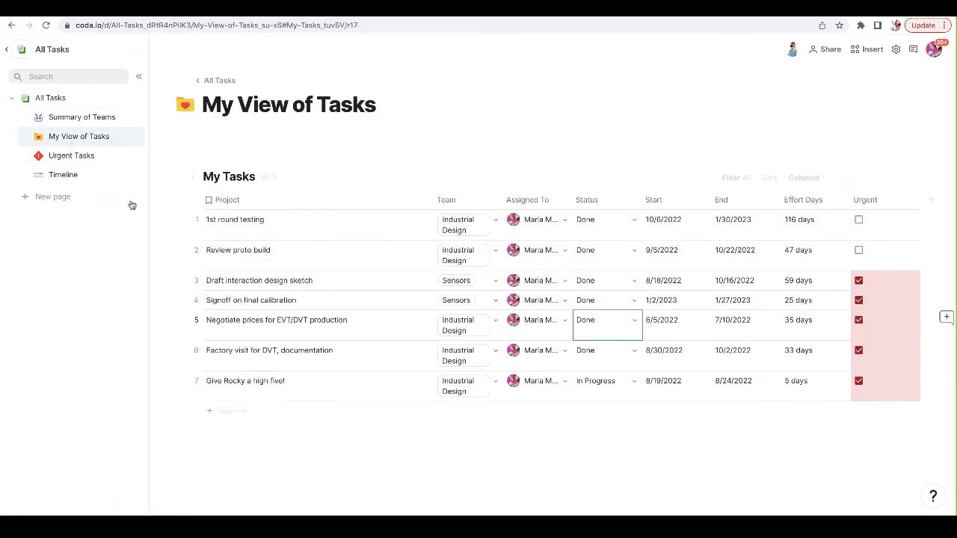
pyautogui.click(88, 155)
pyautogui.scroll(-6, 470, 364)
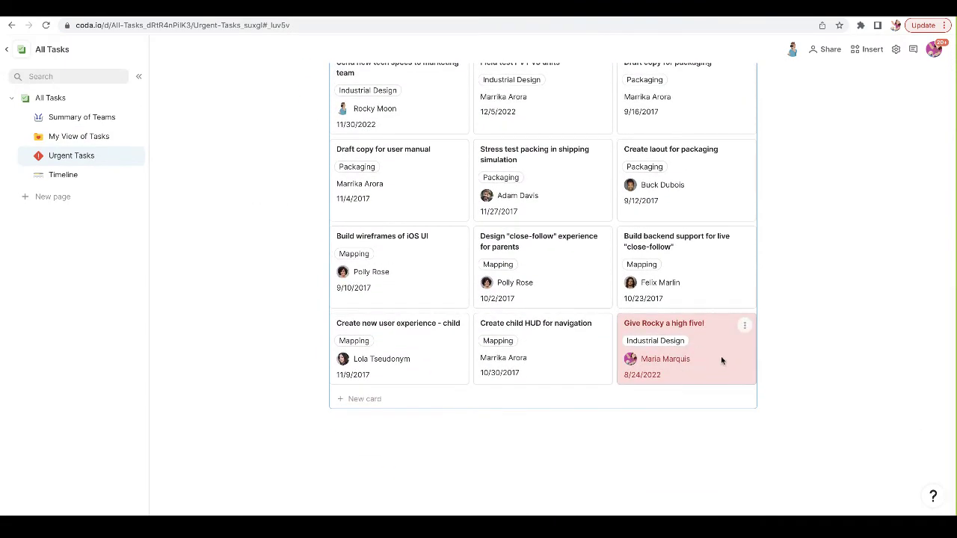
pyautogui.click(99, 176)
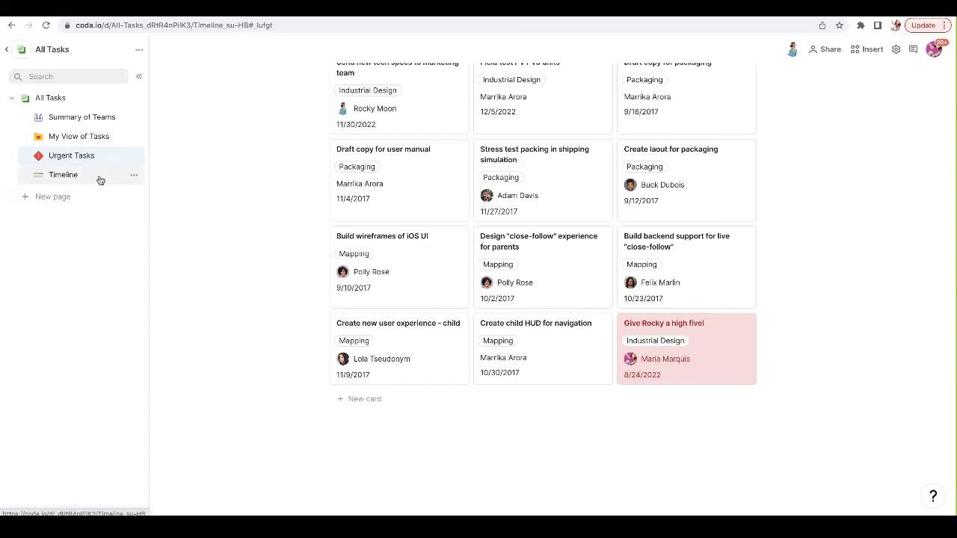
pyautogui.scroll(-9, 363, 352)
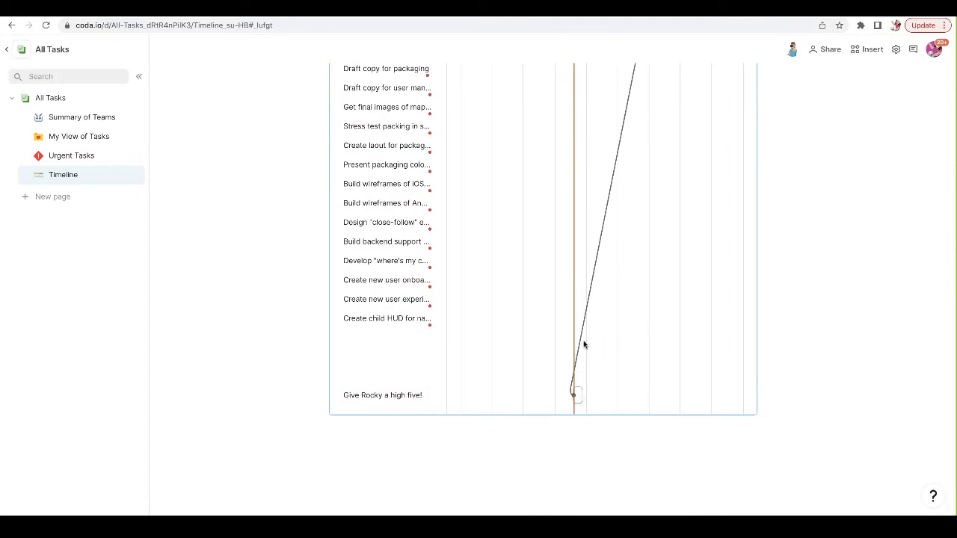
pyautogui.scroll(4, 625, 235)
pyautogui.scroll(6, 655, 314)
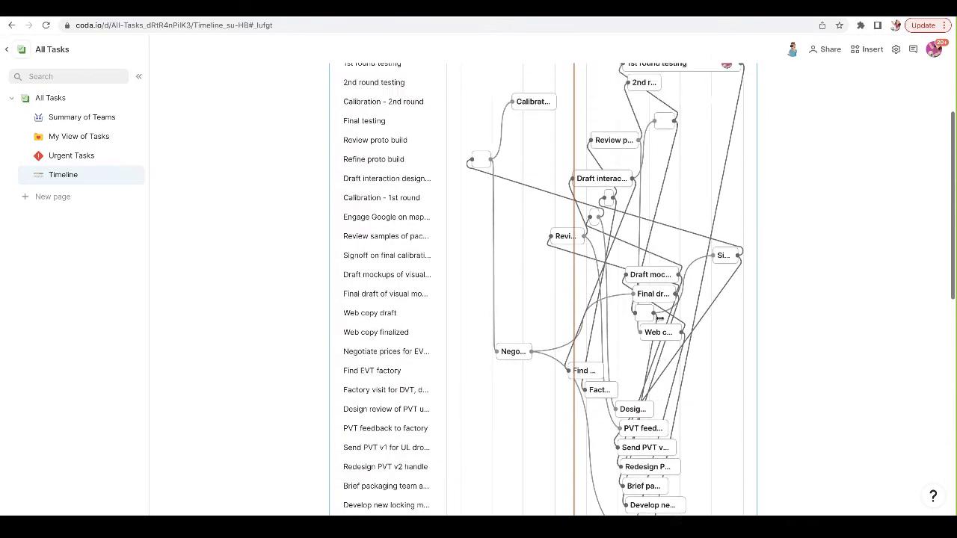
pyautogui.click(66, 100)
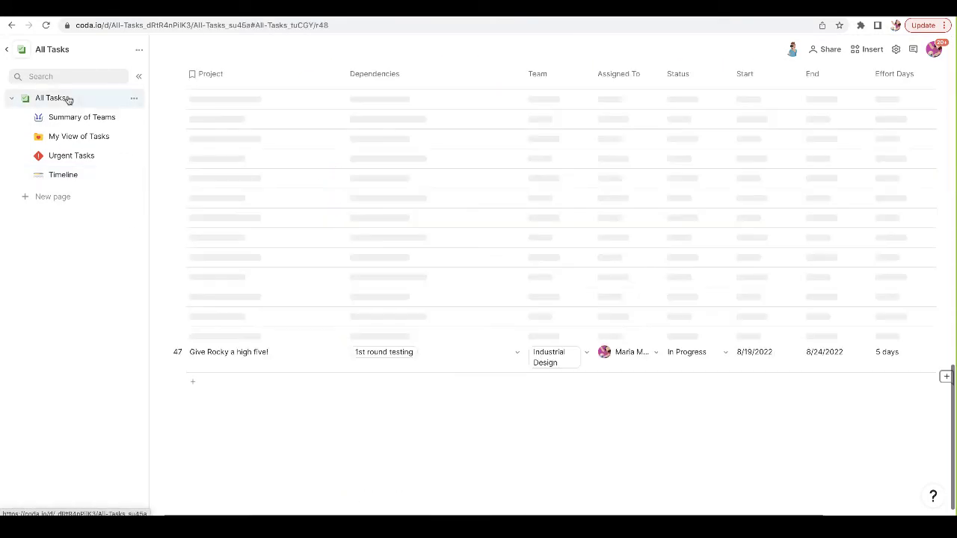
pyautogui.scroll(15, 335, 160)
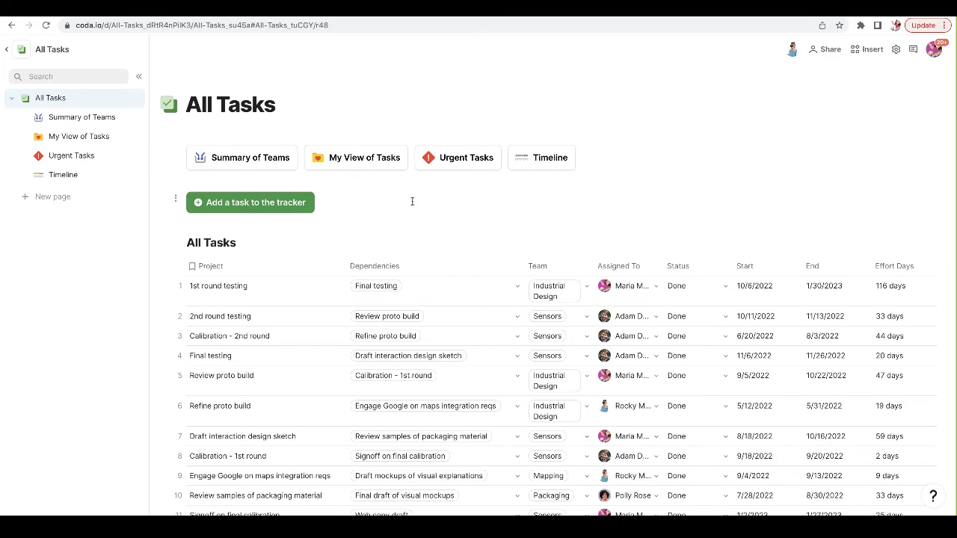
pyautogui.click(412, 201)
pyautogui.write('/butt')
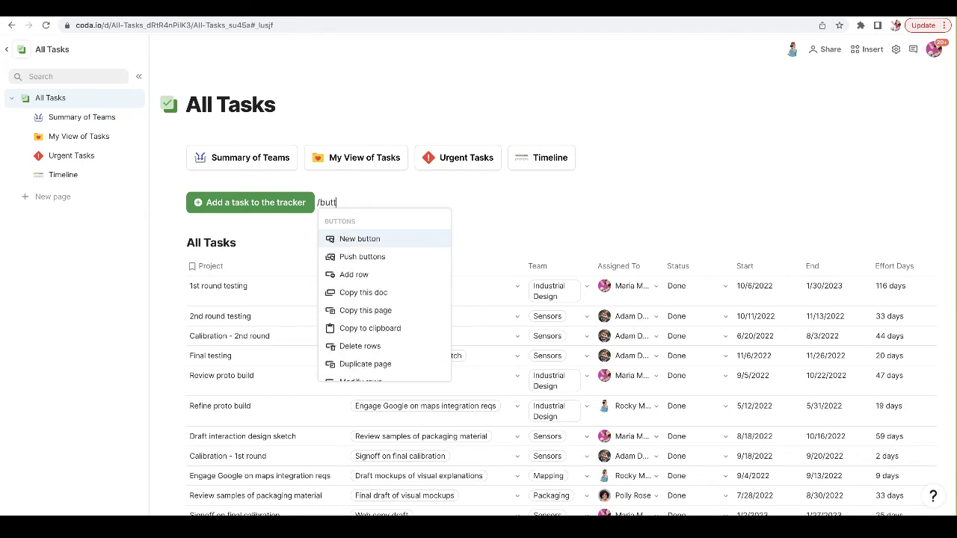
pyautogui.click(419, 240)
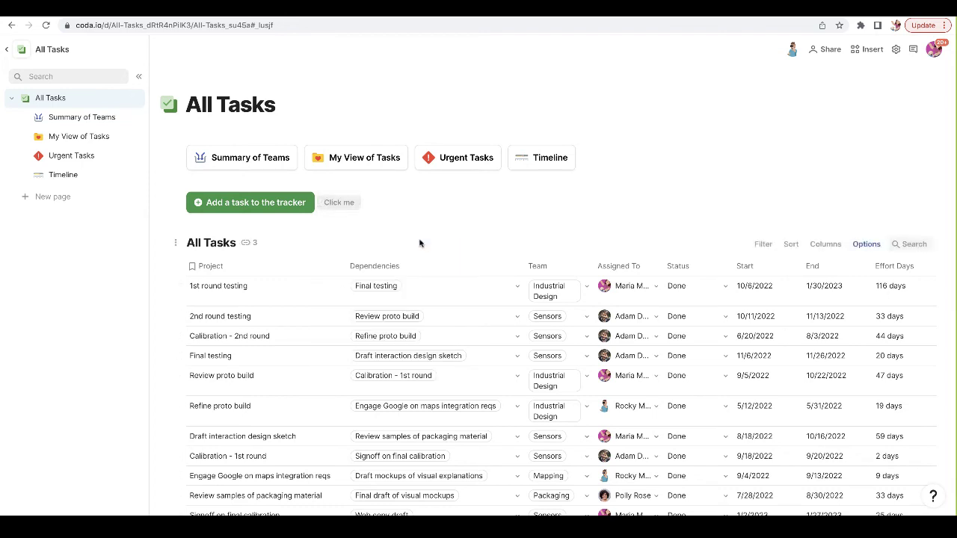
pyautogui.click(433, 202)
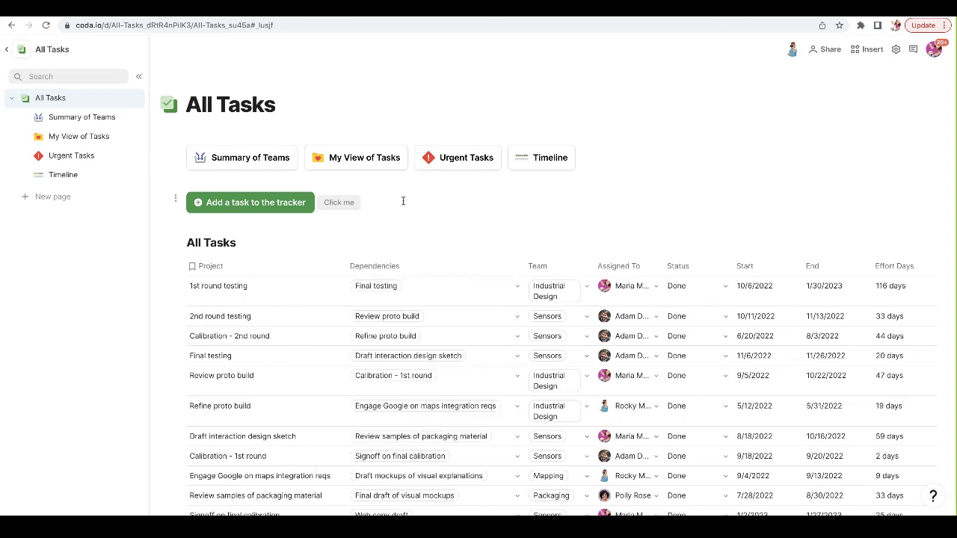
pyautogui.press('BackSpace')
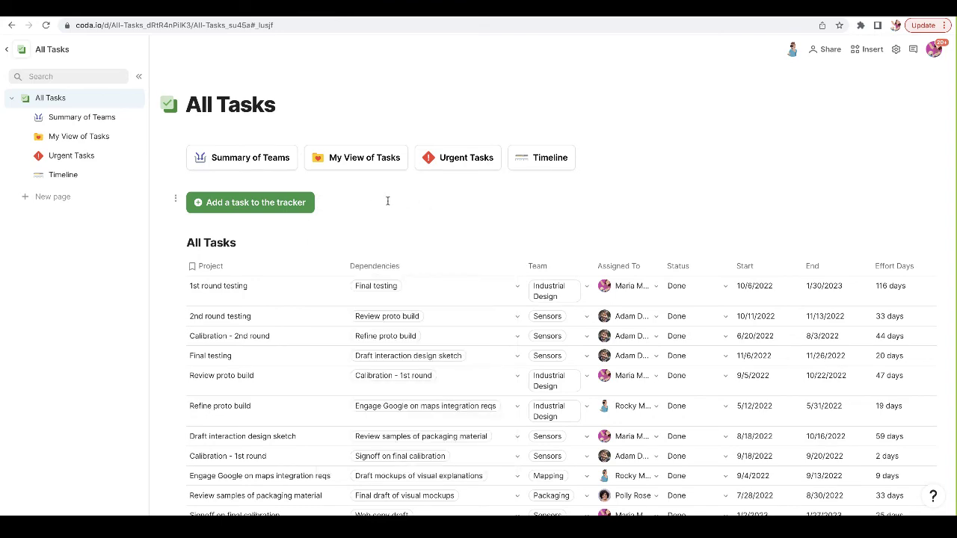
# - Add a button column after Urgent in the All Tasks table and label its buttons Send Reminder
pyautogui.hscroll(5, 699, 318)
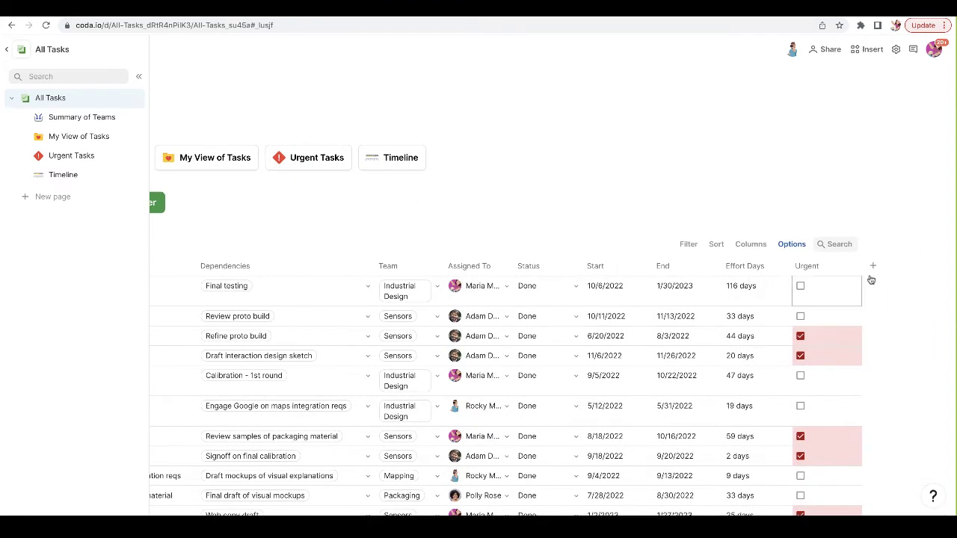
pyautogui.click(873, 266)
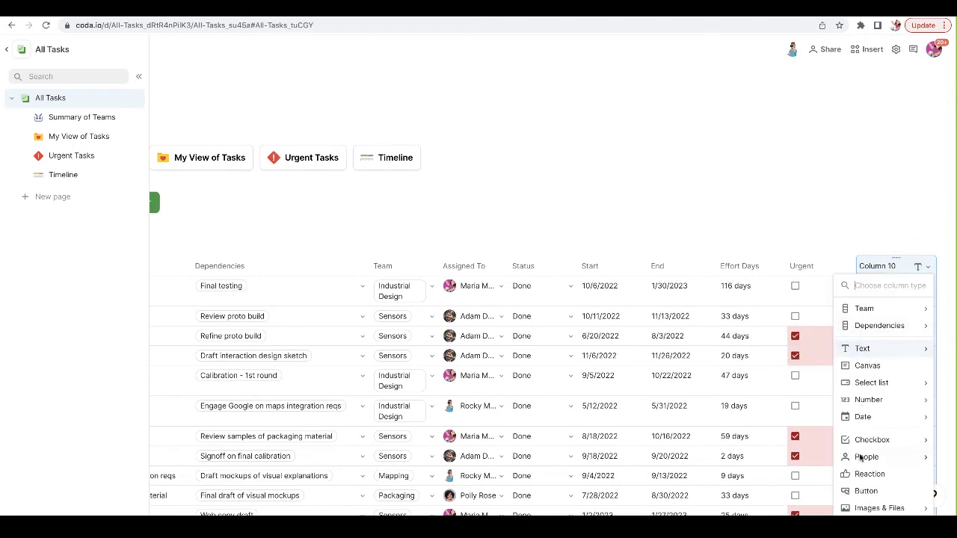
pyautogui.click(865, 490)
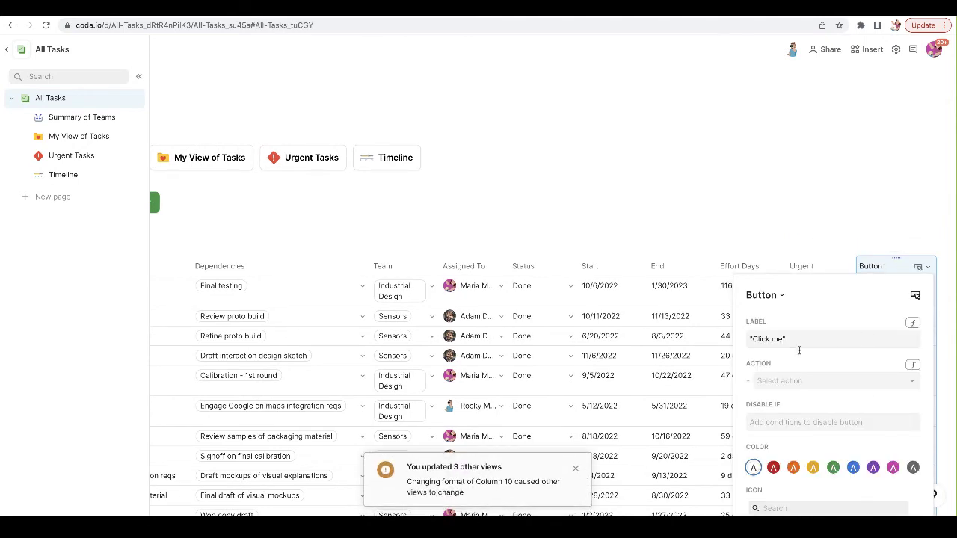
pyautogui.click(769, 342)
pyautogui.hotkey('ctrl', 'a')
pyautogui.write('Send')
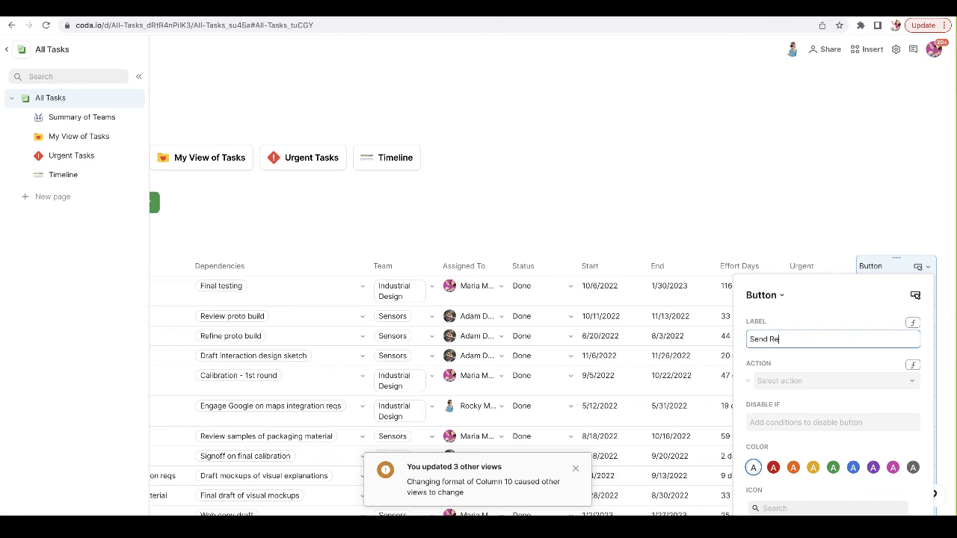
pyautogui.write(' Reminder')
pyautogui.press('Return')
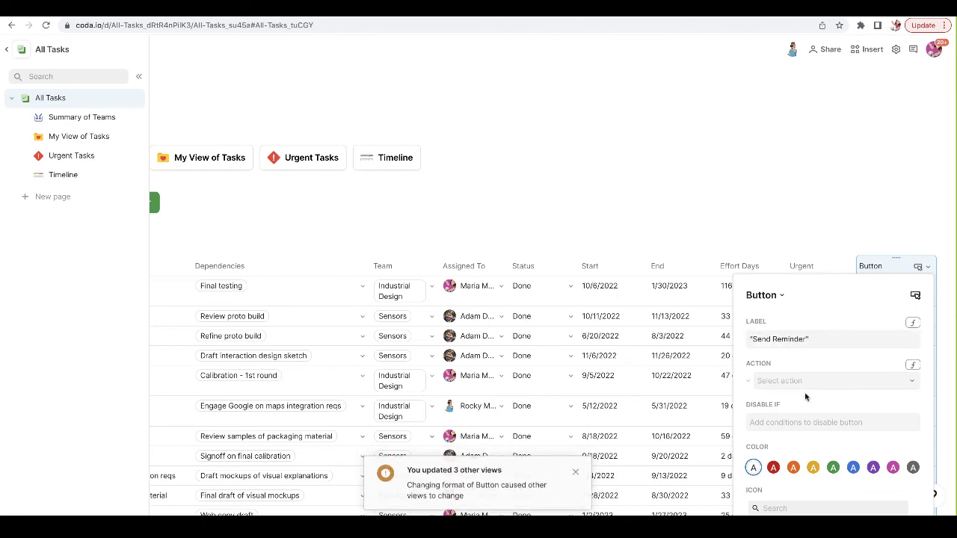
# - Browse for more Packs from the reminder button's action choices, search for gmail and open the Gmail Pack's details
pyautogui.click(803, 383)
pyautogui.scroll(-2, 818, 337)
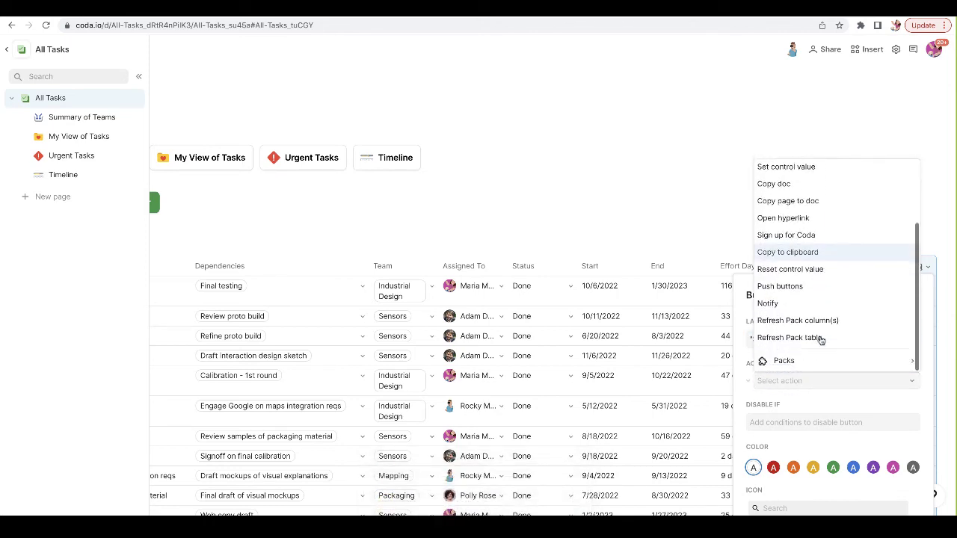
pyautogui.moveTo(817, 365)
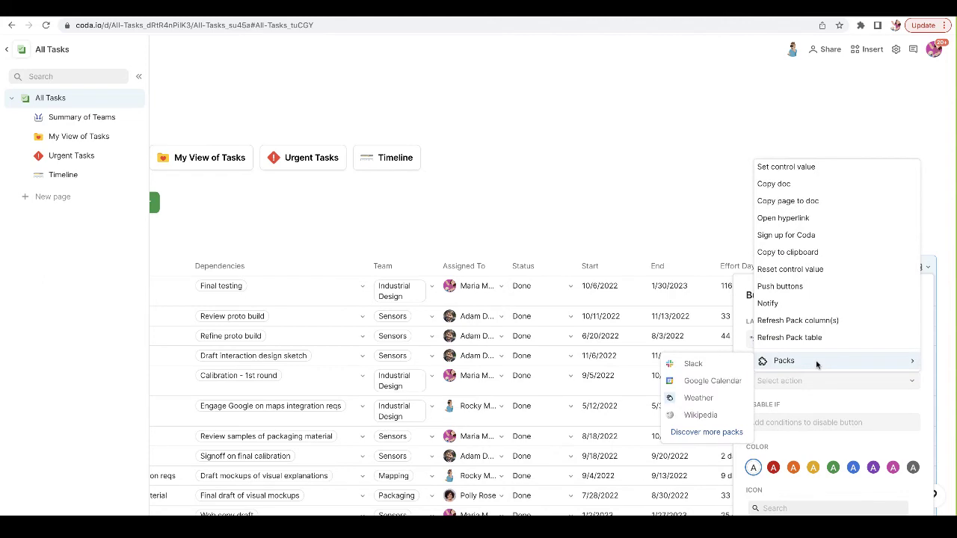
pyautogui.click(709, 437)
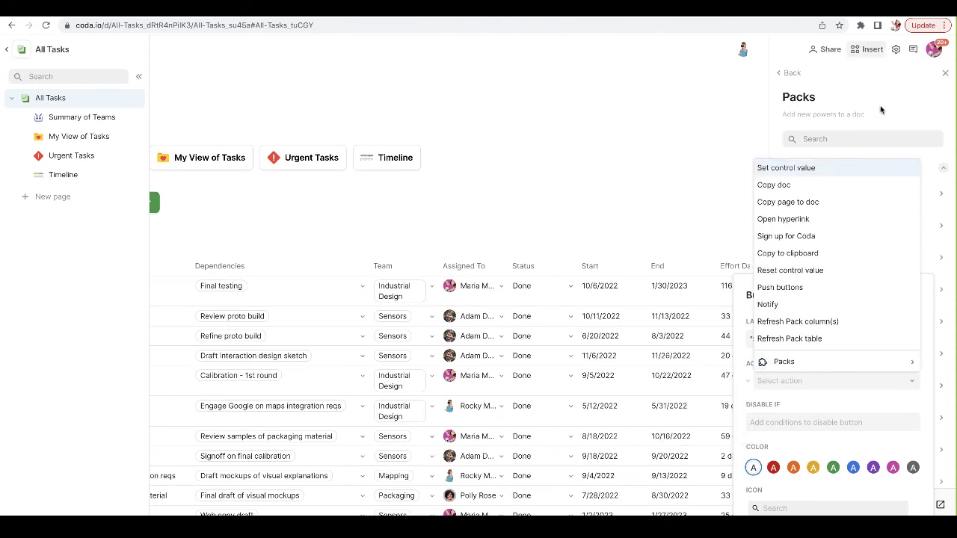
pyautogui.click(833, 139)
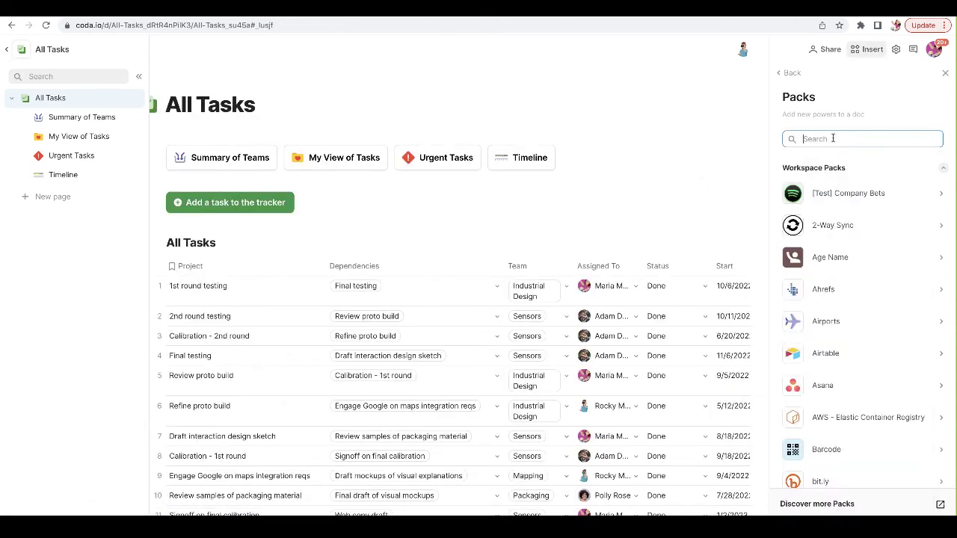
pyautogui.write('gmail')
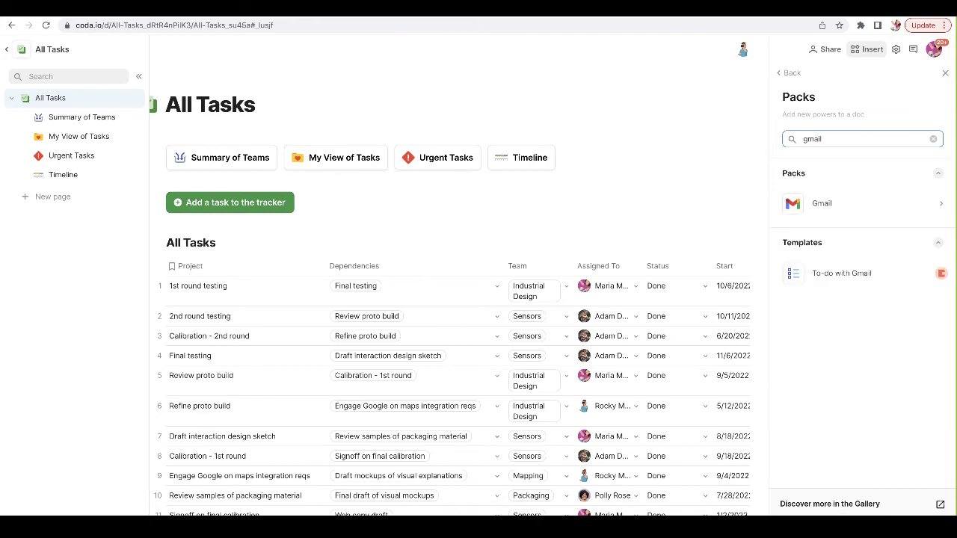
pyautogui.click(826, 206)
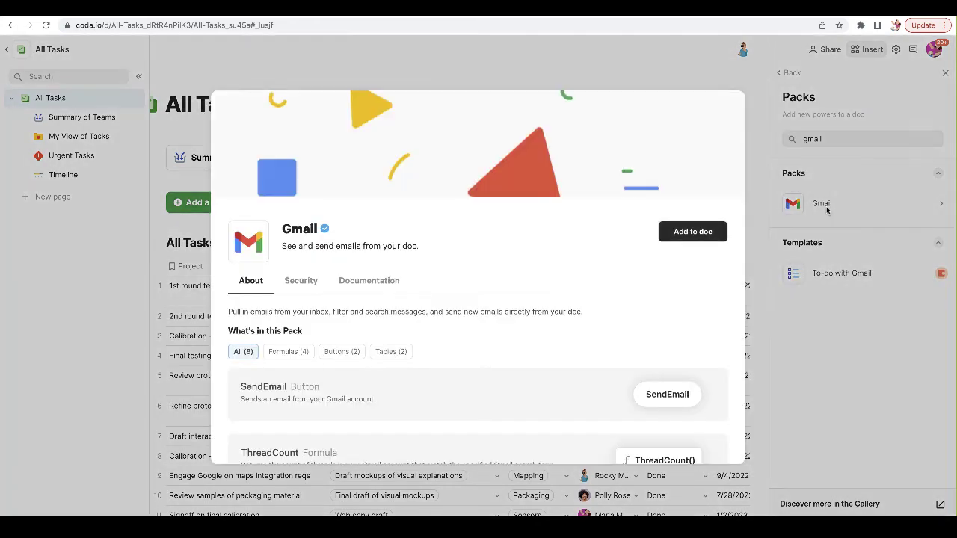
# - Add the Gmail Pack to the doc, sharing its data with you and anyone the doc is shared with, but allowing actions for only you
pyautogui.click(677, 233)
pyautogui.click(470, 275)
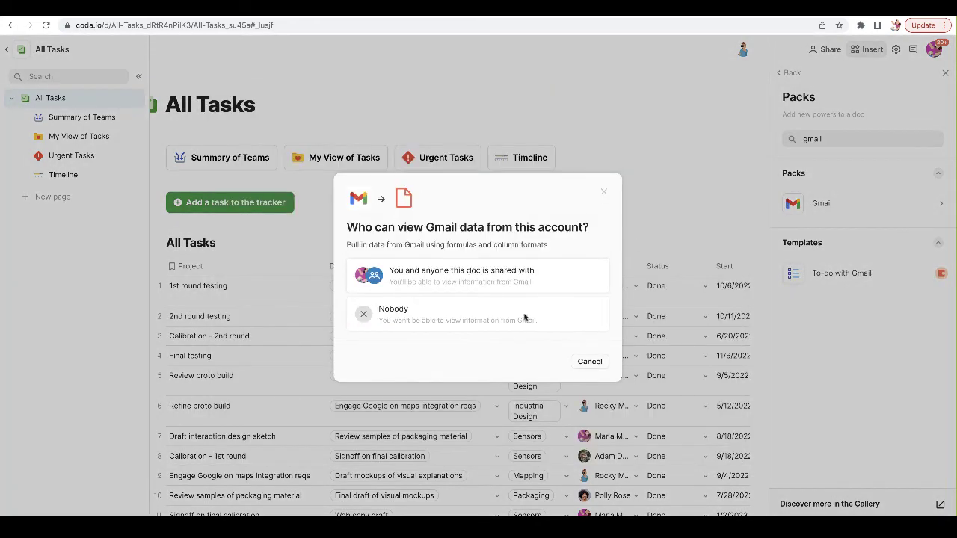
pyautogui.click(568, 282)
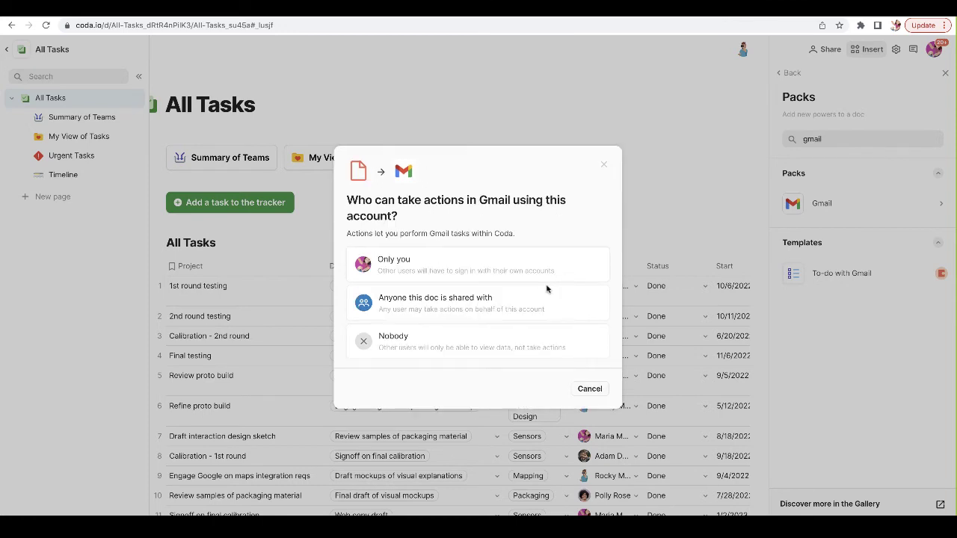
pyautogui.click(543, 272)
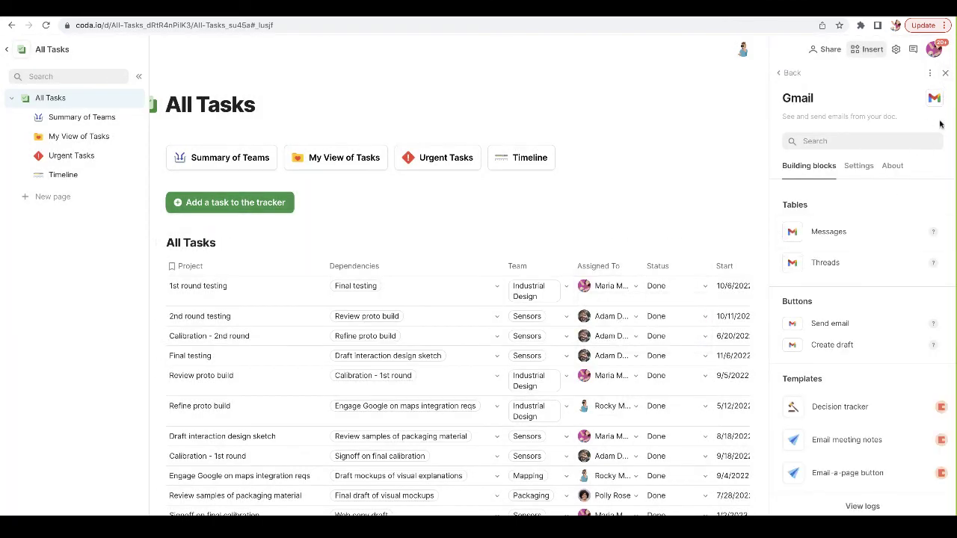
pyautogui.click(946, 74)
# - Set the Send Reminder button column's action to the Gmail Pack's Send email
pyautogui.hscroll(3, 885, 321)
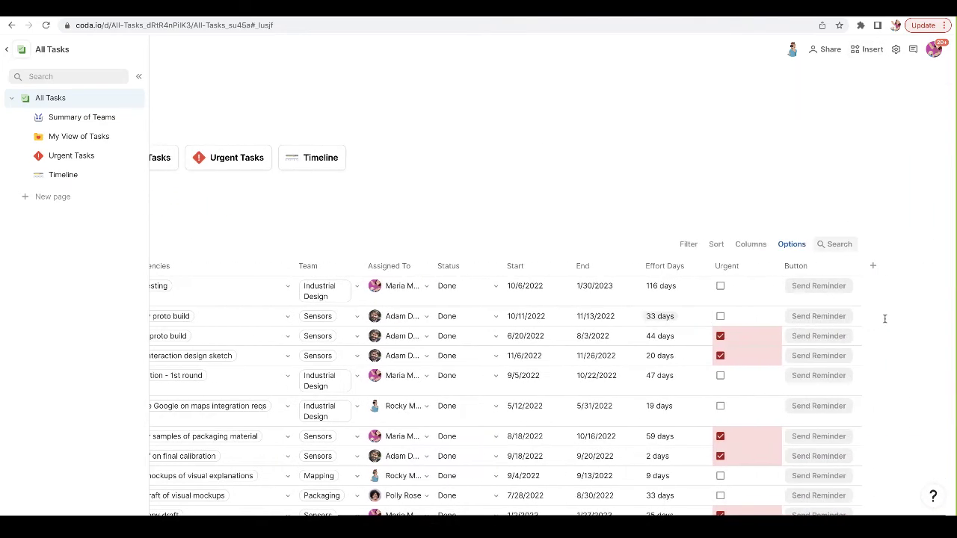
pyautogui.click(846, 268)
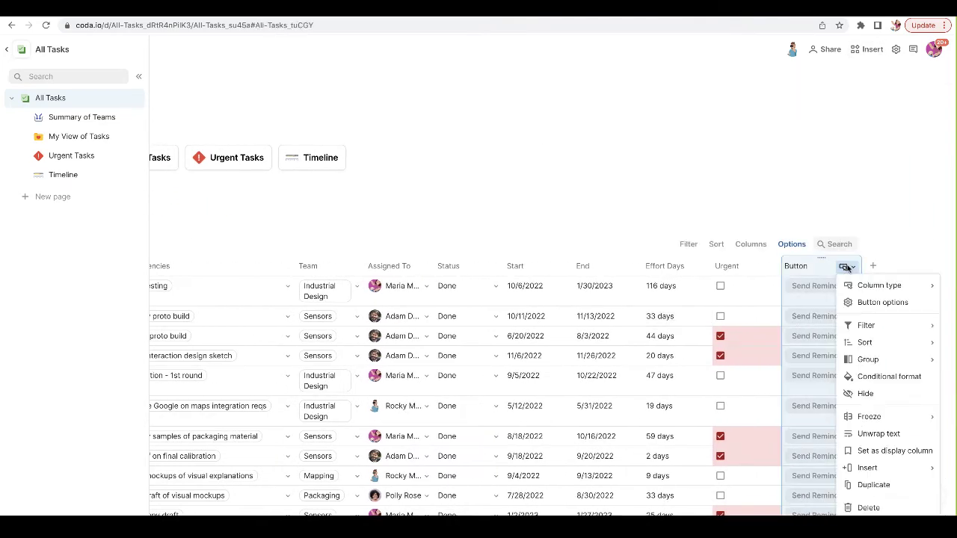
pyautogui.click(863, 303)
pyautogui.scroll(-1, 766, 353)
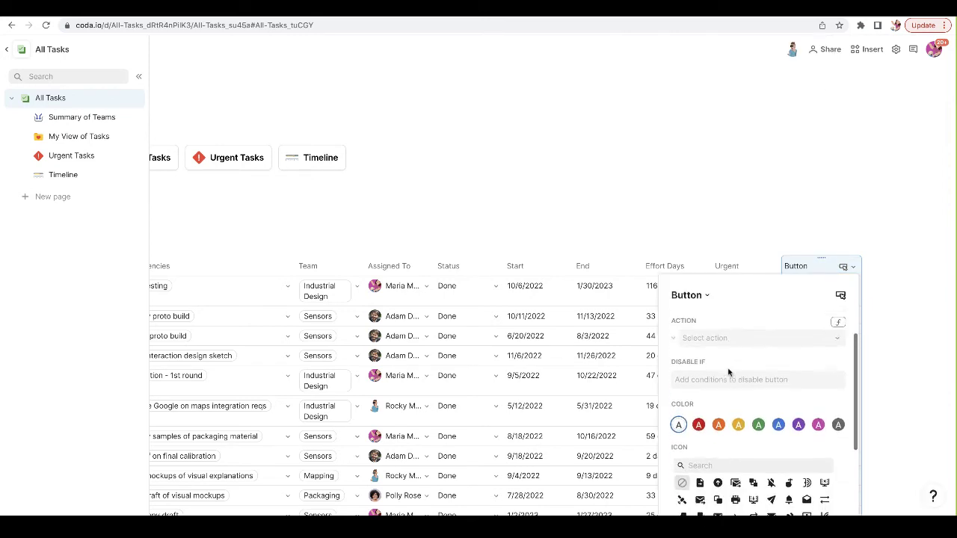
pyautogui.click(725, 345)
pyautogui.scroll(-3, 725, 346)
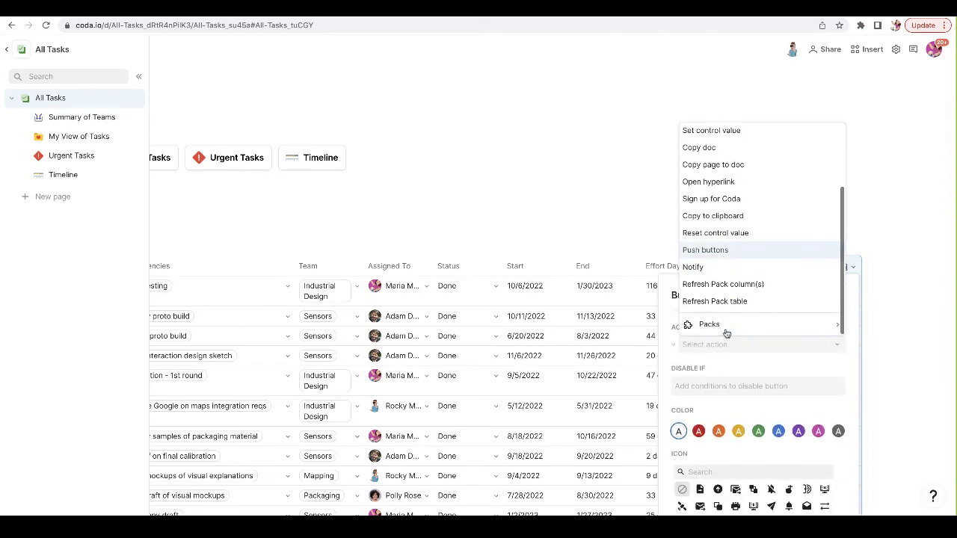
pyautogui.moveTo(720, 325)
pyautogui.moveTo(867, 327)
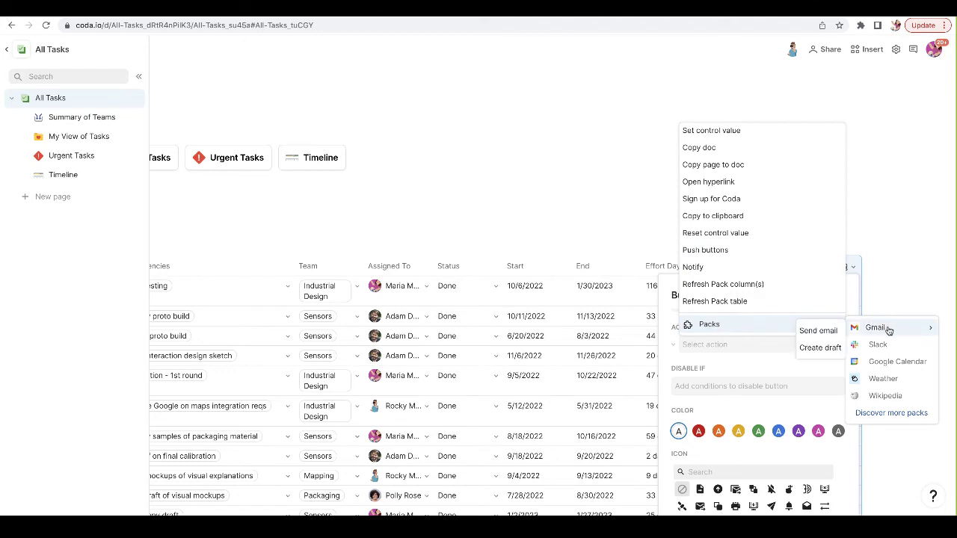
pyautogui.click(811, 333)
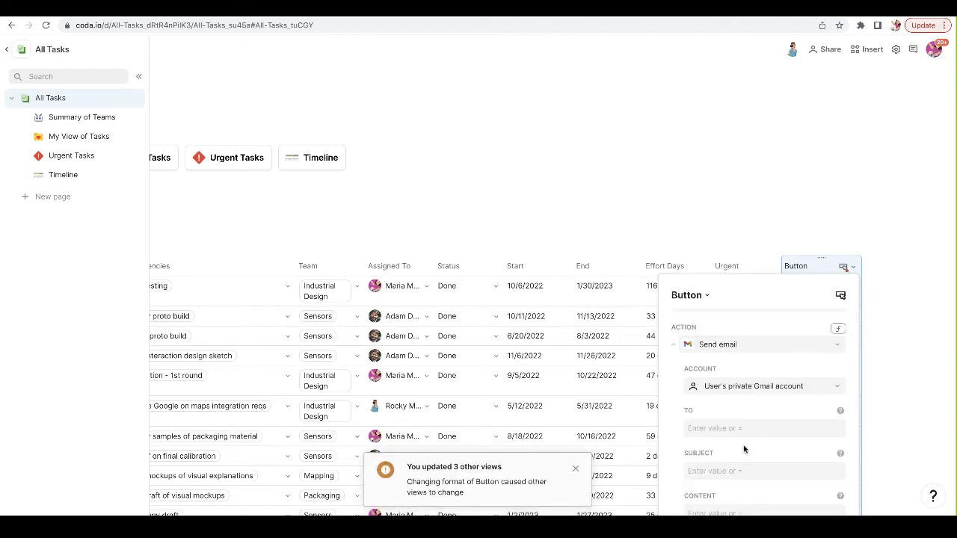
# - Set the email action's To recipient to the formula Assigned To.Email
pyautogui.scroll(-2, 745, 448)
pyautogui.click(714, 347)
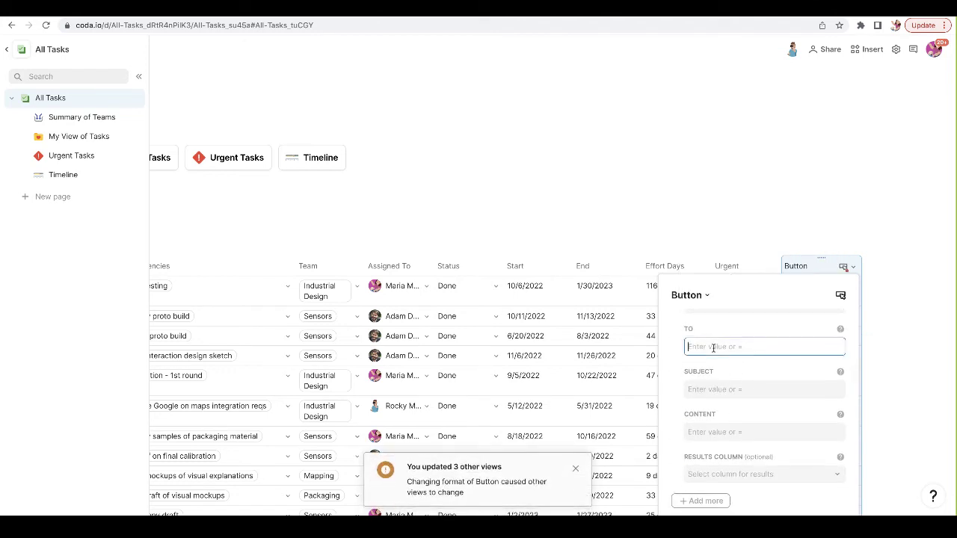
pyautogui.write('=Assigned To')
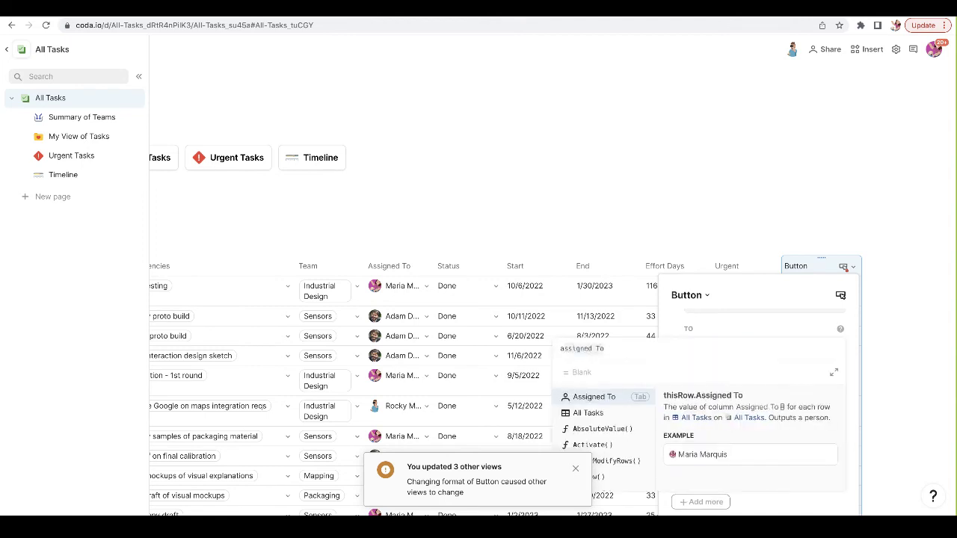
pyautogui.press('Tab')
pyautogui.write('.')
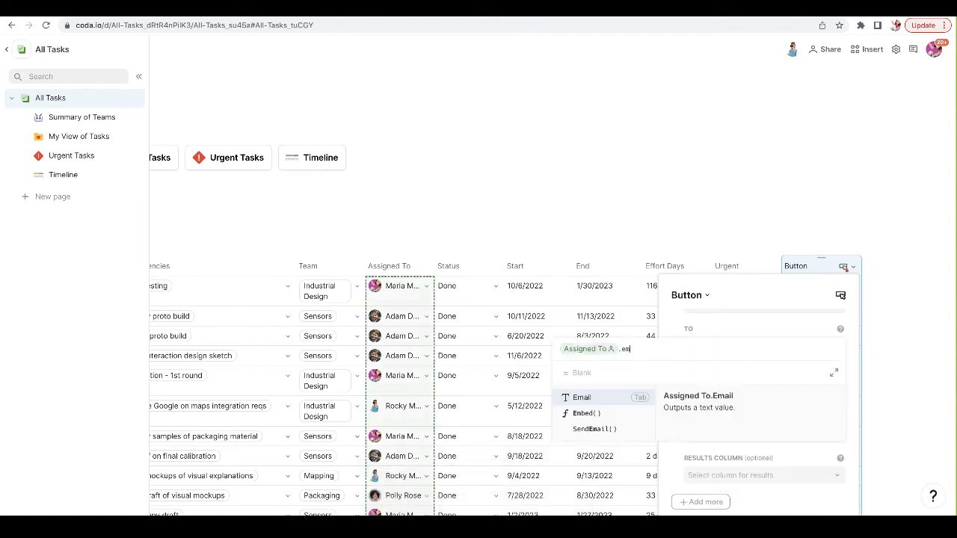
pyautogui.press('Tab')
pyautogui.press('Return')
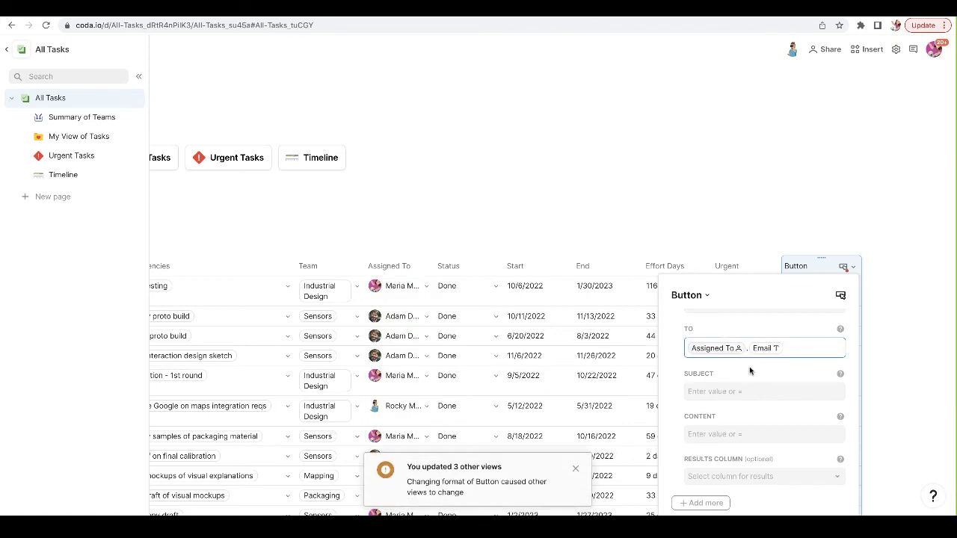
# - Set the reminder email's subject to "You have a task due!!!!!!!!!!!!!" and its content to "Update your task!"
pyautogui.click(726, 392)
pyautogui.write('Yo')
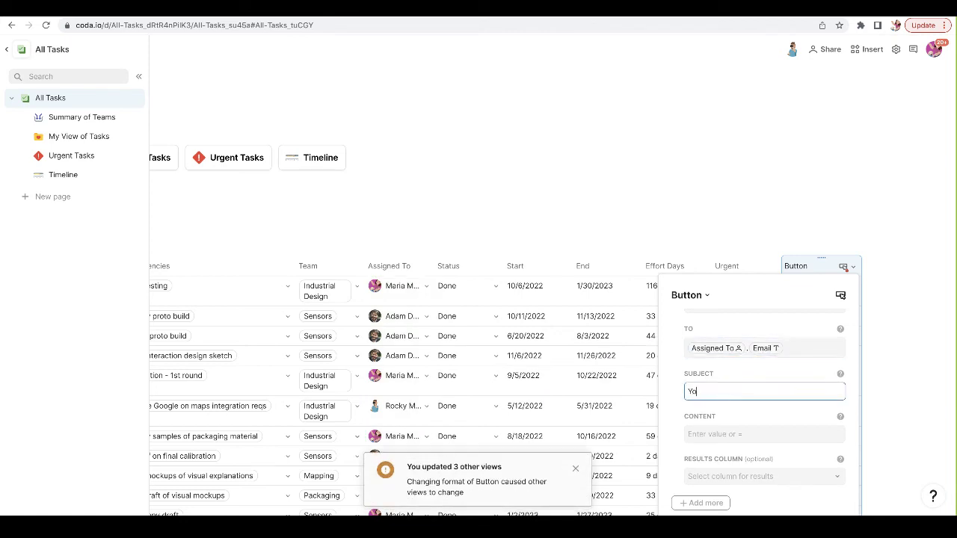
pyautogui.write('u have a task due!!!!!!!!!!!!!')
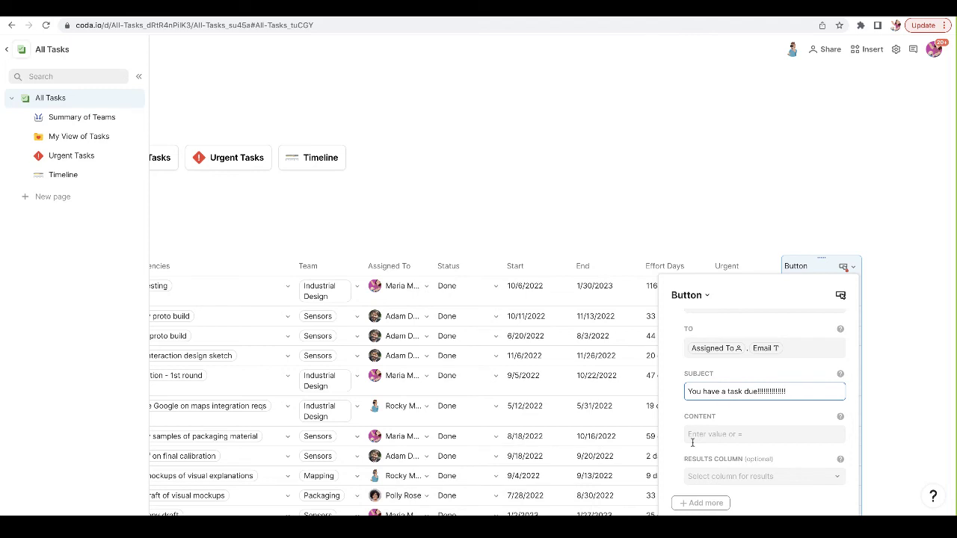
pyautogui.click(699, 434)
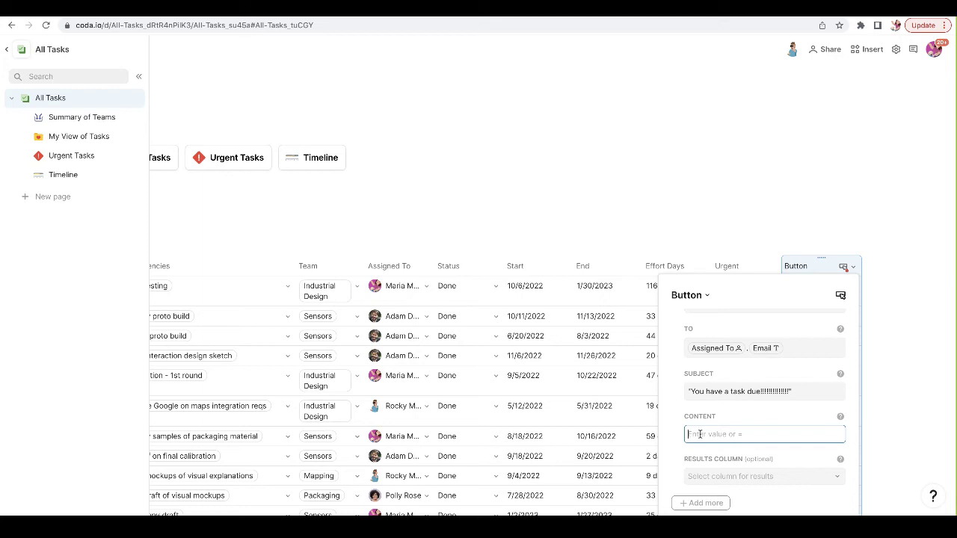
pyautogui.write('Update your task!')
pyautogui.press('Return')
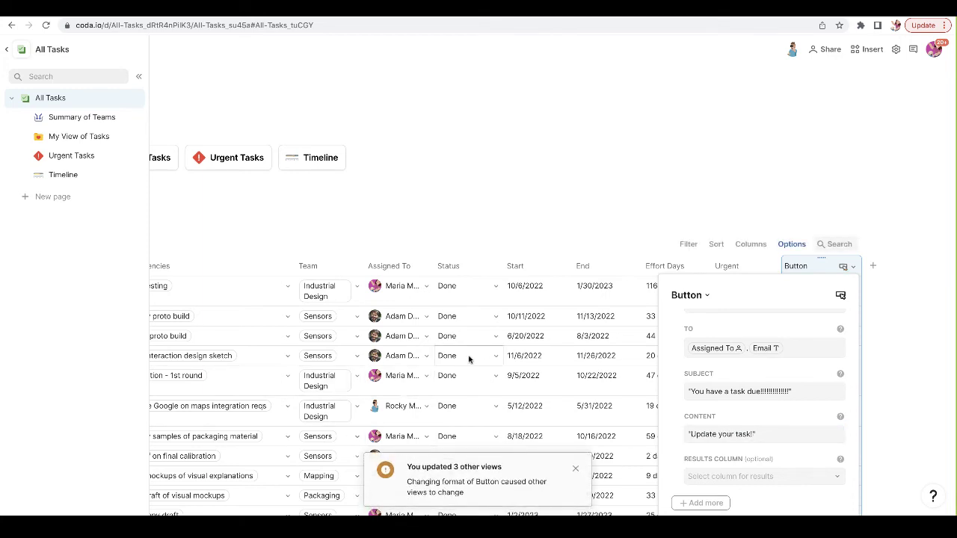
# - Colour the Send Reminder button red and give it an envelope icon
pyautogui.scroll(-2, 738, 443)
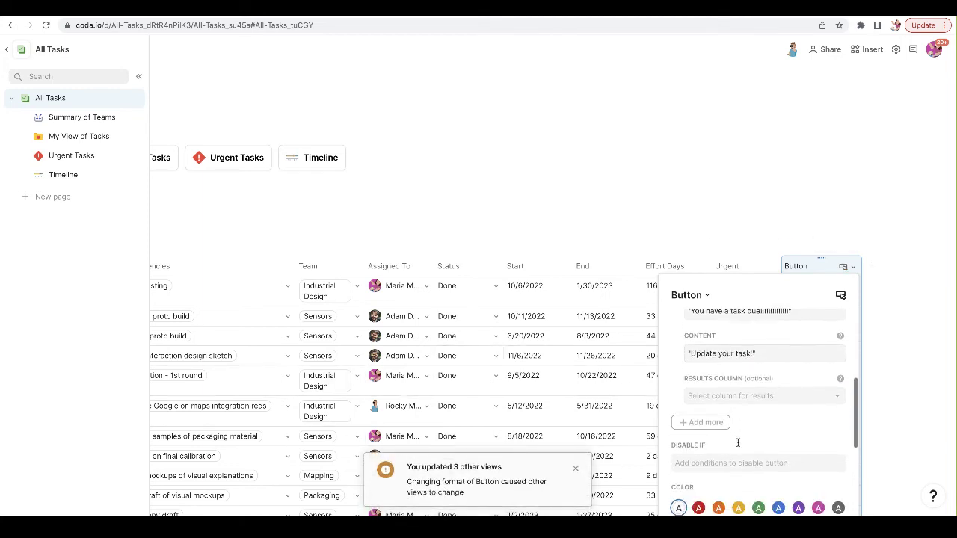
pyautogui.scroll(-2, 738, 442)
pyautogui.click(709, 347)
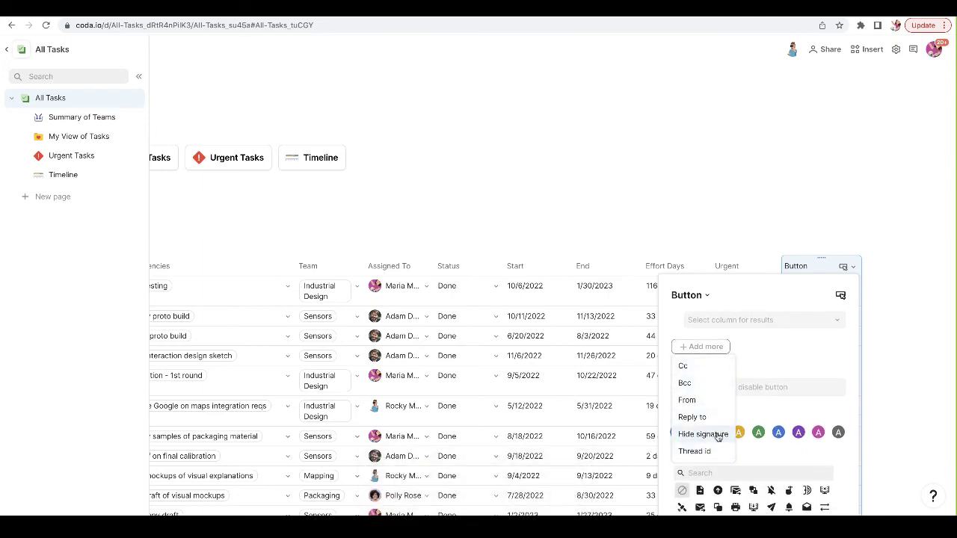
pyautogui.click(760, 353)
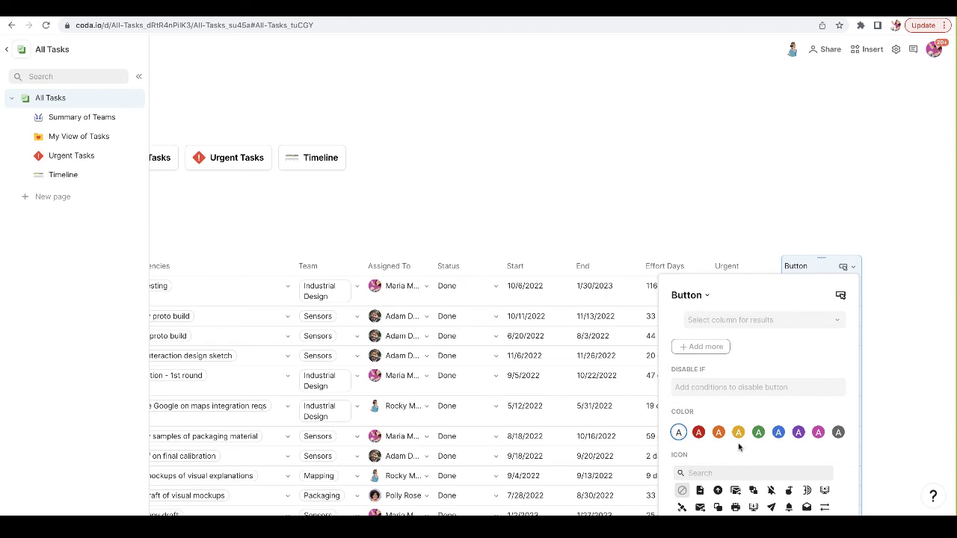
pyautogui.click(698, 432)
pyautogui.scroll(-3, 698, 433)
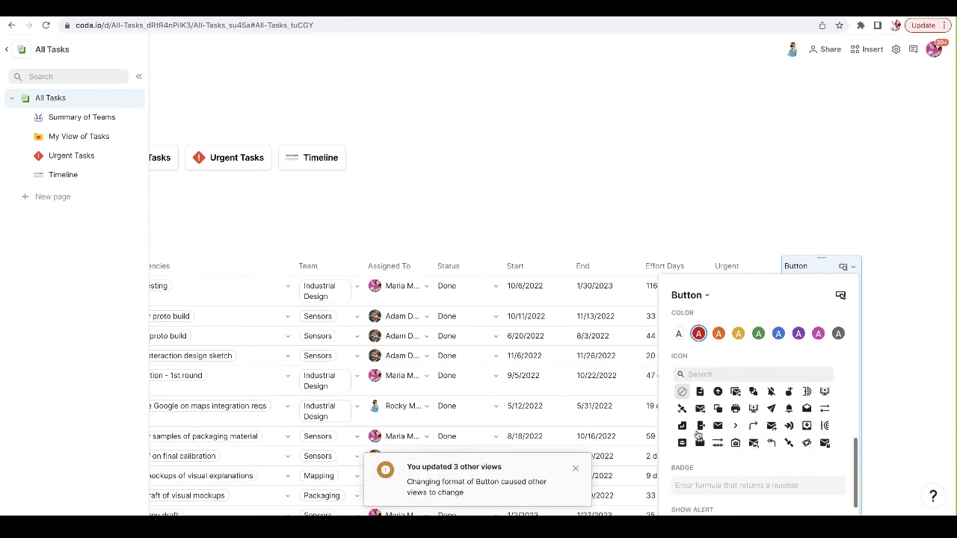
pyautogui.click(699, 408)
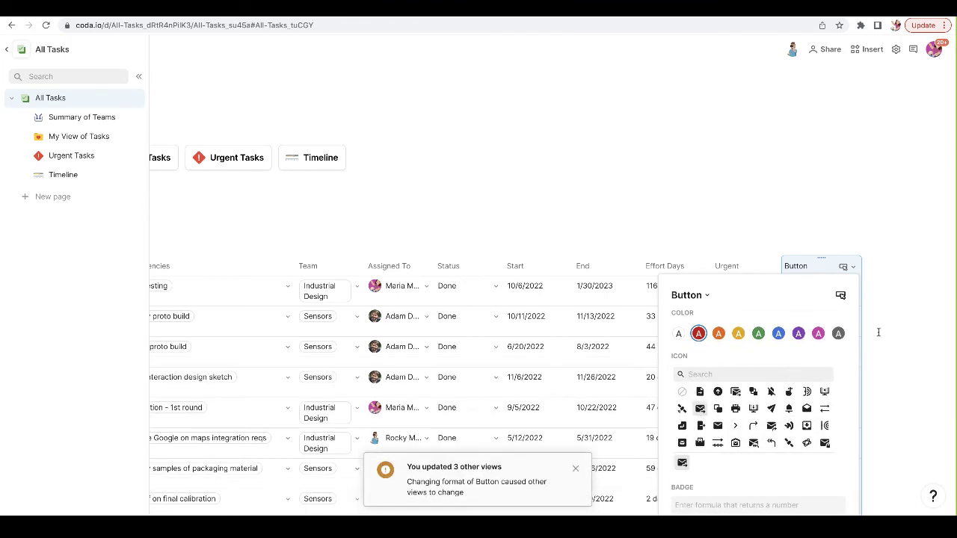
pyautogui.click(878, 332)
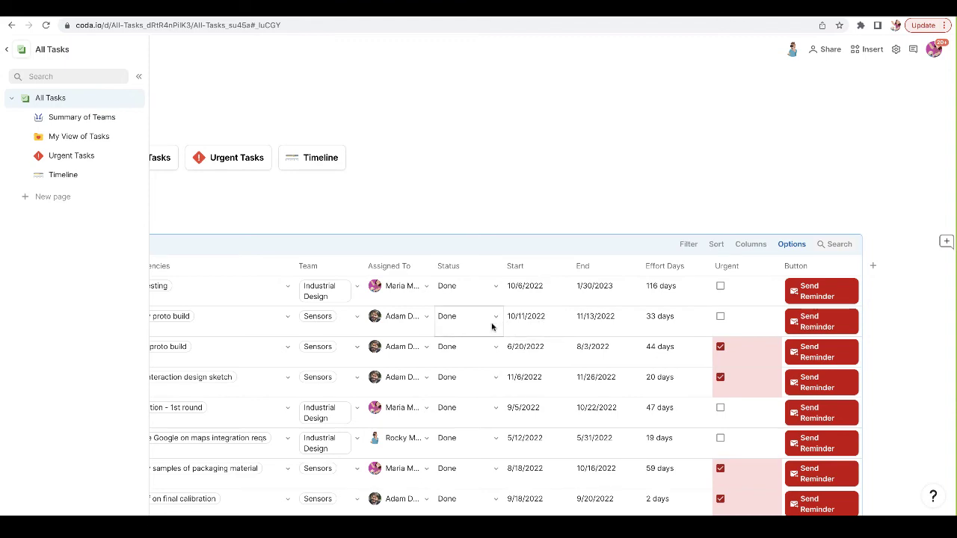
# - Disable the Send Reminder button for finished tasks with the condition Status="Done"
pyautogui.hscroll(-1, 492, 327)
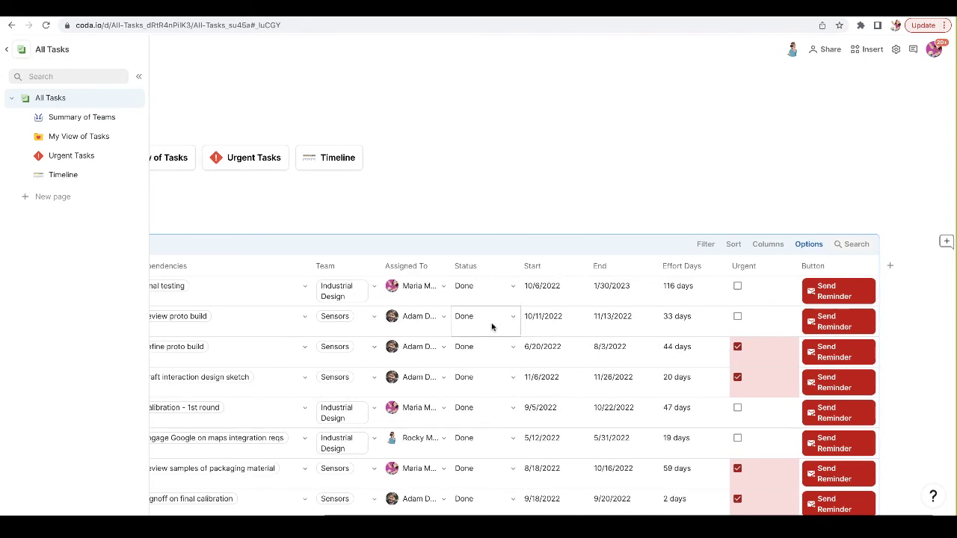
pyautogui.click(870, 268)
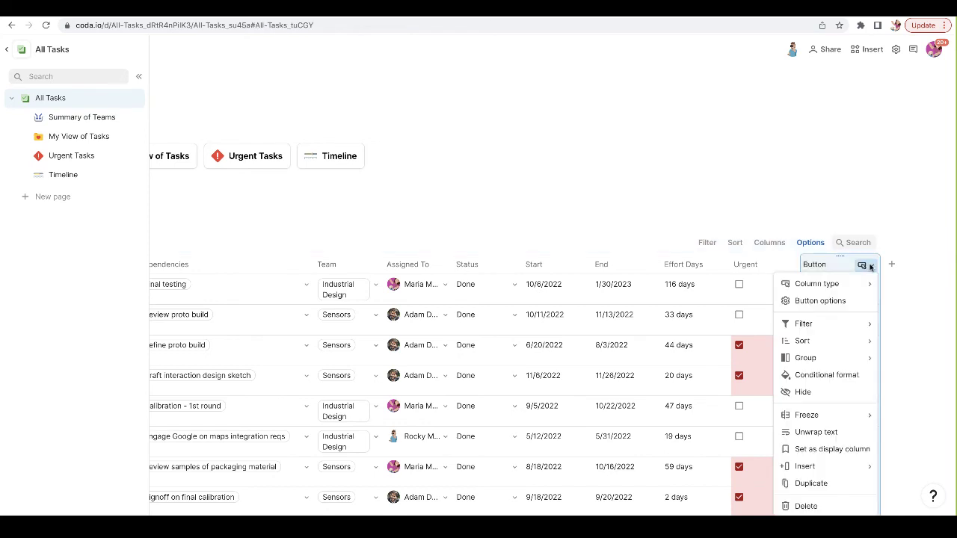
pyautogui.click(833, 302)
pyautogui.scroll(-4, 745, 472)
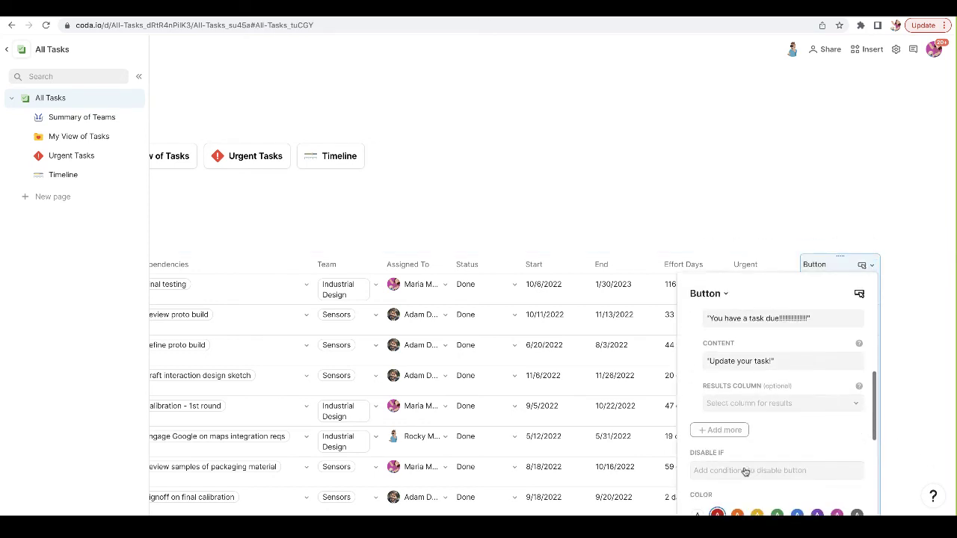
pyautogui.scroll(-2, 745, 472)
pyautogui.click(709, 421)
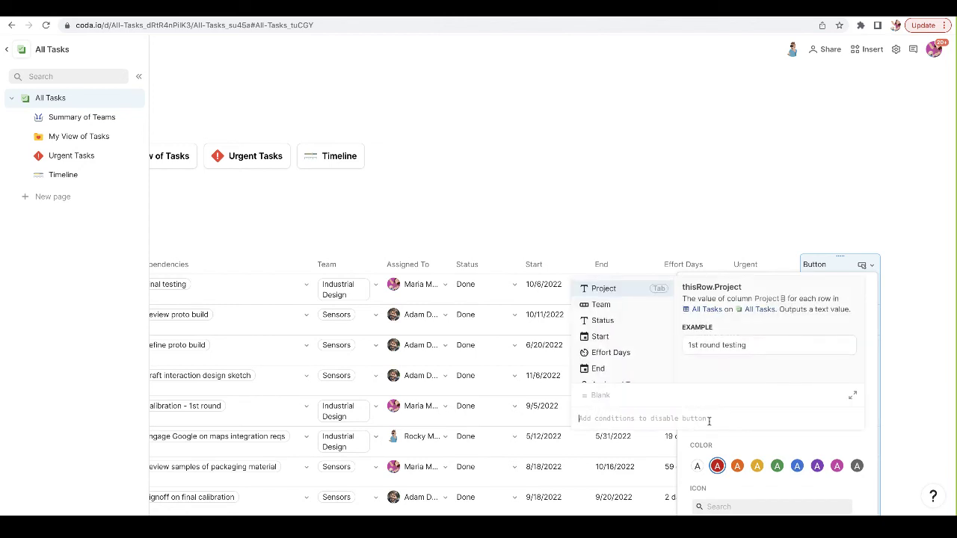
pyautogui.press('Down')
pyautogui.press('Down')
pyautogui.press('Tab')
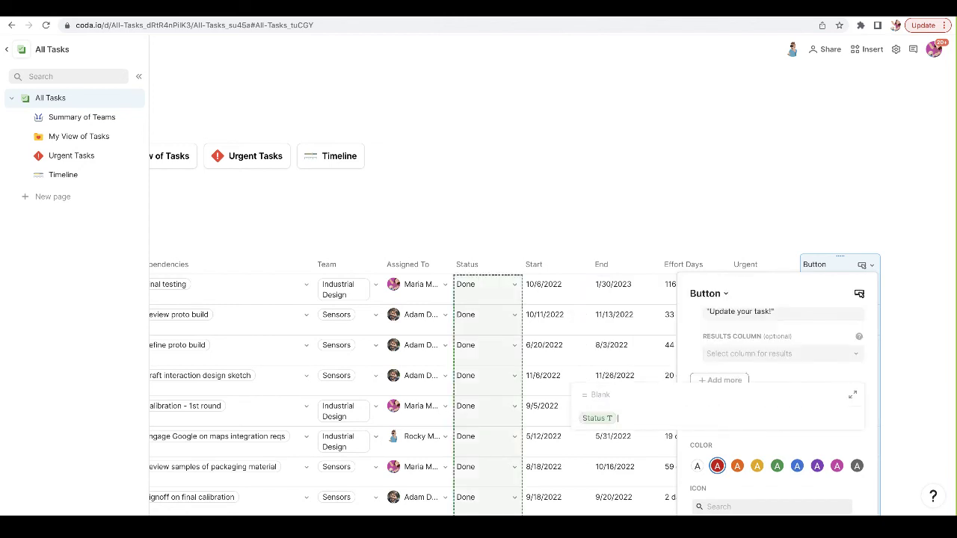
pyautogui.write('="Done"')
pyautogui.press('Return')
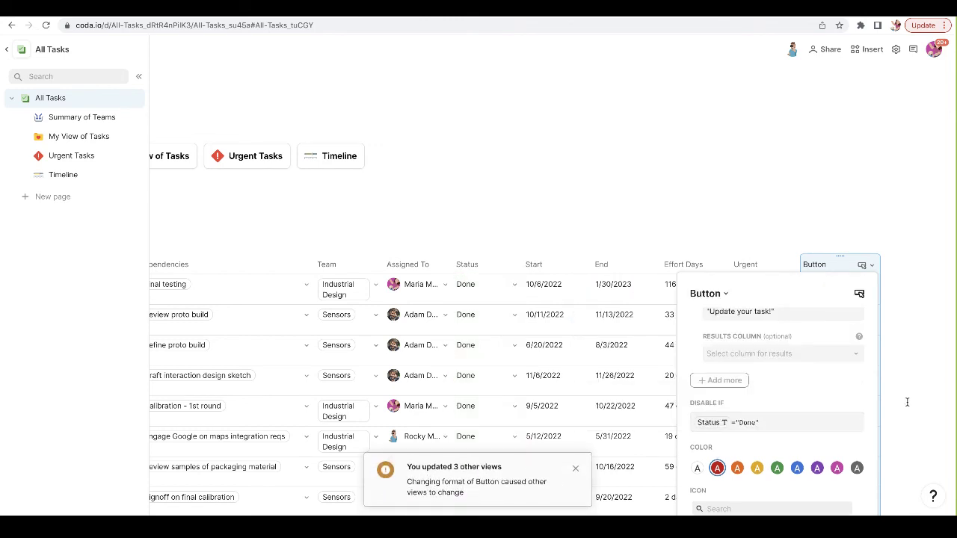
pyautogui.click(907, 403)
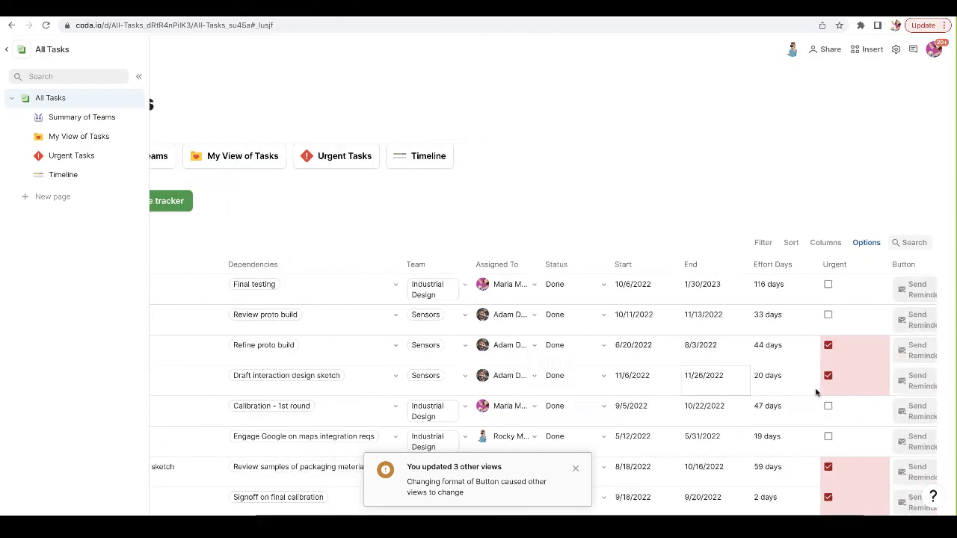
# - Look through the All Tasks table to check the Send Reminder buttons against each task's status
pyautogui.scroll(-5, 817, 392)
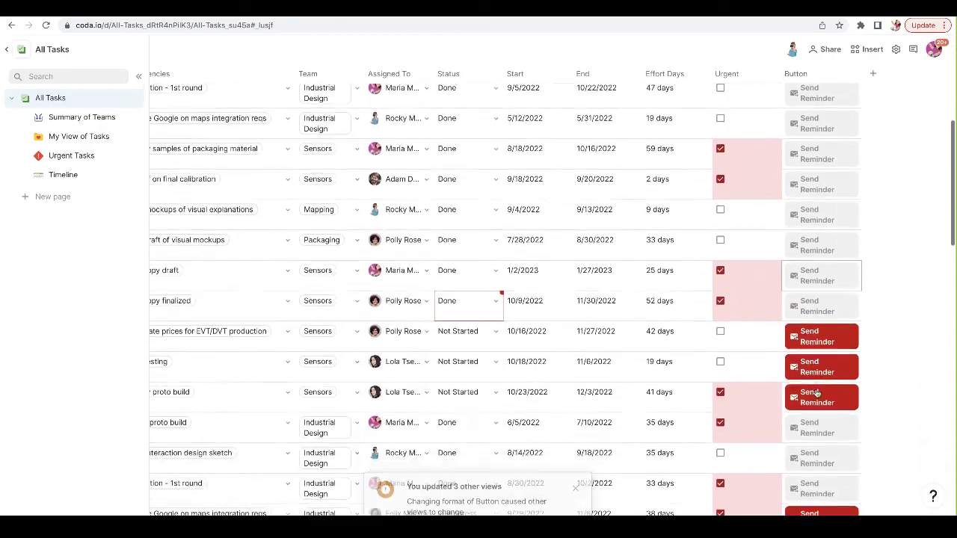
pyautogui.scroll(-6, 852, 336)
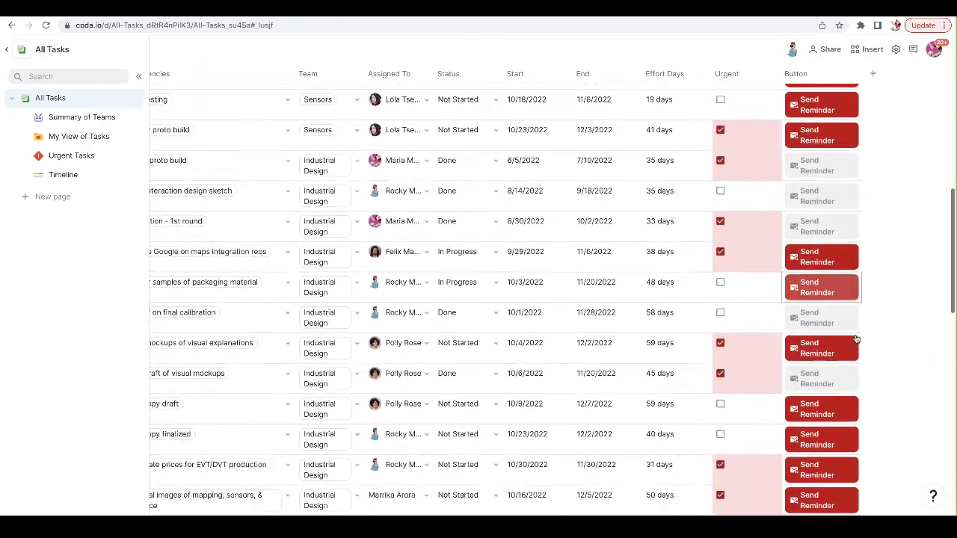
pyautogui.scroll(-12, 856, 338)
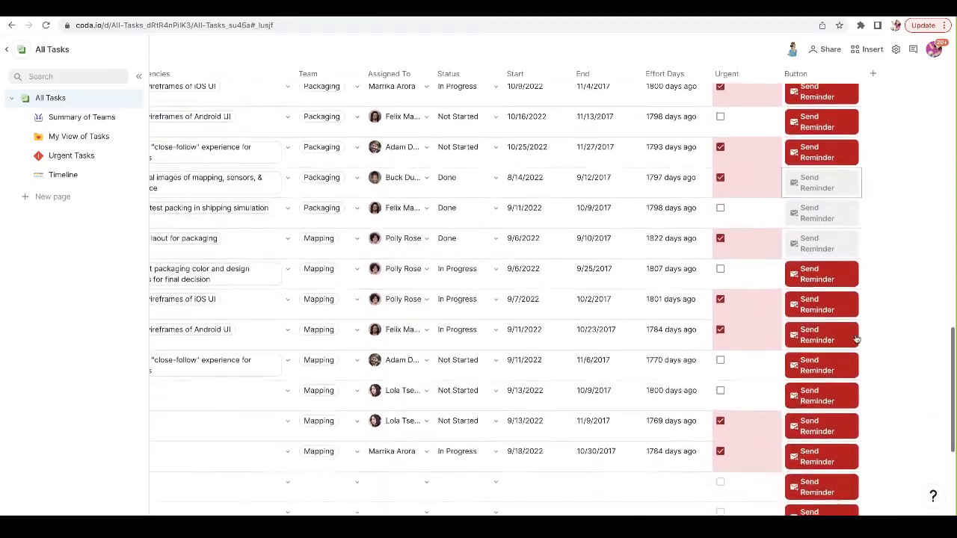
pyautogui.scroll(15, 856, 338)
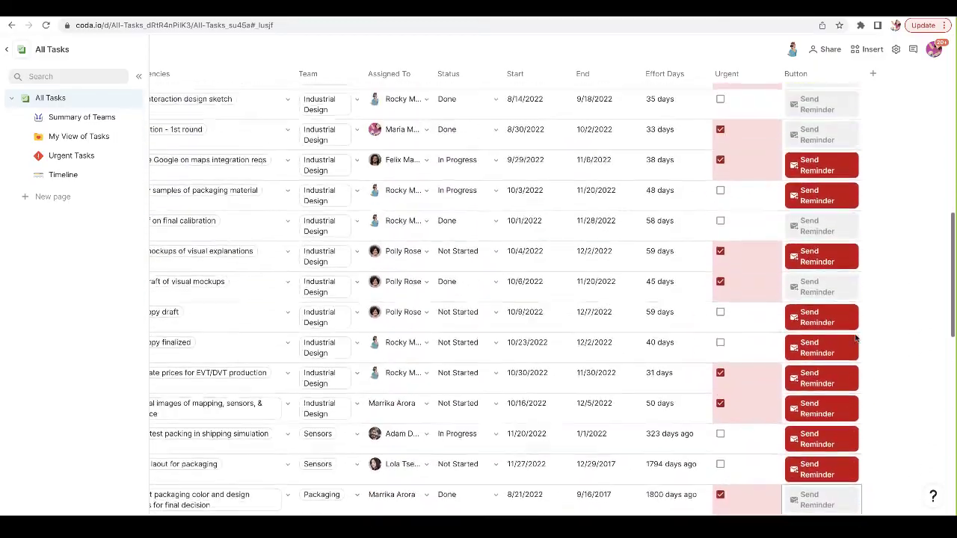
pyautogui.scroll(10, 856, 338)
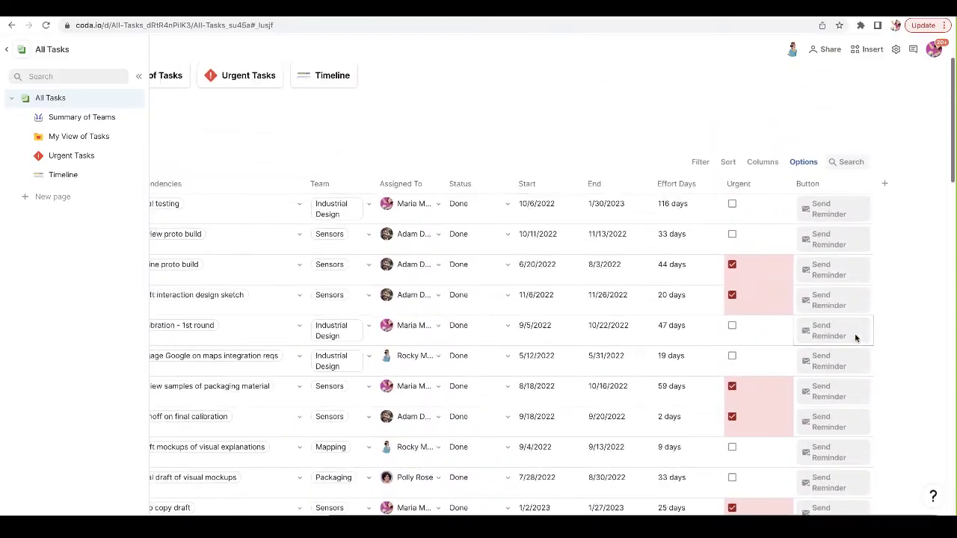
pyautogui.hscroll(-3, 835, 339)
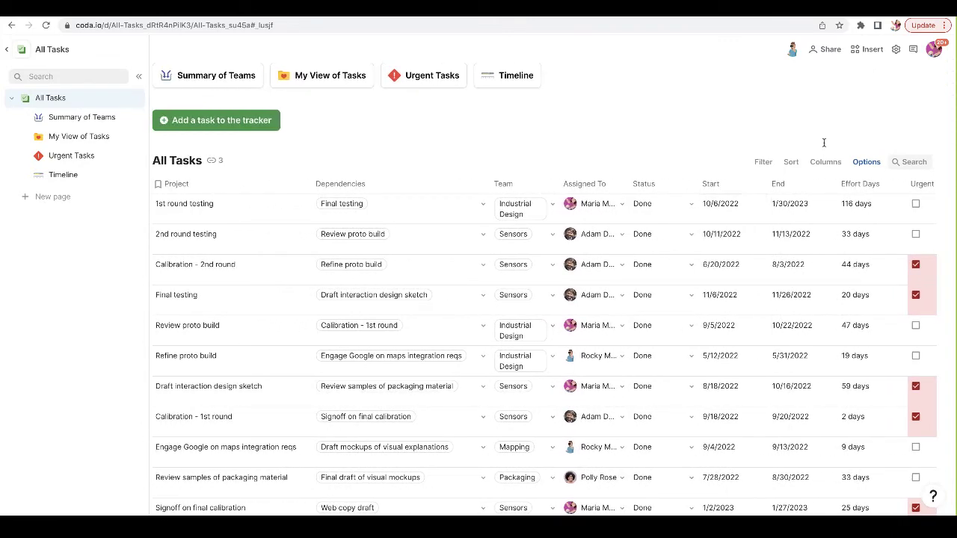
# - Open the doc's existing automation rule and expand its When, If and Then parts for review
pyautogui.click(895, 49)
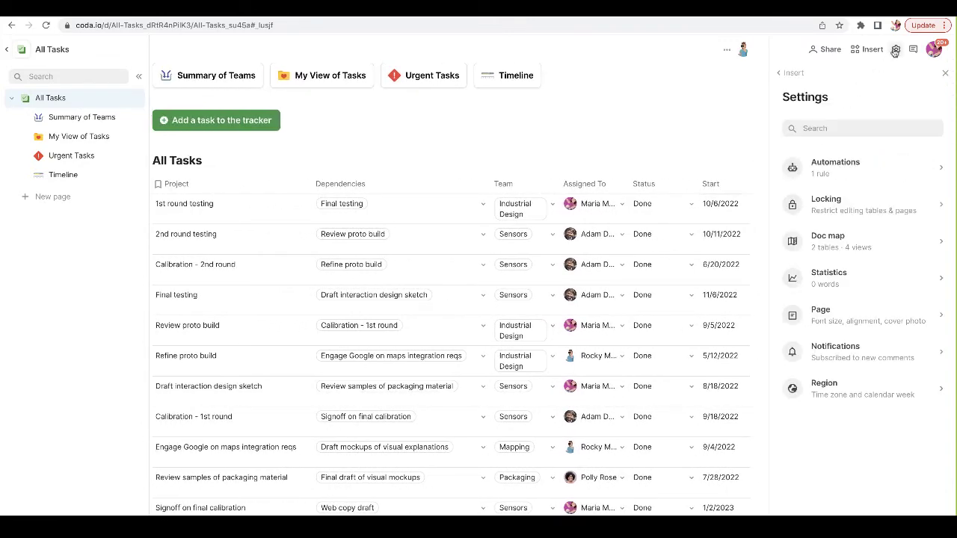
pyautogui.click(859, 163)
pyautogui.click(831, 147)
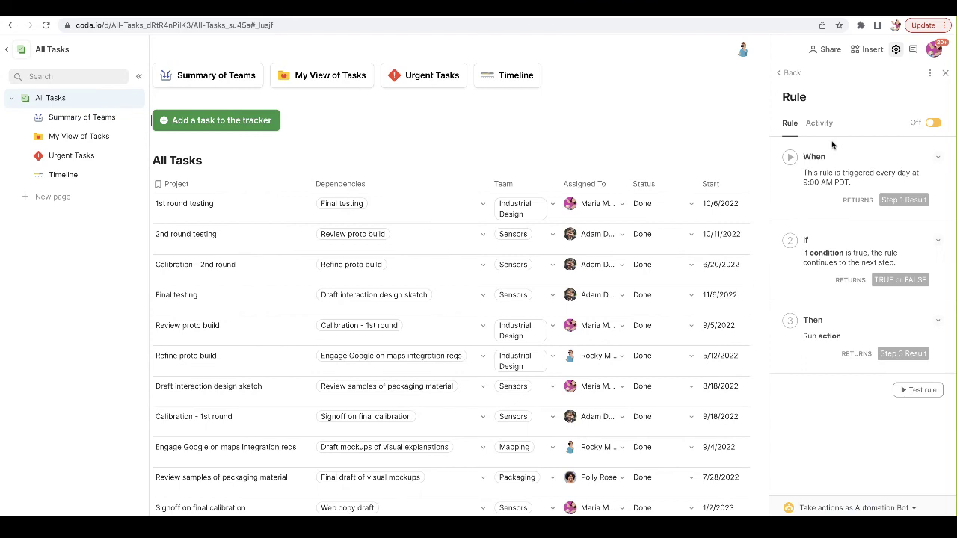
pyautogui.click(822, 182)
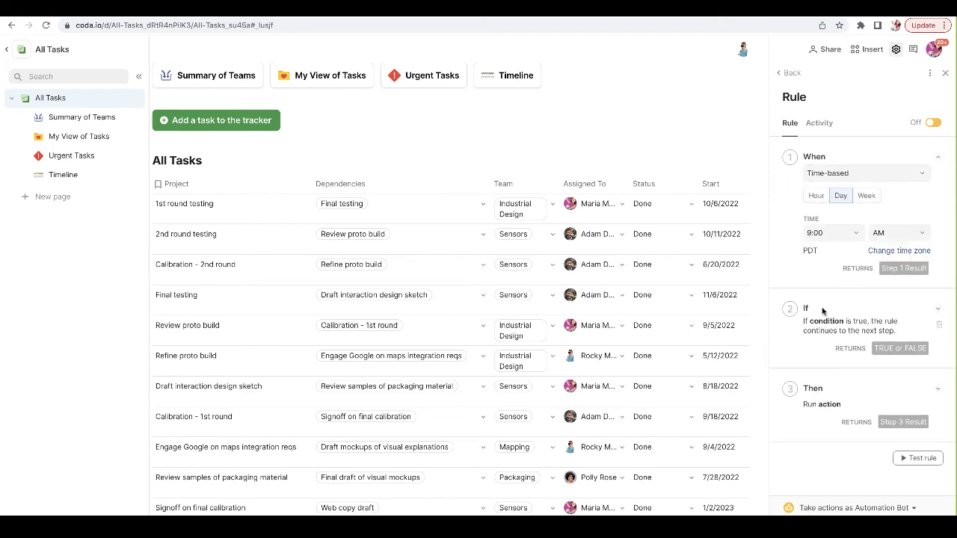
pyautogui.click(823, 333)
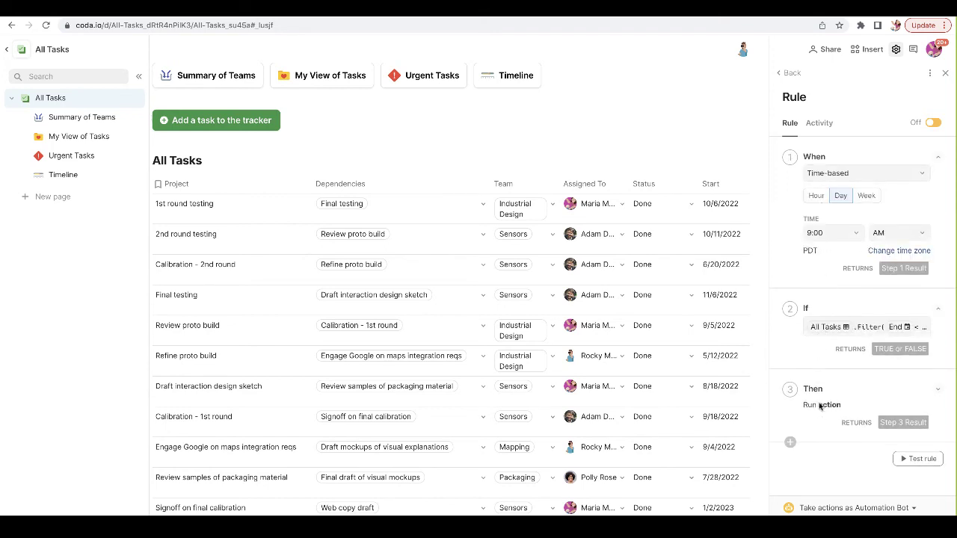
pyautogui.click(822, 405)
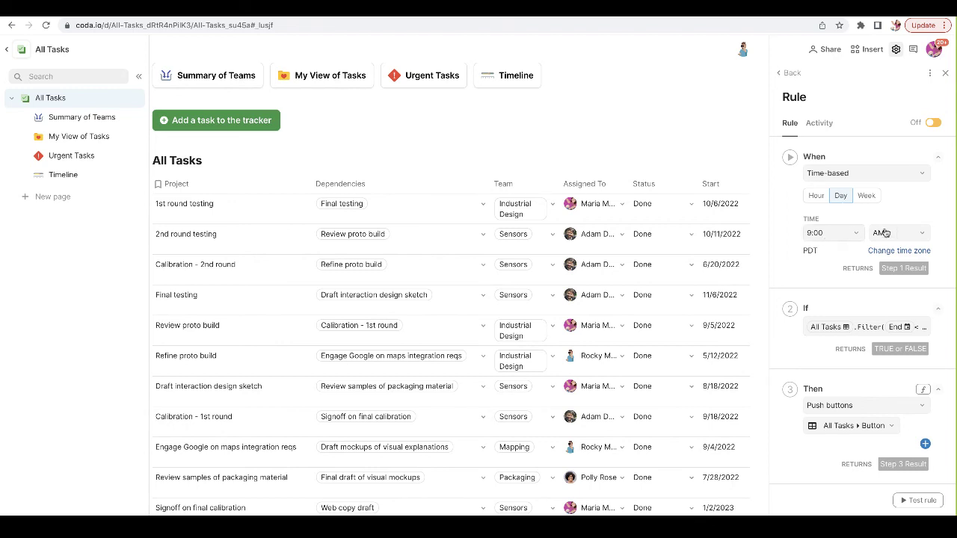
# - Inspect the full formula of the automation rule's If condition and close the doc settings
pyautogui.scroll(-1, 844, 271)
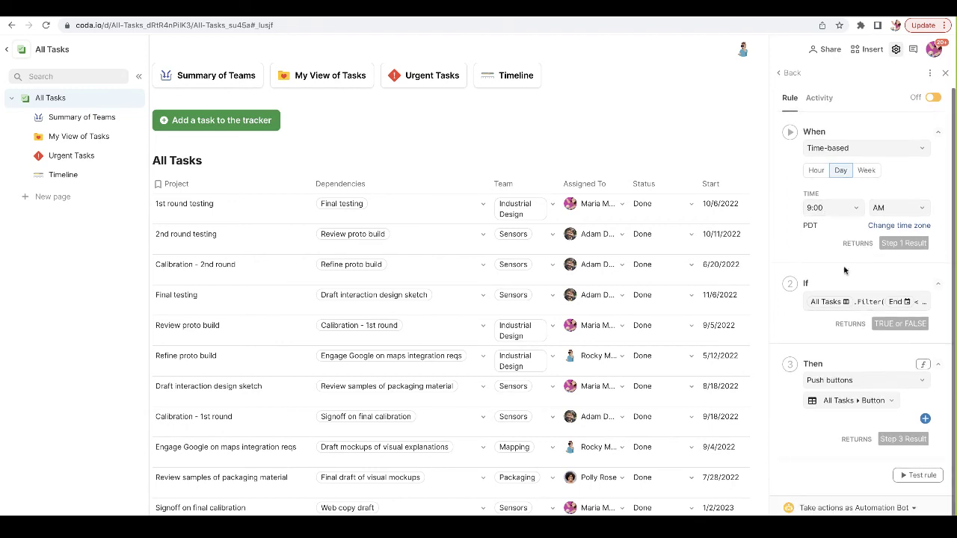
pyautogui.click(867, 303)
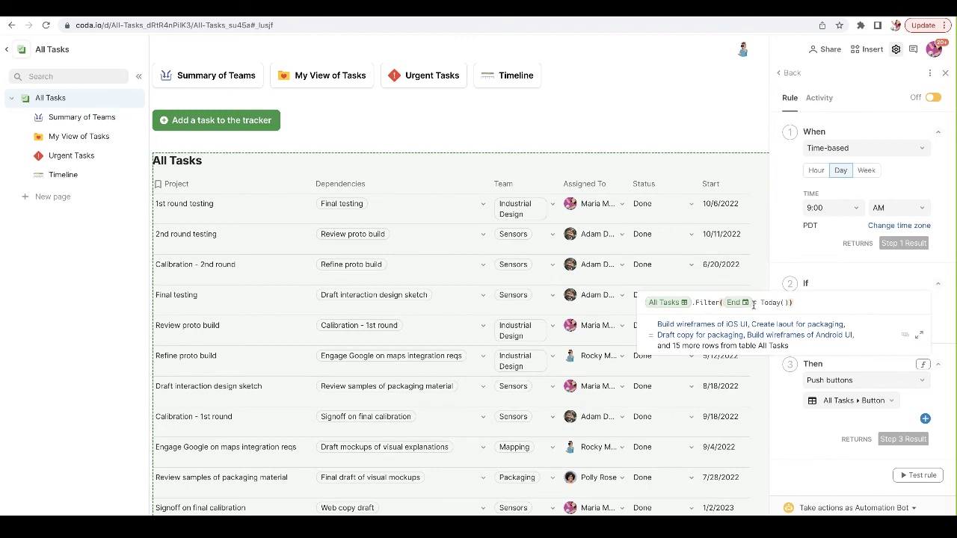
pyautogui.click(785, 269)
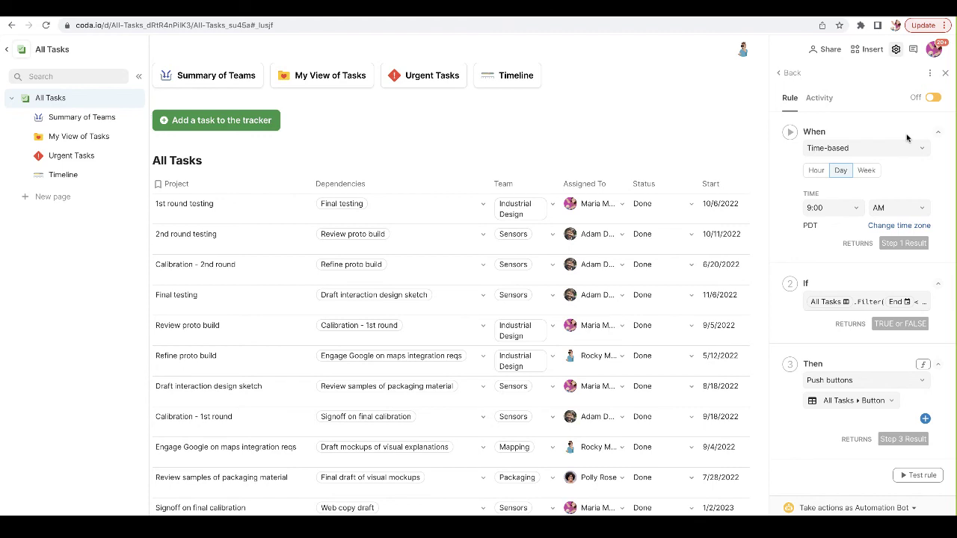
pyautogui.click(867, 302)
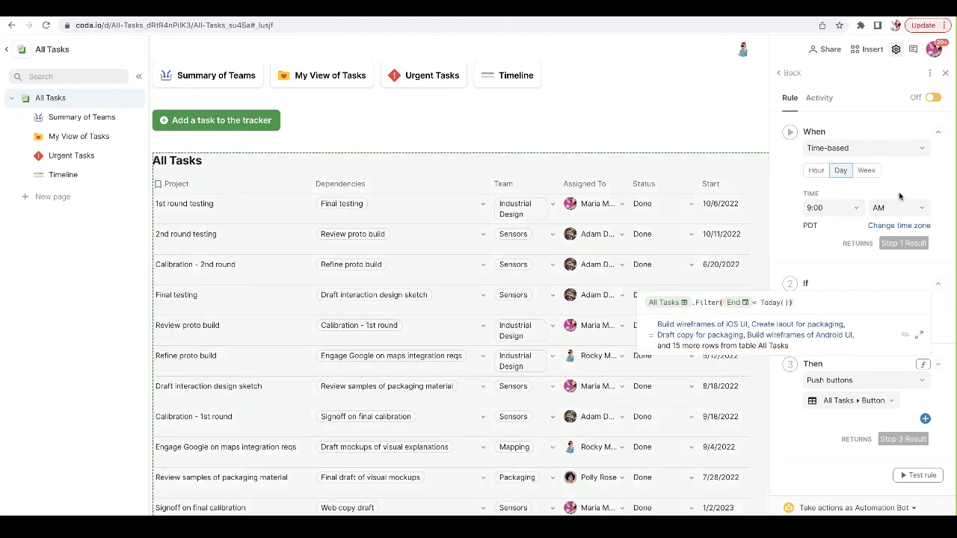
pyautogui.click(945, 72)
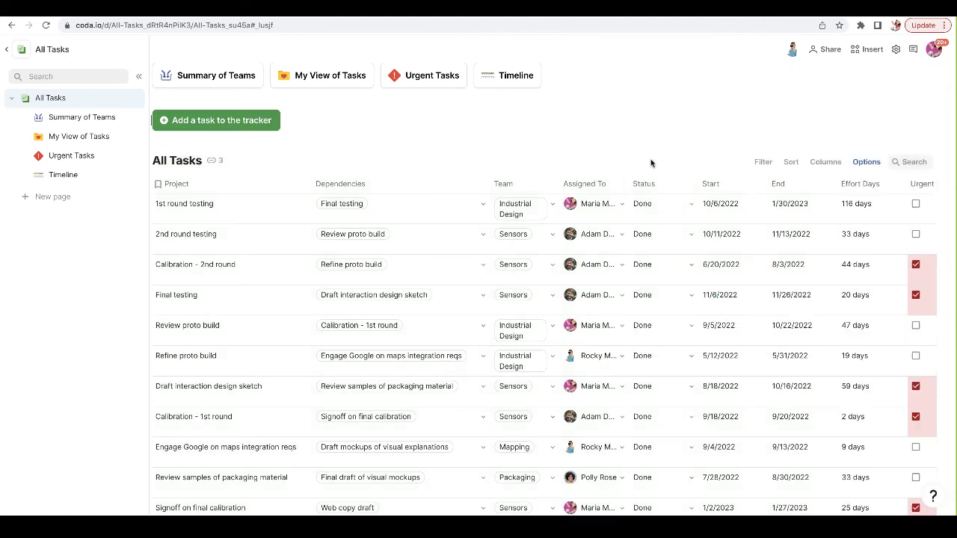
pyautogui.click(441, 270)
pyautogui.scroll(2, 441, 270)
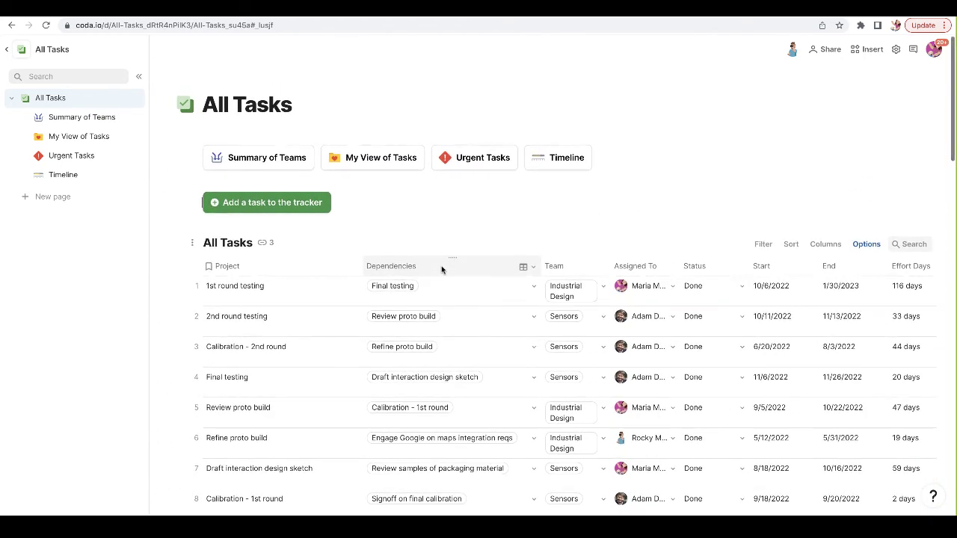
pyautogui.click(275, 303)
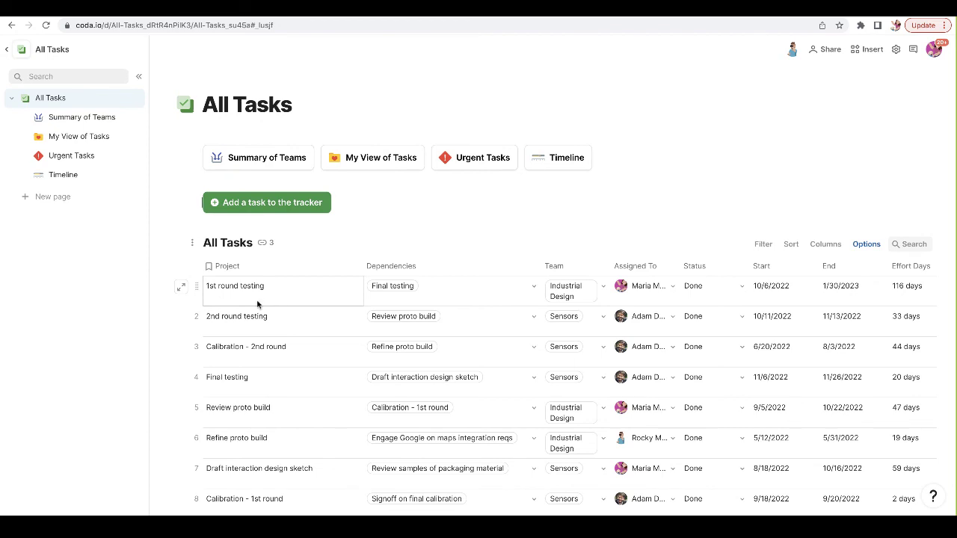
# - On the Summary of Teams page, add a column to the Team table that pulls in rows referenced by All Tasks > Team
pyautogui.click(78, 118)
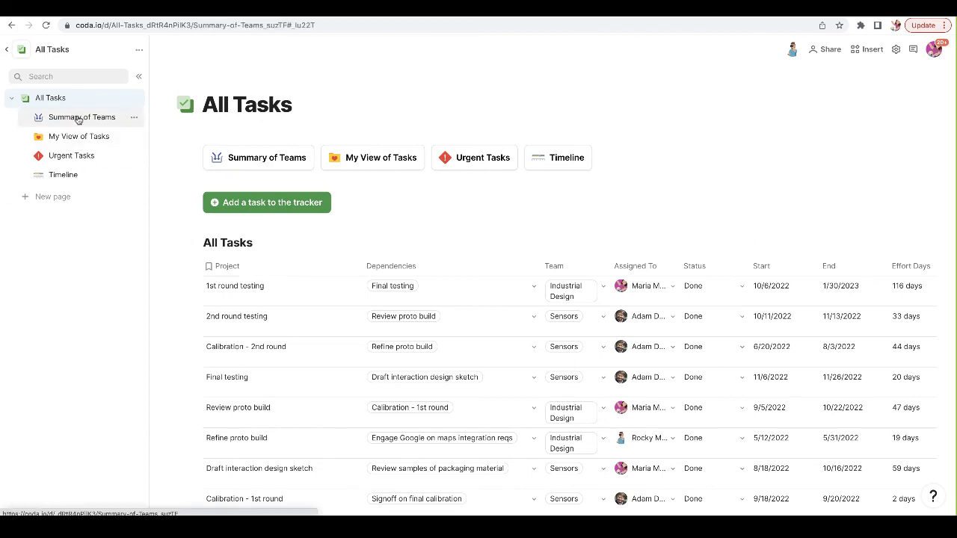
pyautogui.click(390, 197)
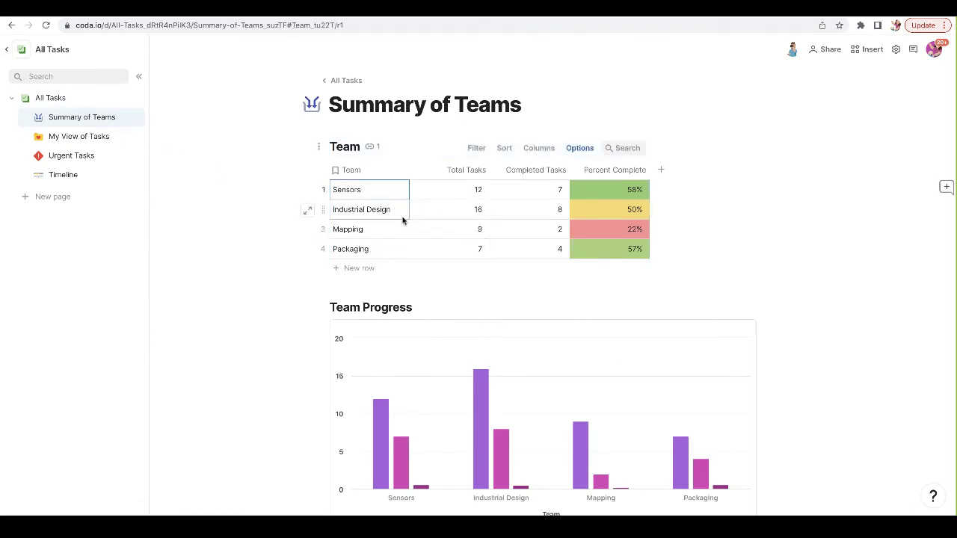
pyautogui.click(661, 171)
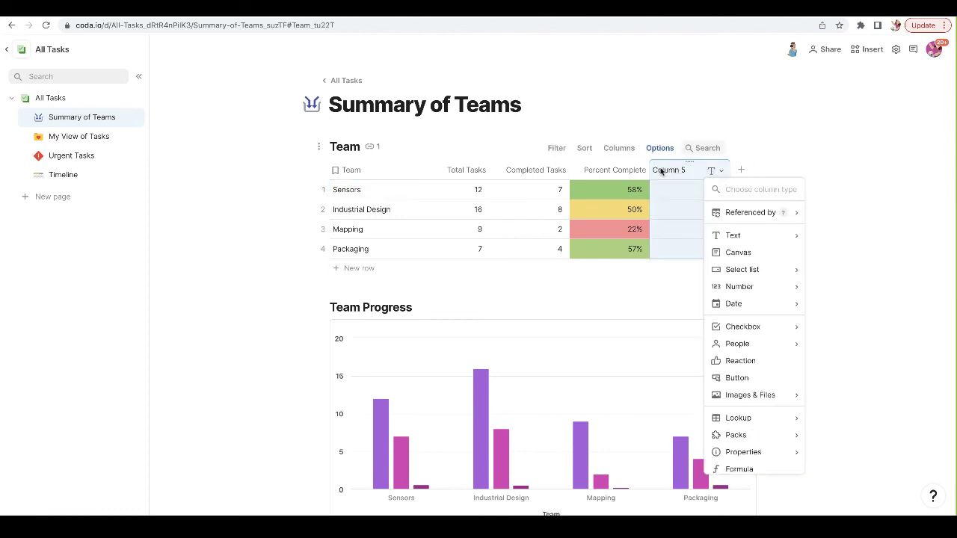
pyautogui.moveTo(753, 220)
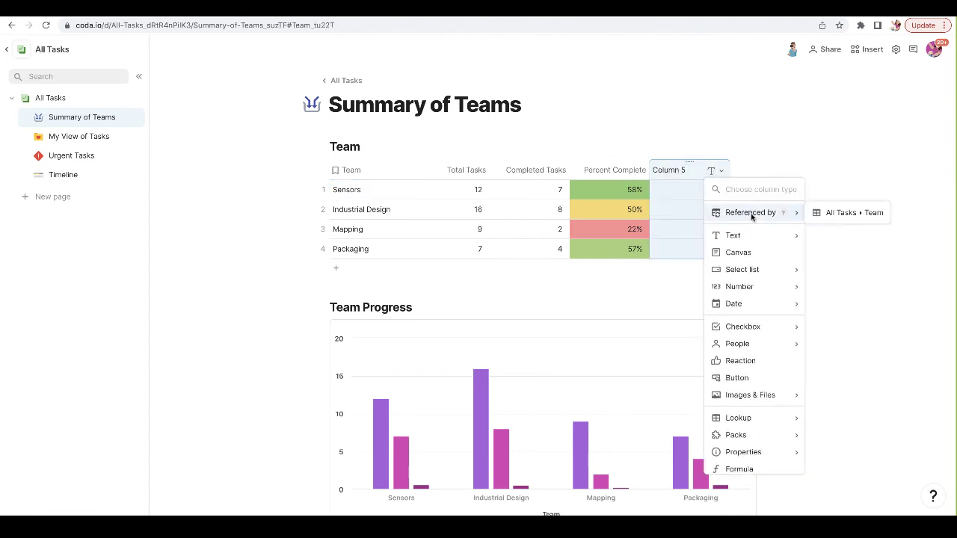
pyautogui.click(844, 213)
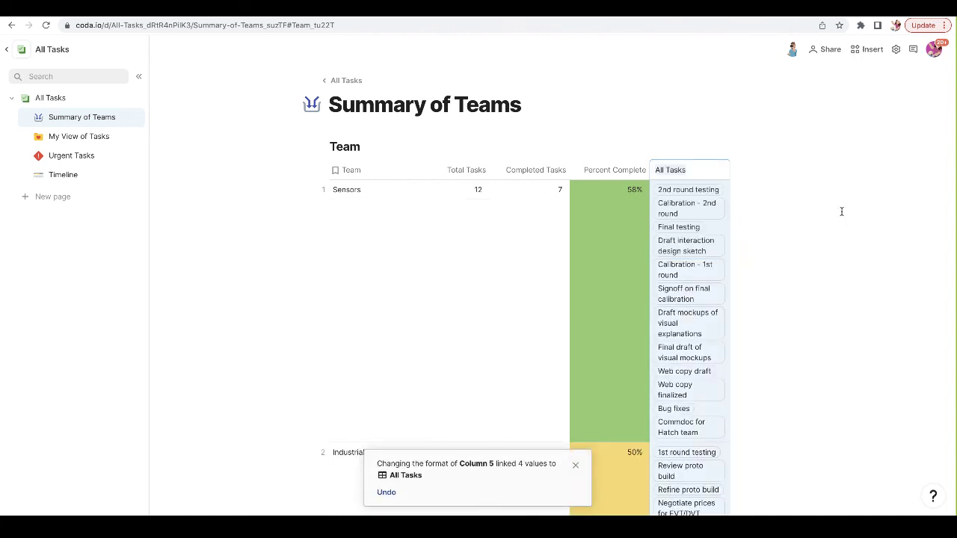
pyautogui.click(519, 265)
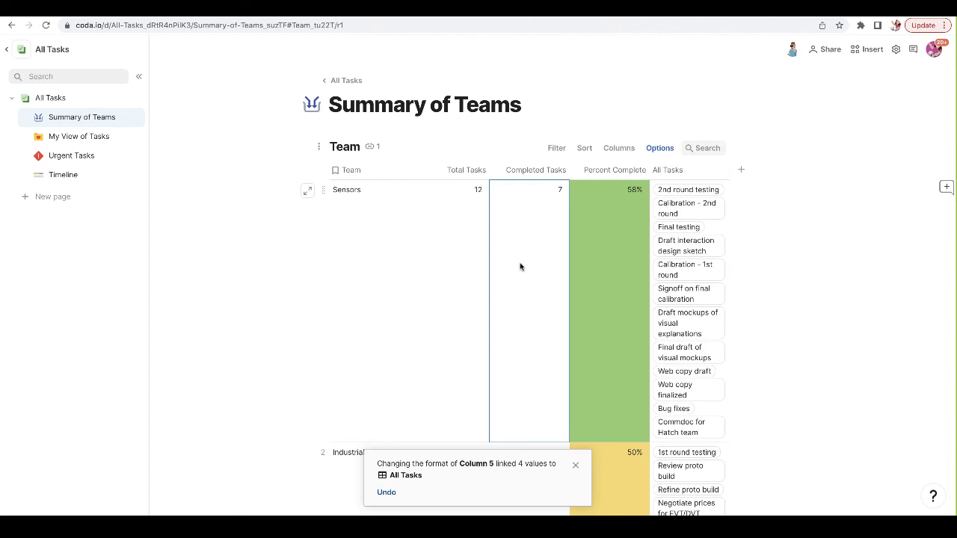
# - Hide the All Tasks column from the Team table
pyautogui.click(618, 149)
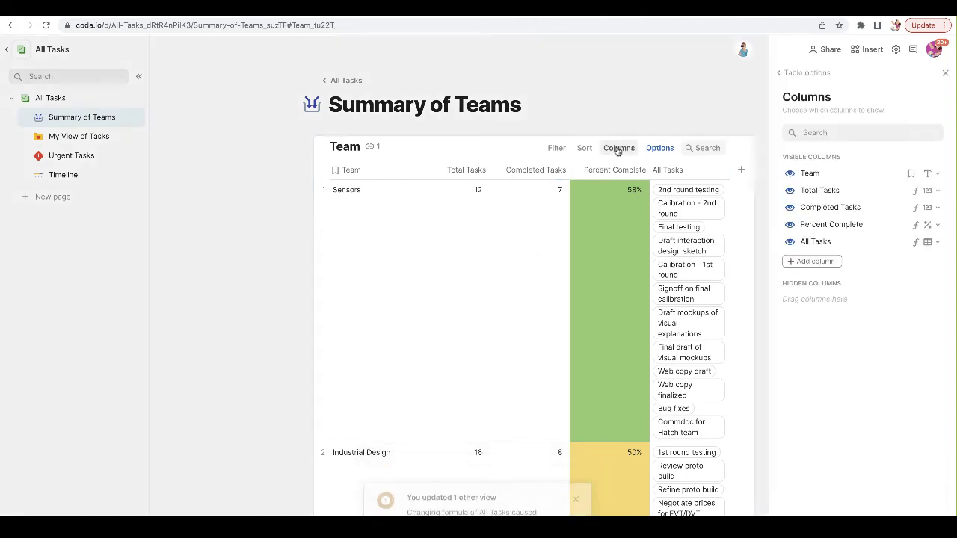
pyautogui.click(790, 243)
pyautogui.click(945, 72)
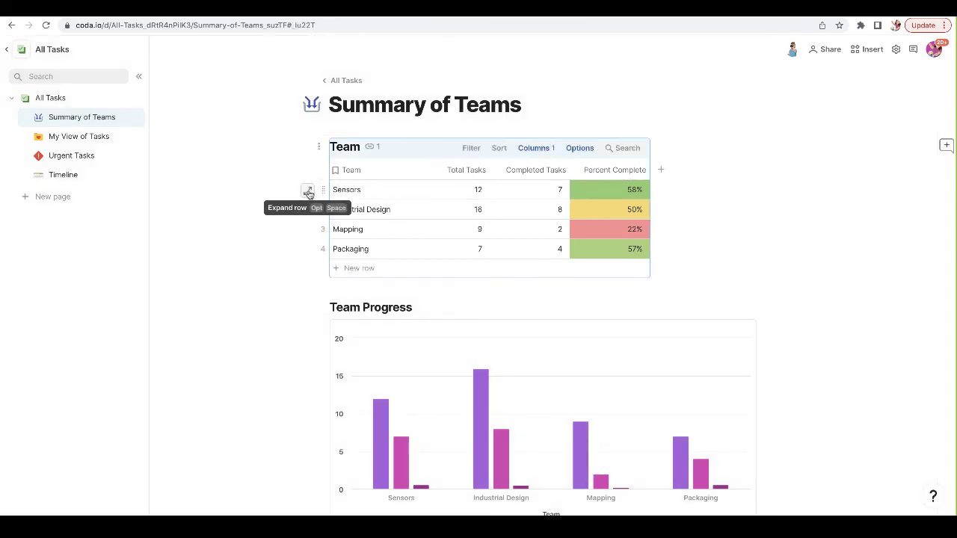
# - Edit the layout of the expanded Sensors row to show the hidden All Tasks column as a table
pyautogui.click(306, 195)
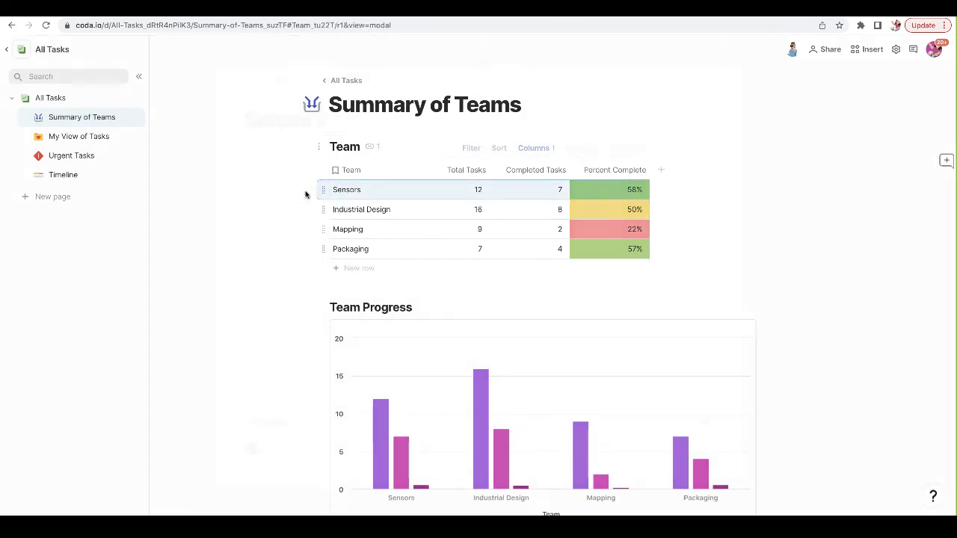
pyautogui.click(698, 84)
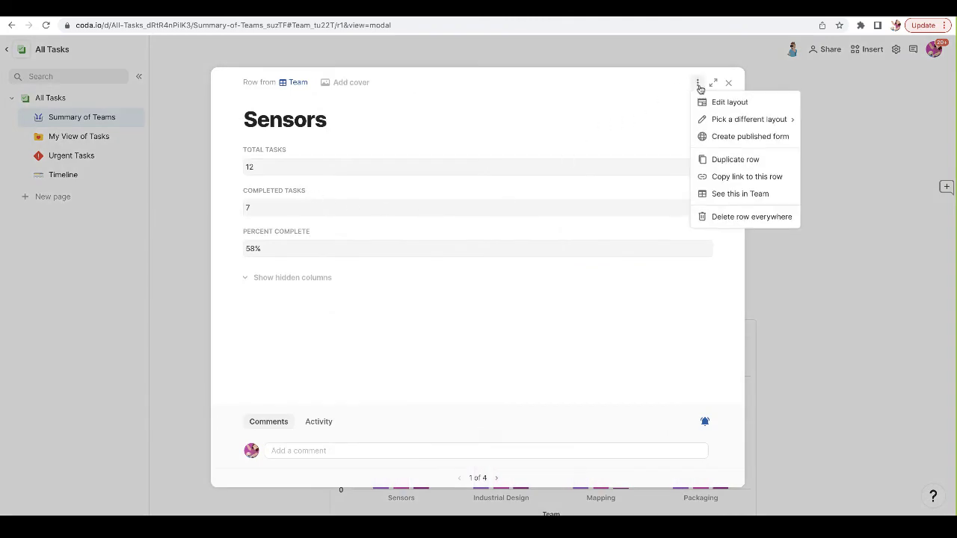
pyautogui.click(715, 105)
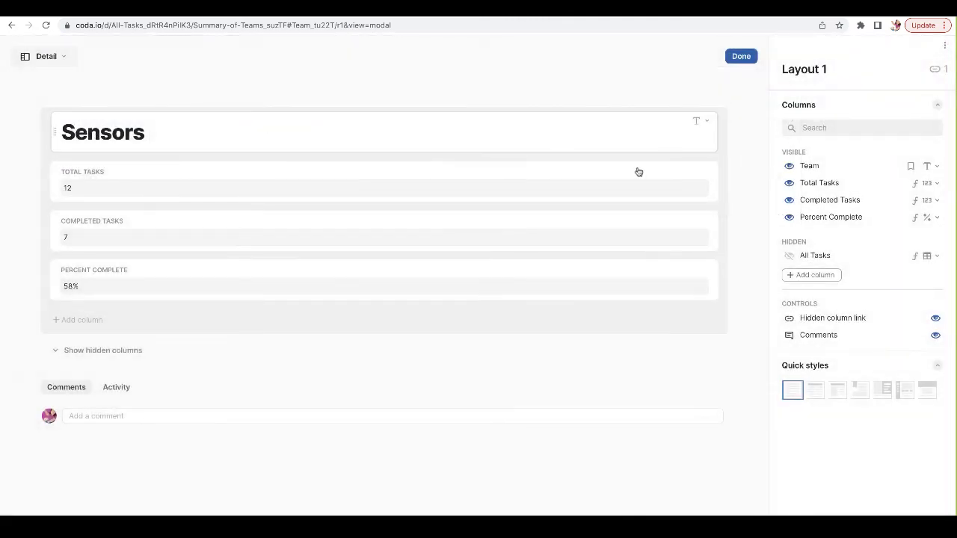
pyautogui.click(788, 256)
pyautogui.scroll(-2, 545, 411)
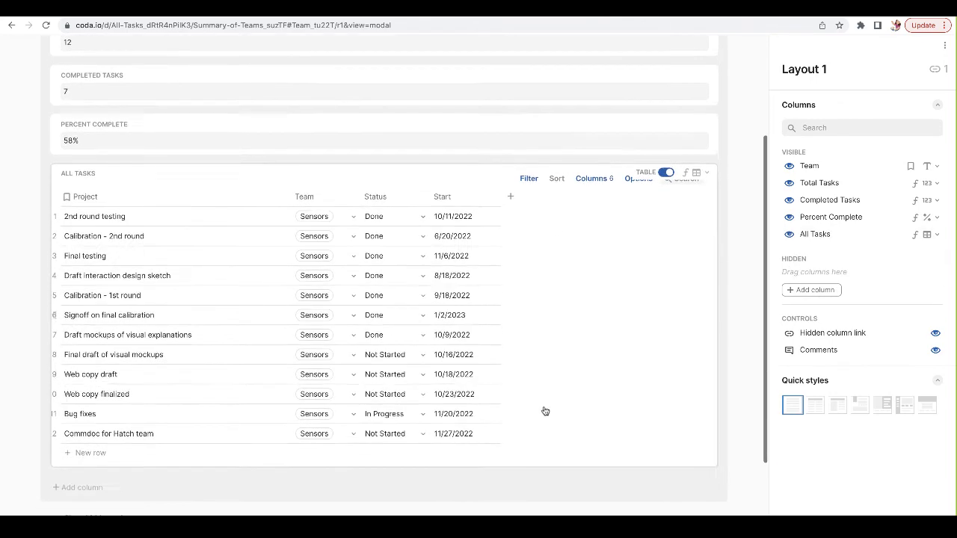
pyautogui.click(667, 163)
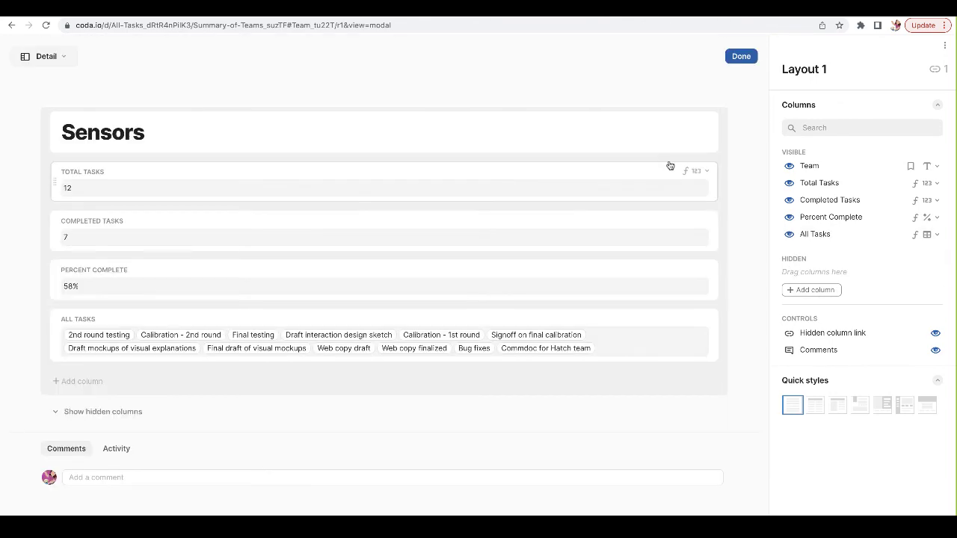
pyautogui.click(668, 318)
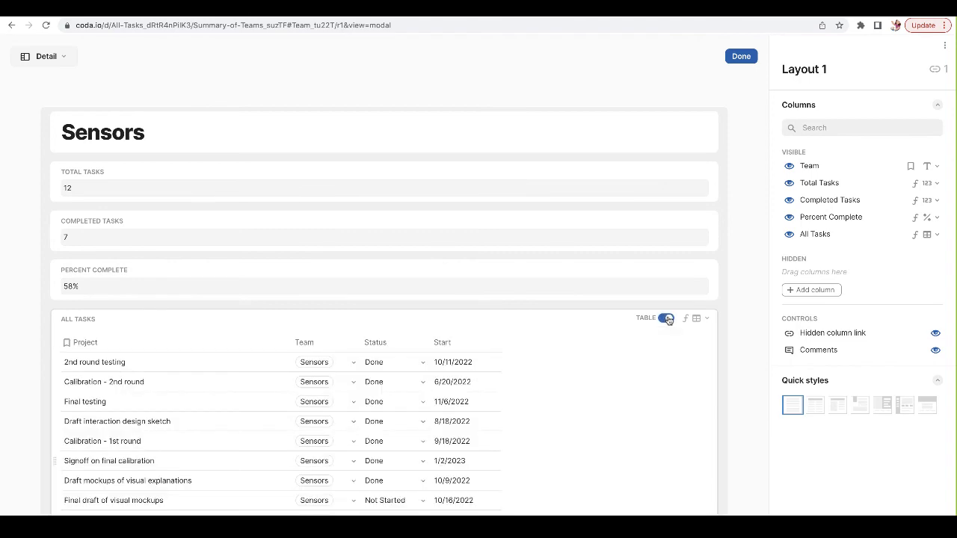
pyautogui.scroll(-3, 643, 393)
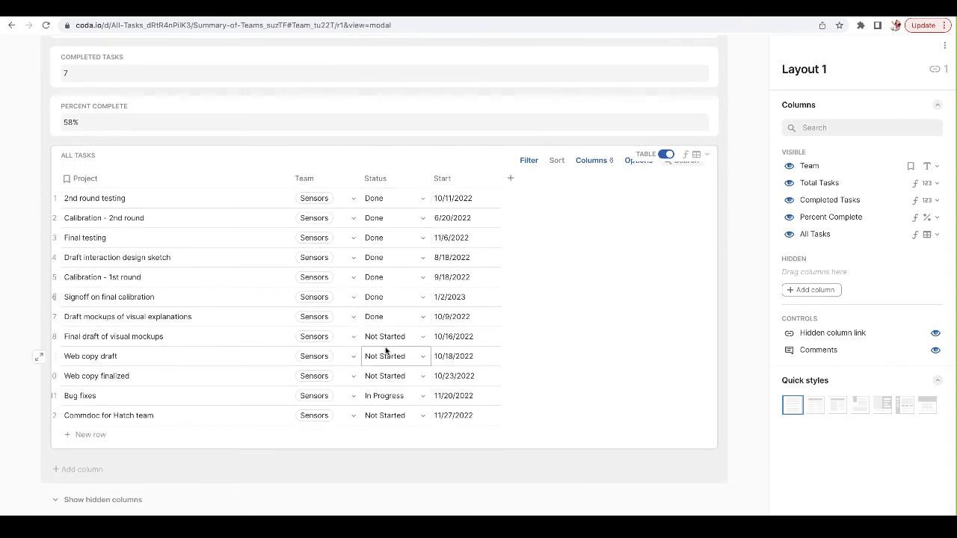
pyautogui.hscroll(-5, 385, 352)
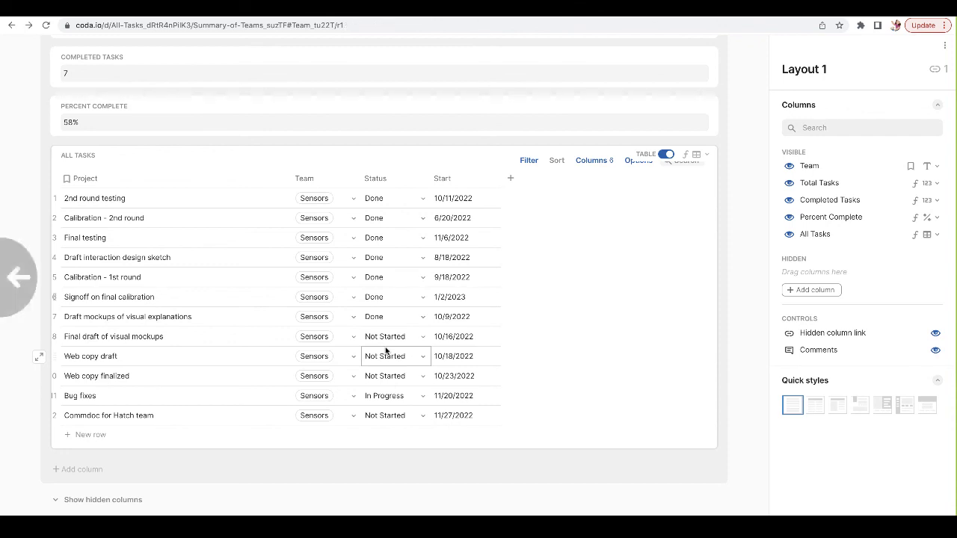
# - In the Sensors task table, set the Final testing task's status to In Progress and its team to Industrial Design
pyautogui.click(404, 255)
pyautogui.click(415, 257)
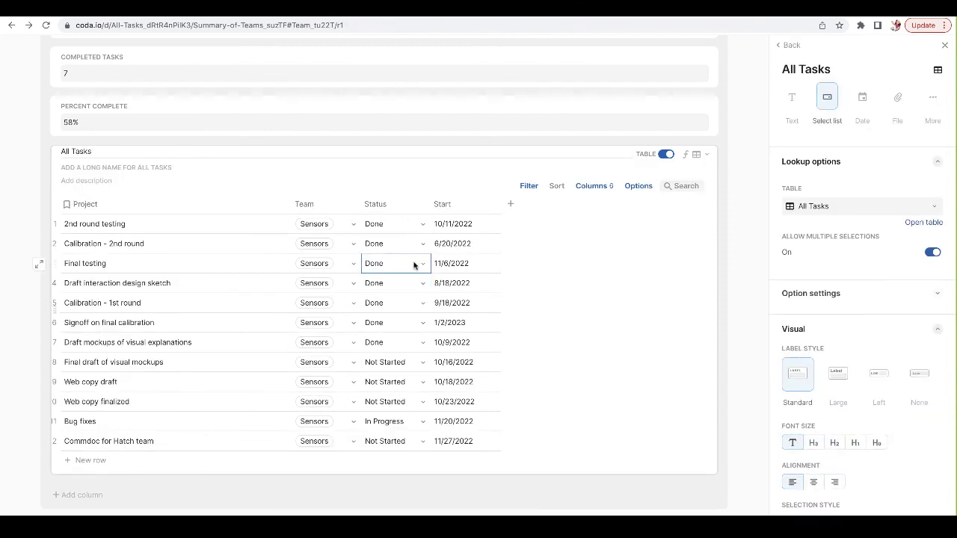
pyautogui.click(415, 262)
pyautogui.click(404, 303)
pyautogui.click(348, 265)
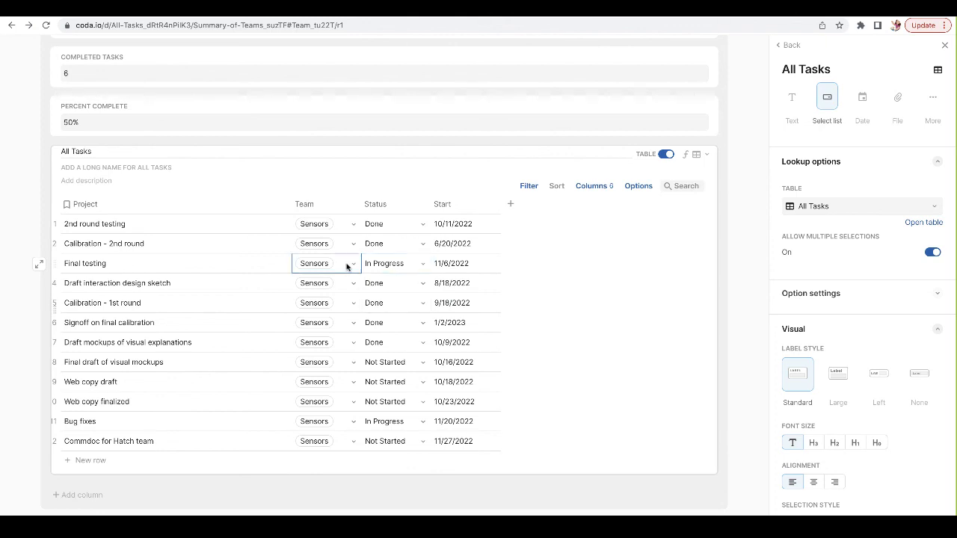
pyautogui.click(351, 264)
pyautogui.click(366, 319)
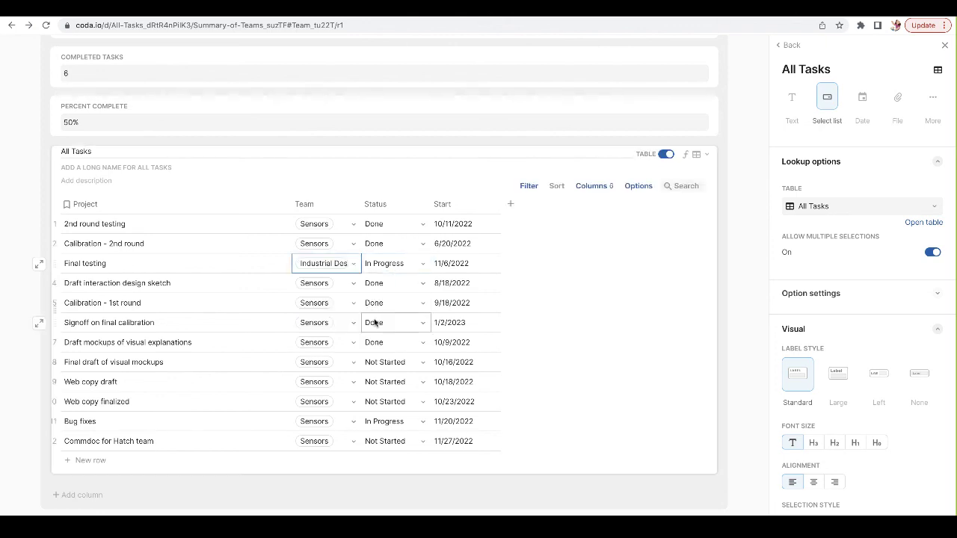
pyautogui.click(250, 329)
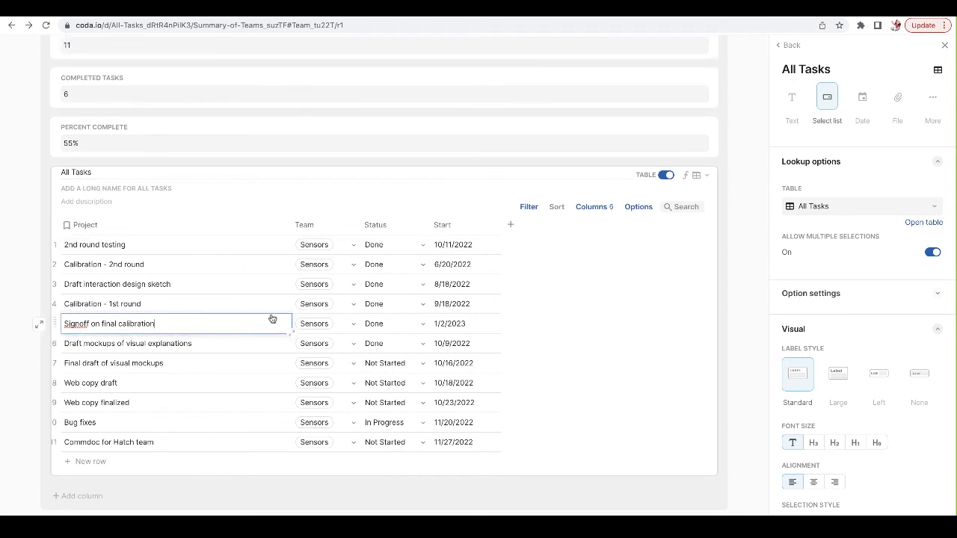
# - Finish editing the Sensors row layout and return to the Summary of Teams page
pyautogui.scroll(3, 271, 316)
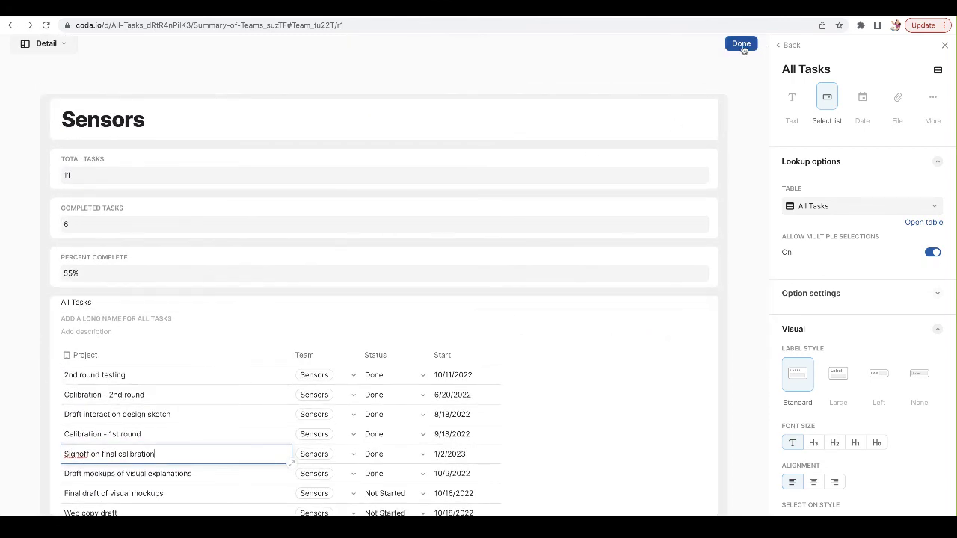
pyautogui.click(738, 42)
pyautogui.scroll(1, 549, 275)
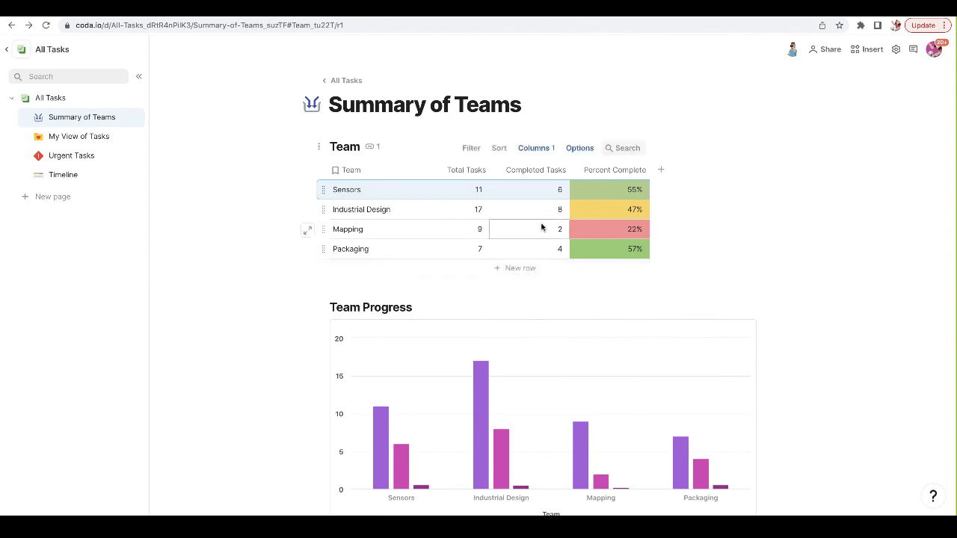
# - Try the Detail display on the Team table and restore the Table display
pyautogui.click(580, 150)
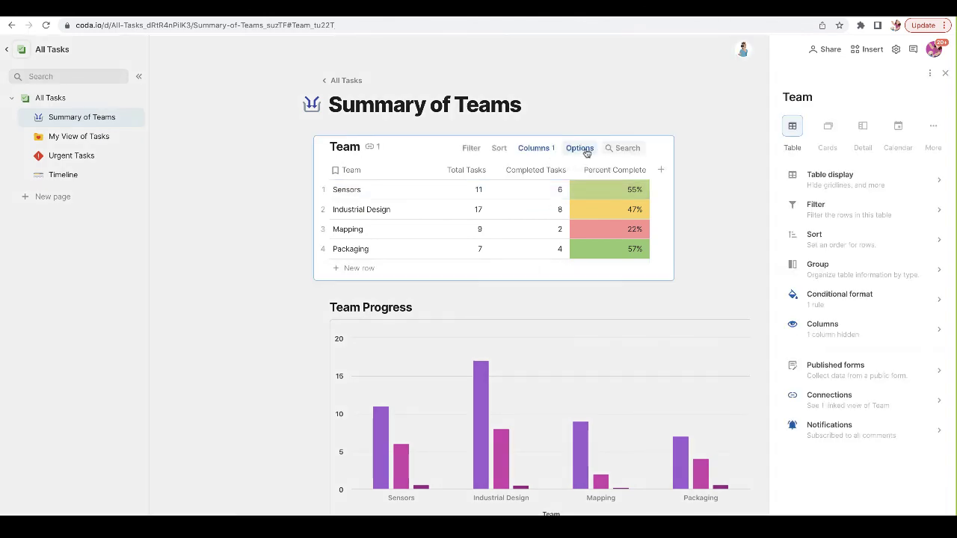
pyautogui.click(862, 126)
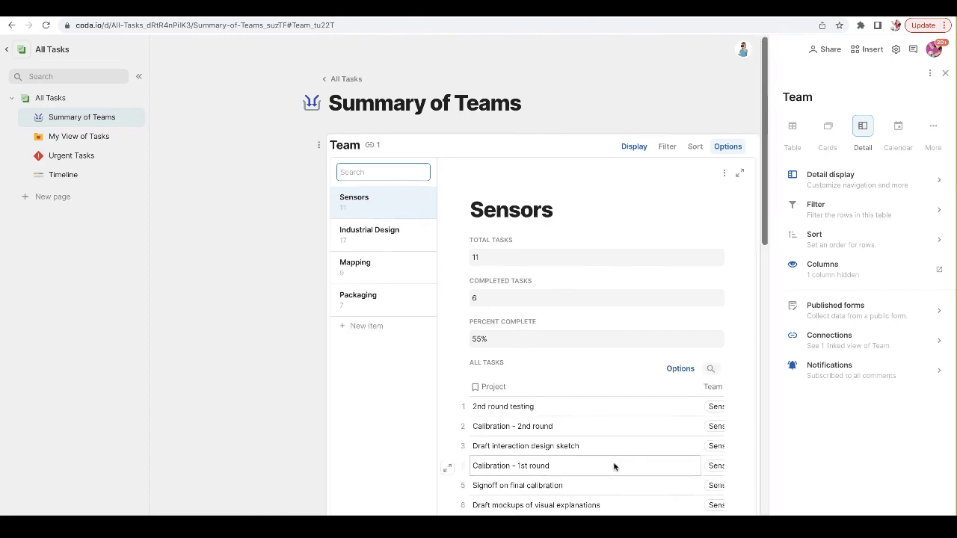
pyautogui.click(792, 126)
pyautogui.click(946, 74)
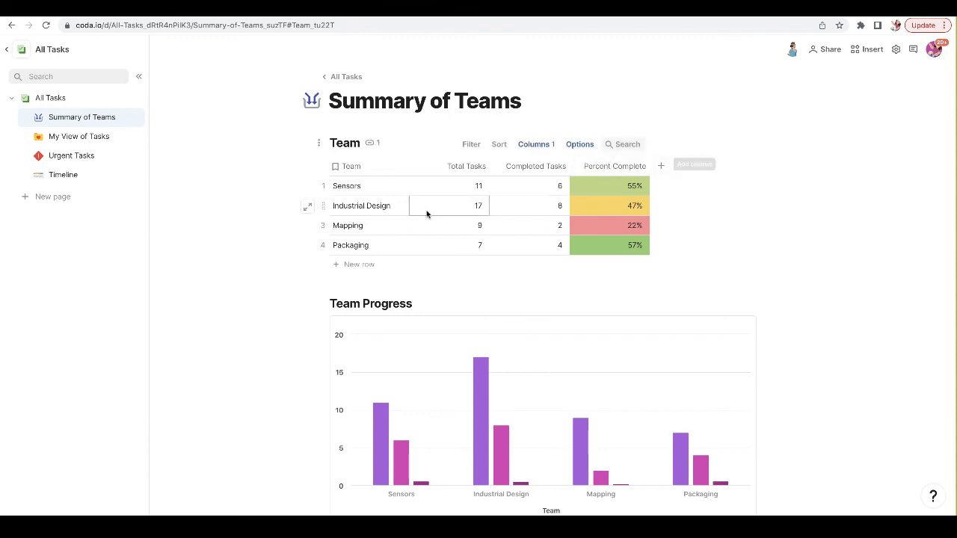
# - Add a Canvas column named Notes to the Team table and open the Sensors row's canvas
pyautogui.click(661, 166)
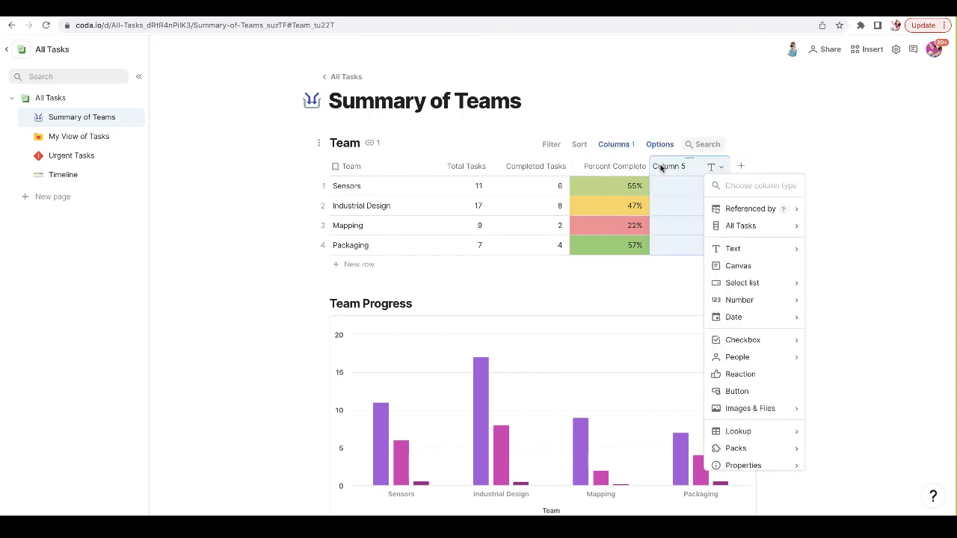
pyautogui.click(743, 266)
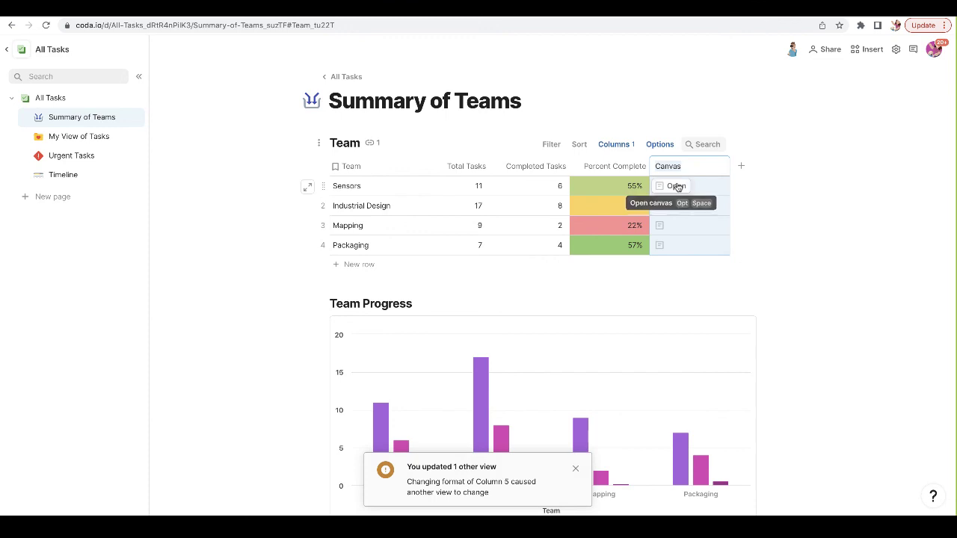
pyautogui.write('Notes')
pyautogui.click(786, 211)
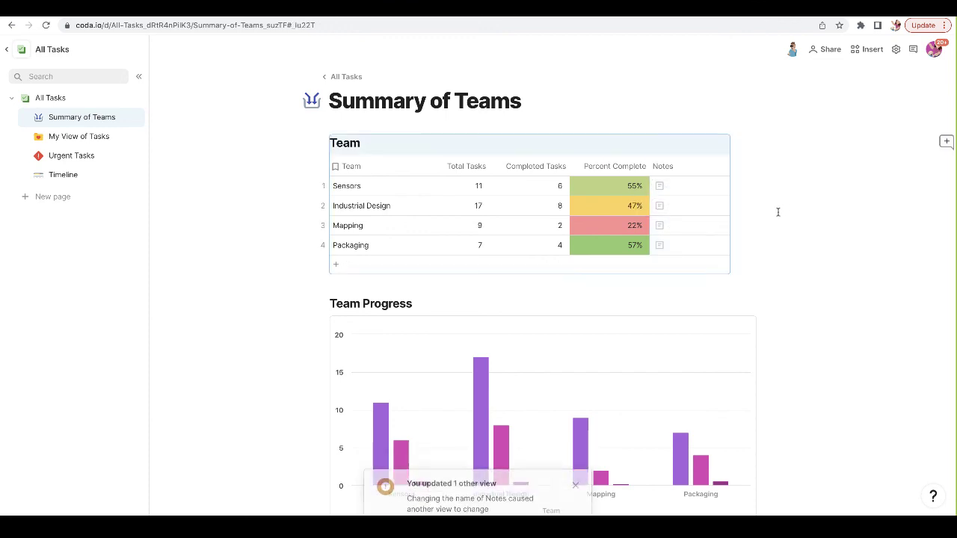
pyautogui.click(674, 186)
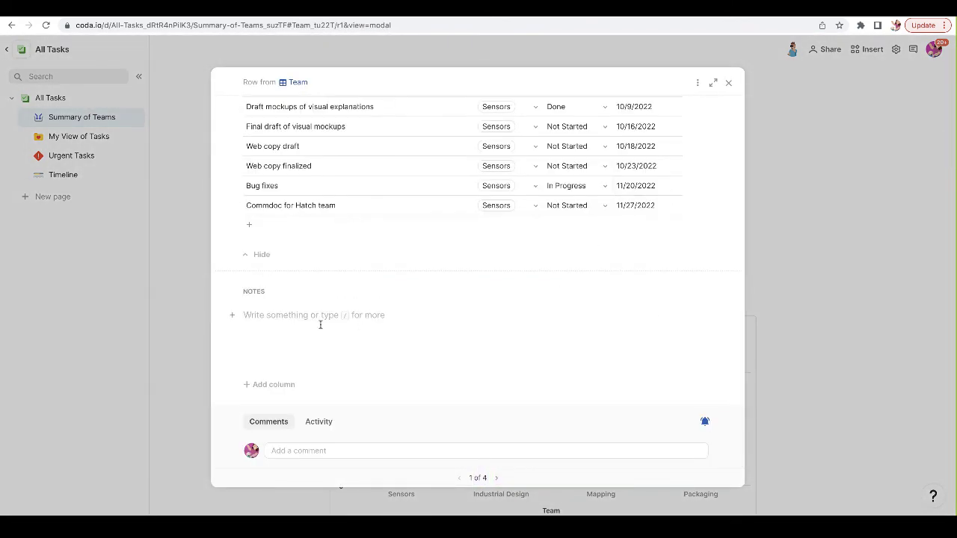
# - Try the insert commands /ta, /ca and /imag in the Sensors row's Notes canvas and clear the text
pyautogui.write('/ta')
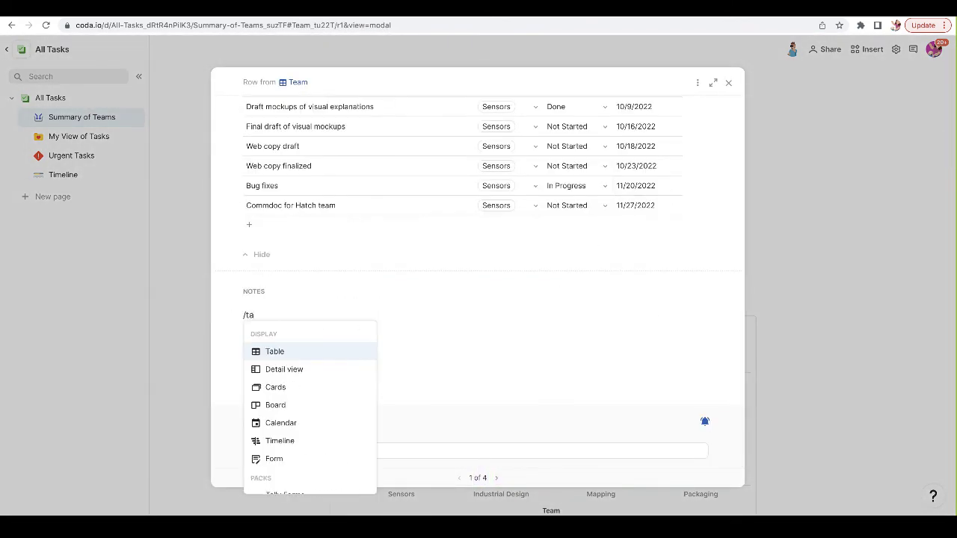
pyautogui.press('BackSpace')
pyautogui.press('BackSpace')
pyautogui.write('ca')
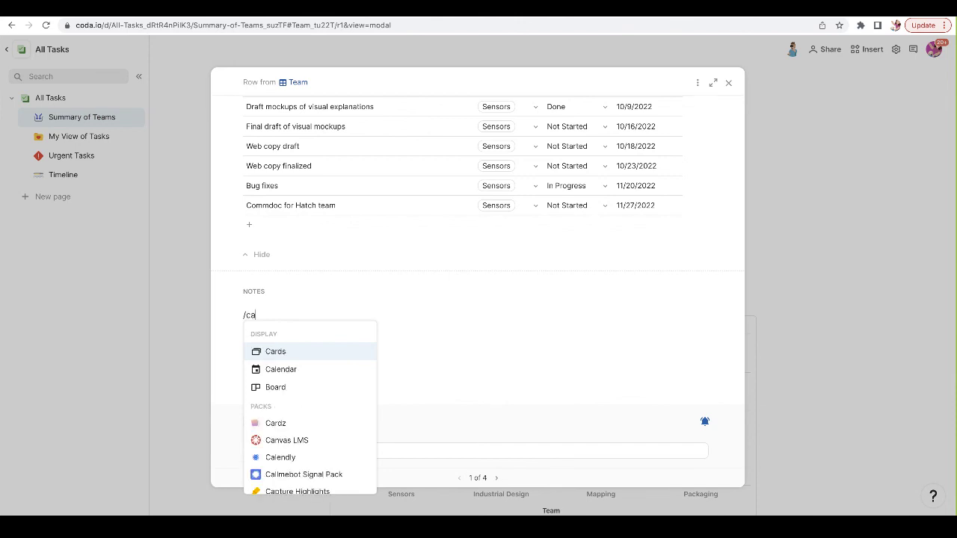
pyautogui.press('Down')
pyautogui.press('Return')
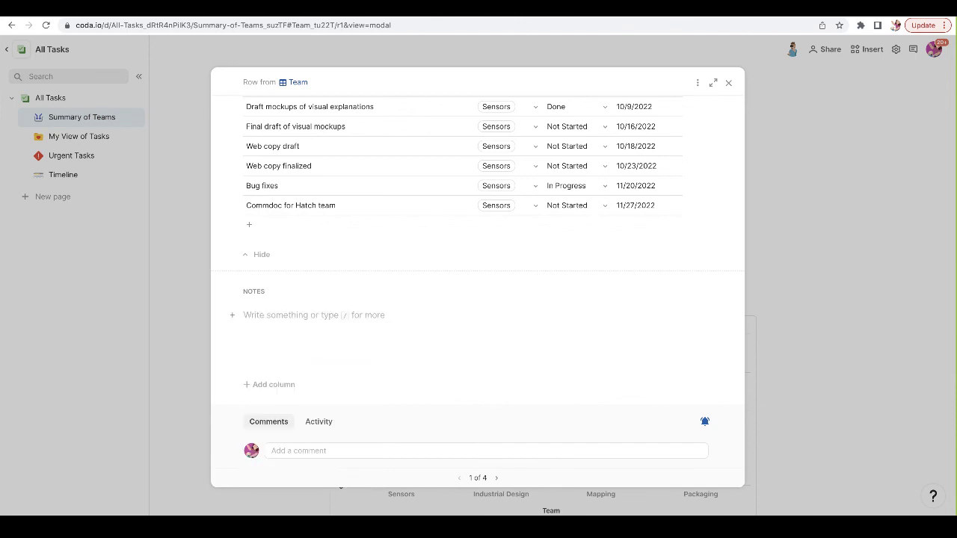
pyautogui.write('/imag')
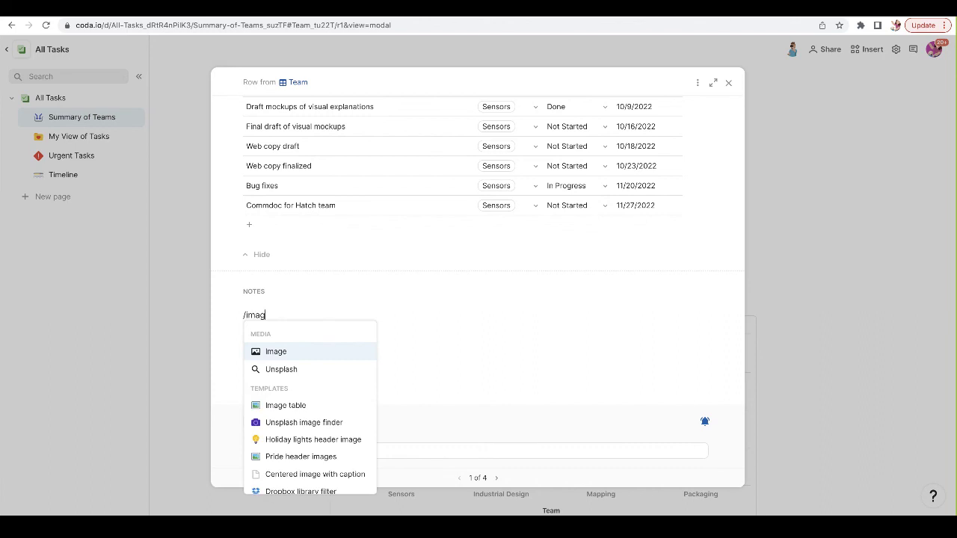
pyautogui.press('BackSpace')
pyautogui.press('BackSpace')
pyautogui.press('BackSpace')
pyautogui.press('BackSpace')
pyautogui.press('BackSpace')
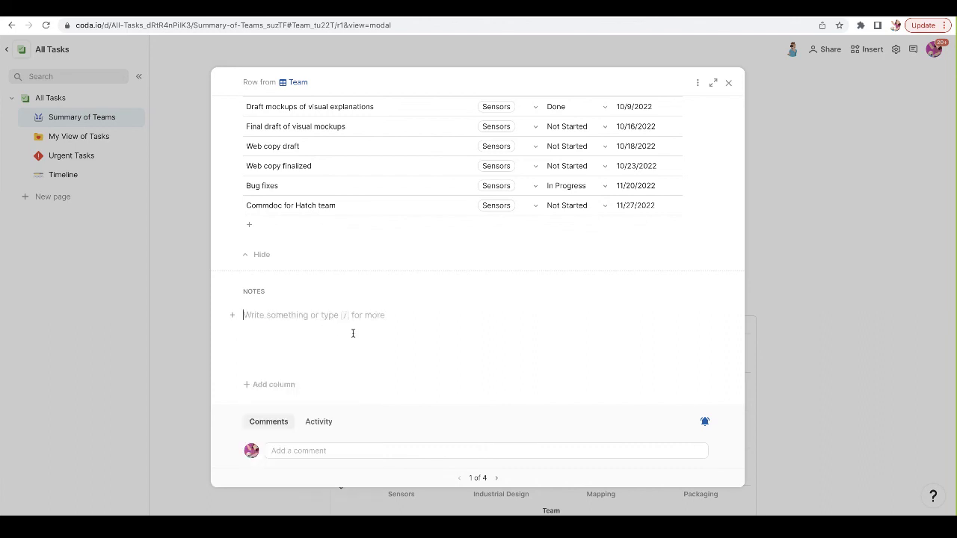
# - Add the large heading "August Meeting Notes" to the Sensors row's Notes canvas
pyautogui.write('#')
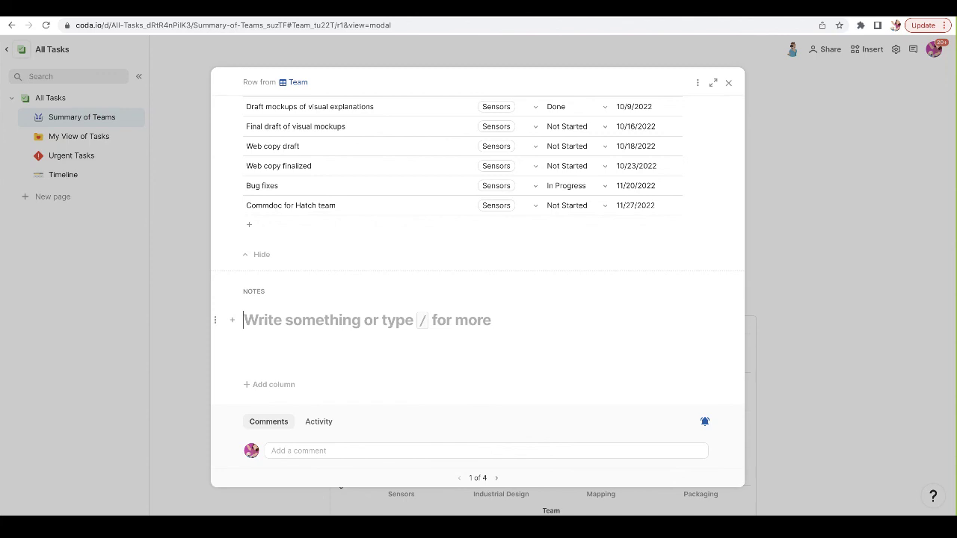
pyautogui.write(' Au')
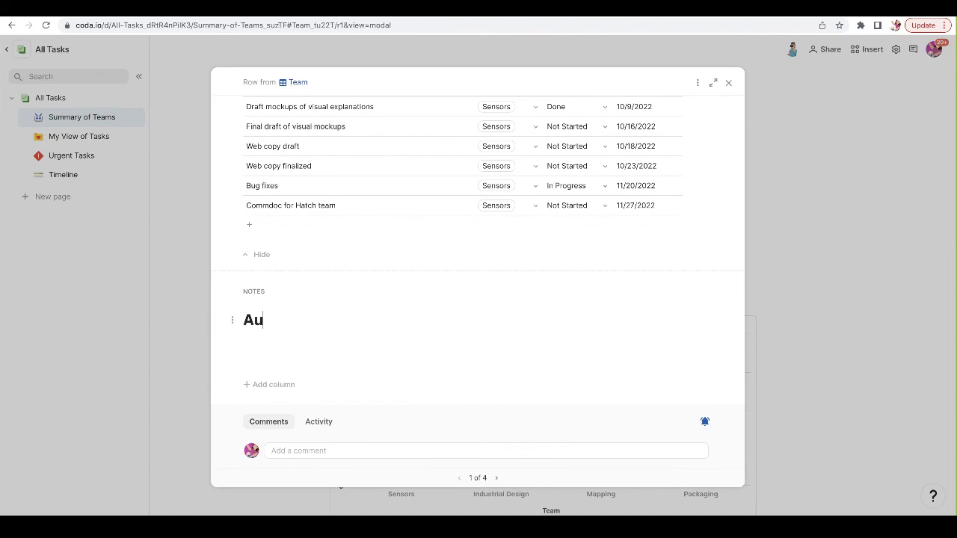
pyautogui.write('gust Meeting Notes')
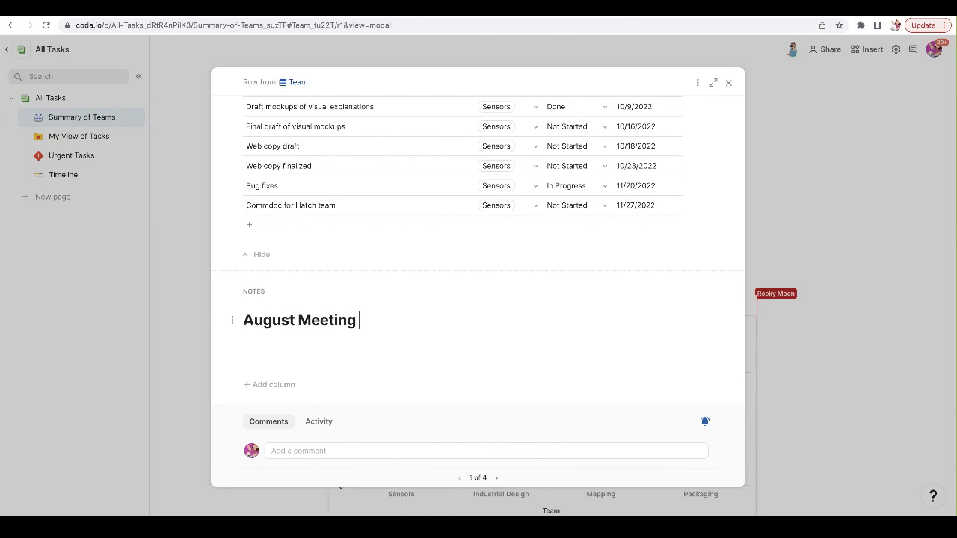
pyautogui.press('Return')
# - Insert a checklist under the August Meeting Notes heading with the items "Call vendors" and "Review pizza toppings"
pyautogui.write('/check')
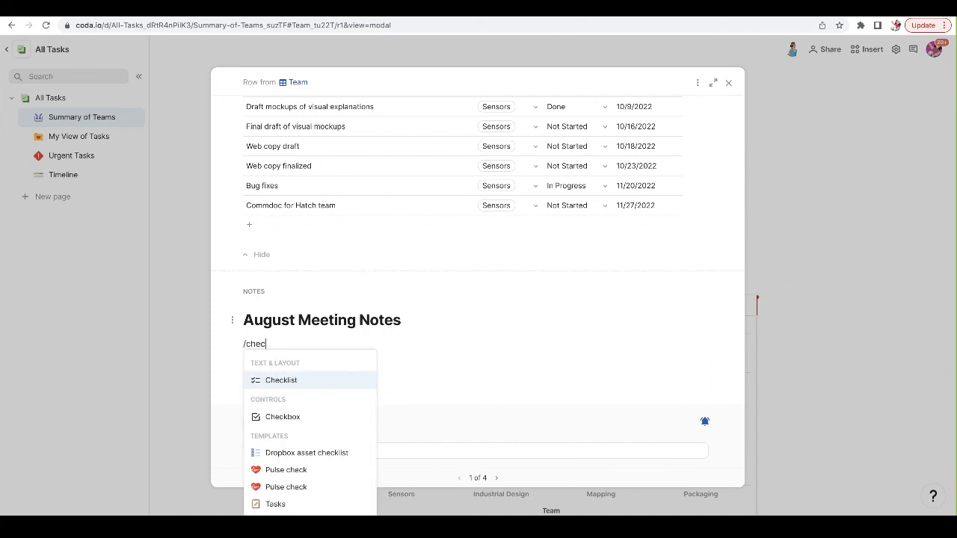
pyautogui.press('Return')
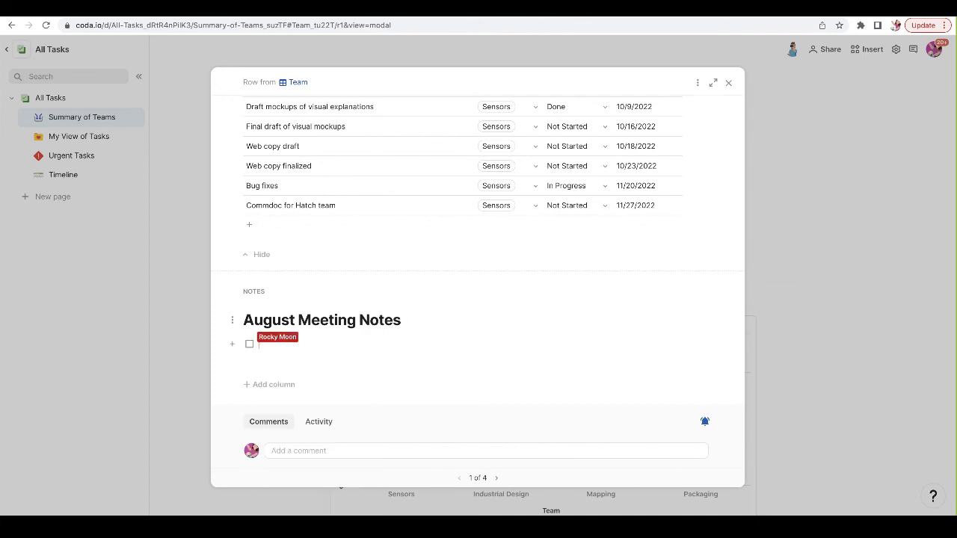
pyautogui.press('BackSpace')
pyautogui.press('BackSpace')
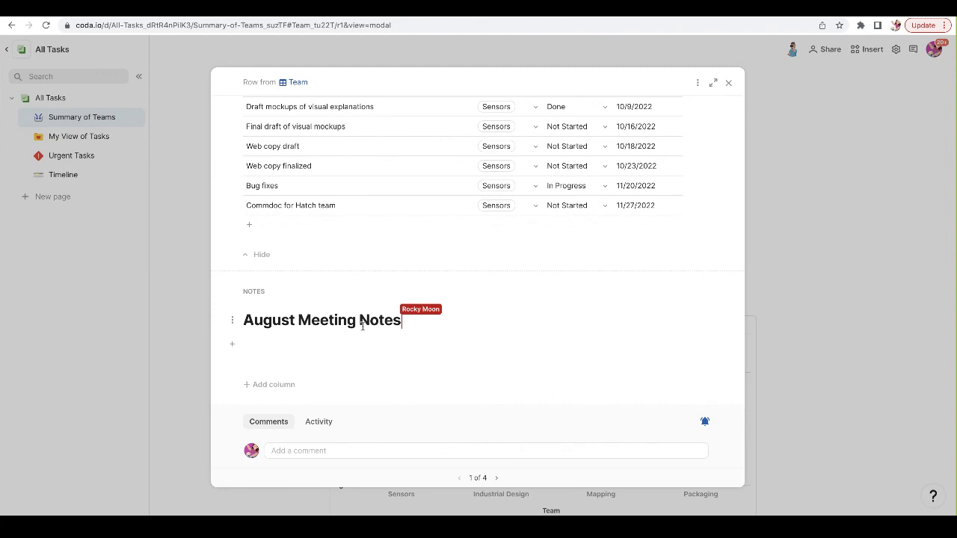
pyautogui.write('/check')
pyautogui.press('Return')
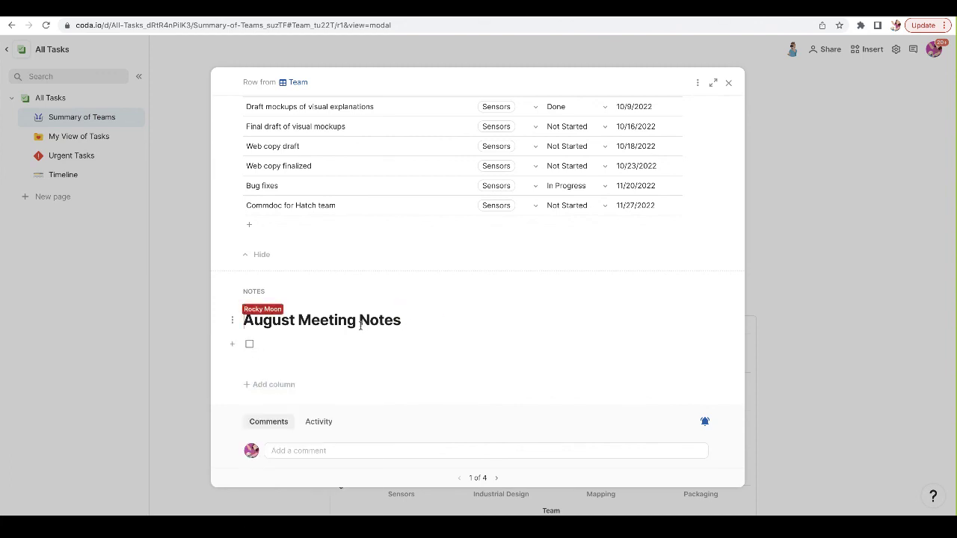
pyautogui.press('Return')
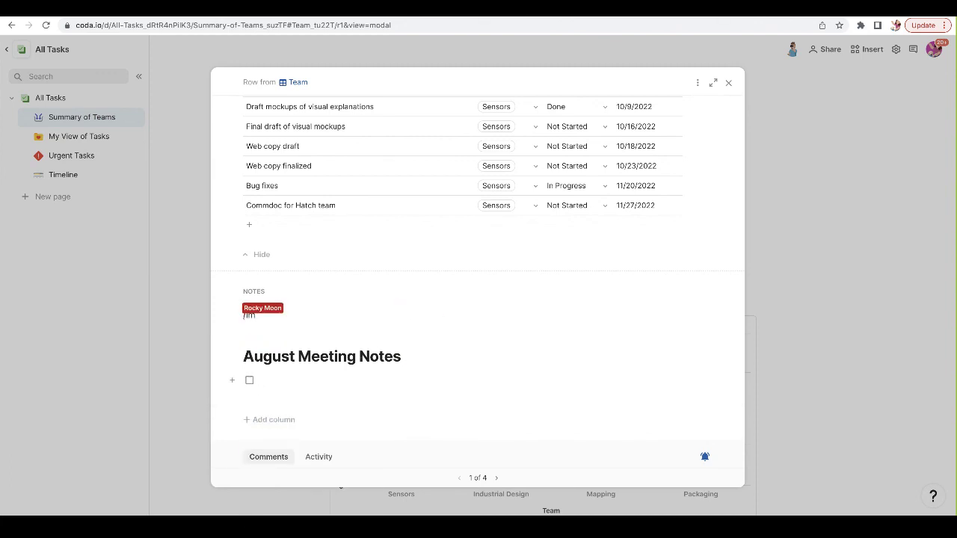
pyautogui.write('Call vendors')
pyautogui.press('Return')
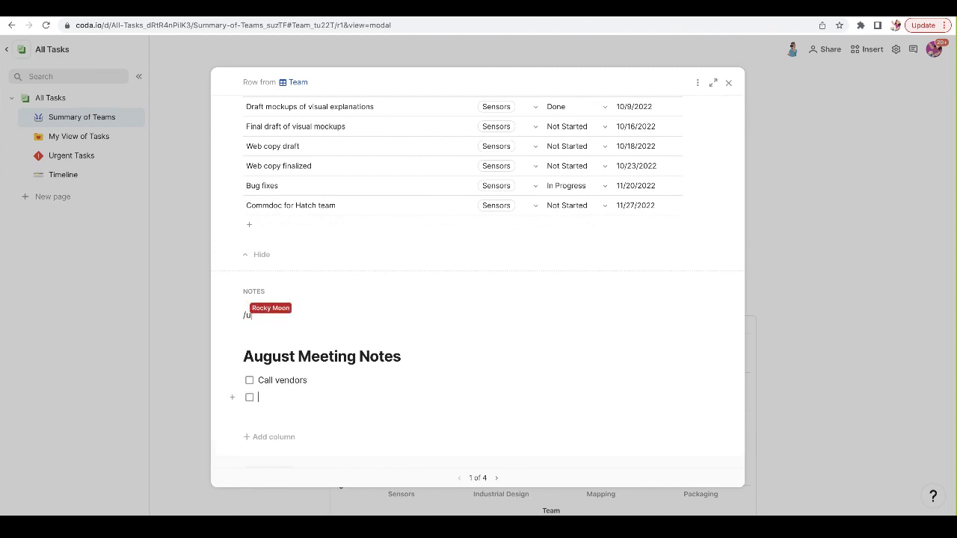
pyautogui.write('Review pizza')
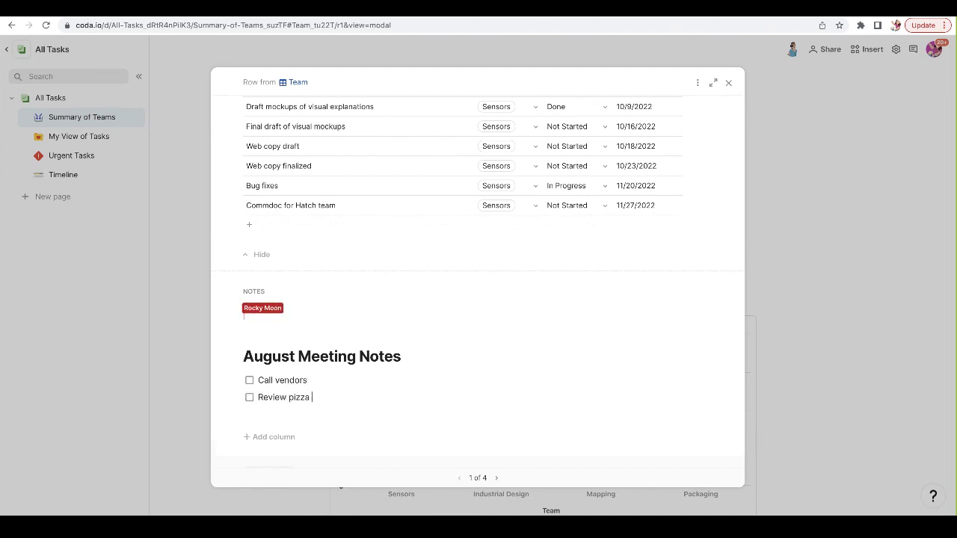
pyautogui.write(' toppings')
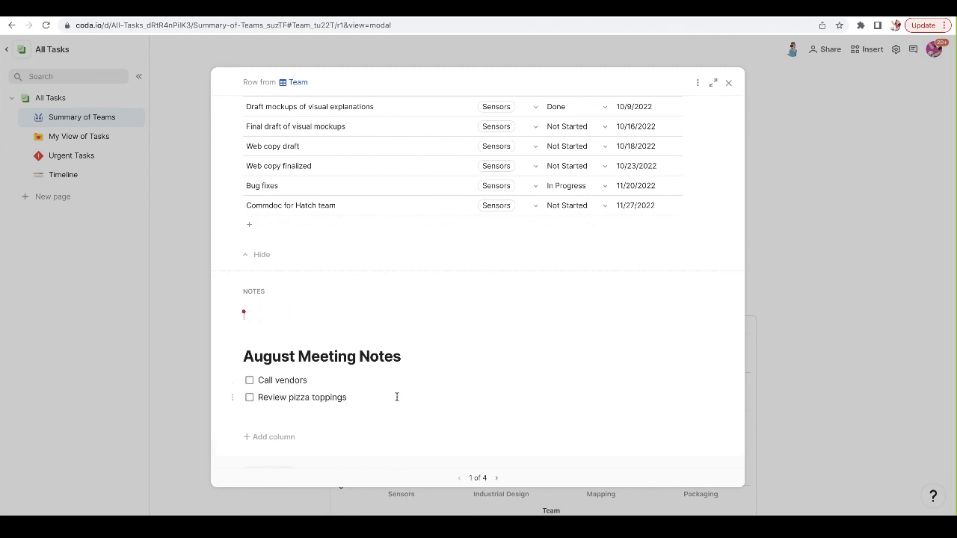
# - Paste the electronic components image above the August Meeting Notes heading and close the Sensors row
pyautogui.scroll(-2, 411, 411)
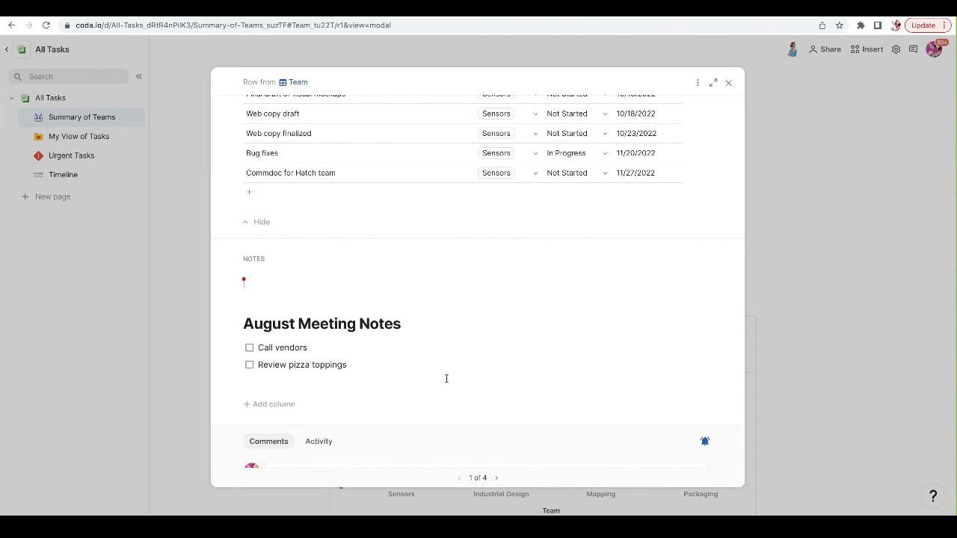
pyautogui.press('super+v')
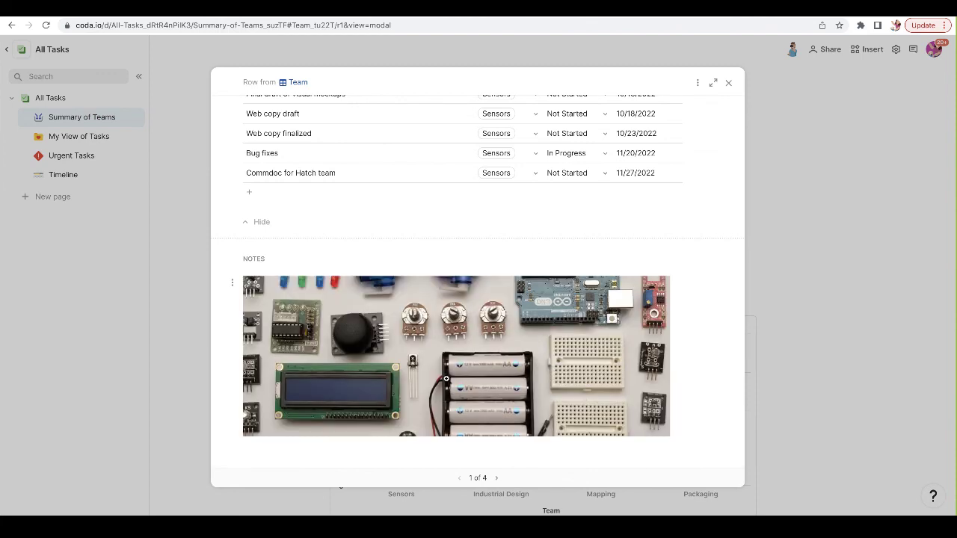
pyautogui.scroll(-5, 445, 379)
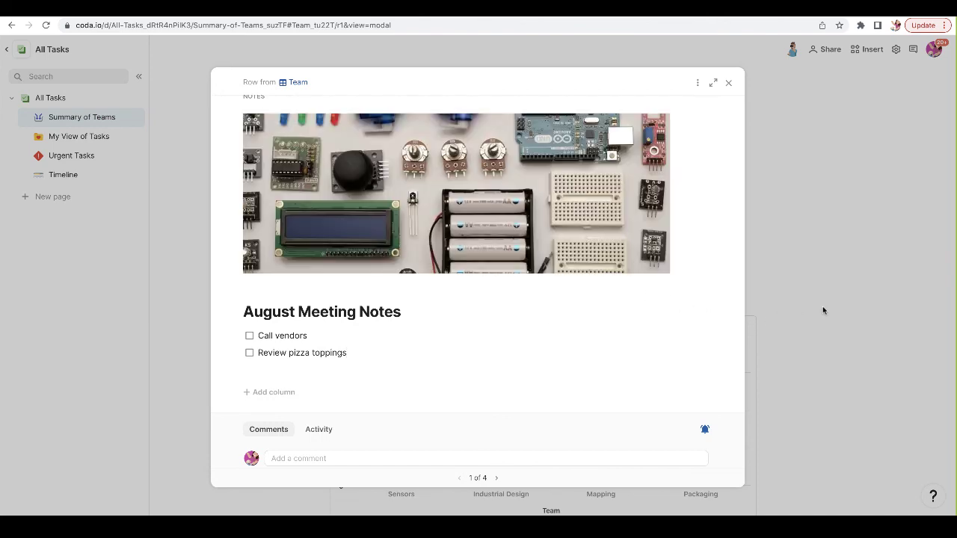
pyautogui.click(823, 310)
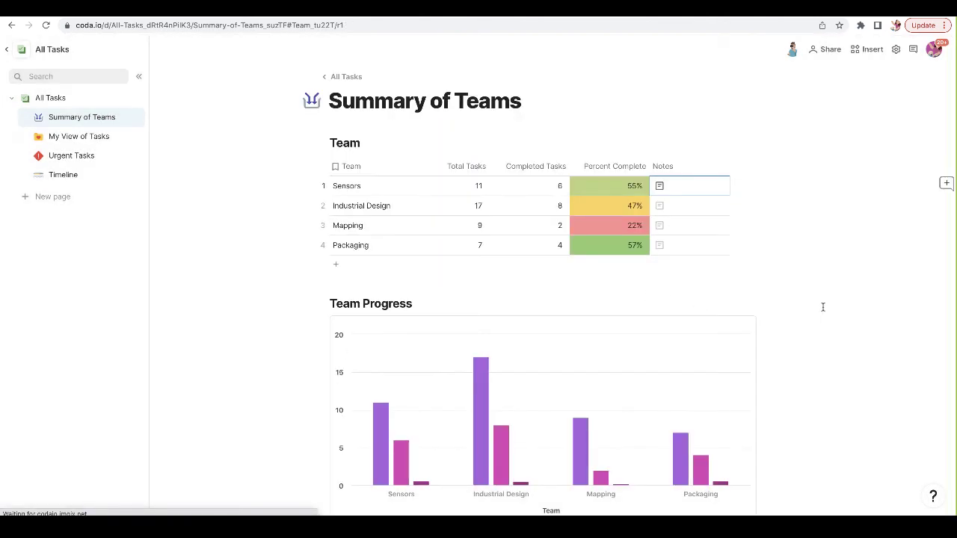
# - Create a new page in the doc and title it Notes
pyautogui.click(52, 198)
pyautogui.write('Note')
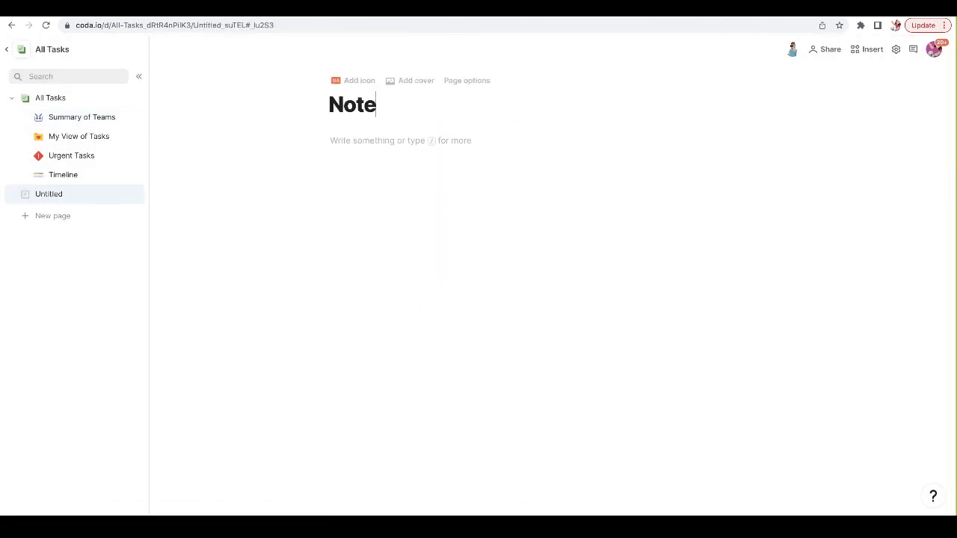
pyautogui.write('s')
pyautogui.press('Return')
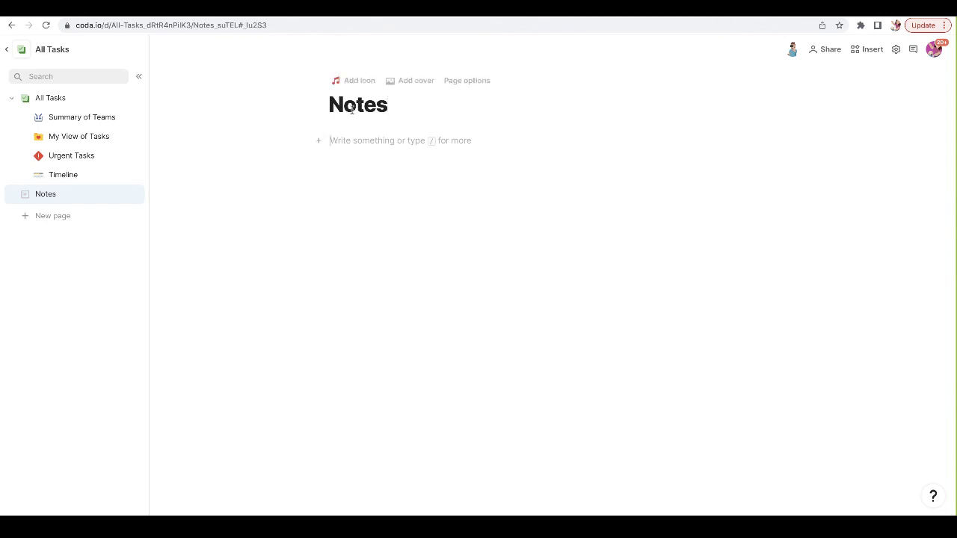
# - Search the doc for "high five" and write "High five!" in the body of the Notes page
pyautogui.click(76, 76)
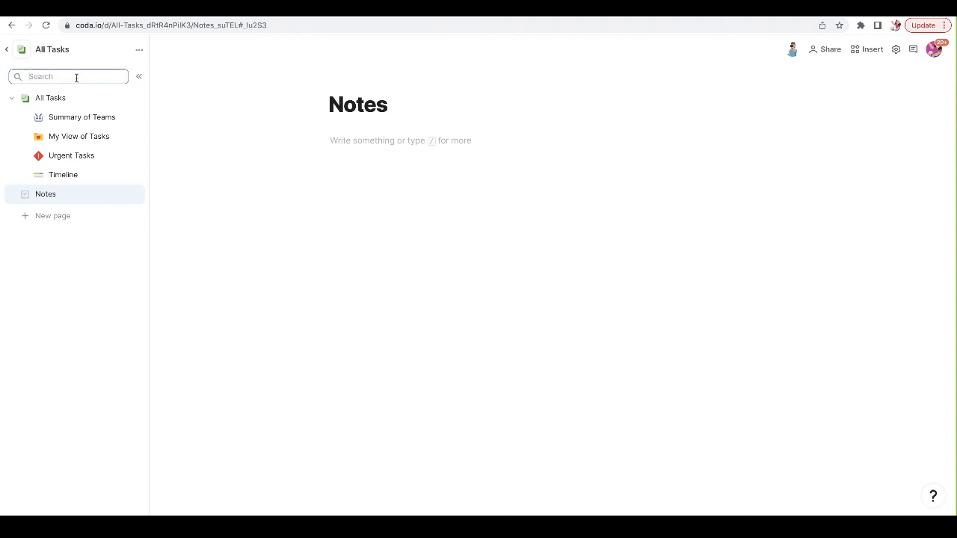
pyautogui.write('high five')
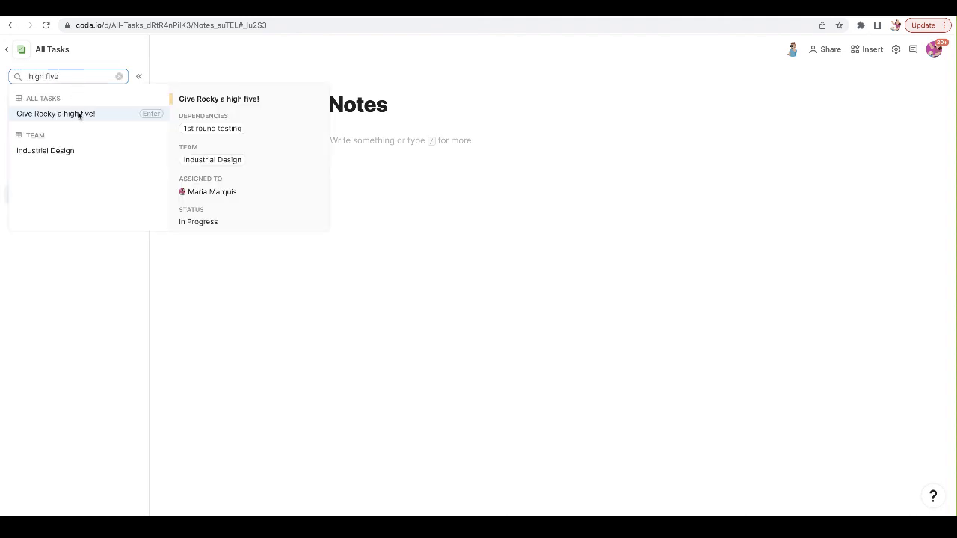
pyautogui.click(394, 164)
pyautogui.write('High five!')
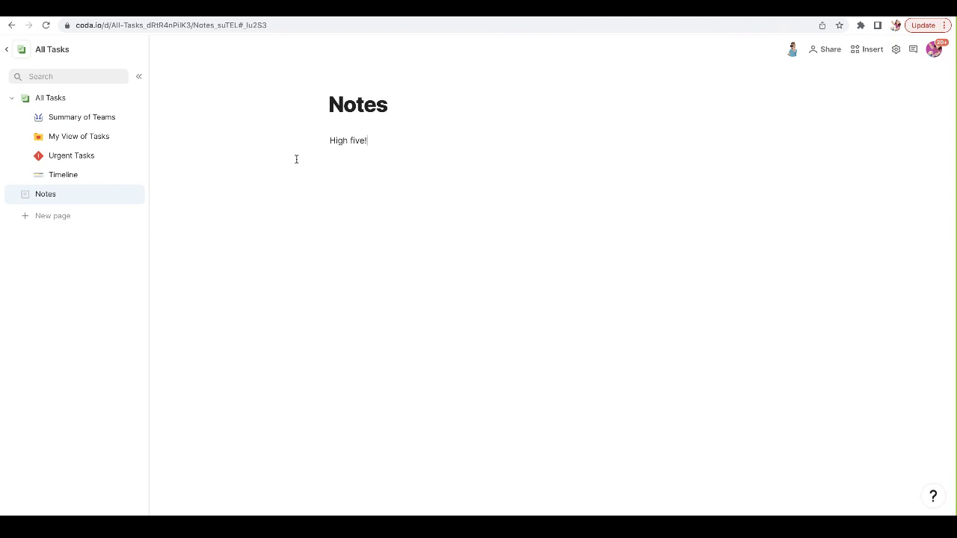
# - Repeat the doc-wide search for "high five" and go to the matching text on the Notes page
pyautogui.click(89, 79)
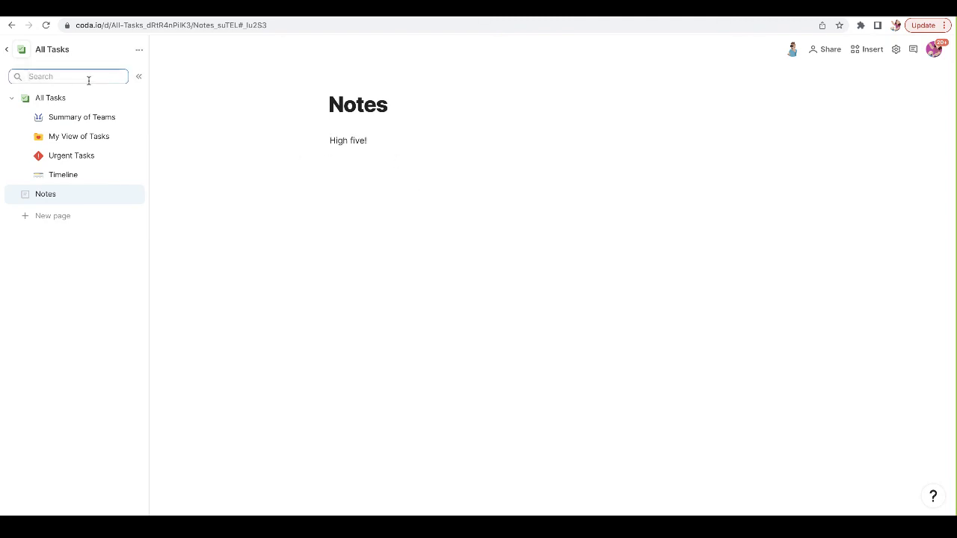
pyautogui.write('high five')
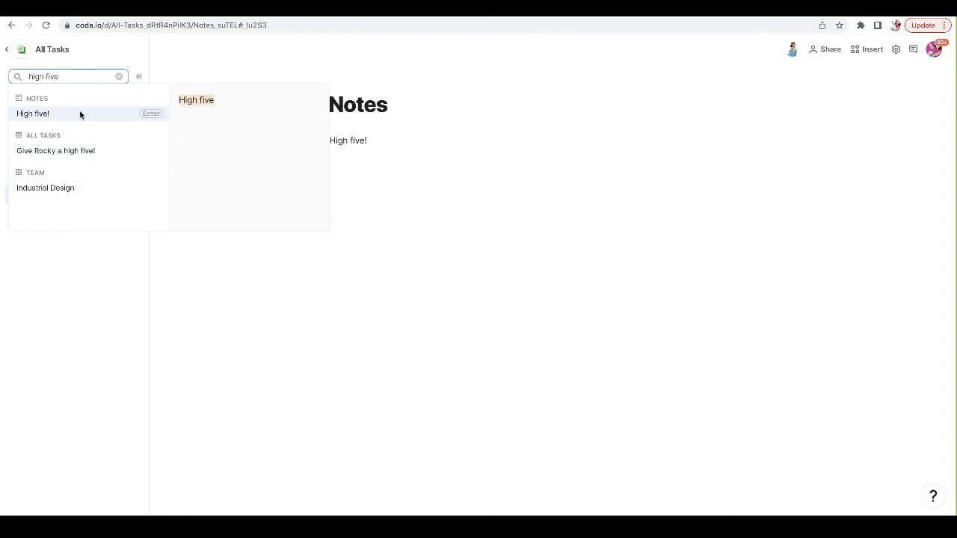
pyautogui.click(80, 114)
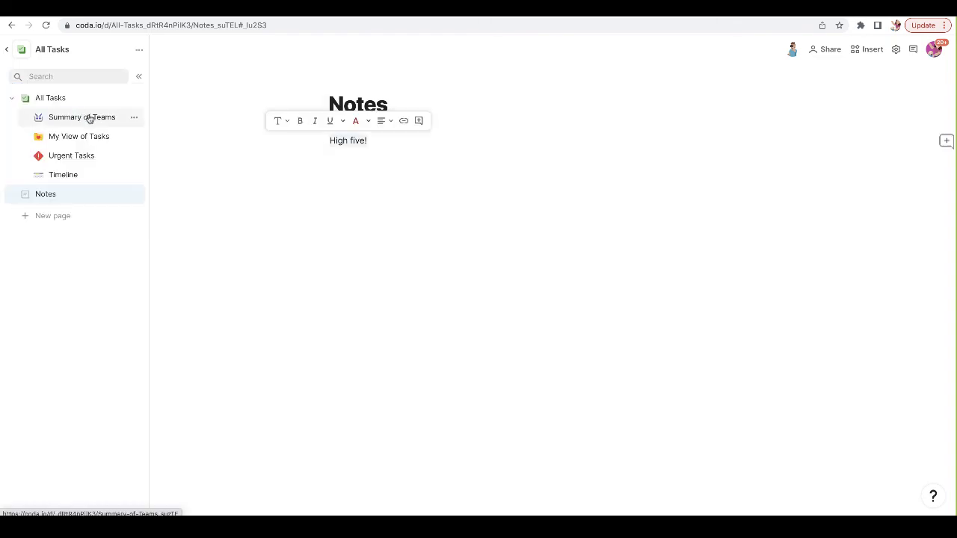
pyautogui.press('Return')
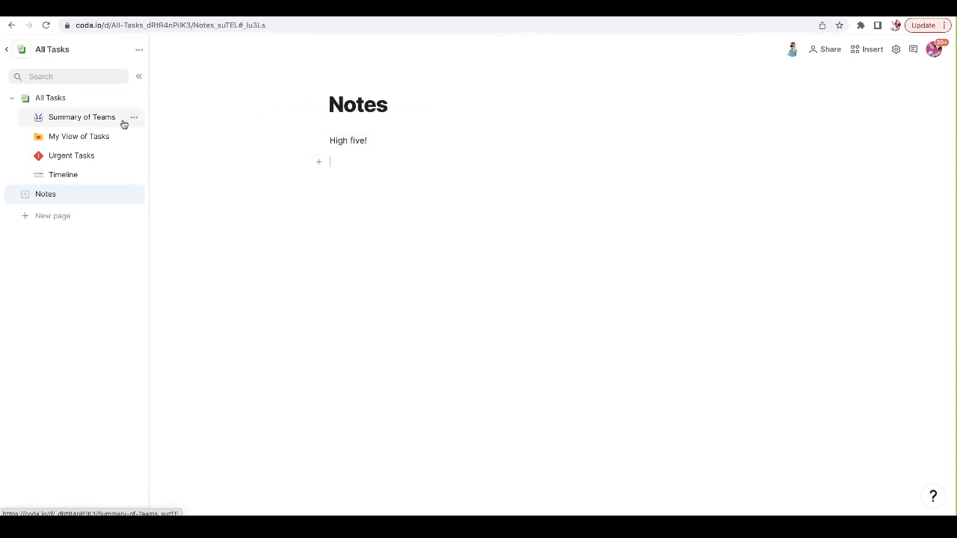
# - Open the All Tasks page and search its All Tasks table for "high five"
pyautogui.click(60, 101)
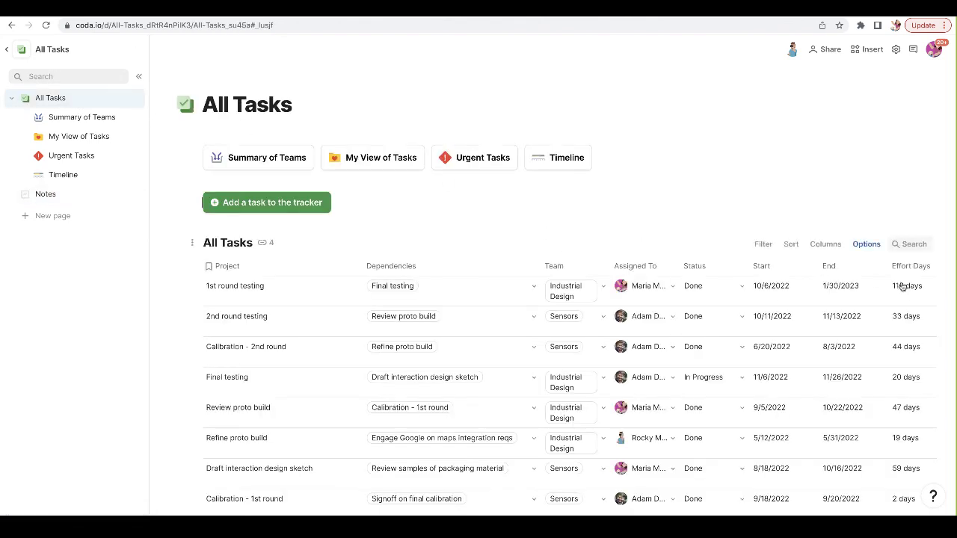
pyautogui.click(907, 243)
pyautogui.write('hi')
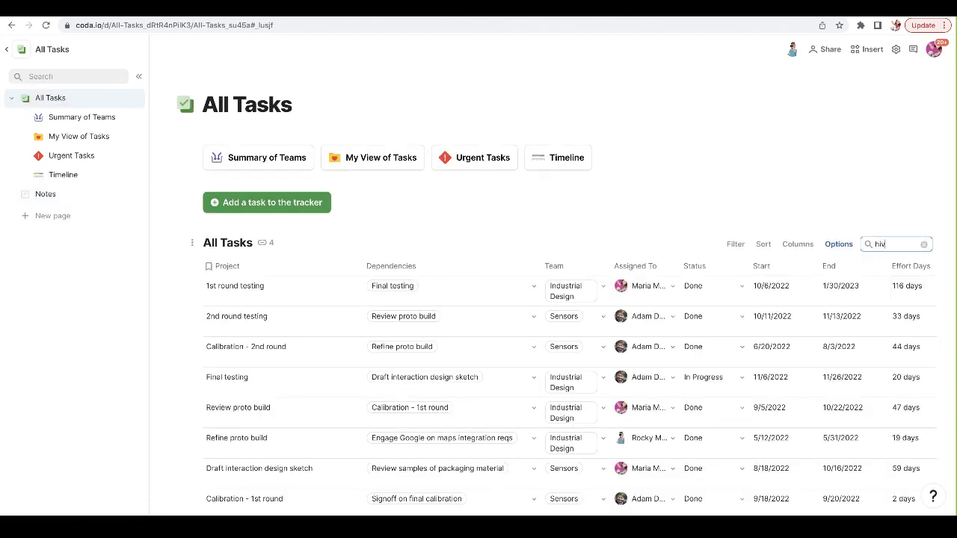
pyautogui.write('gh five')
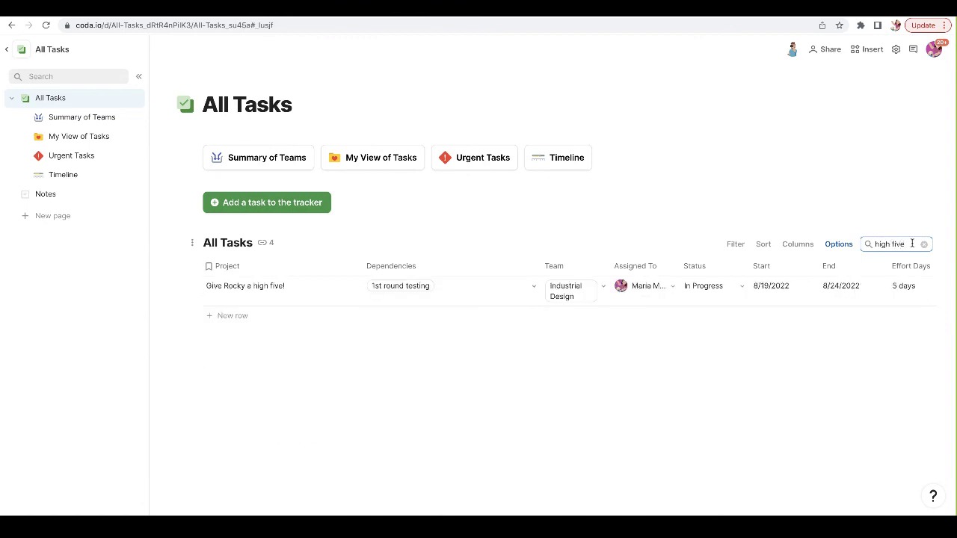